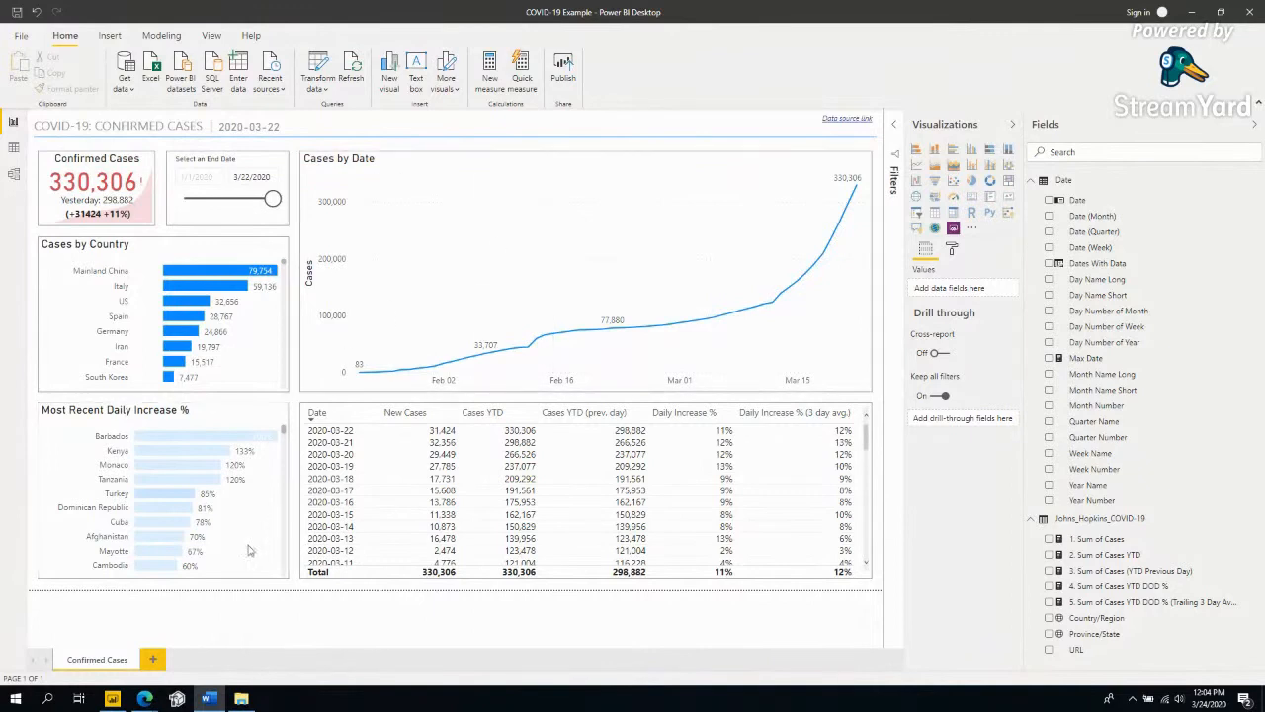
Follow the report's data source link to the COVID-19 GitHub repository and check the page's web address.
mouse_move(148, 701)
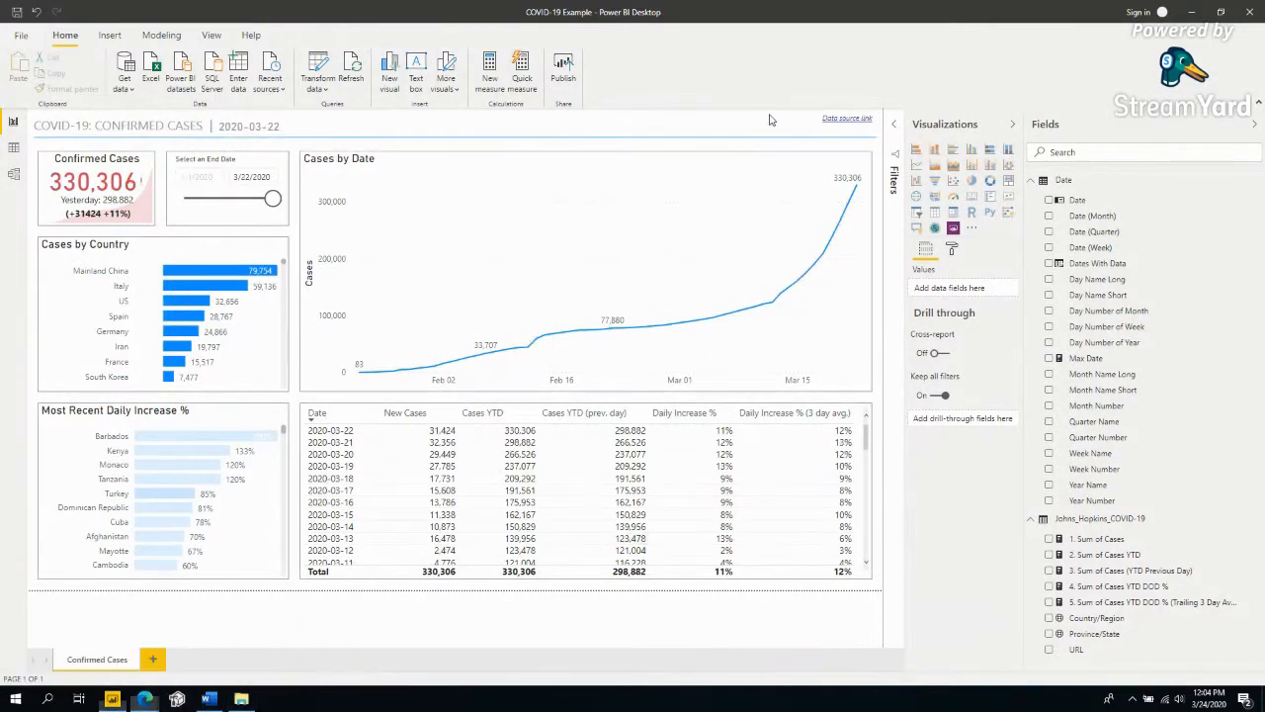
left_click(842, 119)
left_click(927, 164)
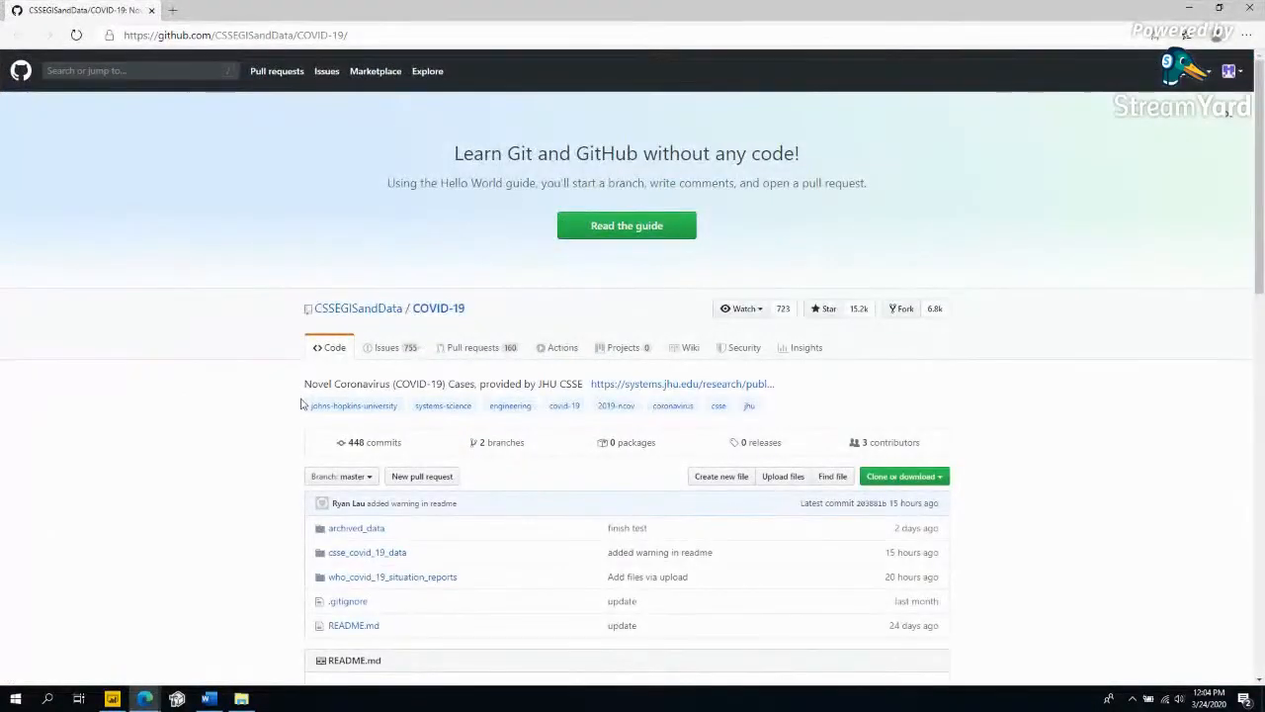
left_click(319, 35)
left_click_drag(372, 35, 117, 37)
left_click(193, 346)
Read the repository's README heading and introduction to see which organisation provides the data.
scroll(227, 468, "down", 3)
scroll(516, 492, "down", 2)
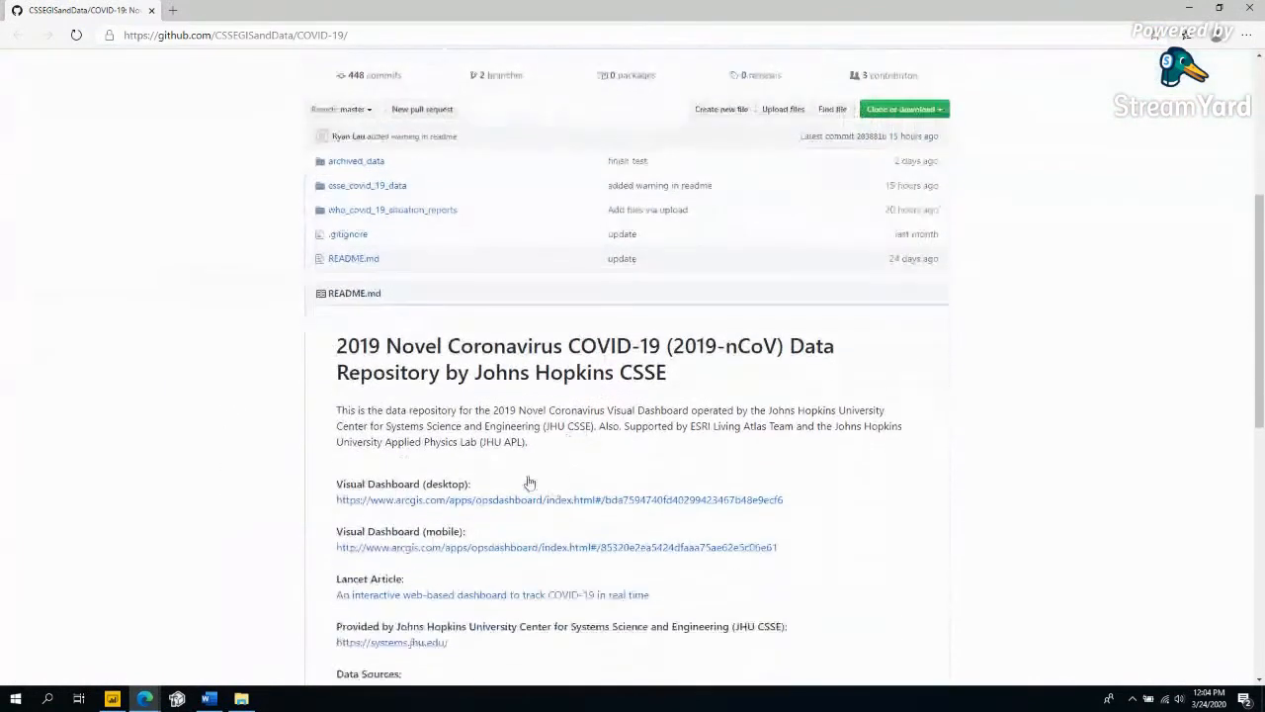
left_click_drag(441, 326, 614, 361)
left_click(667, 372)
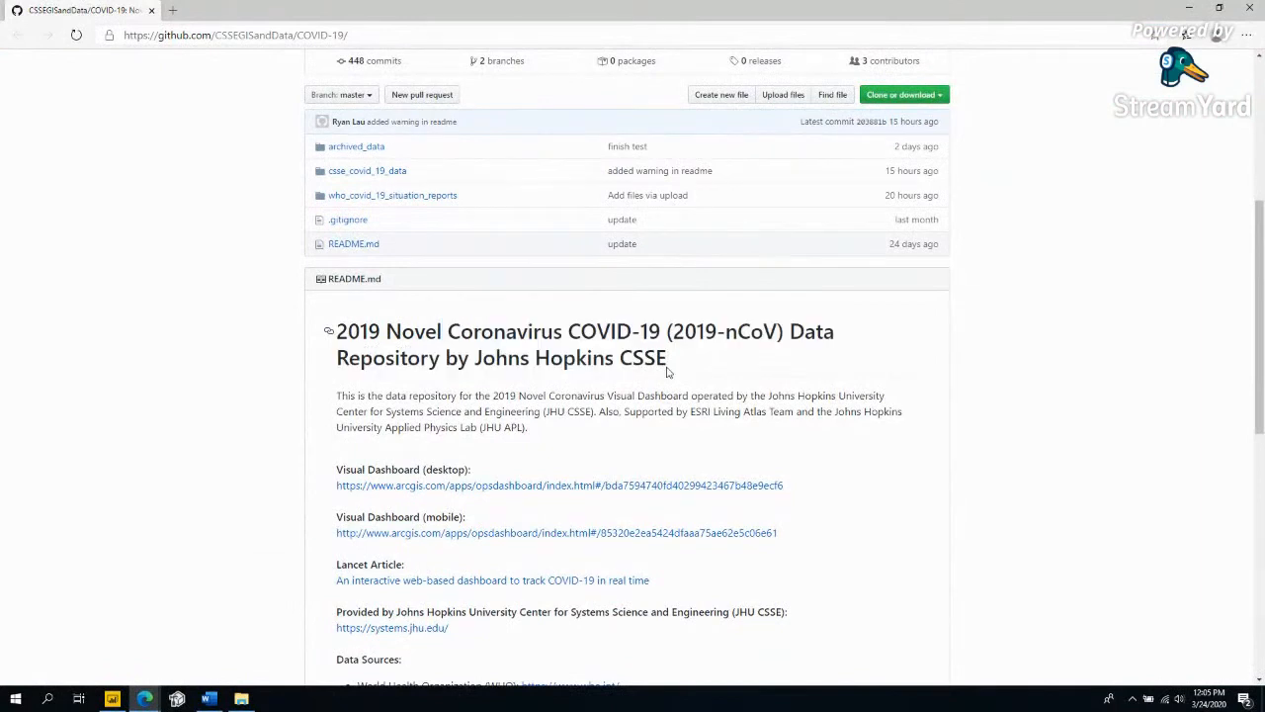
left_click_drag(483, 364, 615, 363)
left_click(640, 364)
scroll(429, 296, "up", 1)
Open the csse_covid_19_daily_reports folder inside csse_covid_19_data and look through its daily CSV files.
left_click(396, 269)
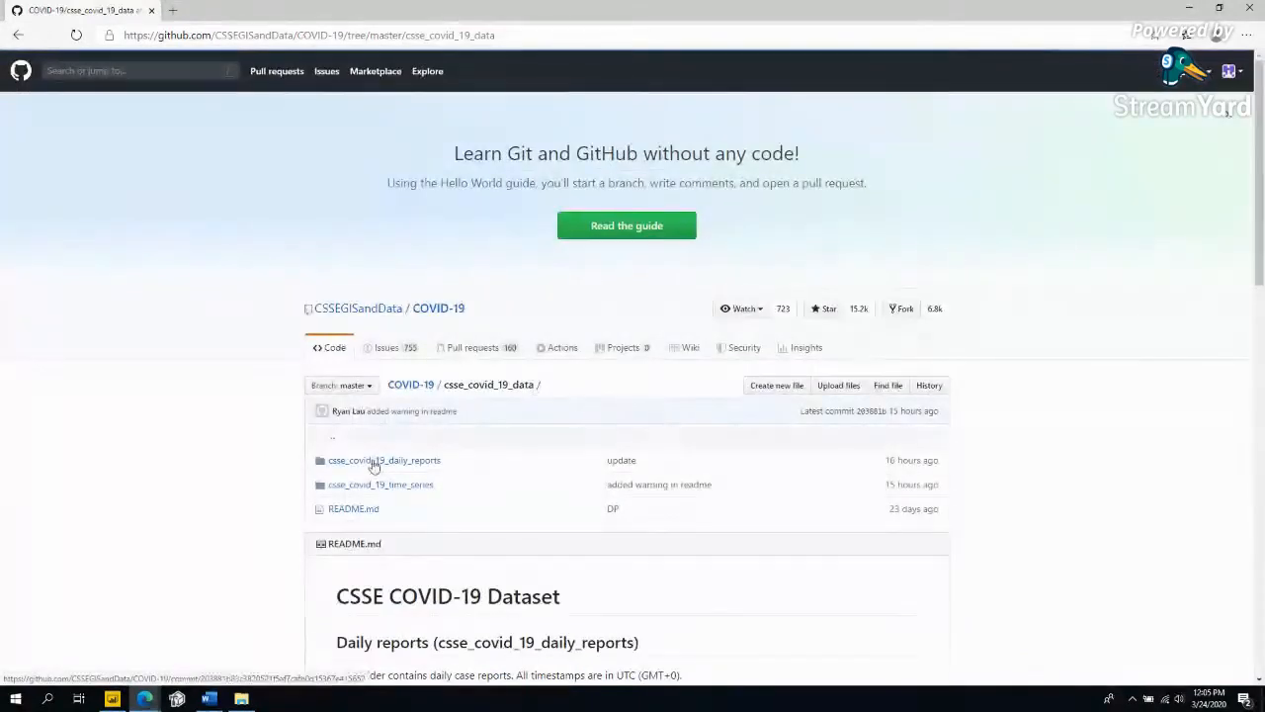
left_click(422, 460)
scroll(550, 465, "down", 5)
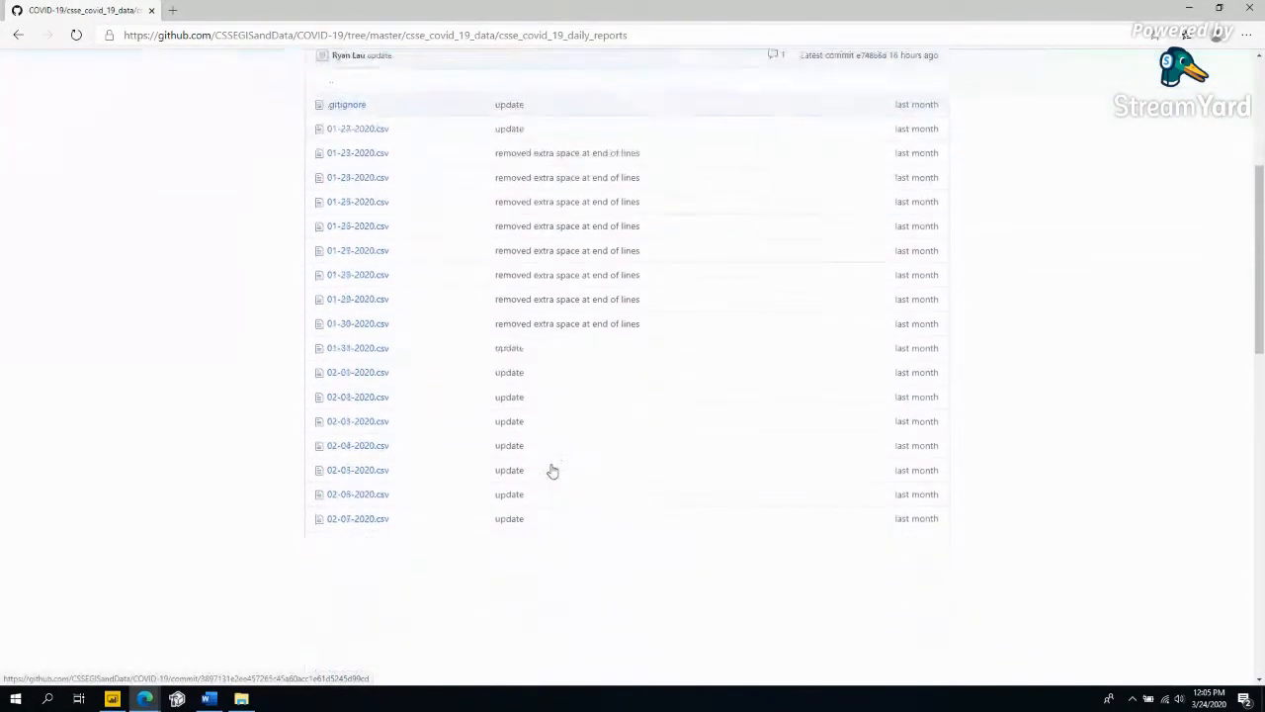
scroll(548, 443, "up", 1)
left_click_drag(291, 99, 911, 409)
left_click(1031, 392)
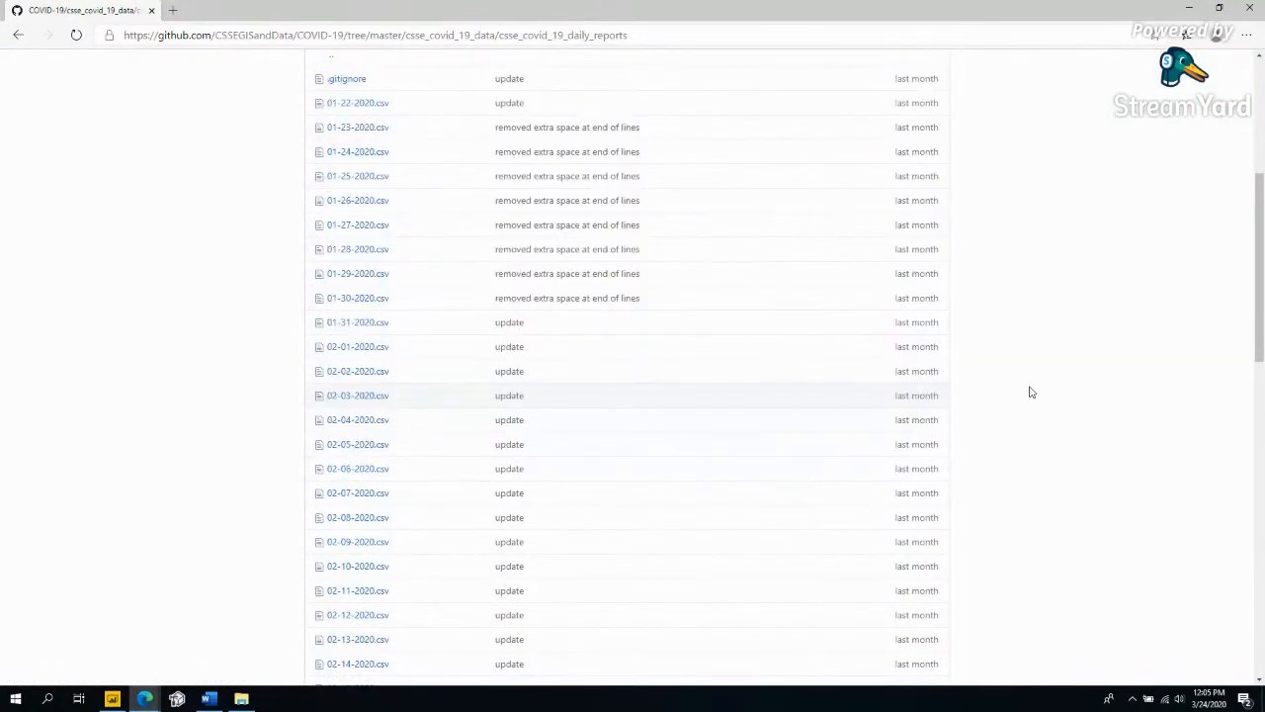
scroll(881, 412, "down", 6)
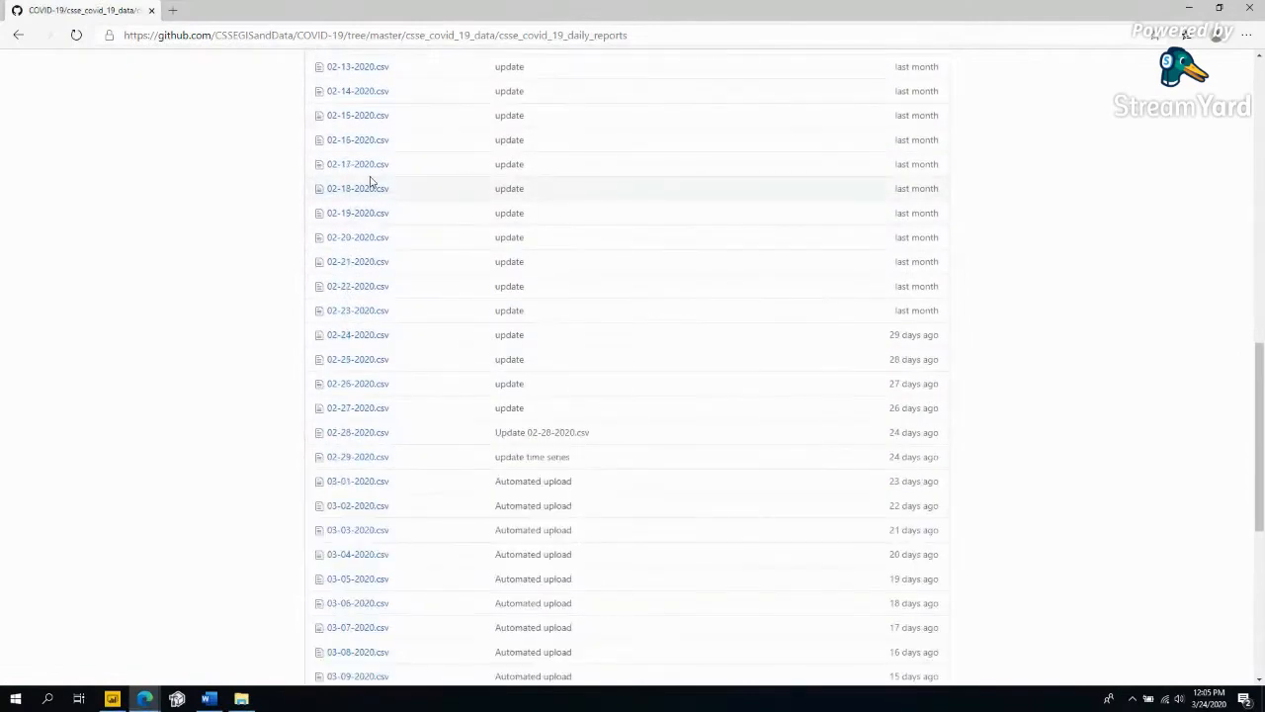
Place the Power BI report and the GitHub page side by side, collapse the report's side panes, and give the report the larger share.
key("super+Right")
left_click(291, 341)
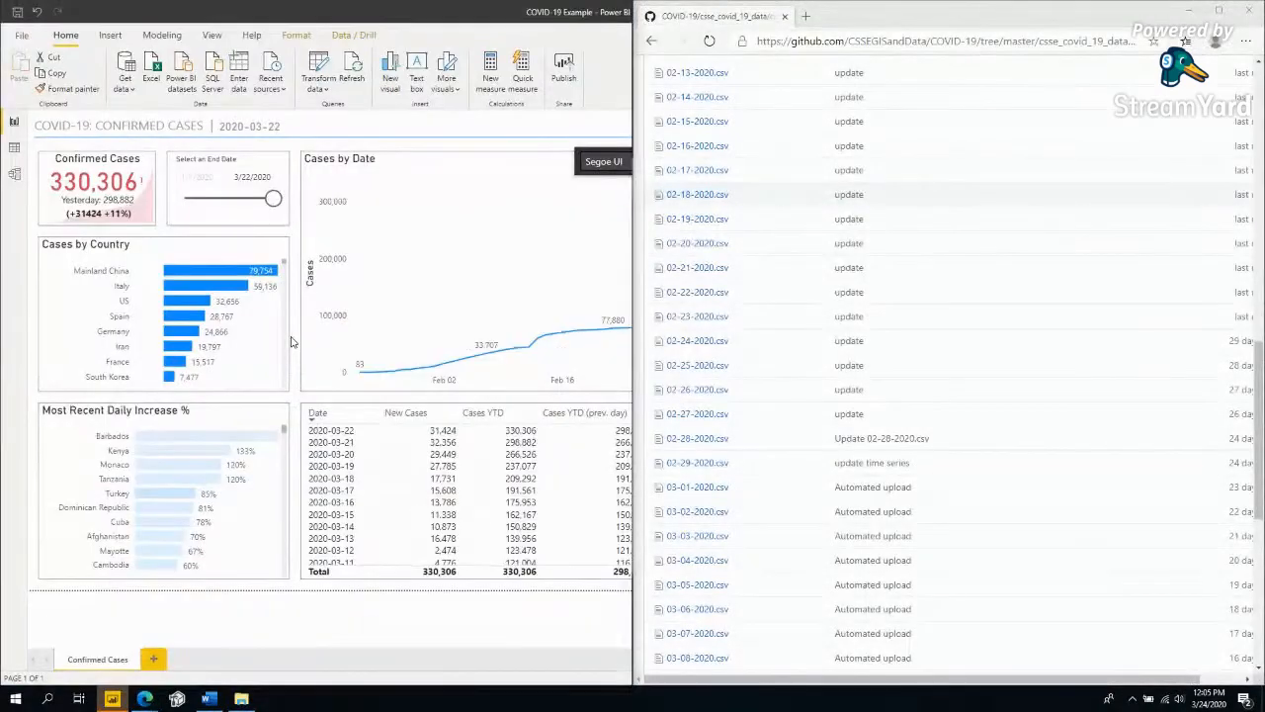
left_click(382, 126)
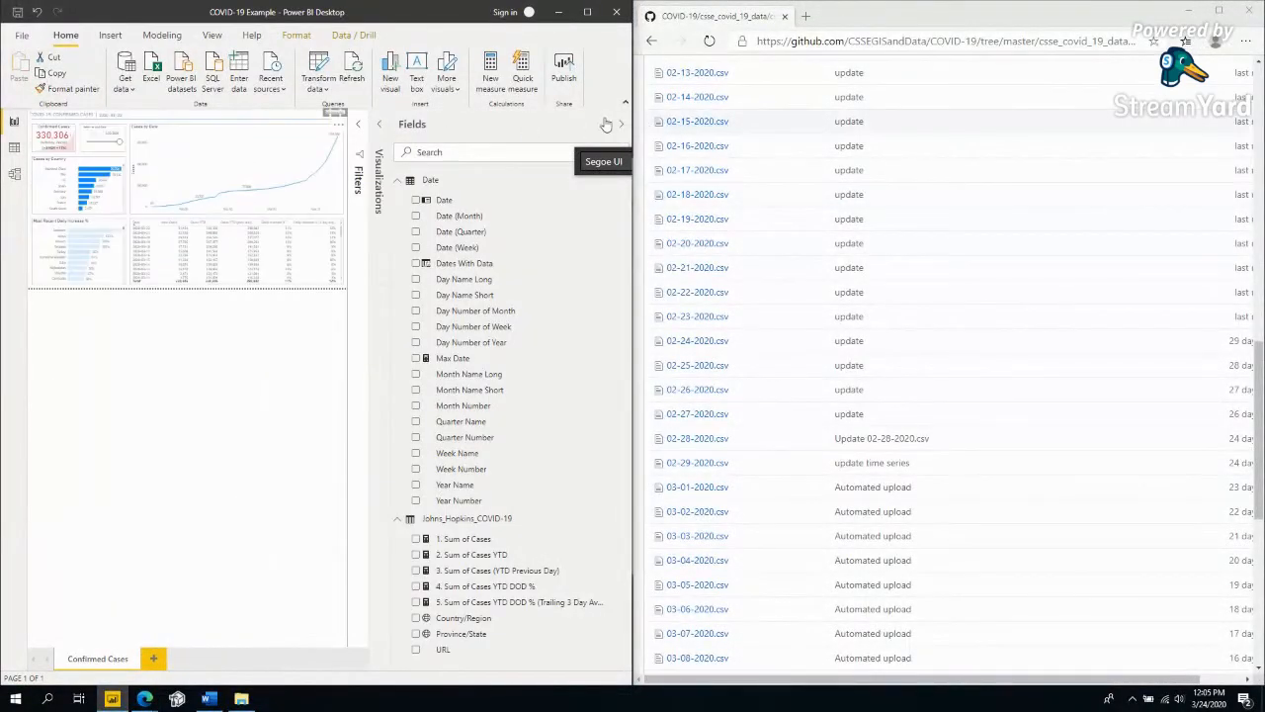
left_click(608, 123)
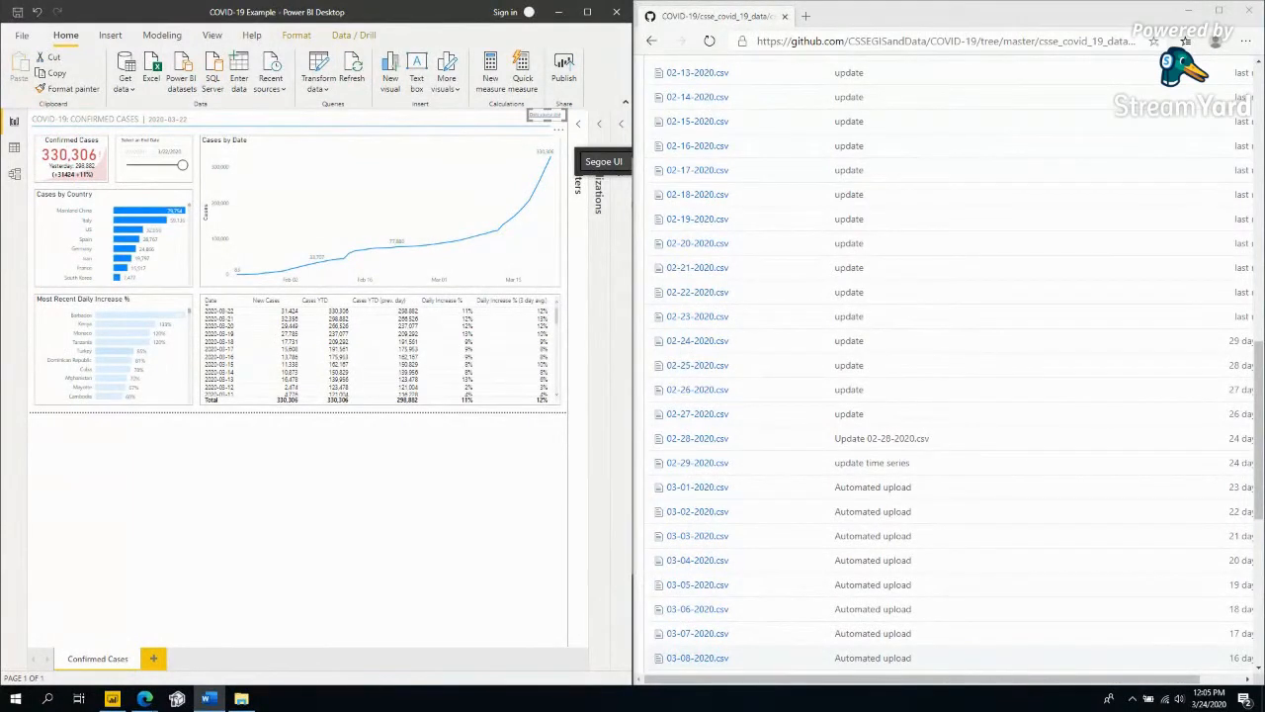
left_click_drag(633, 220, 933, 247)
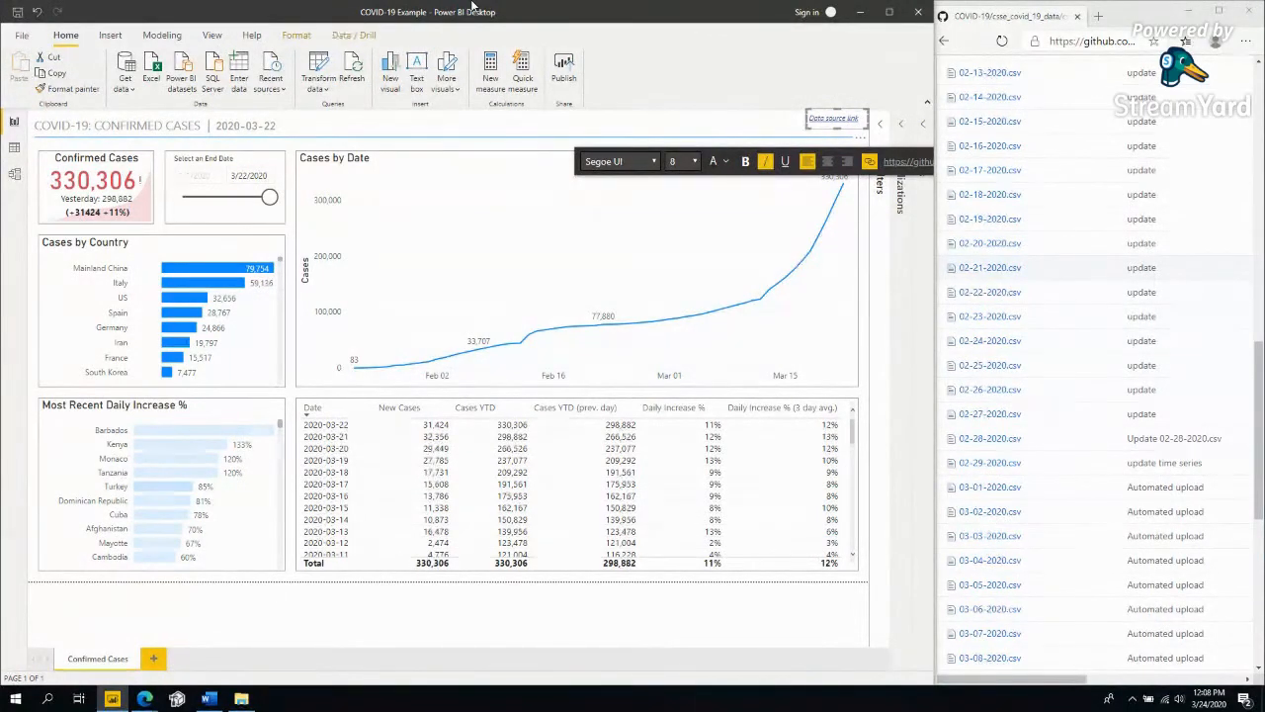
Clear the example report off the desktop and open New Power BI File.pbix from the COVID-19 Demo folder.
key("alt+Tab")
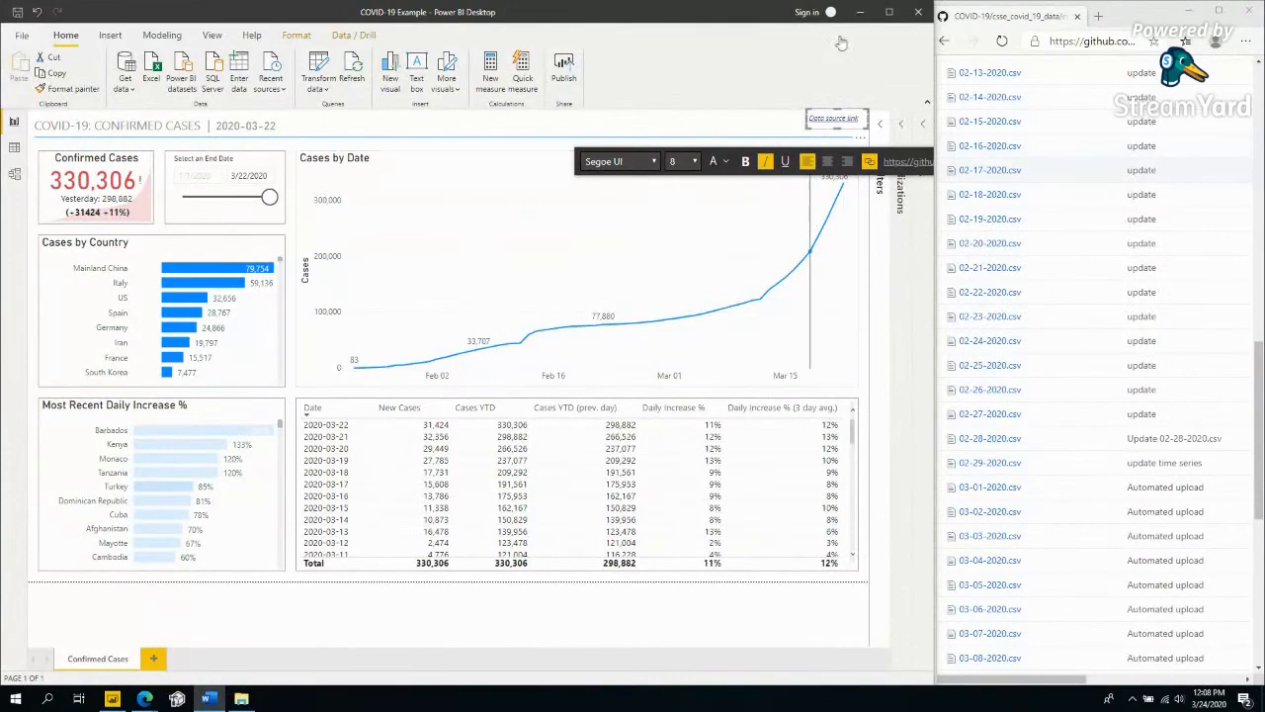
left_click_drag(733, 15, 810, 97)
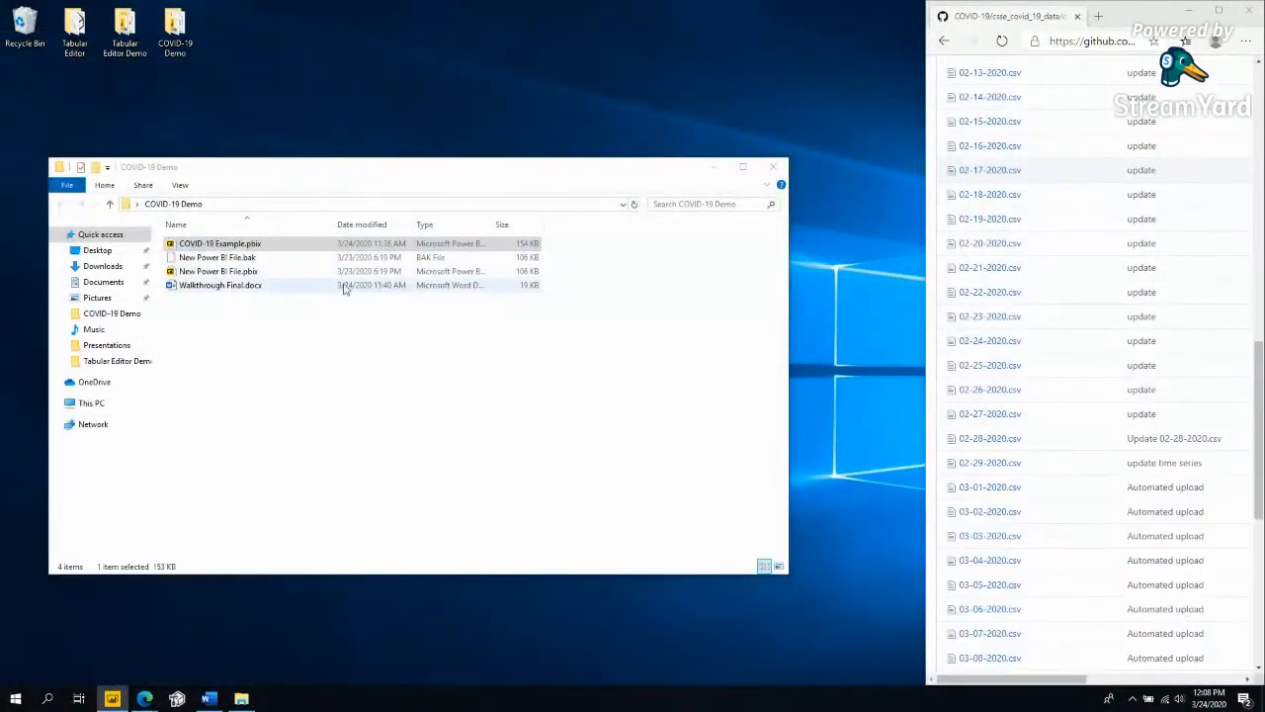
left_click(316, 272)
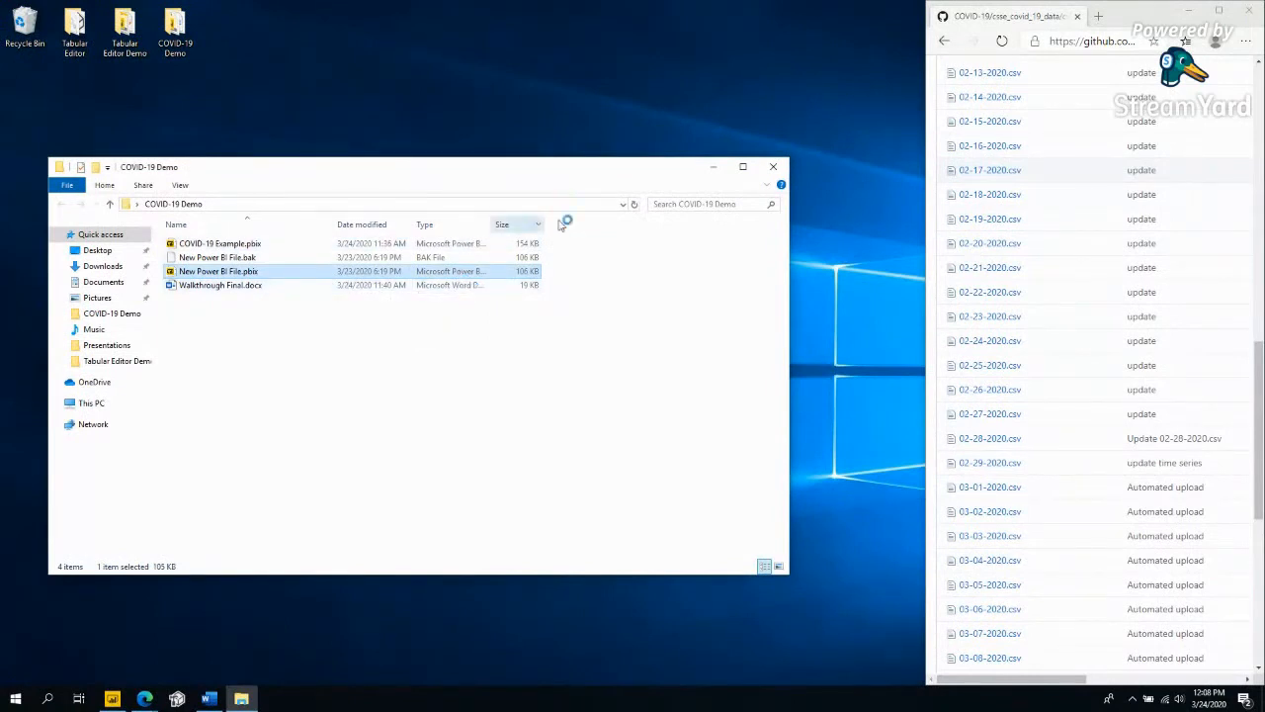
left_click(712, 166)
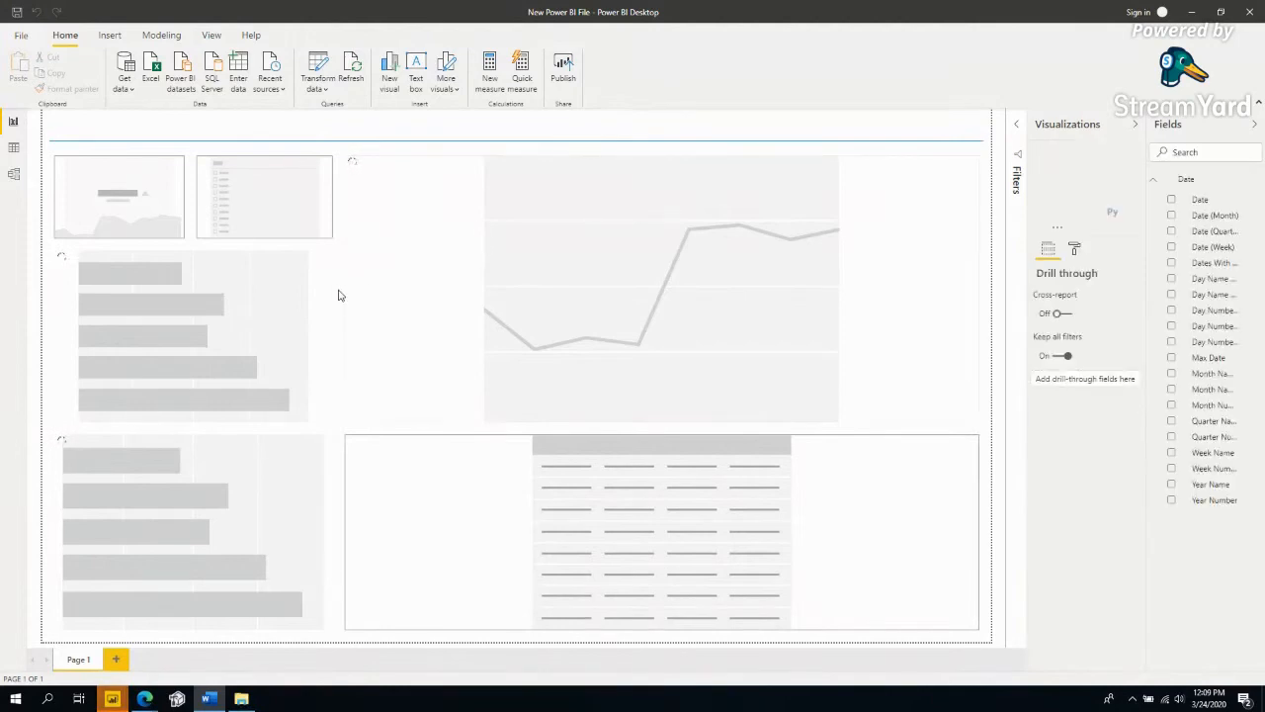
Look over the placeholder line chart and bar chart visuals on the new report page.
left_click(355, 344)
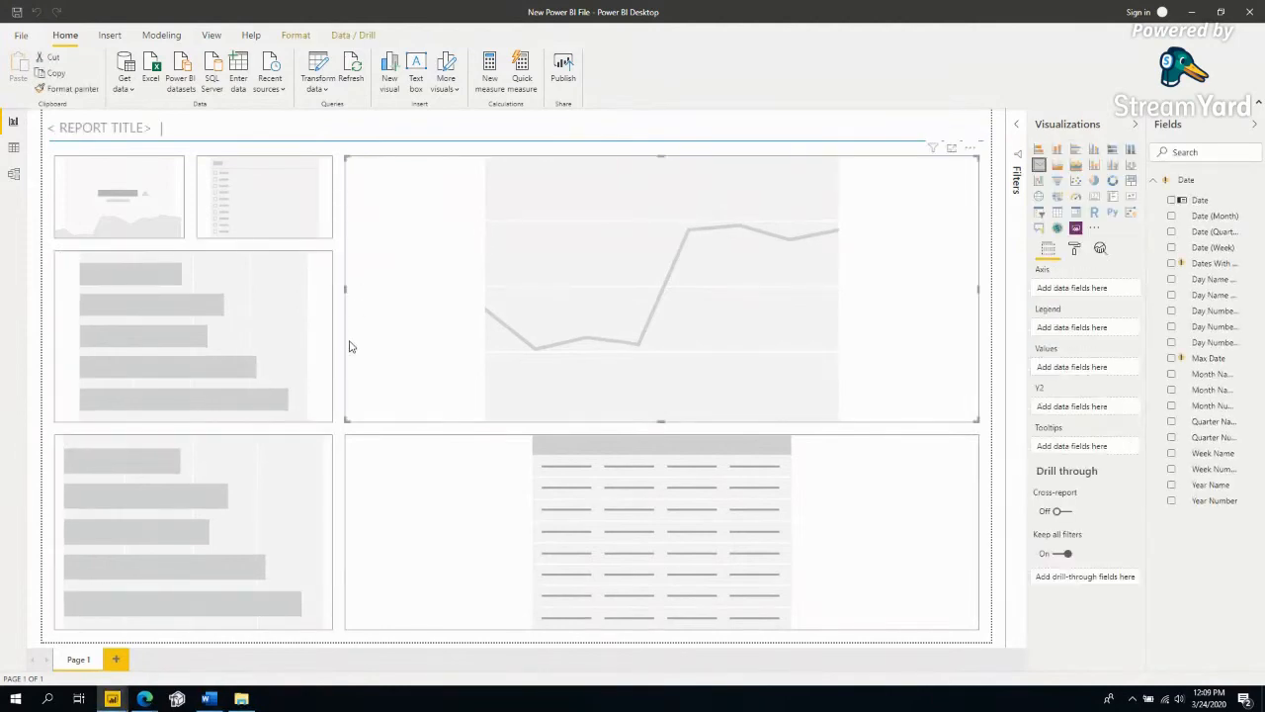
left_click(329, 351)
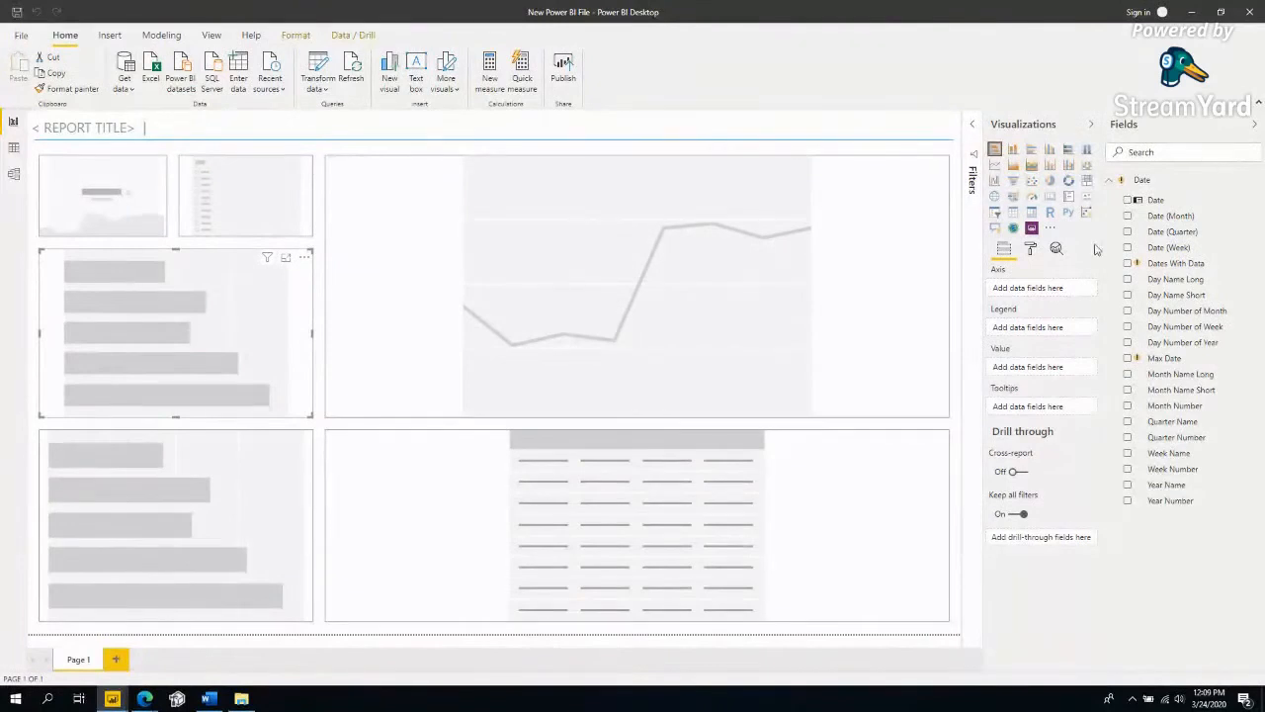
key("alt+Tab")
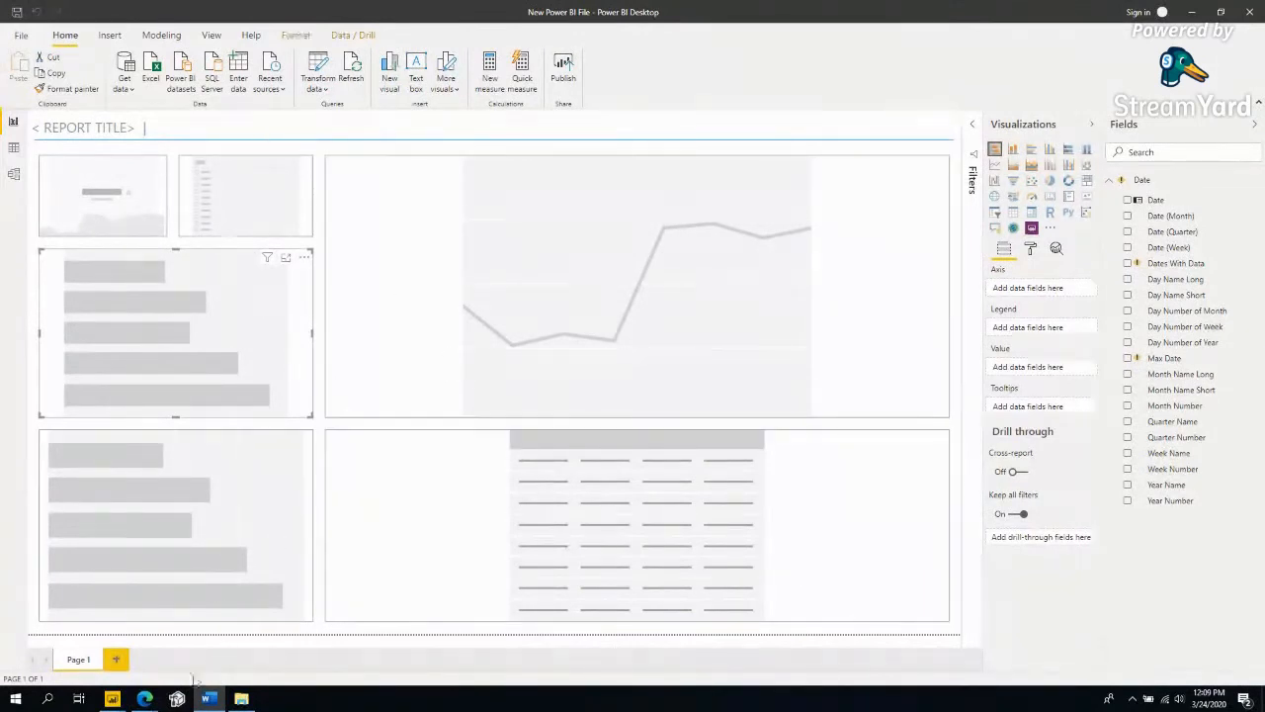
Bring the GitHub daily reports window in front of the new report and widen it.
mouse_move(144, 698)
left_click(299, 652)
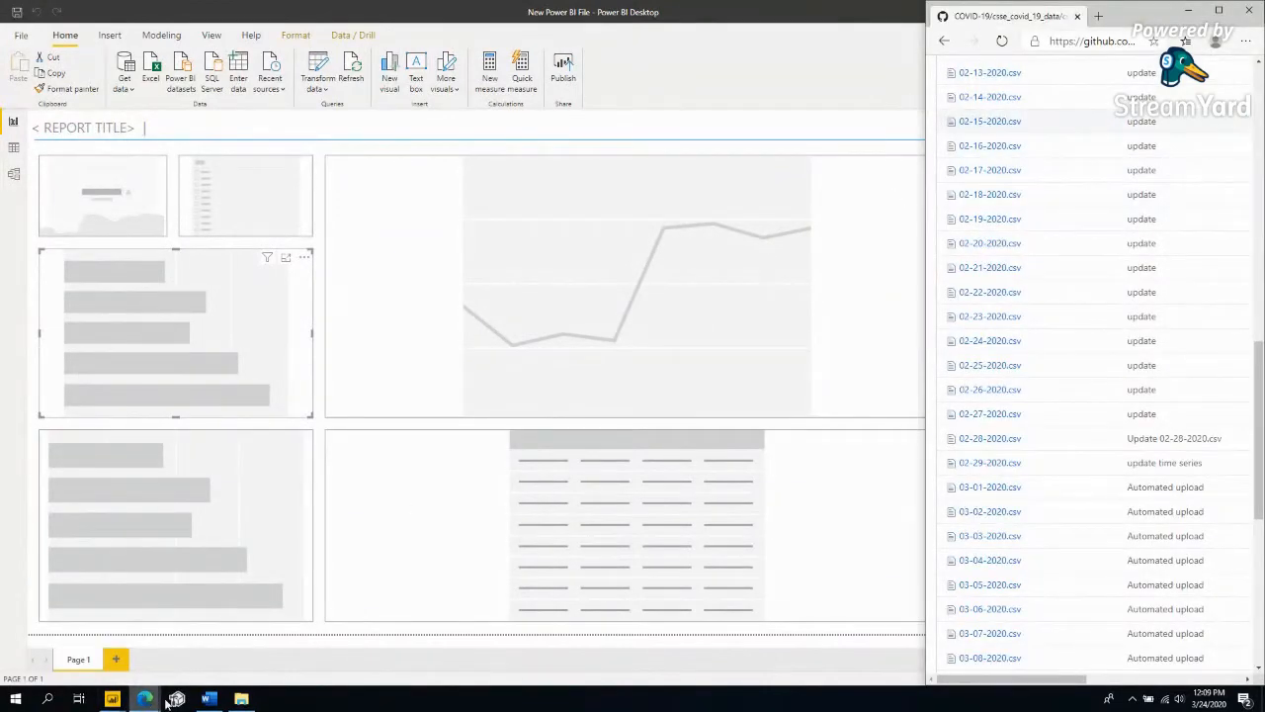
mouse_move(111, 698)
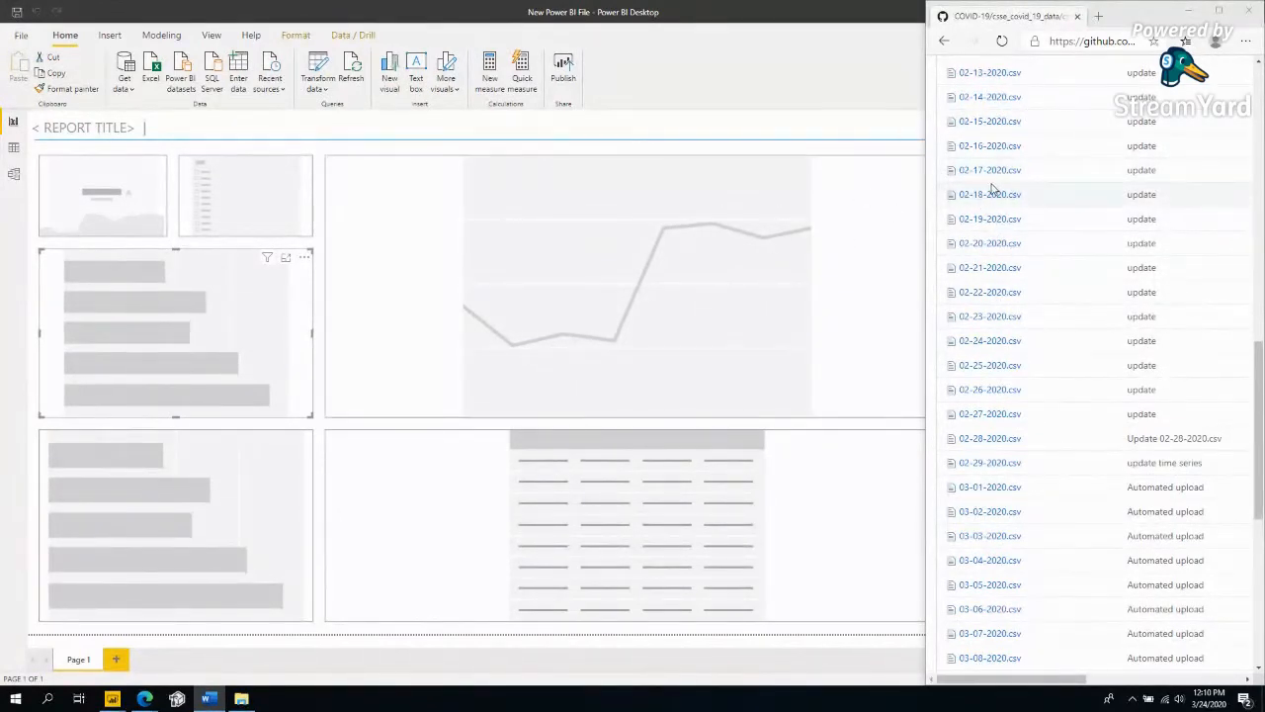
scroll(1003, 168, "up", 3)
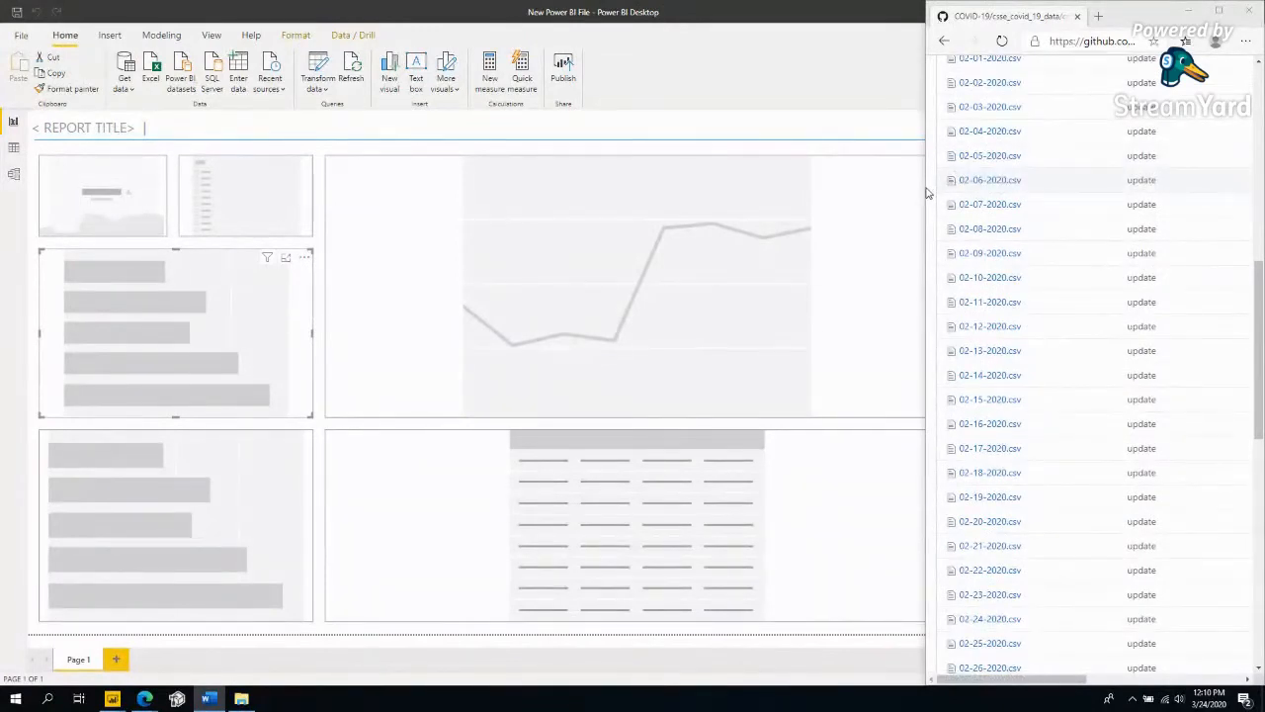
left_click_drag(922, 188, 569, 178)
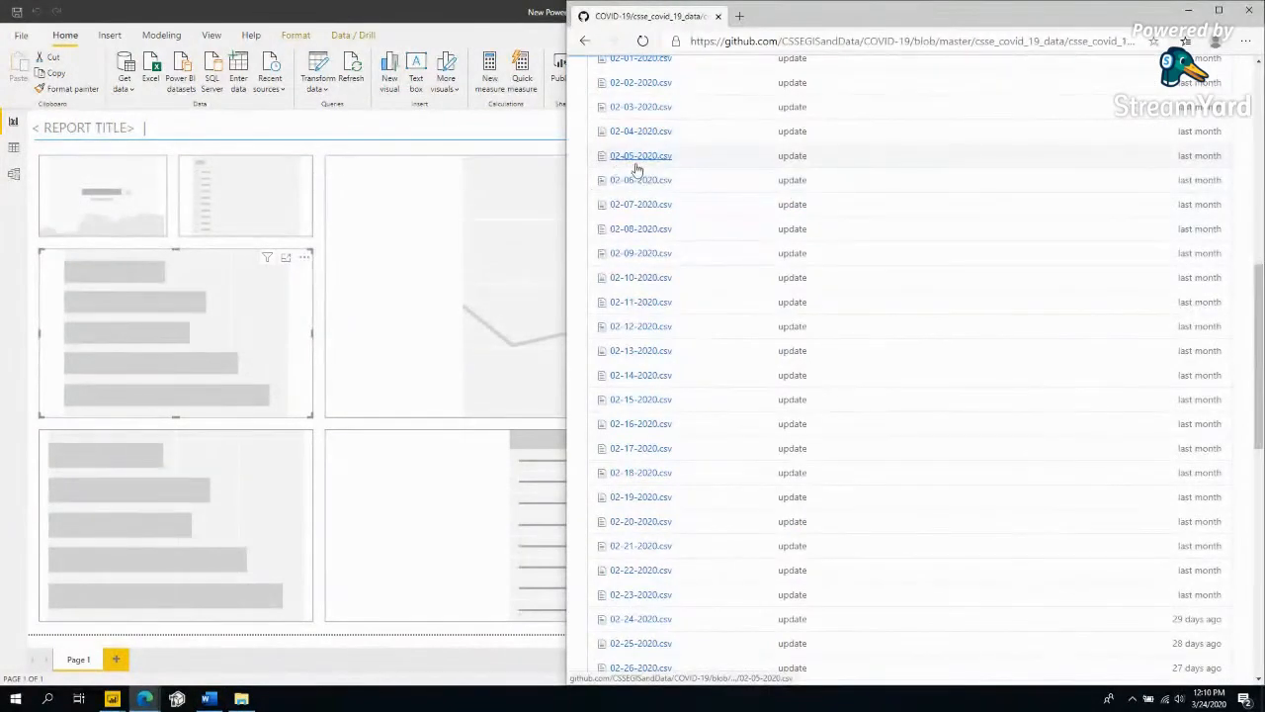
Open the 02-05-2020.csv daily report and display its raw contents.
left_click(624, 158)
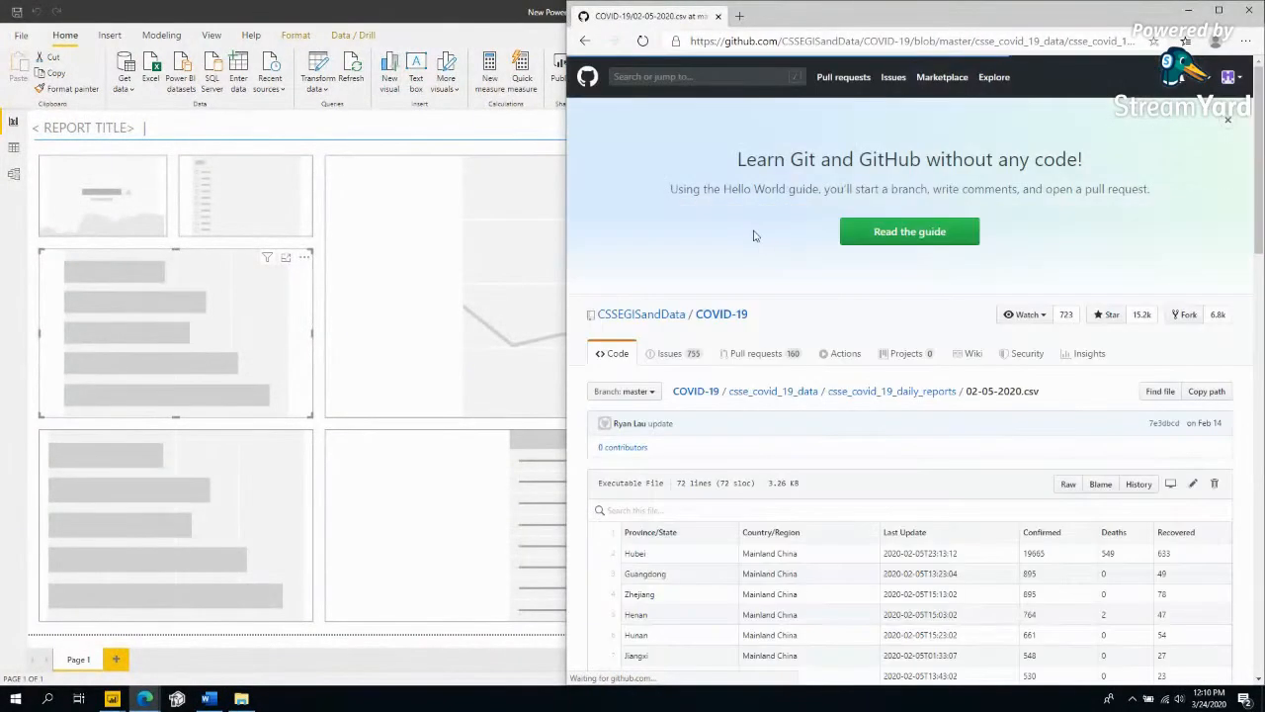
left_click(1068, 484)
left_click_drag(692, 86, 753, 531)
left_click(753, 532)
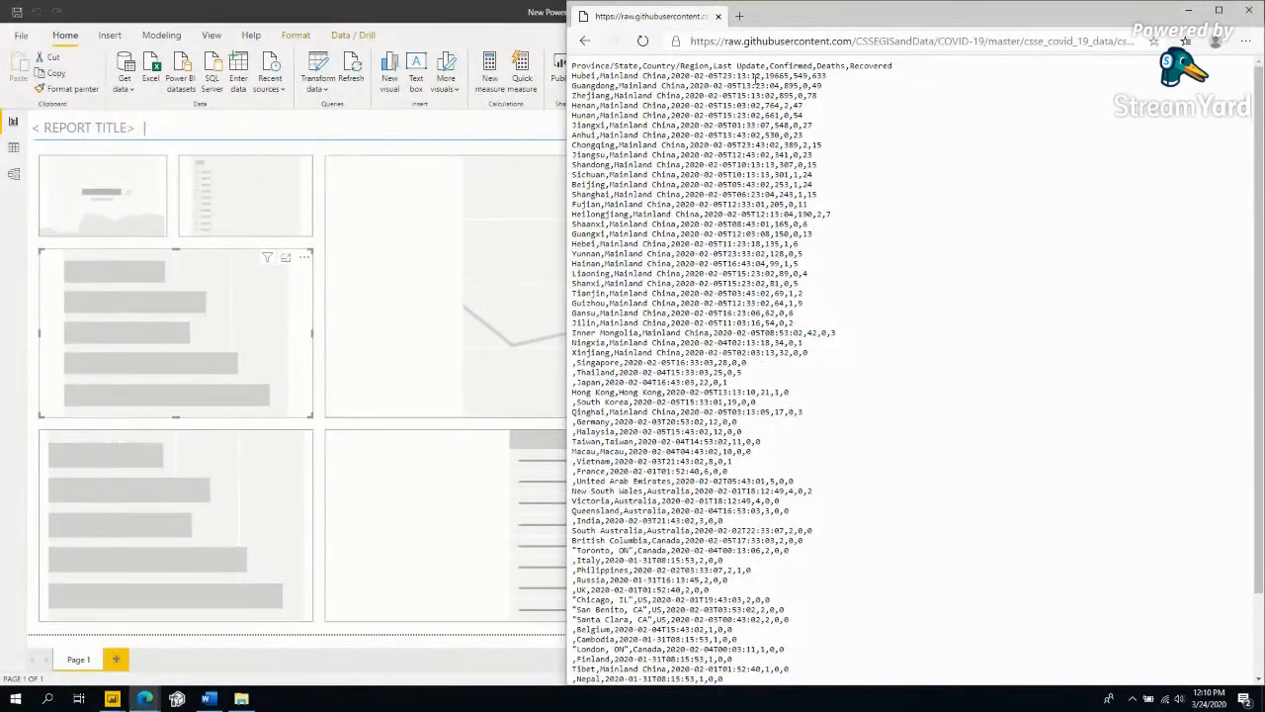
Examine the raw file's header columns, from province and country through confirmed, deaths and recovered, and its data rows.
double_click(796, 69)
double_click(831, 67)
double_click(870, 66)
left_click_drag(708, 66, 656, 67)
left_click(604, 65)
left_click_drag(671, 105, 703, 284)
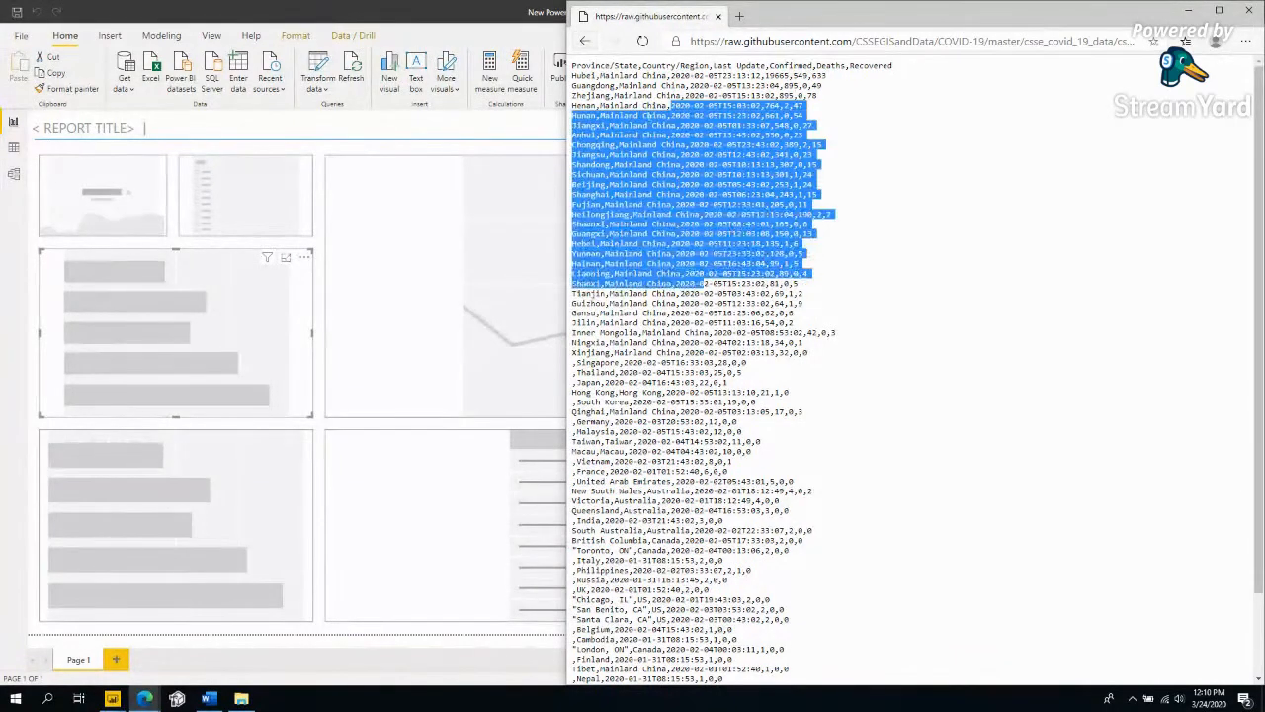
Return to the csse_covid_19_daily_reports file list and narrow the browser window to uncover the report.
left_click(585, 41)
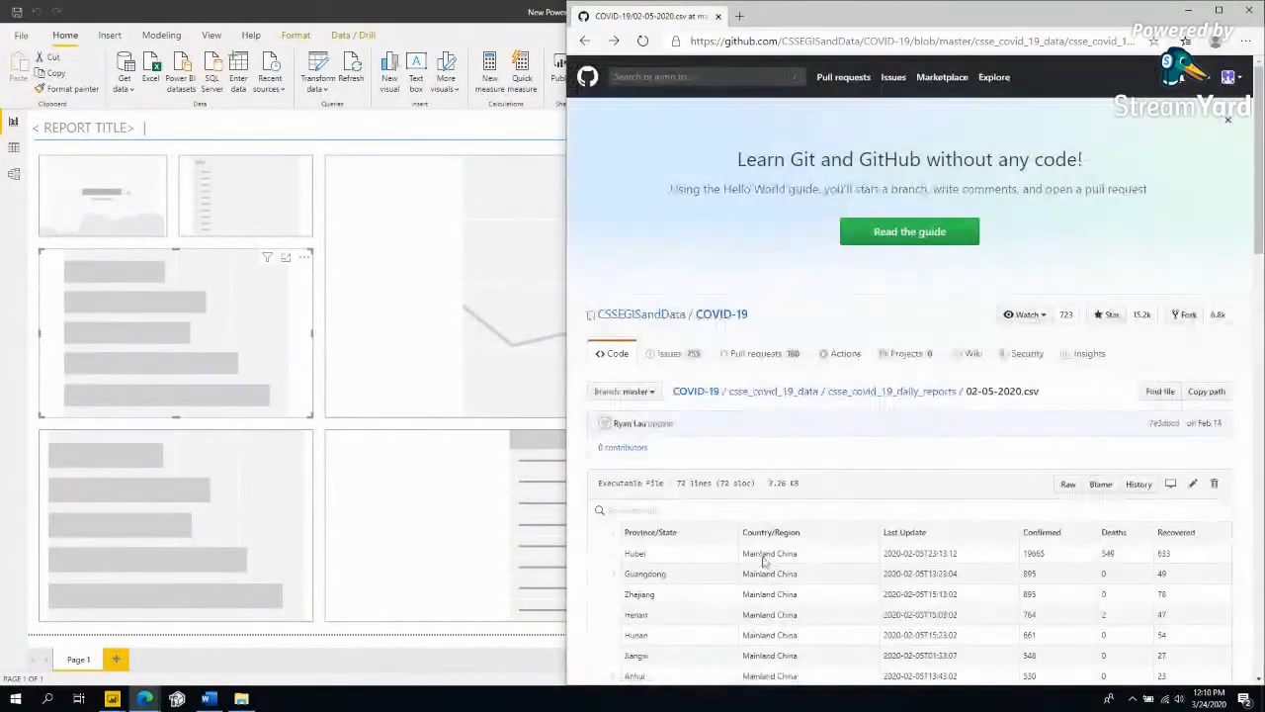
scroll(770, 571, "down", 7)
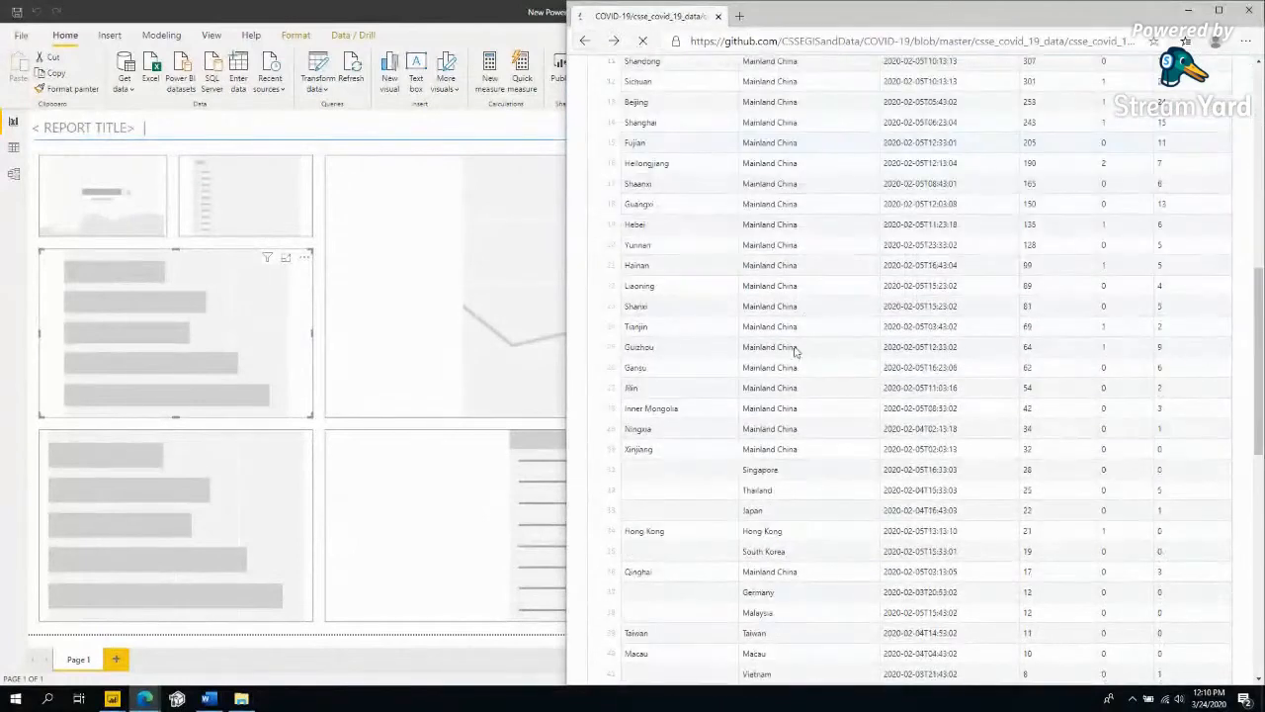
left_click(585, 41)
scroll(697, 547, "down", 4)
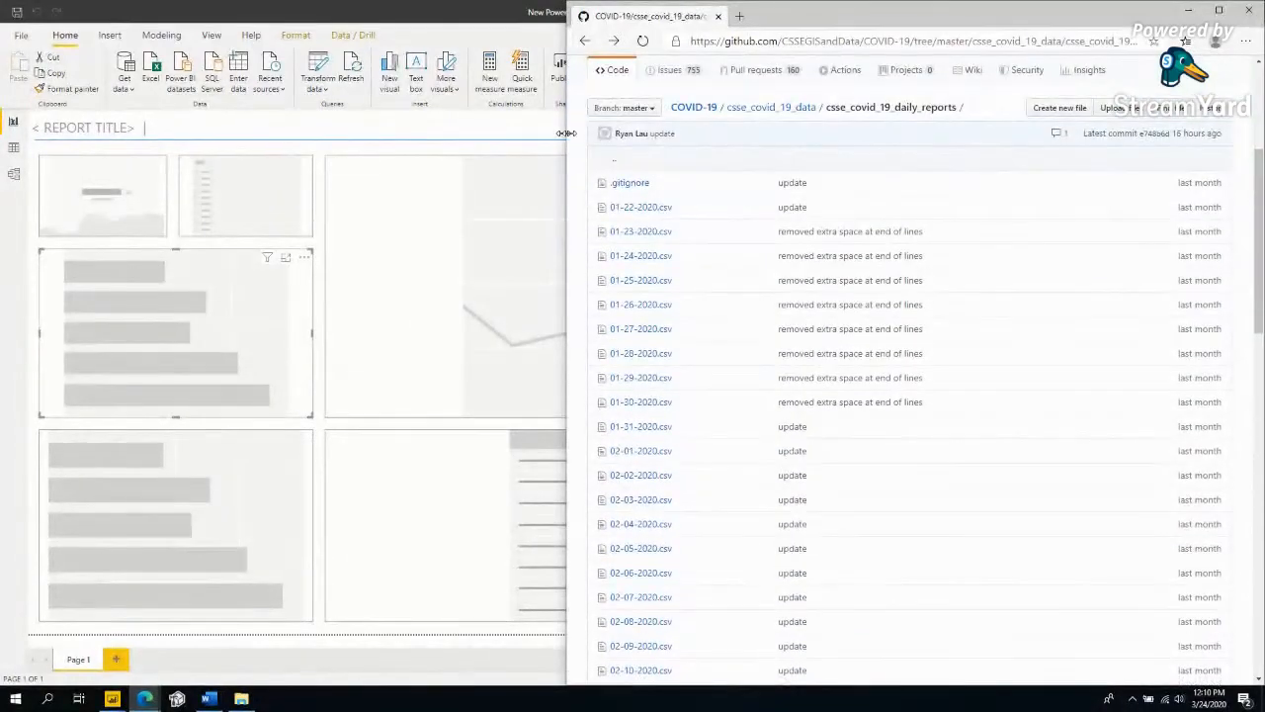
left_click_drag(569, 133, 937, 132)
Start importing data into the new report from a Web source.
left_click(128, 91)
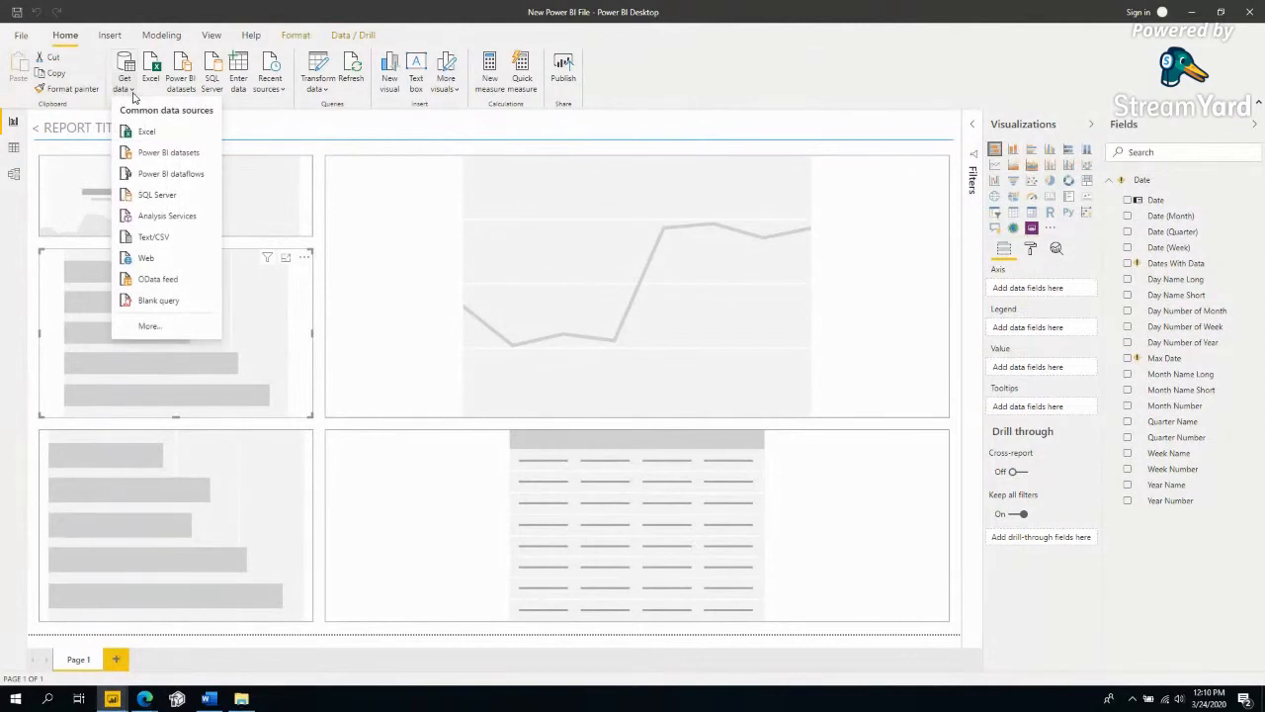
left_click(158, 259)
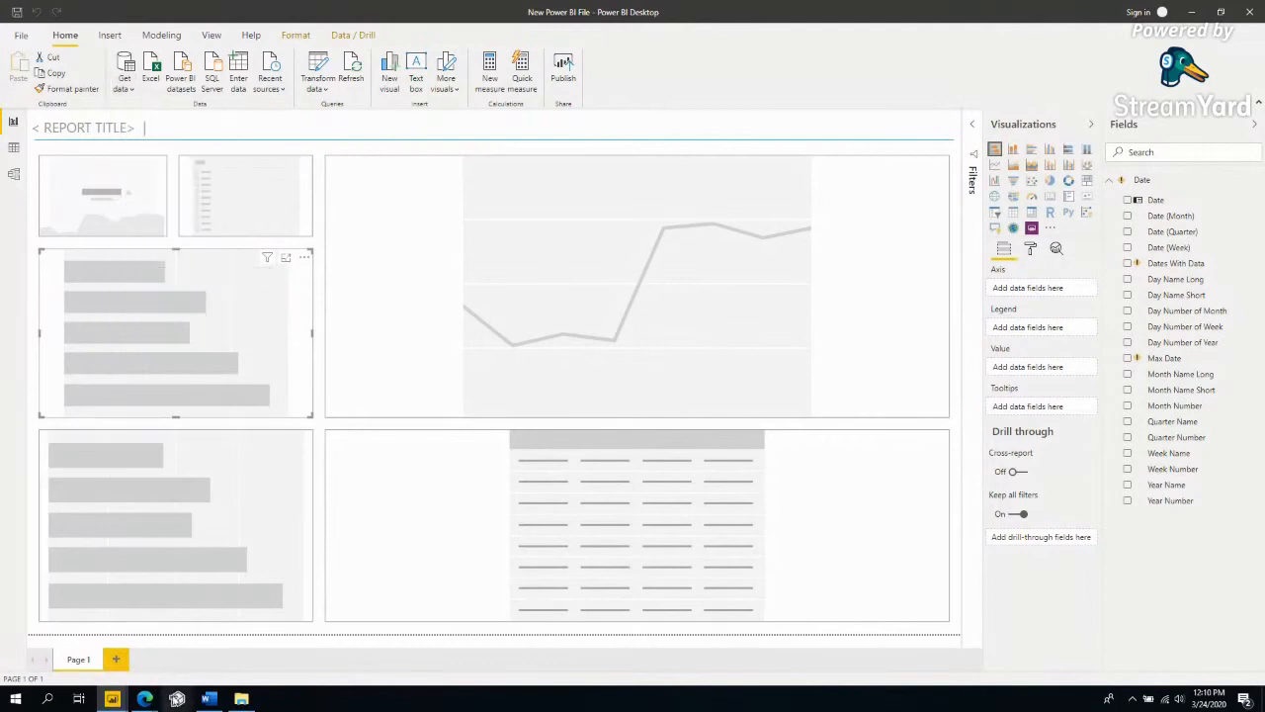
left_click(121, 85)
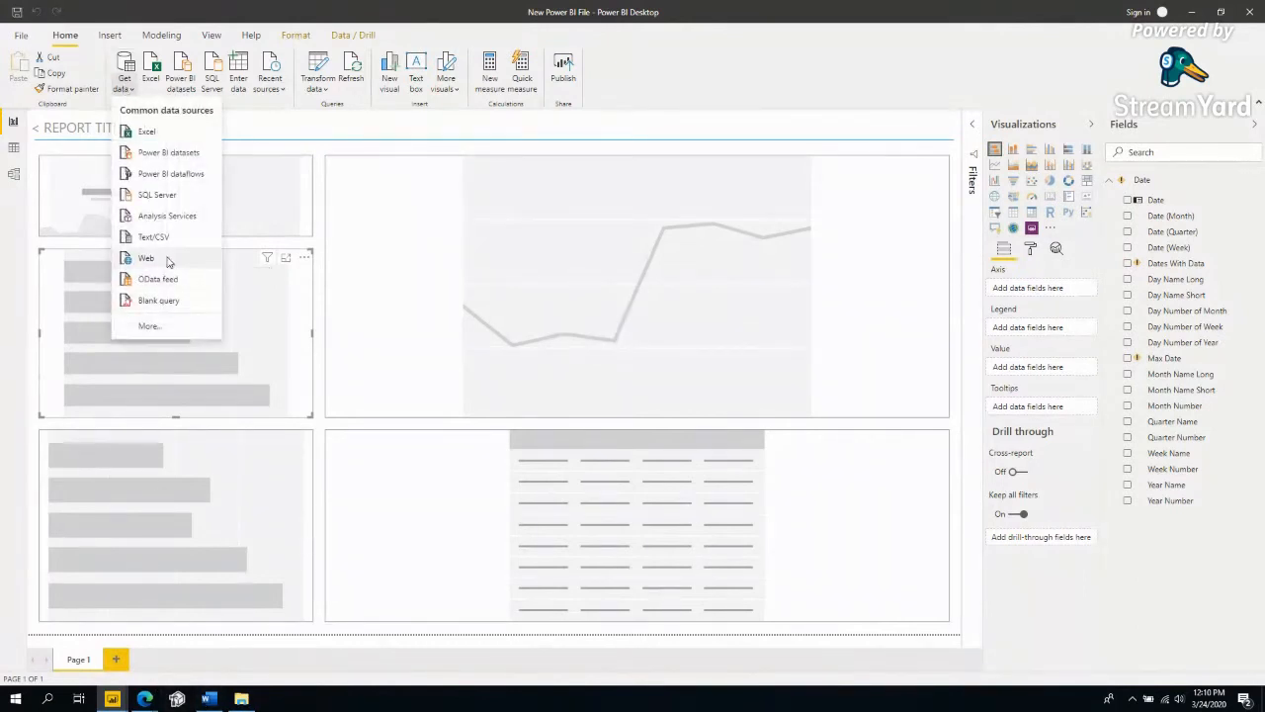
left_click(138, 257)
Switch to the browser and copy the web address of the GitHub csse_covid_19_daily_reports folder.
left_click(176, 664)
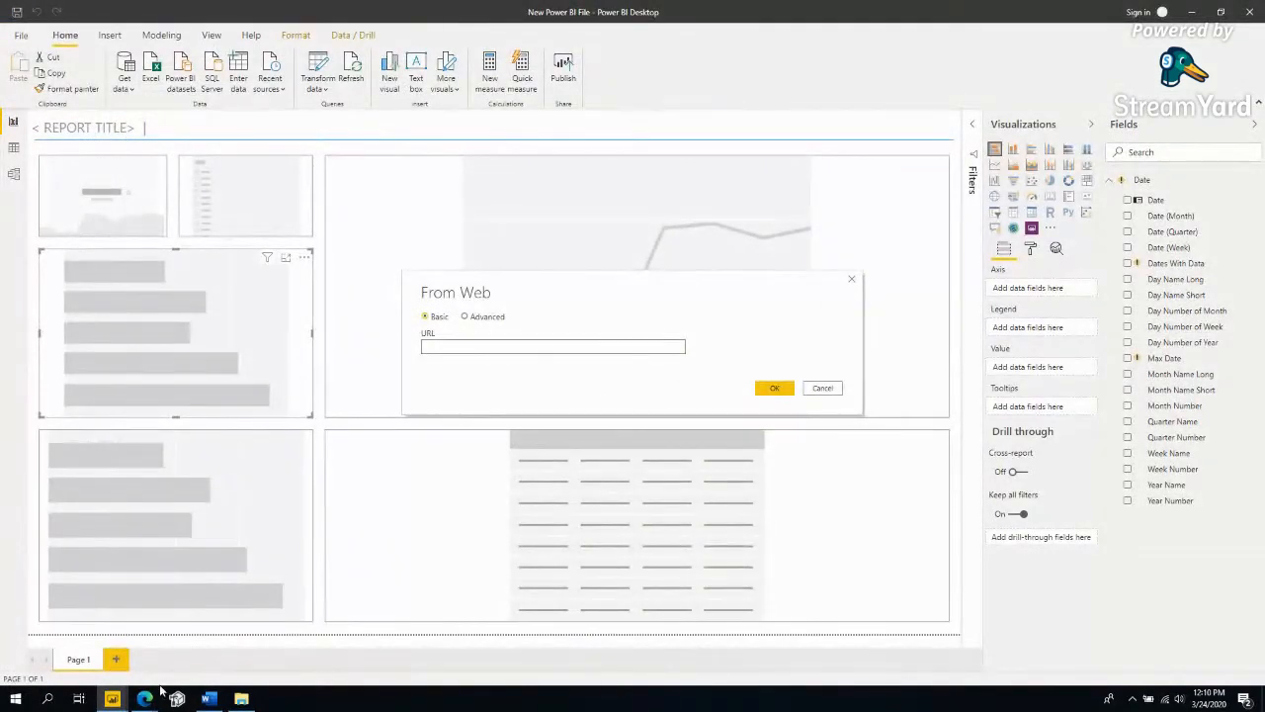
mouse_move(149, 695)
left_click(297, 637)
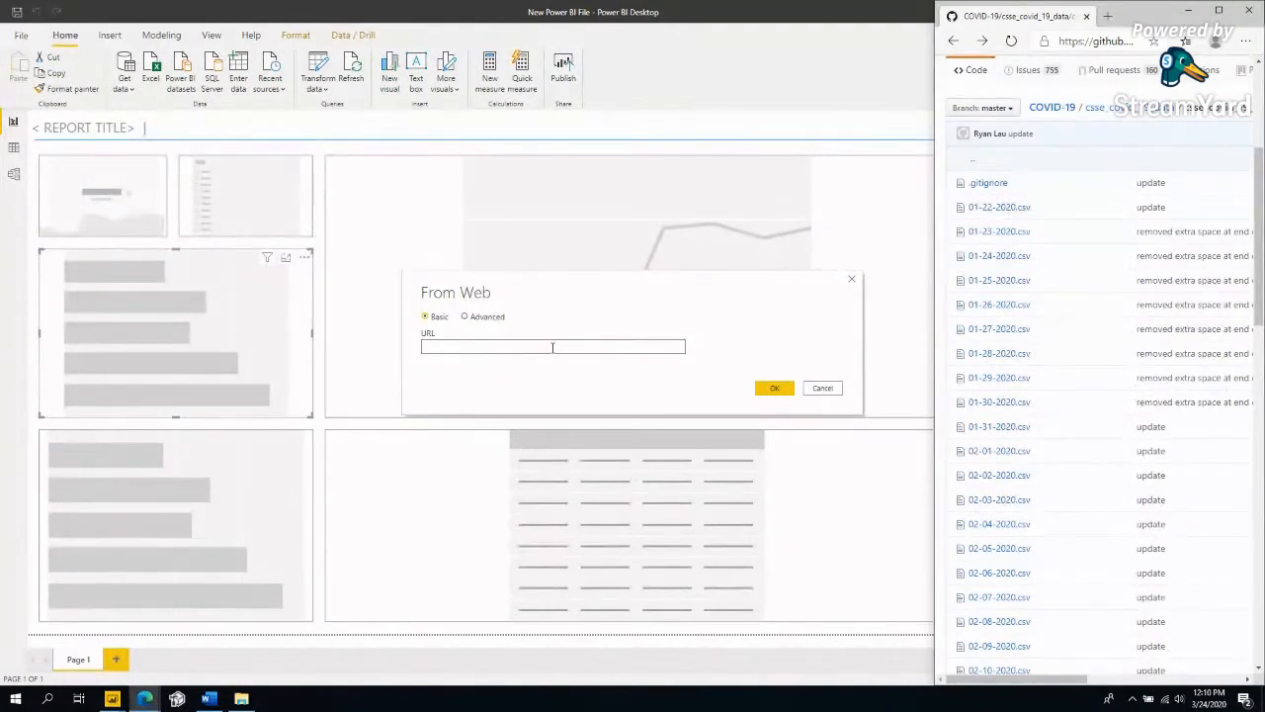
left_click_drag(933, 161, 847, 163)
left_click(1018, 41)
right_click(1018, 42)
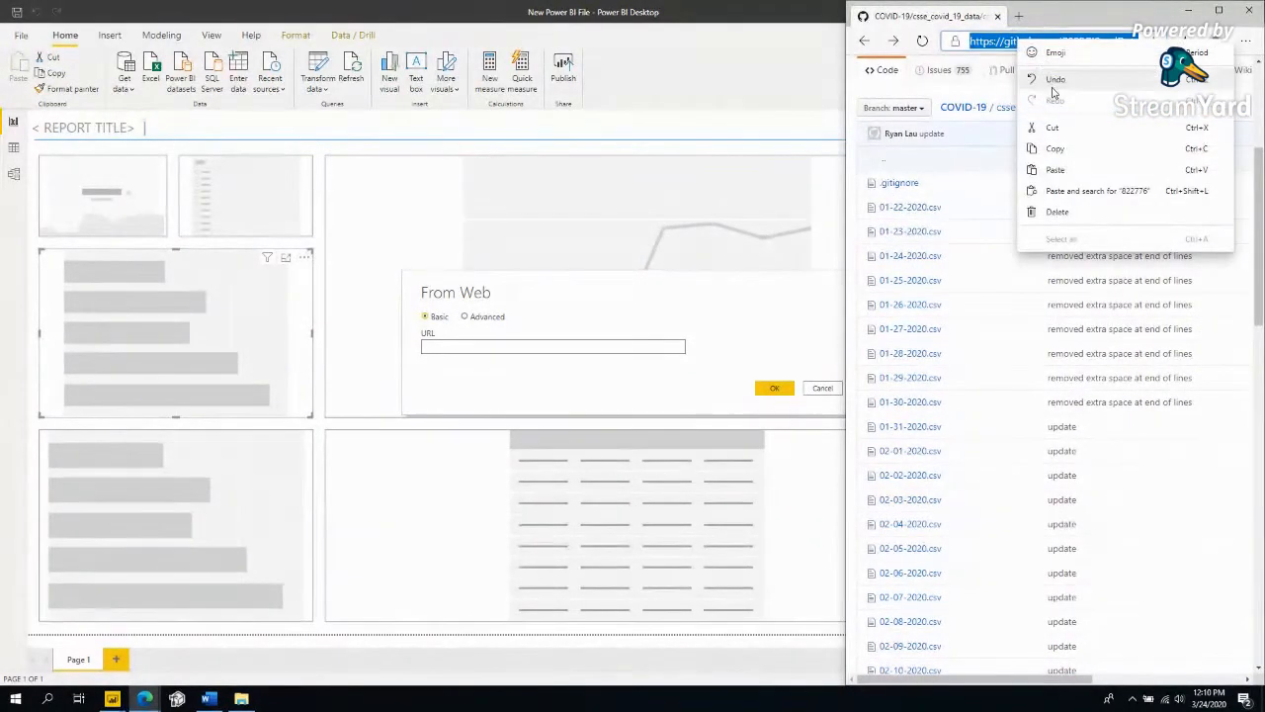
left_click(1052, 148)
Connect the Web source to the copied GitHub folder URL.
left_click(579, 348)
key("ctrl+v")
left_click_drag(678, 347, 753, 373)
left_click(768, 387)
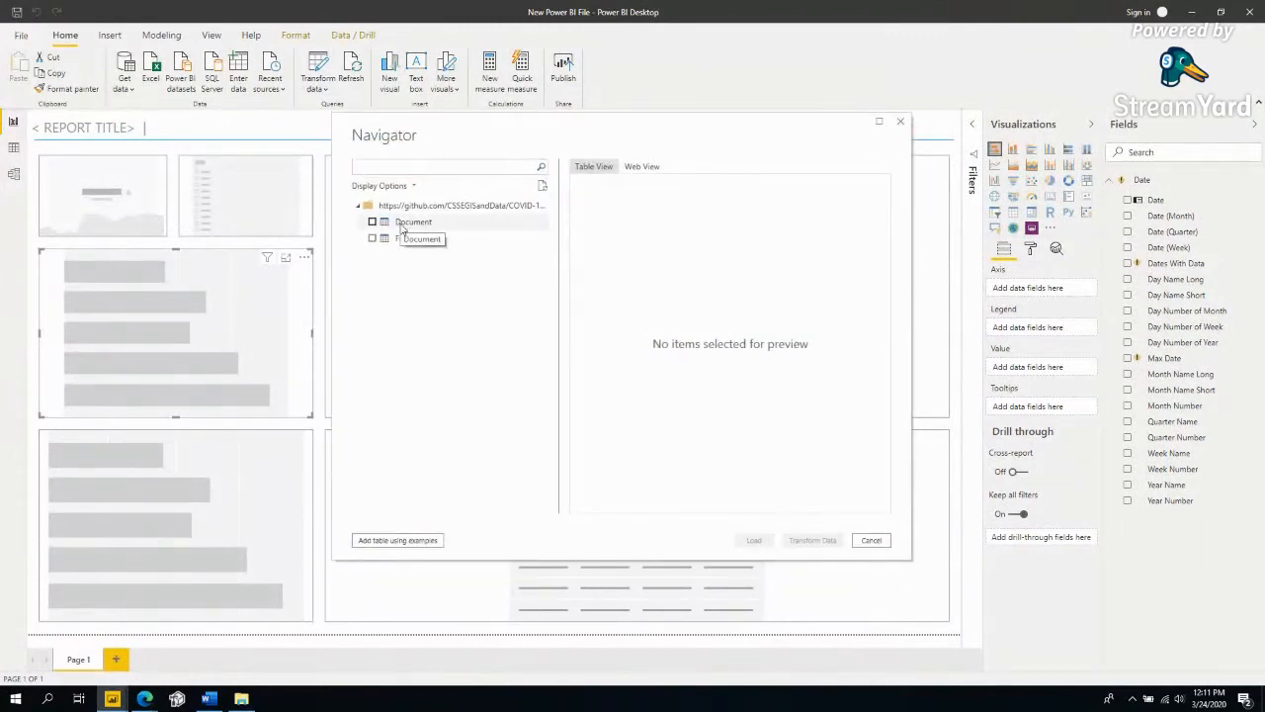
Preview the Files table found on the page, choose it for import and open it for transformation in Power Query Editor.
left_click(401, 225)
left_click(395, 241)
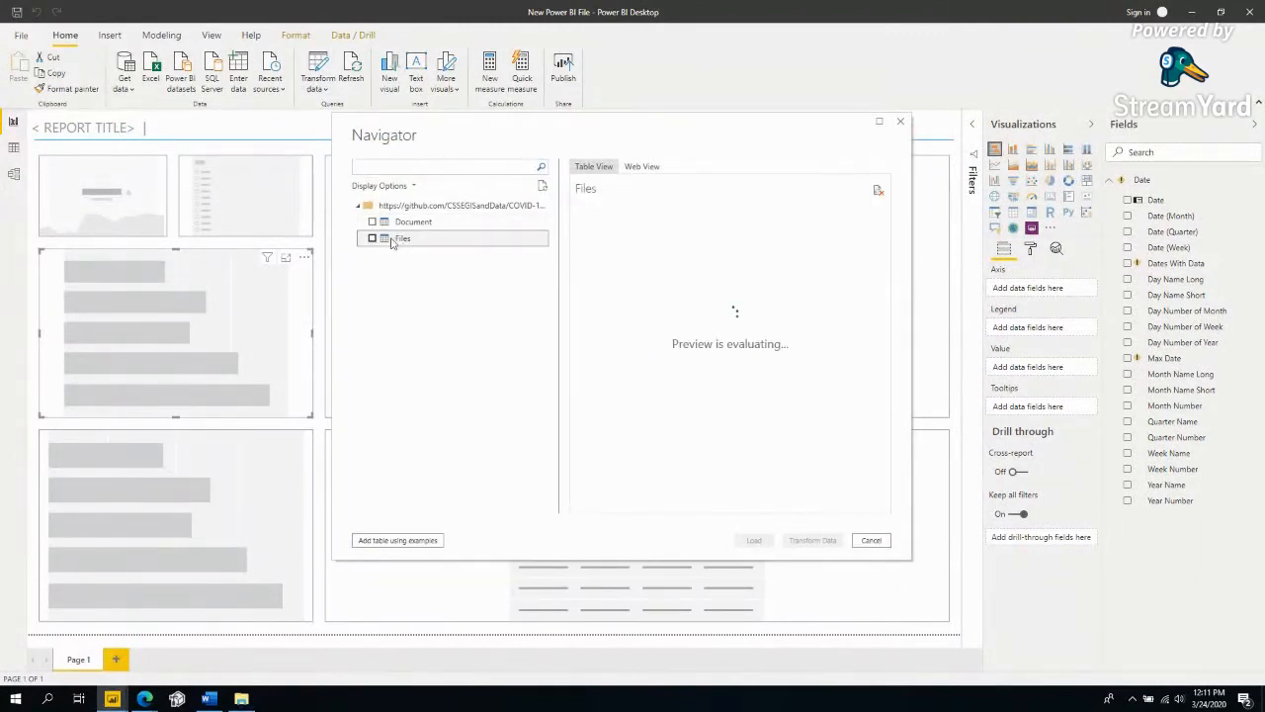
left_click_drag(663, 502, 668, 287)
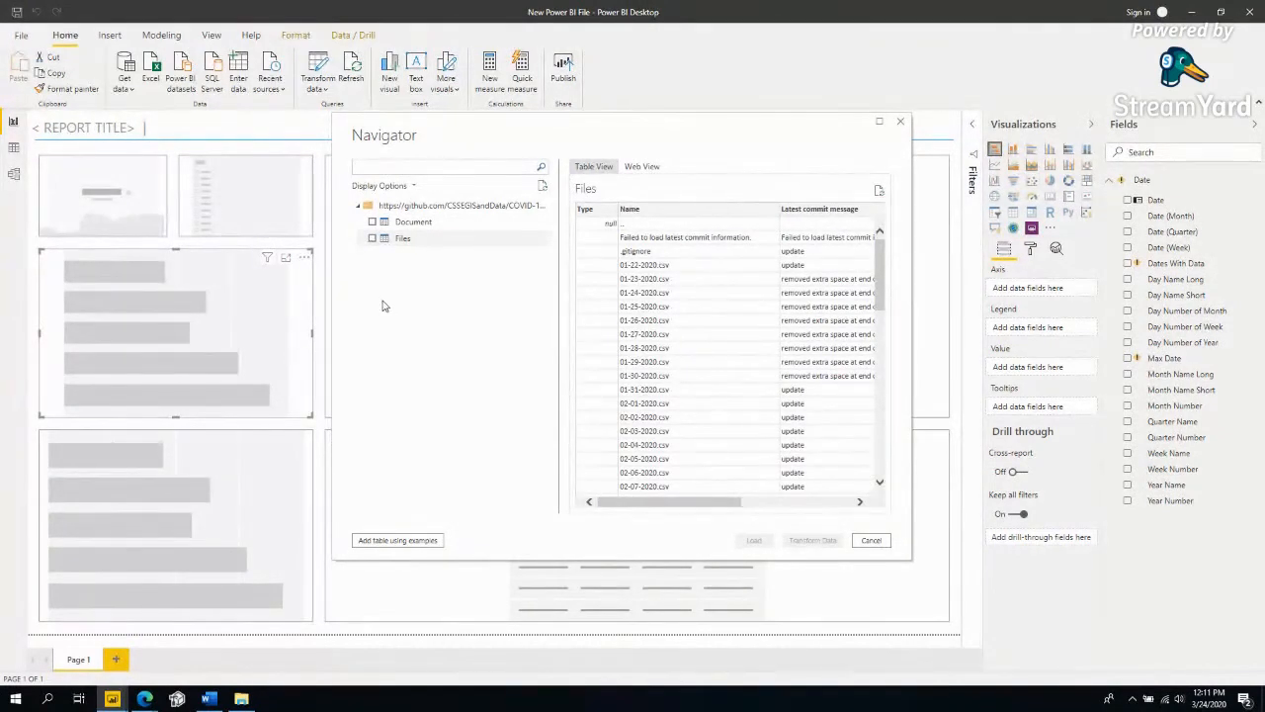
left_click(373, 239)
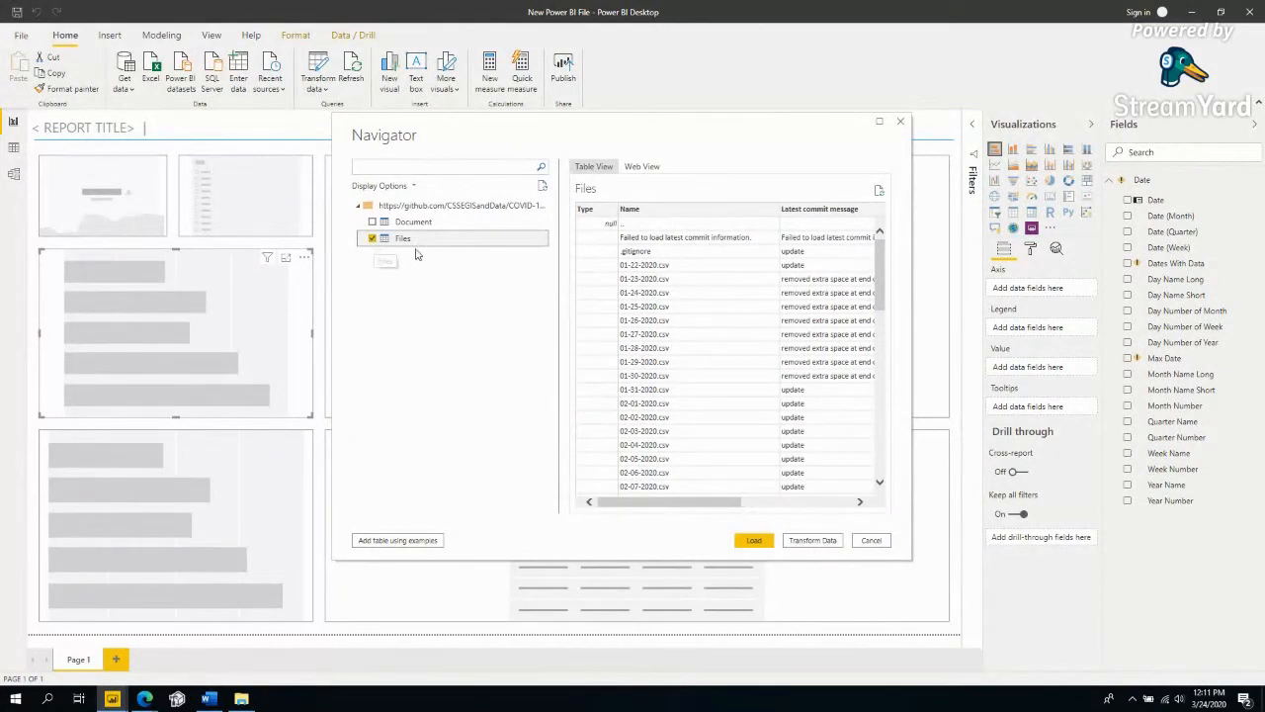
left_click(746, 540)
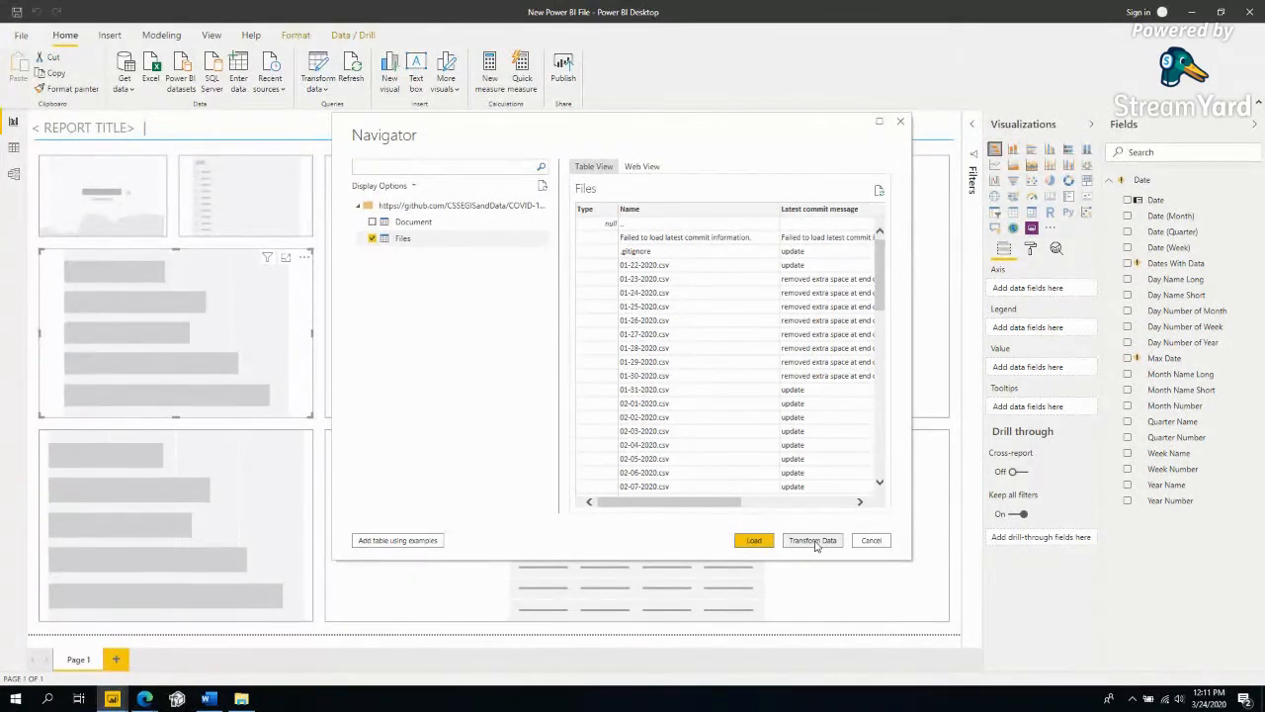
left_click(738, 545)
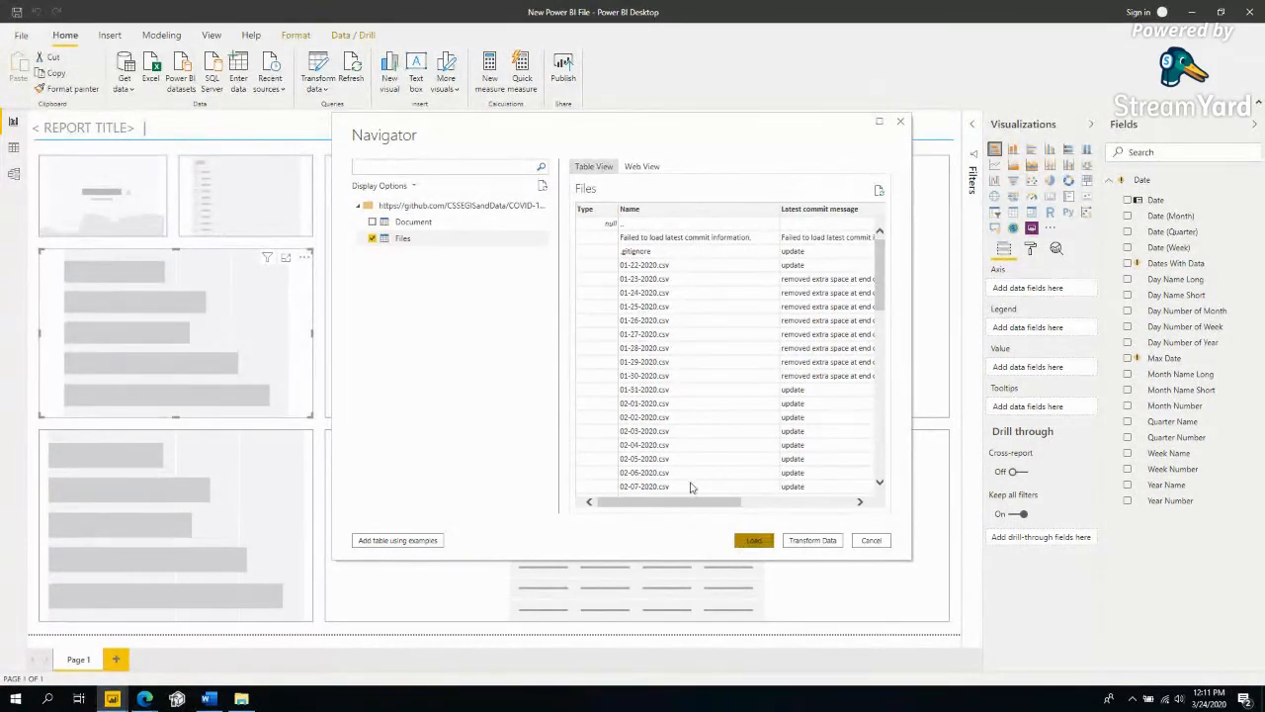
left_click(809, 541)
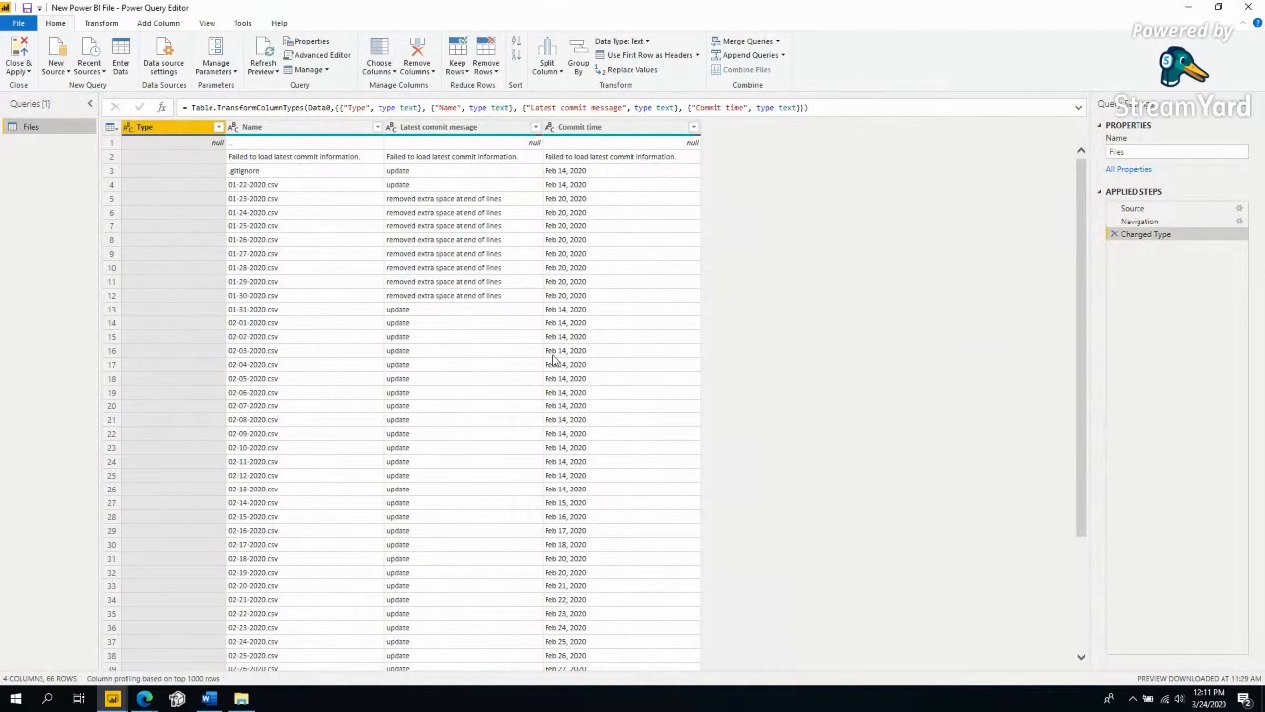
Look over Power Query Editor's Home, Transform and Add Column commands, the query list, the data preview and the applied steps.
left_click(222, 702)
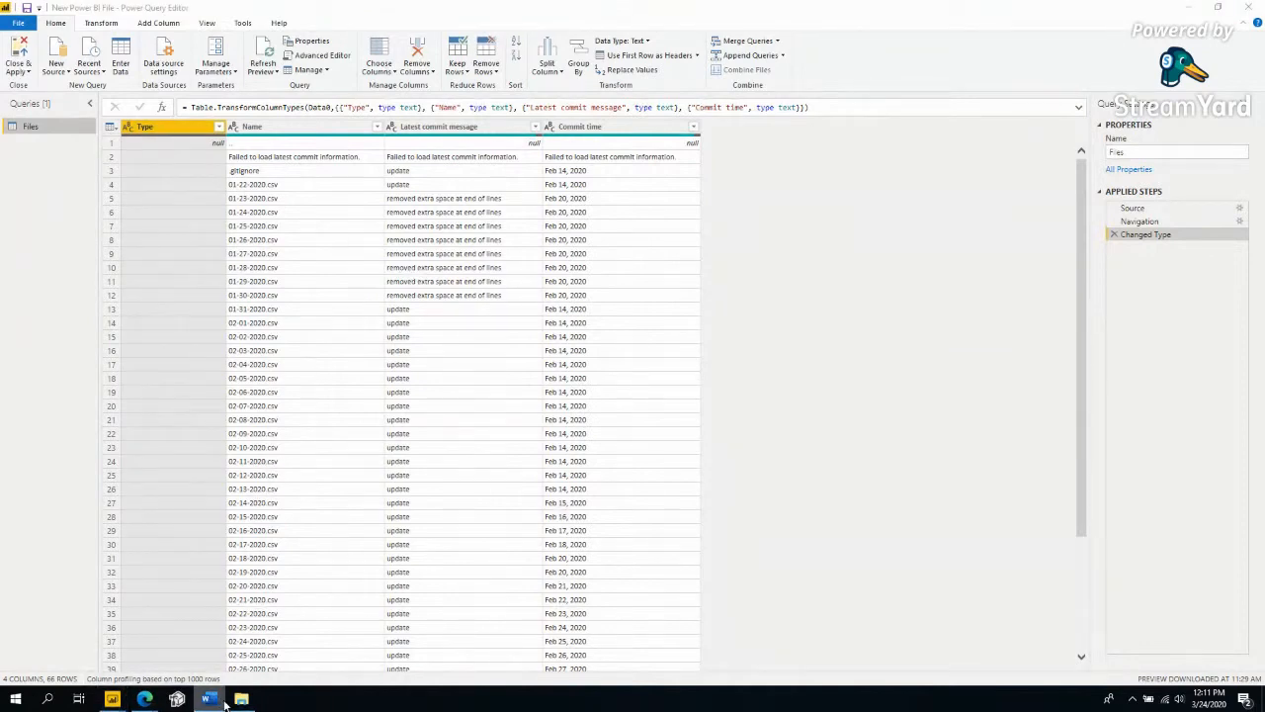
left_click(158, 7)
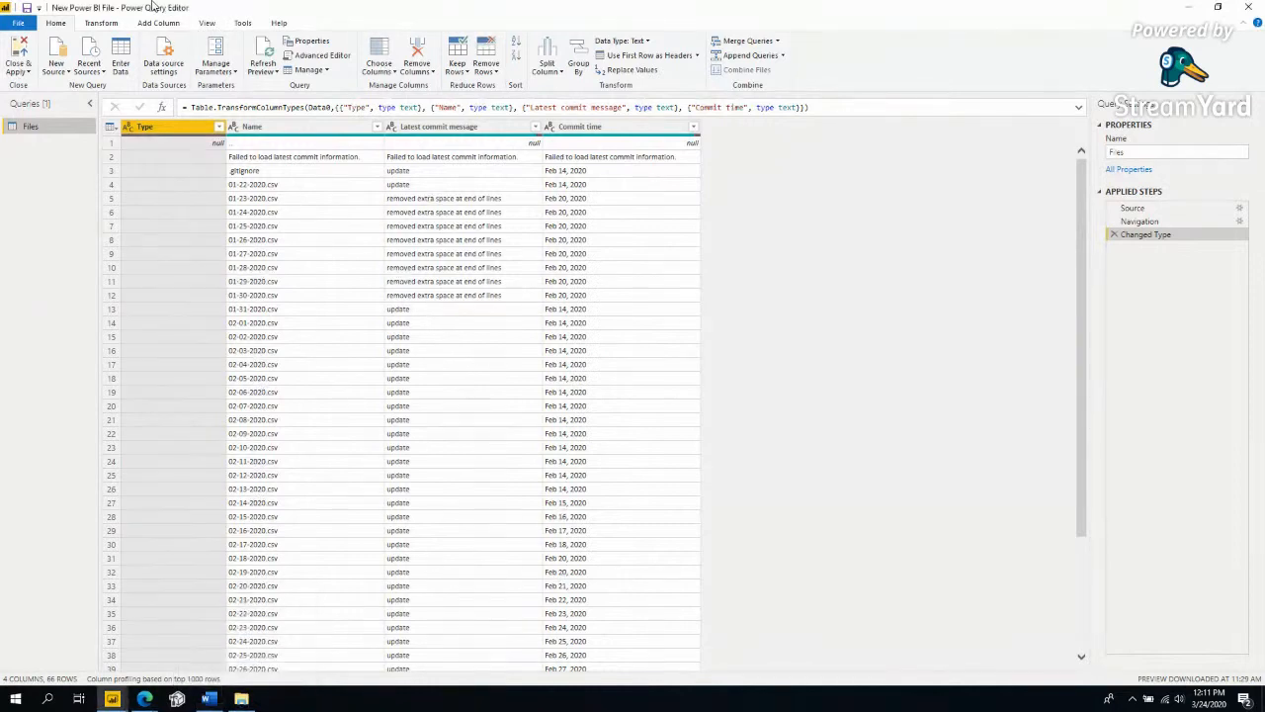
left_click(486, 322)
left_click(486, 267)
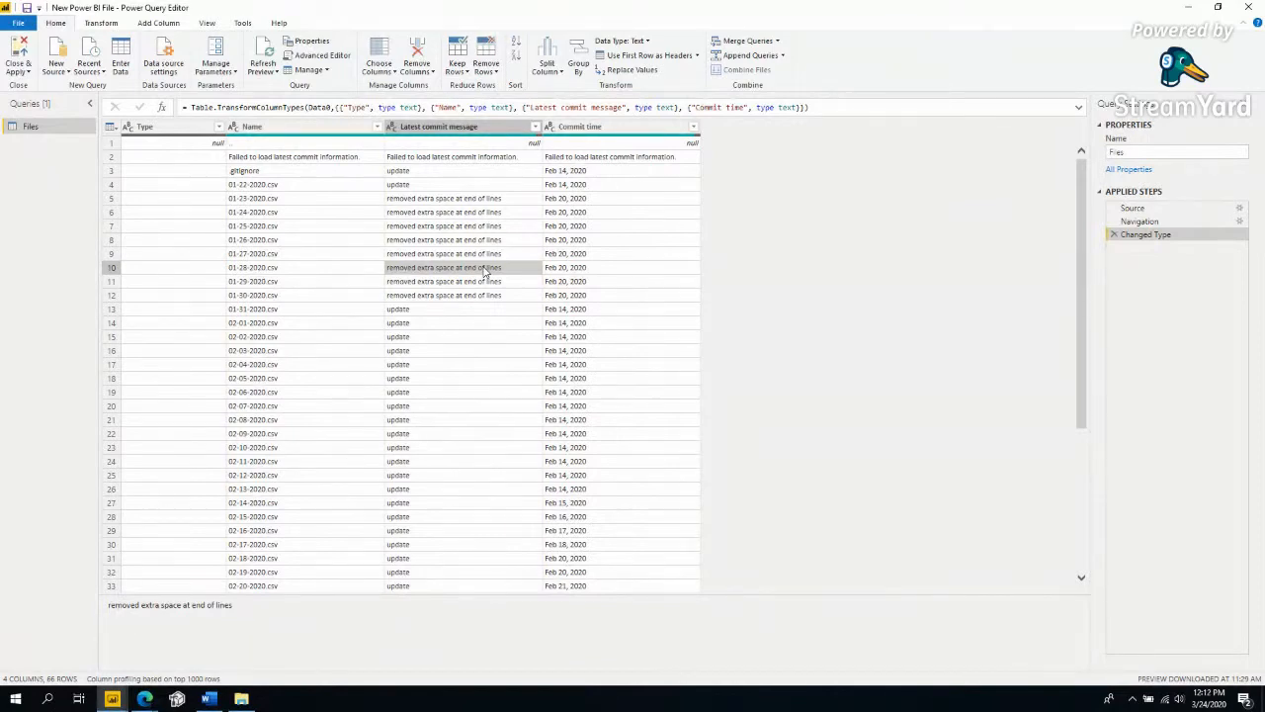
left_click(455, 64)
left_click(609, 501)
left_click(103, 22)
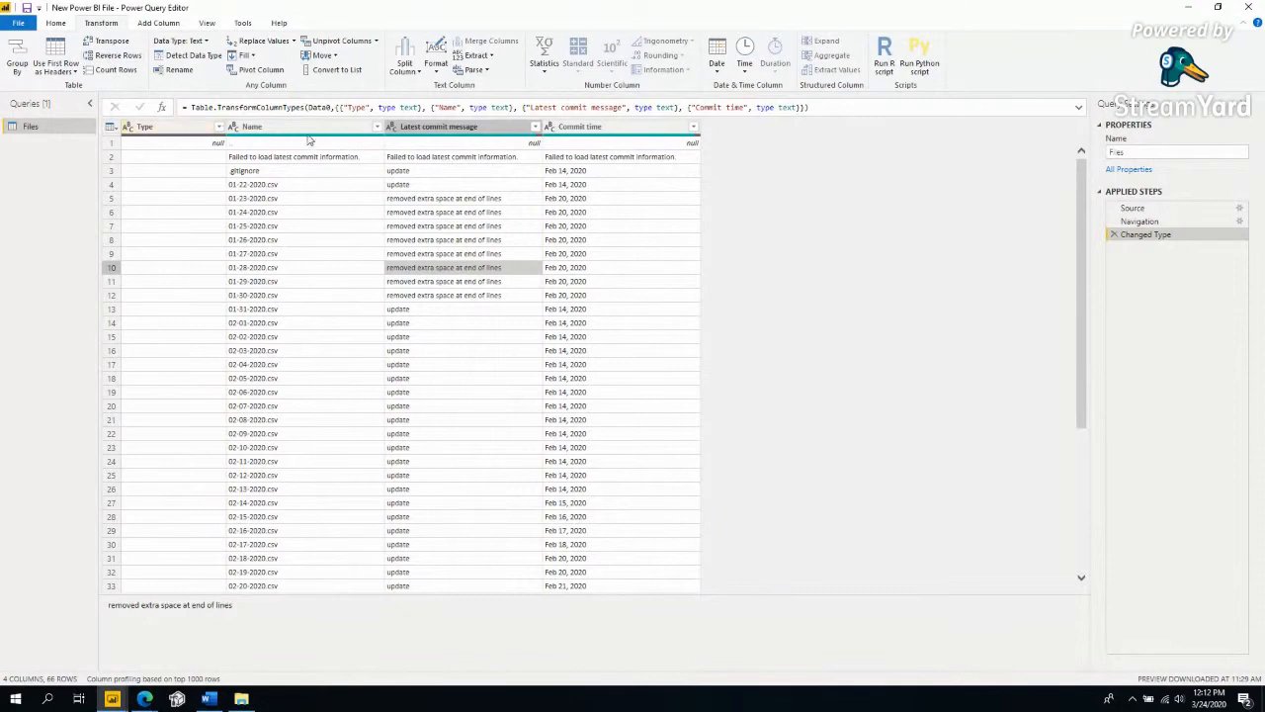
left_click(150, 25)
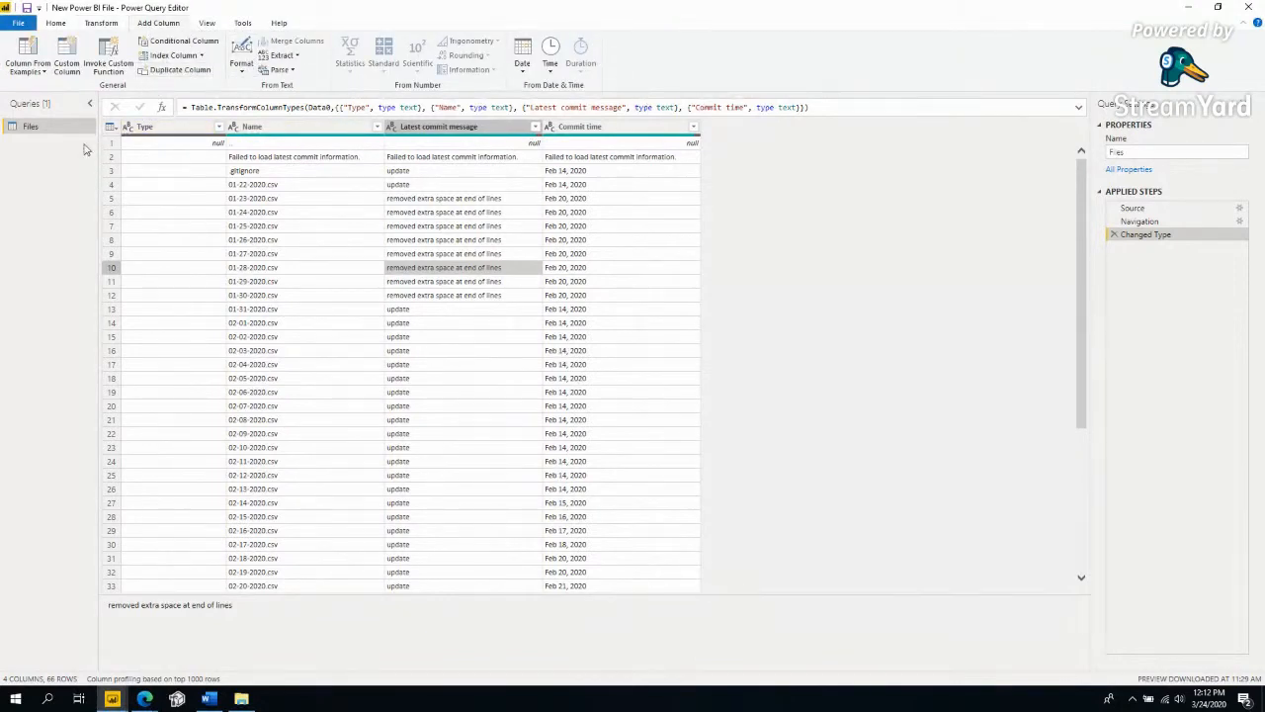
left_click(45, 129)
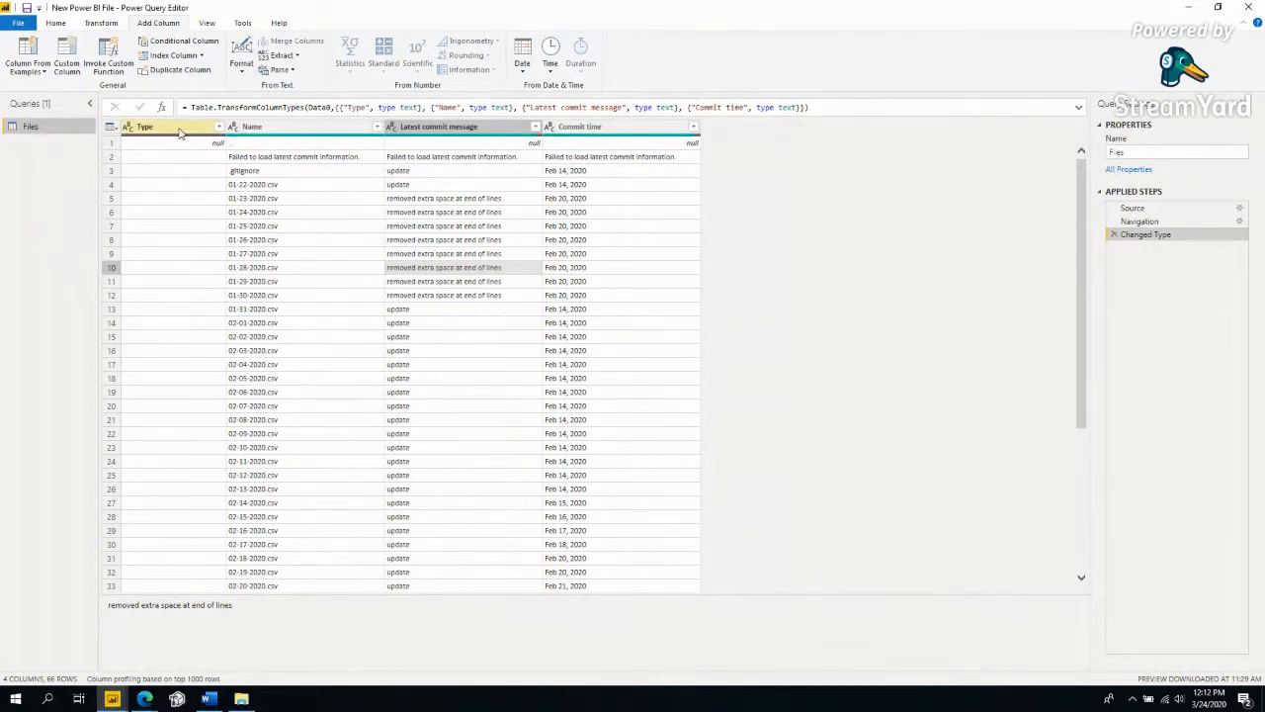
left_click(297, 186)
left_click(487, 243)
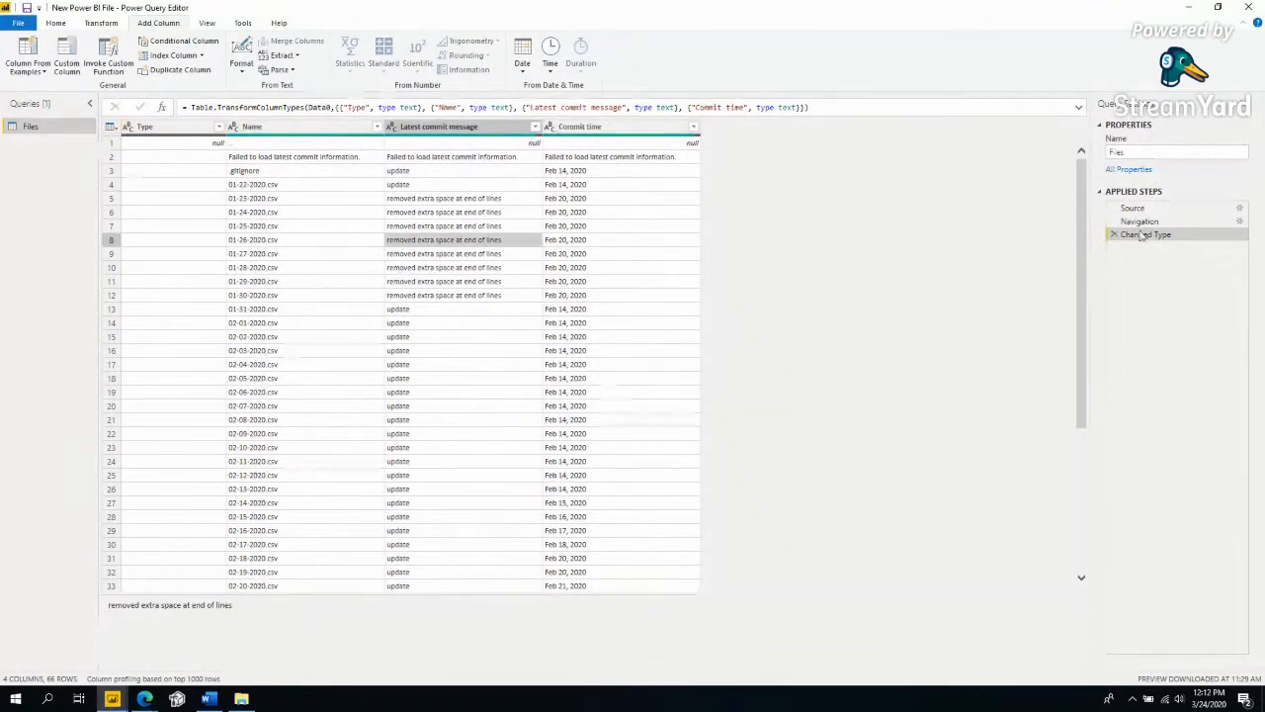
left_click_drag(1128, 224, 1111, 281)
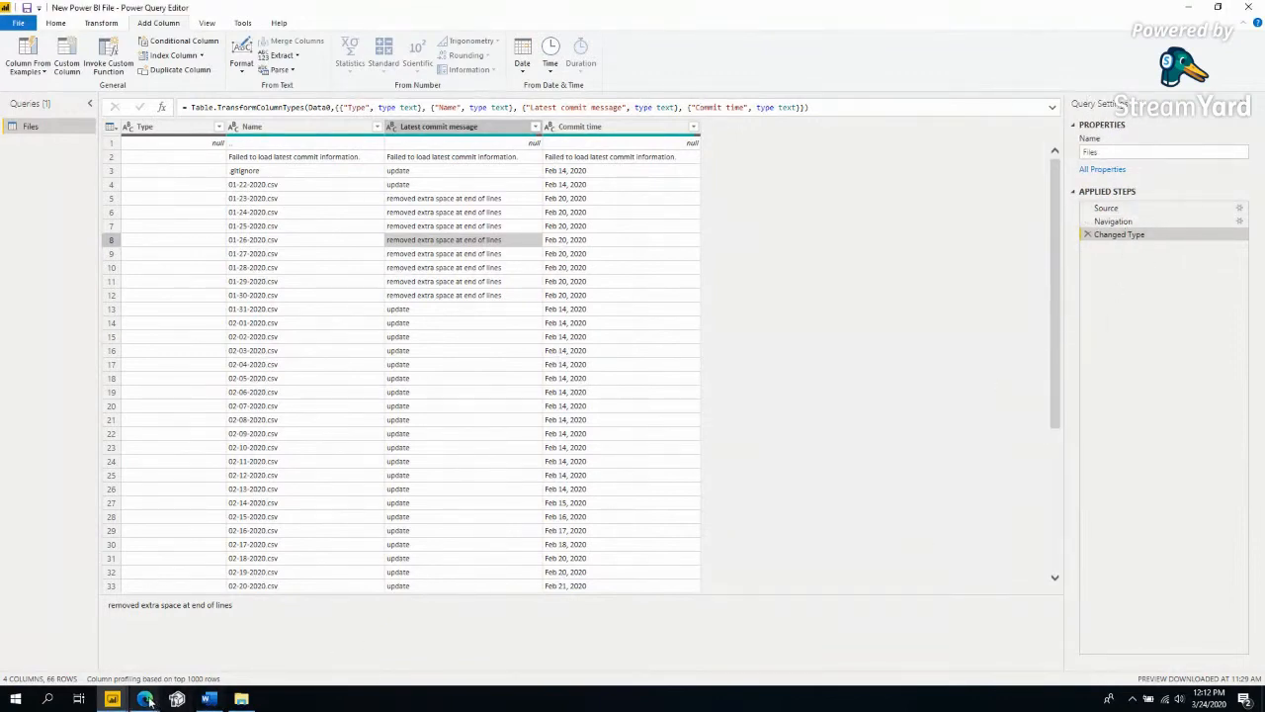
mouse_move(112, 698)
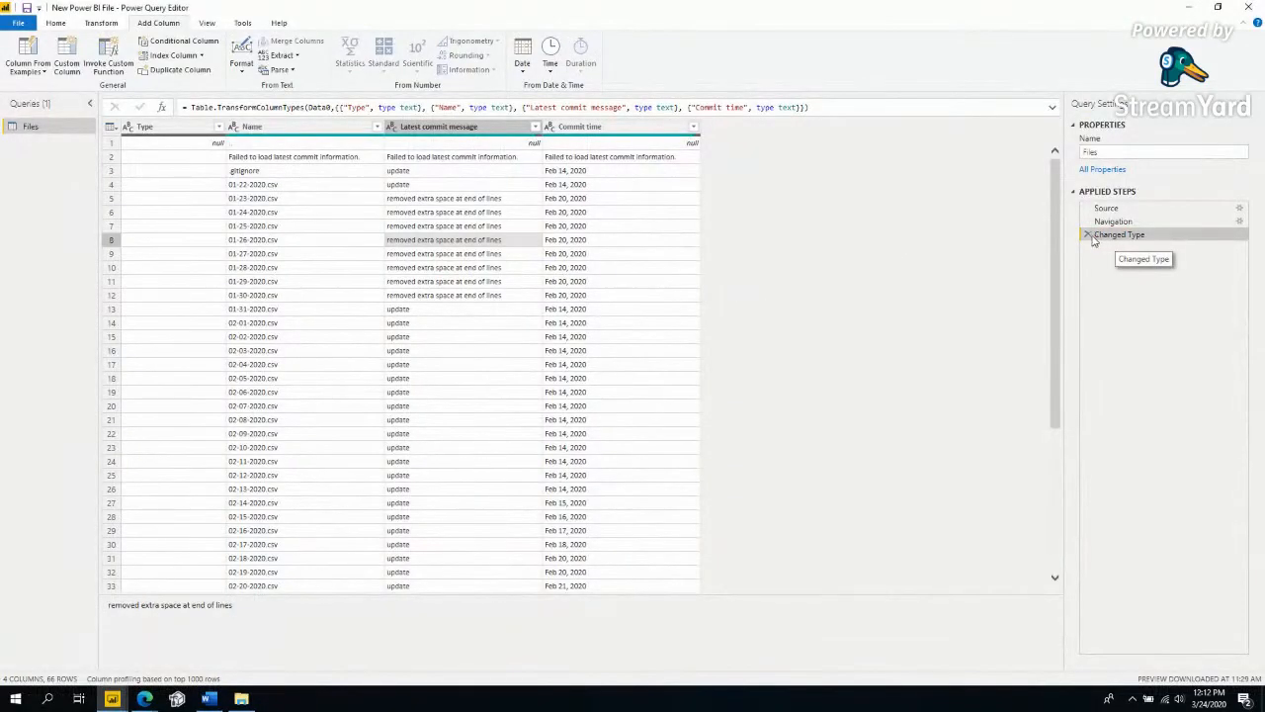
Delete the Changed Type step from the Files query and remove all columns except Name.
left_click(1087, 234)
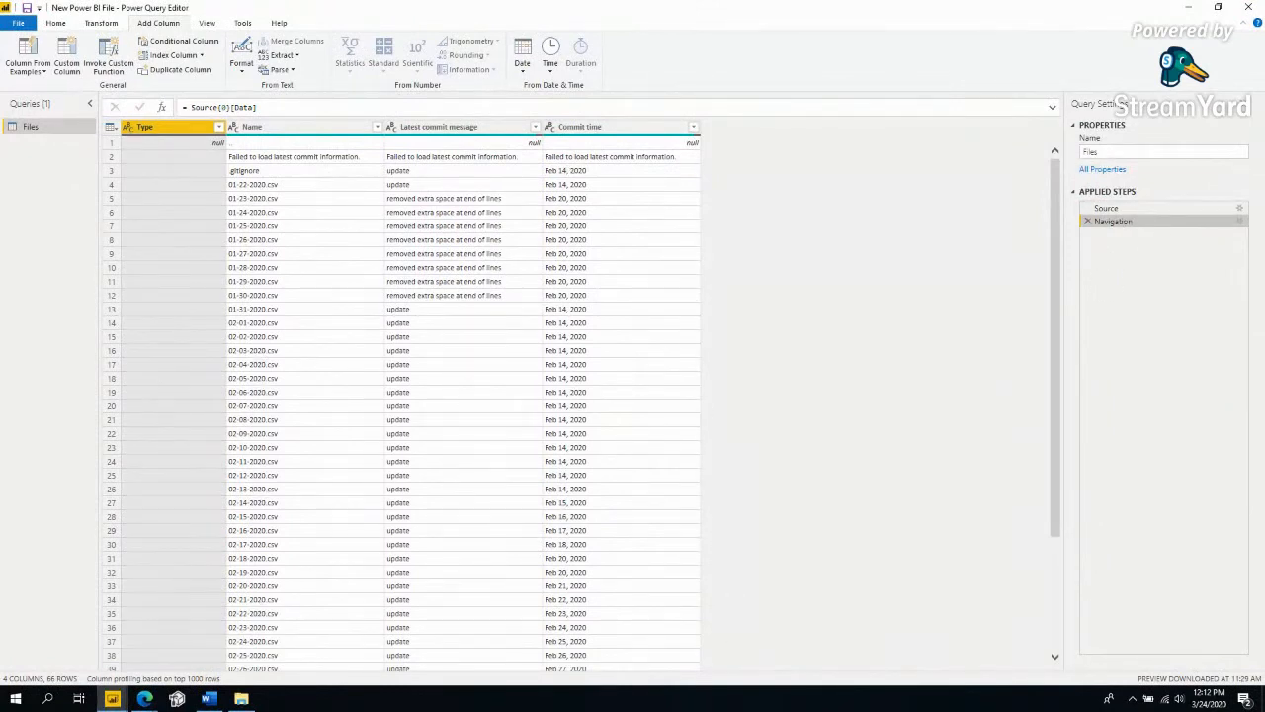
left_click(433, 352)
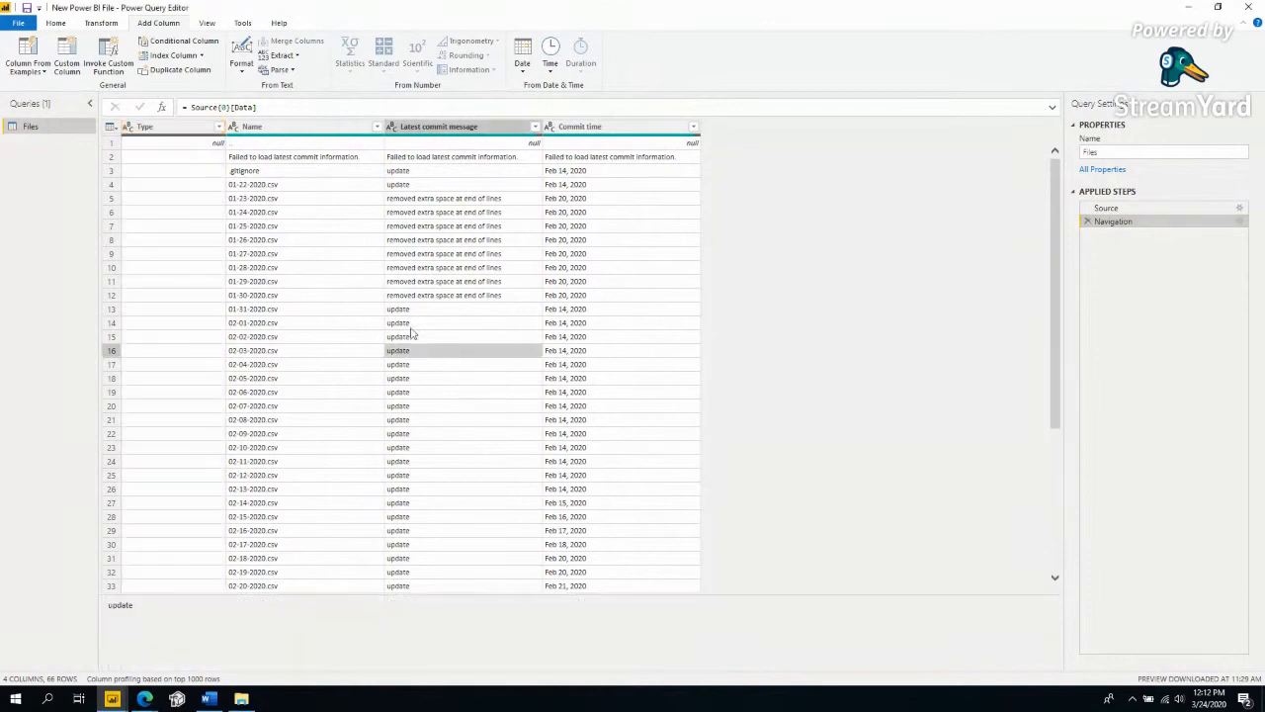
left_click(305, 128)
right_click(305, 128)
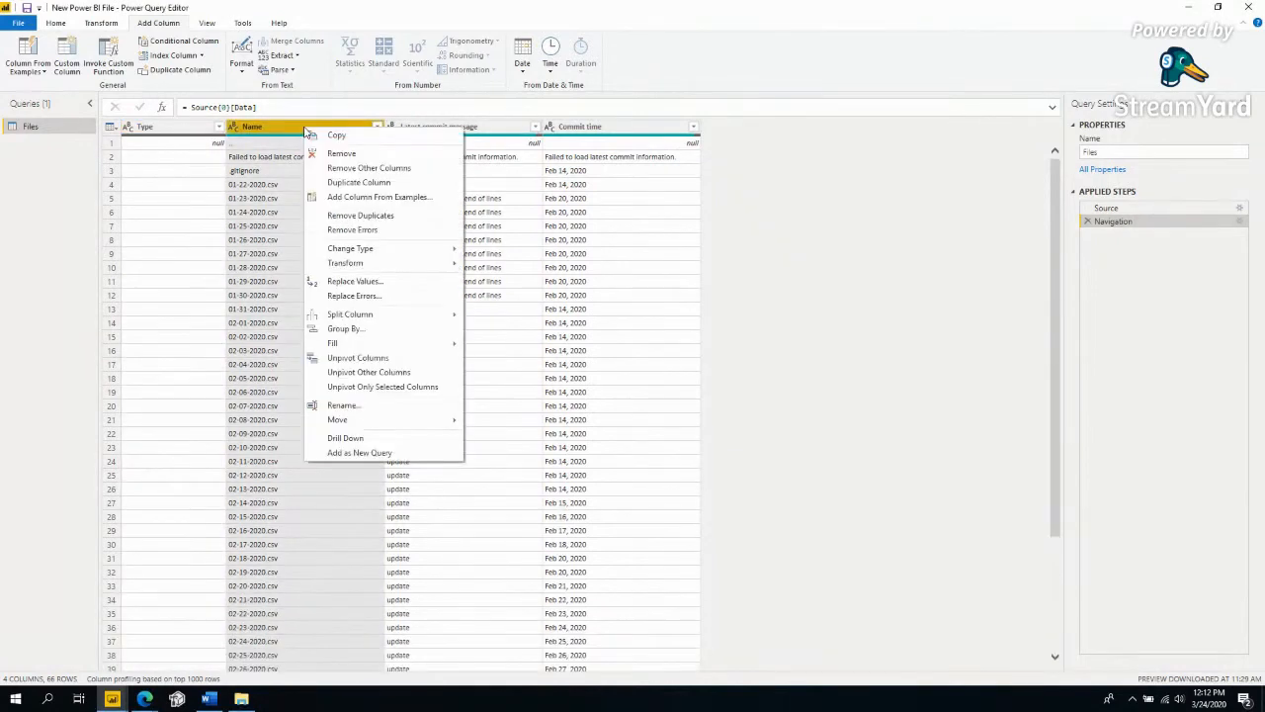
right_click(286, 131)
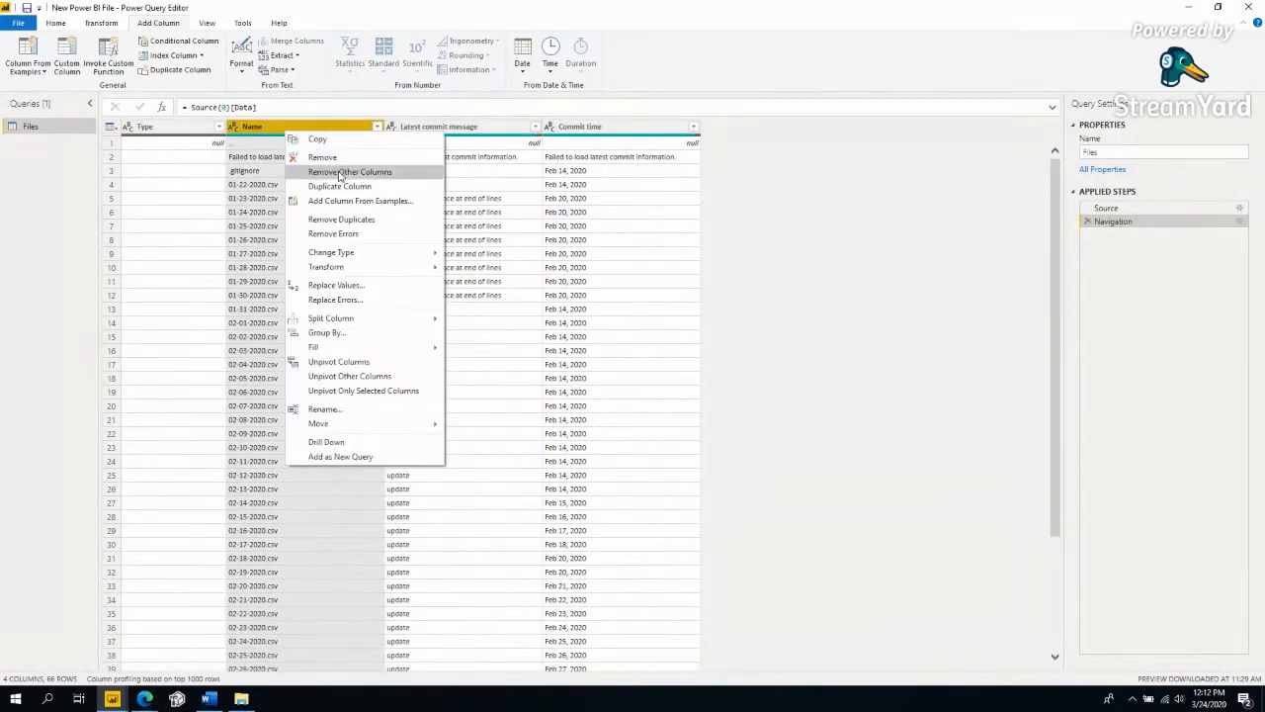
left_click(339, 175)
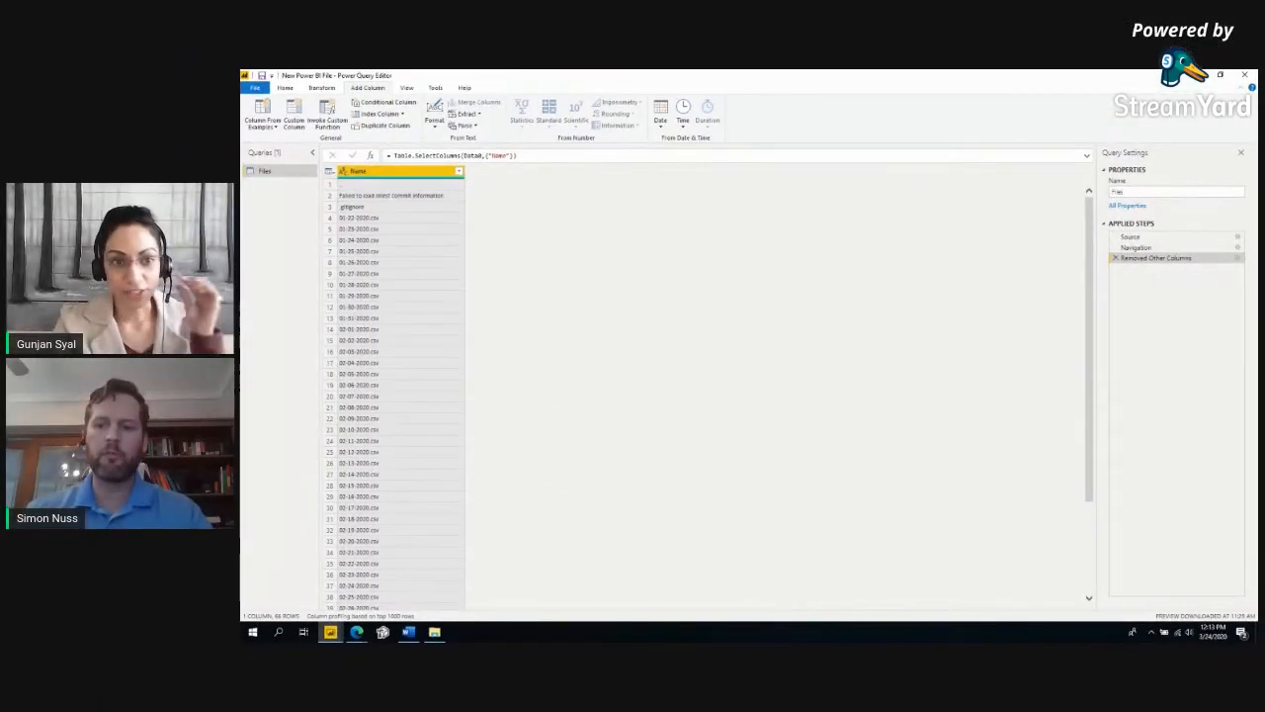
Browse the full list of Get Data connectors, including OData Feed, Web and ODBC, and close it without connecting.
left_click(442, 226)
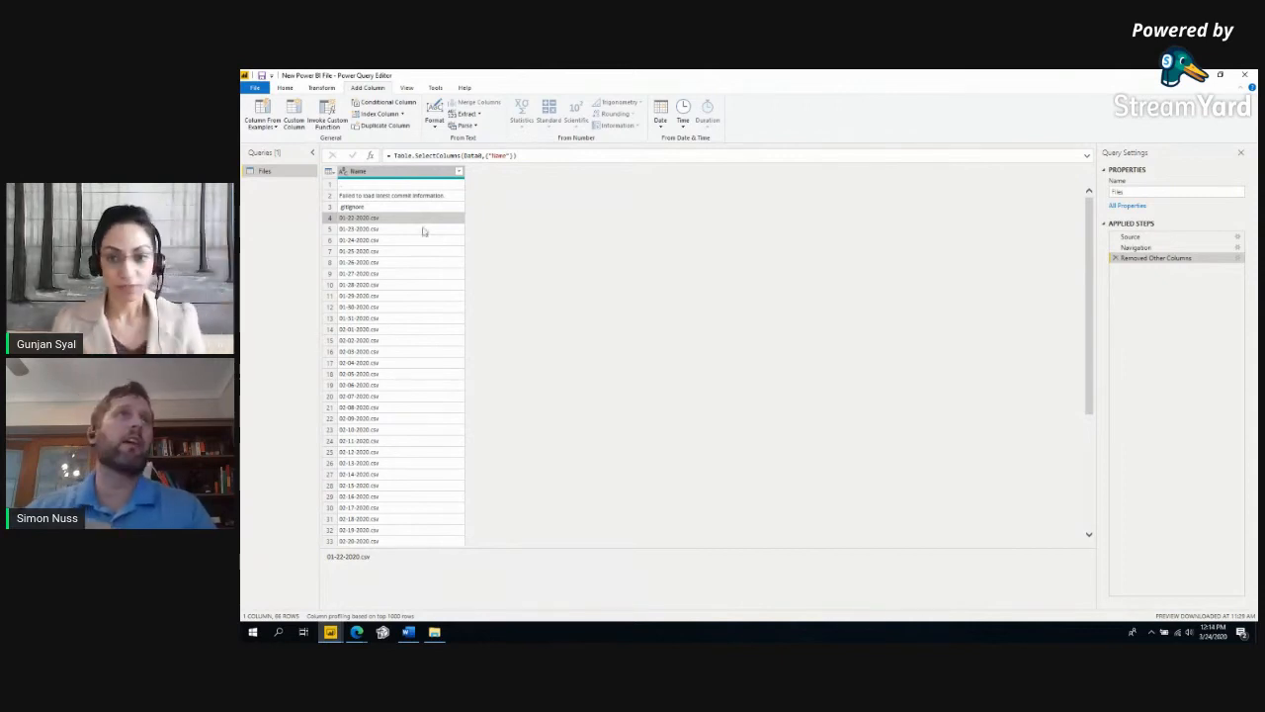
left_click(285, 88)
left_click(292, 130)
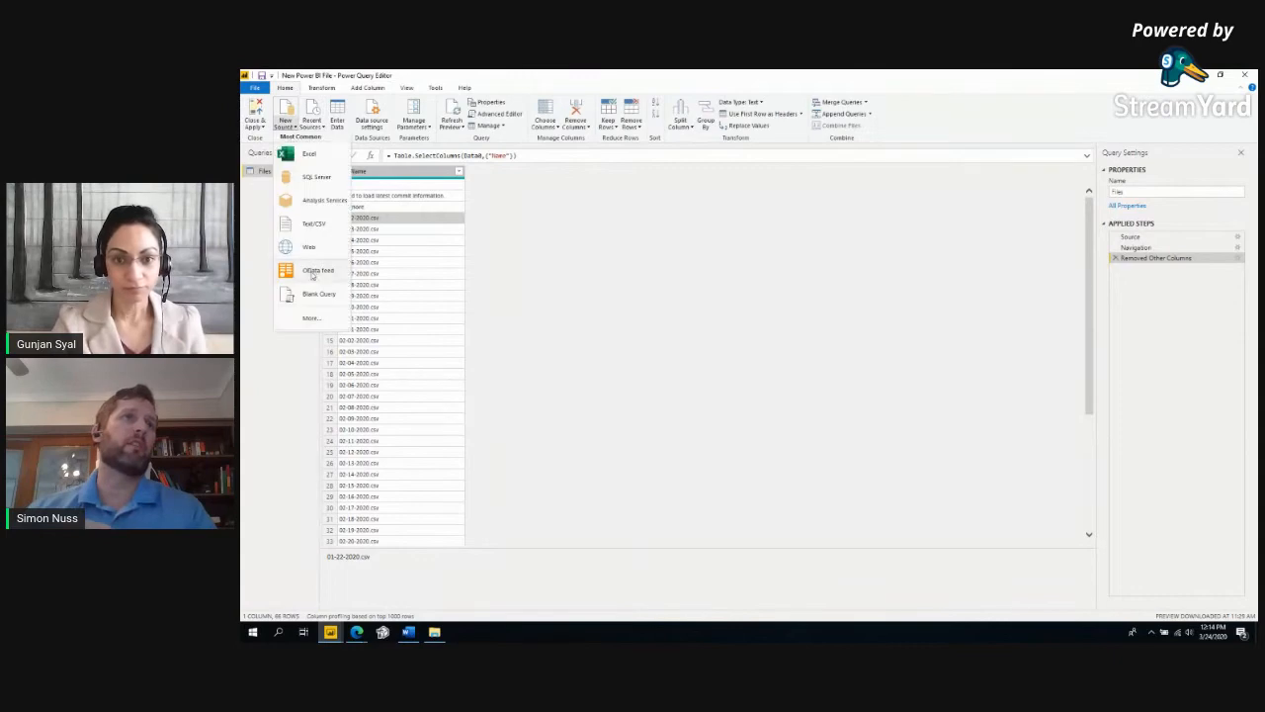
left_click(329, 314)
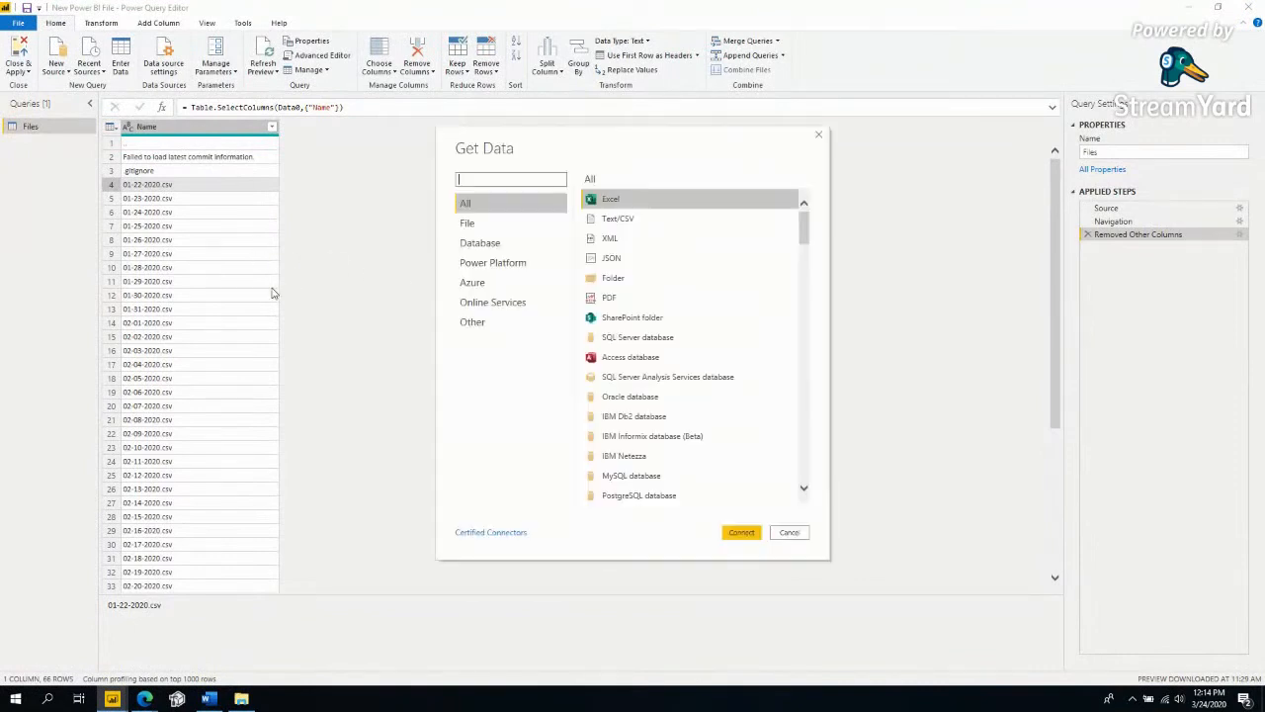
left_click_drag(804, 231, 790, 376)
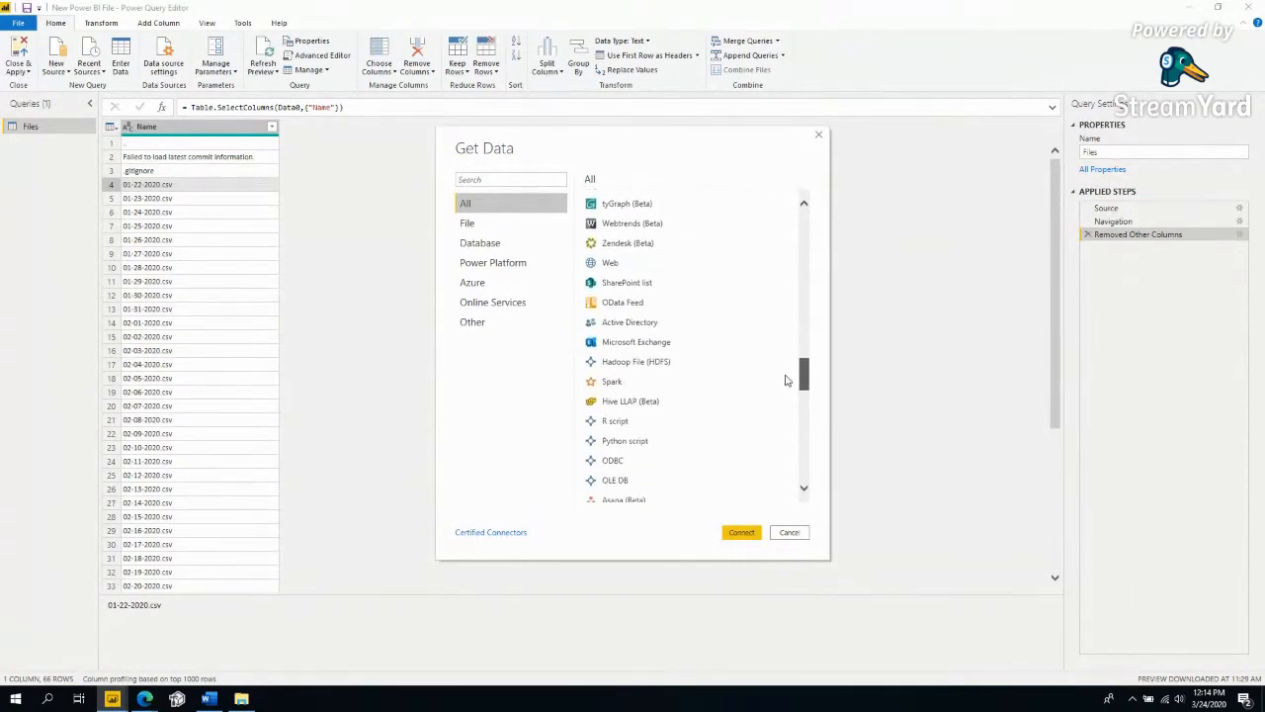
left_click(652, 304)
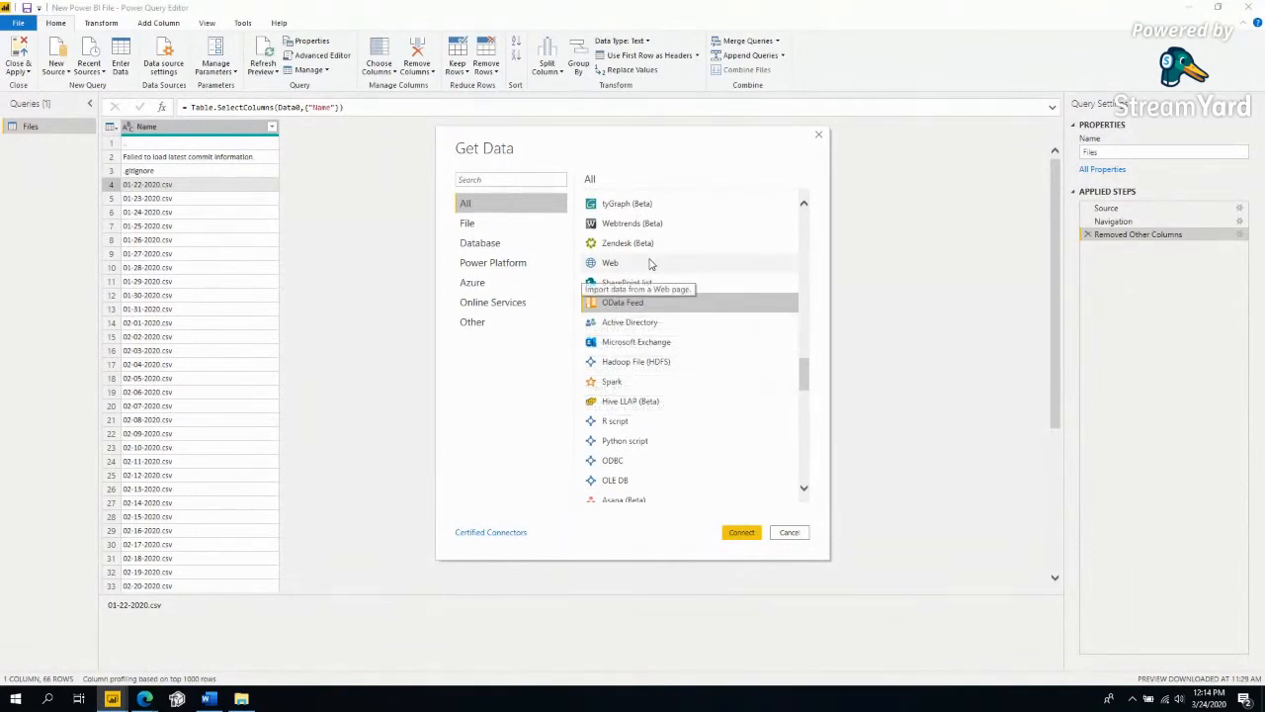
left_click(682, 262)
left_click_drag(803, 378, 804, 402)
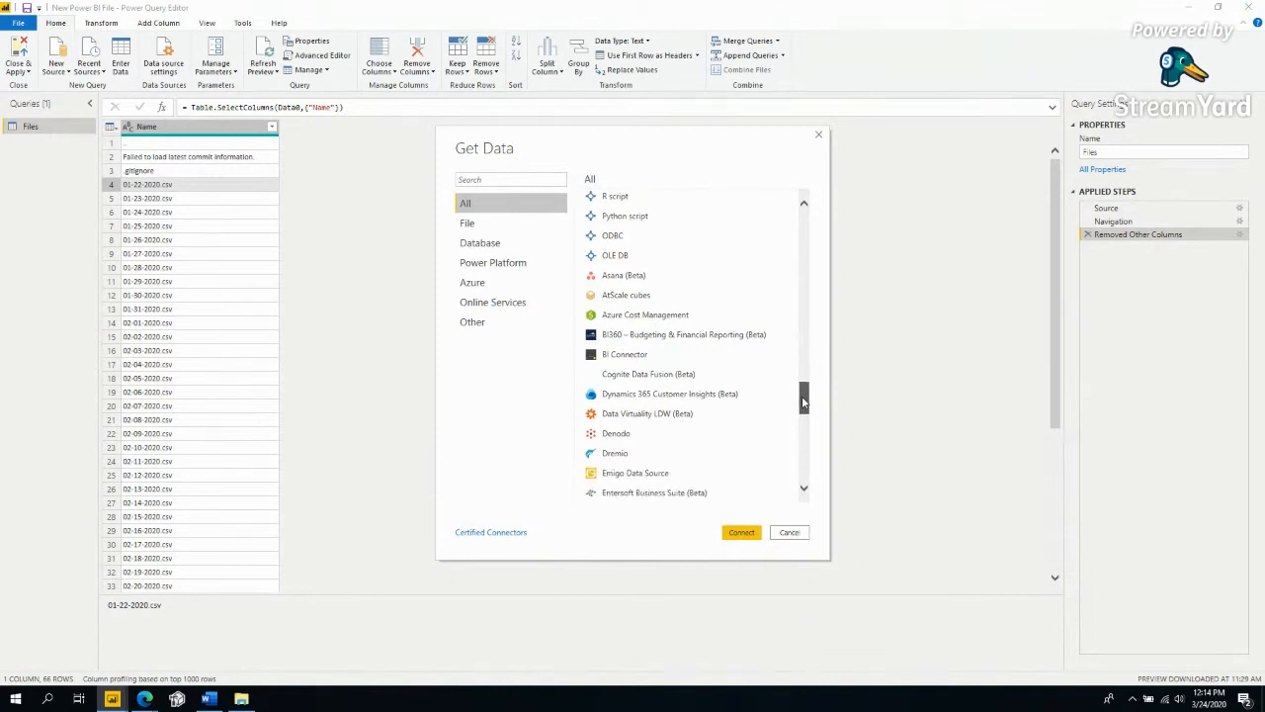
left_click(643, 254)
left_click(625, 238)
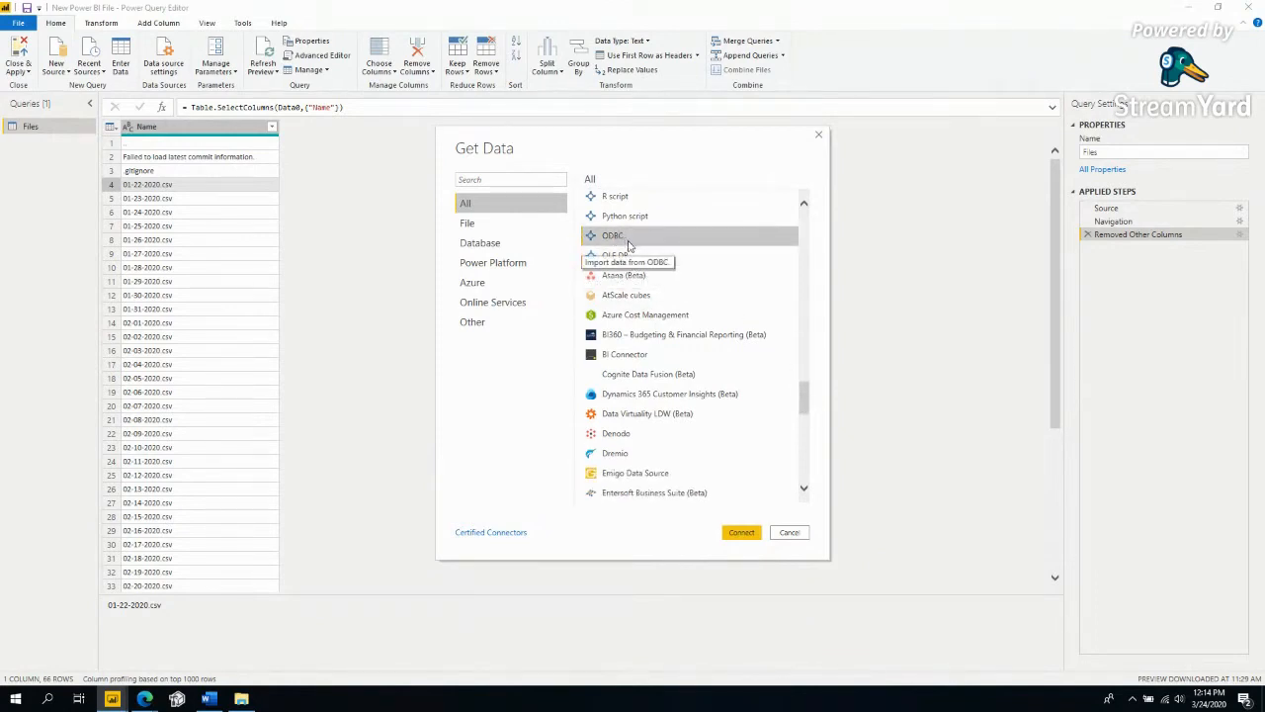
left_click_drag(803, 395, 793, 229)
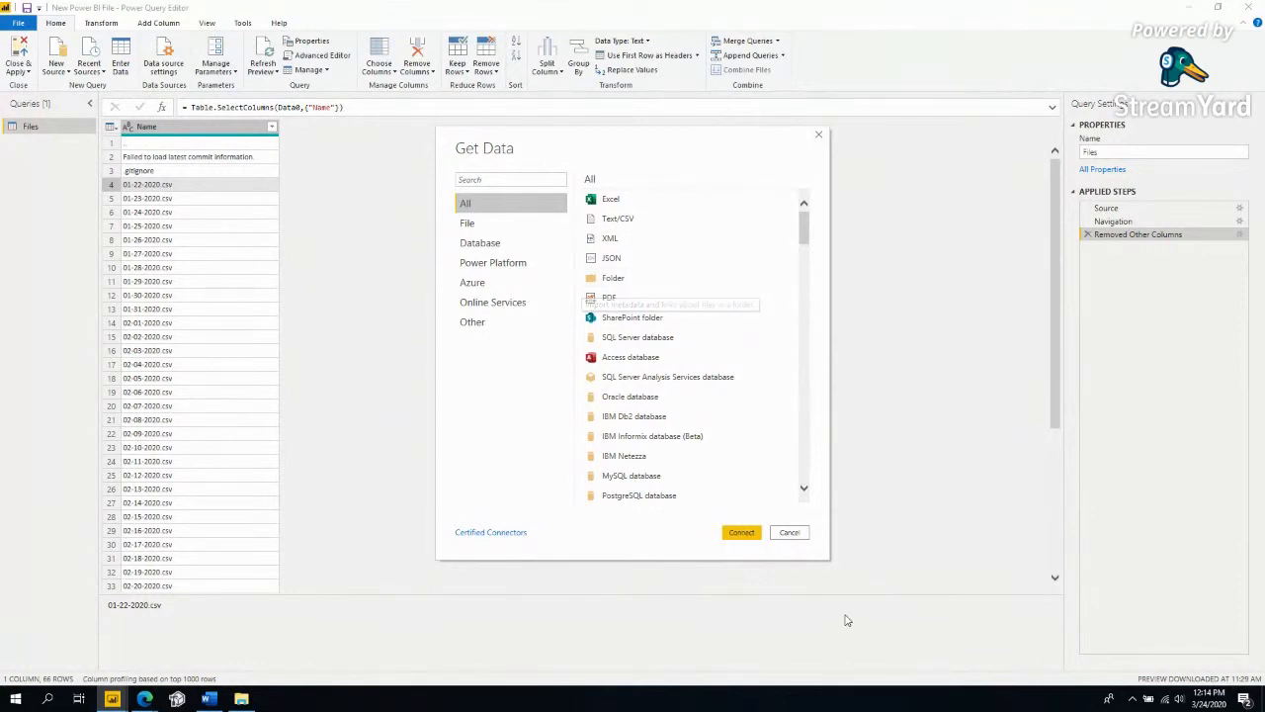
left_click(795, 536)
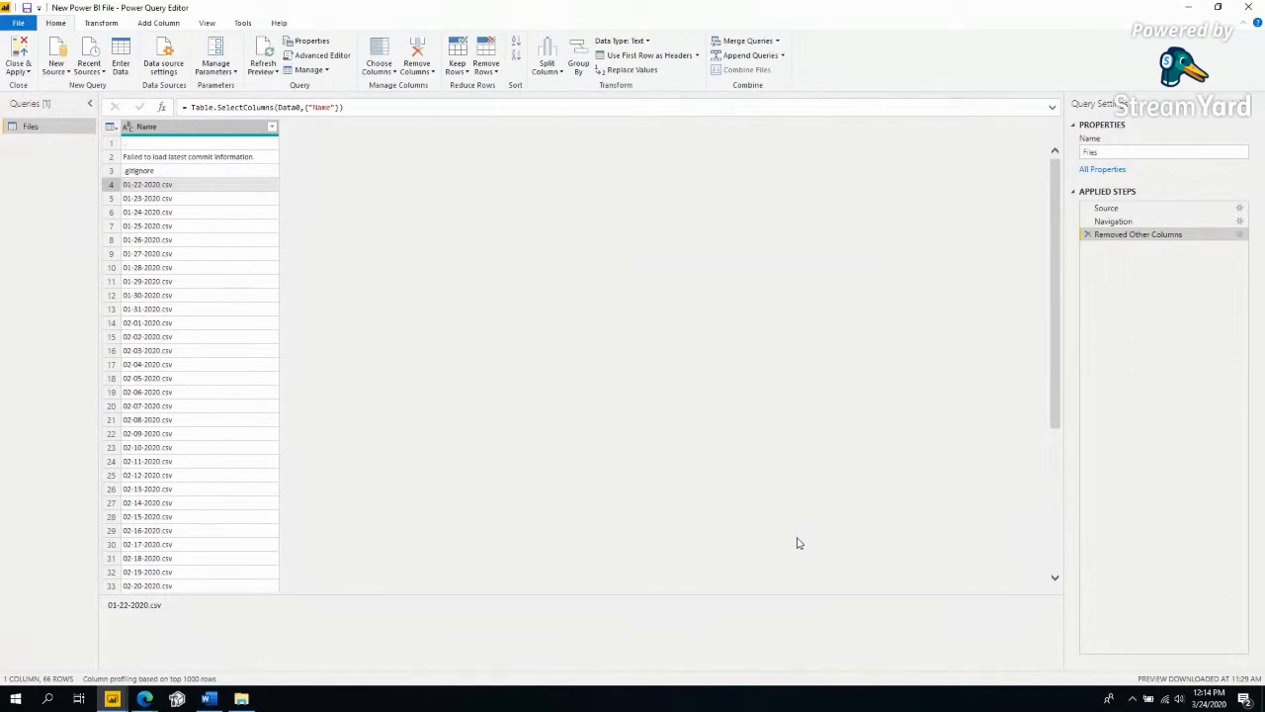
left_click(183, 299)
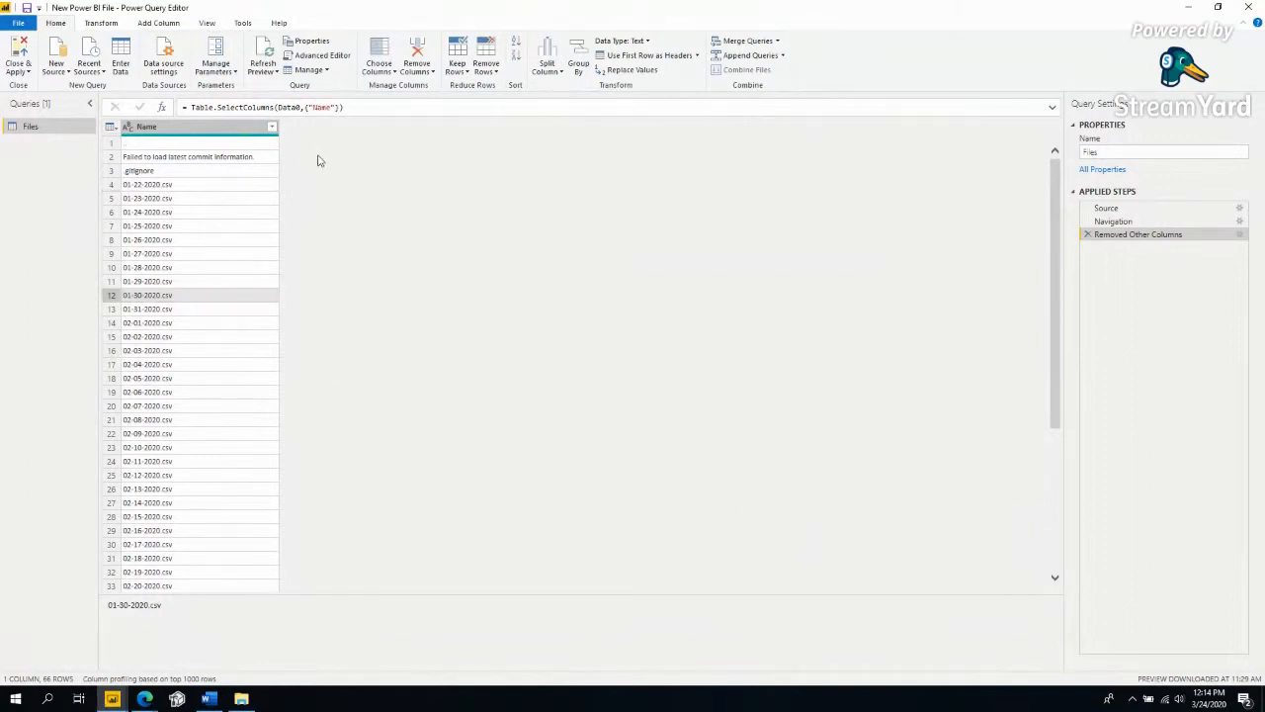
left_click(170, 209)
left_click(156, 196)
left_click(155, 190)
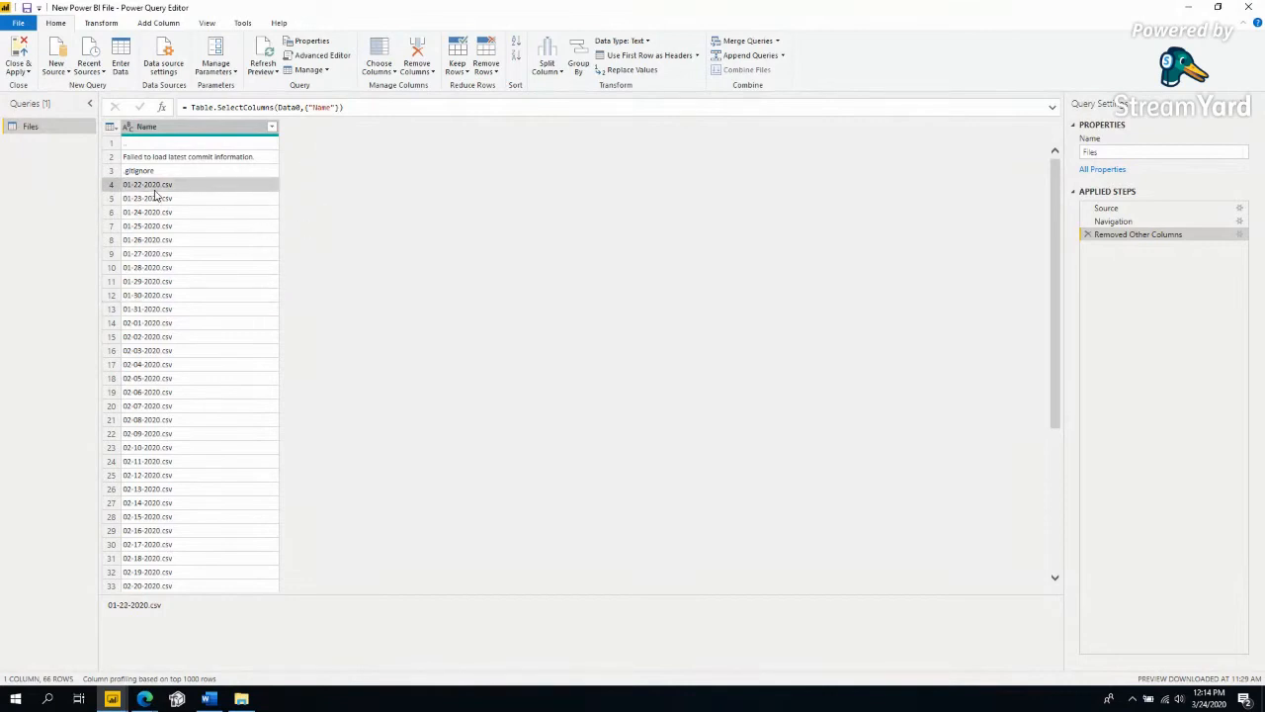
Start a column from examples on the Name column, entering 01-22-2020 as the sample value for the 01-22-2020.csv row.
left_click(161, 22)
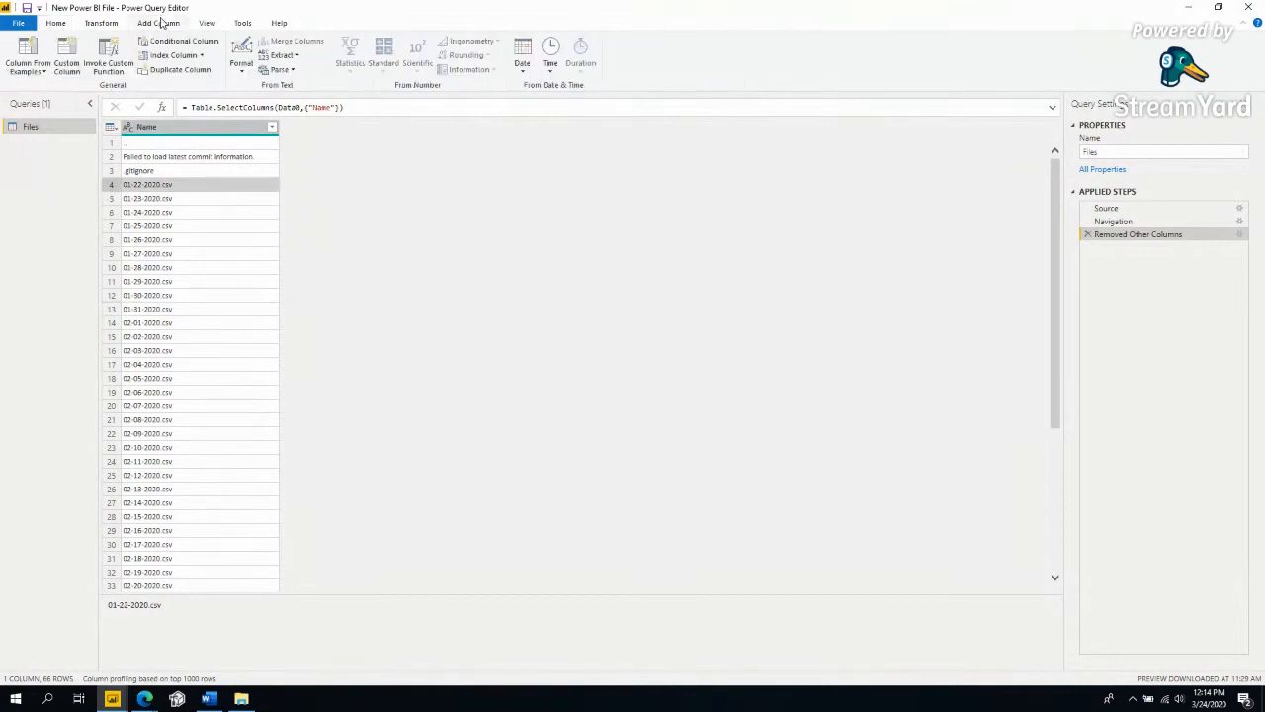
left_click(30, 54)
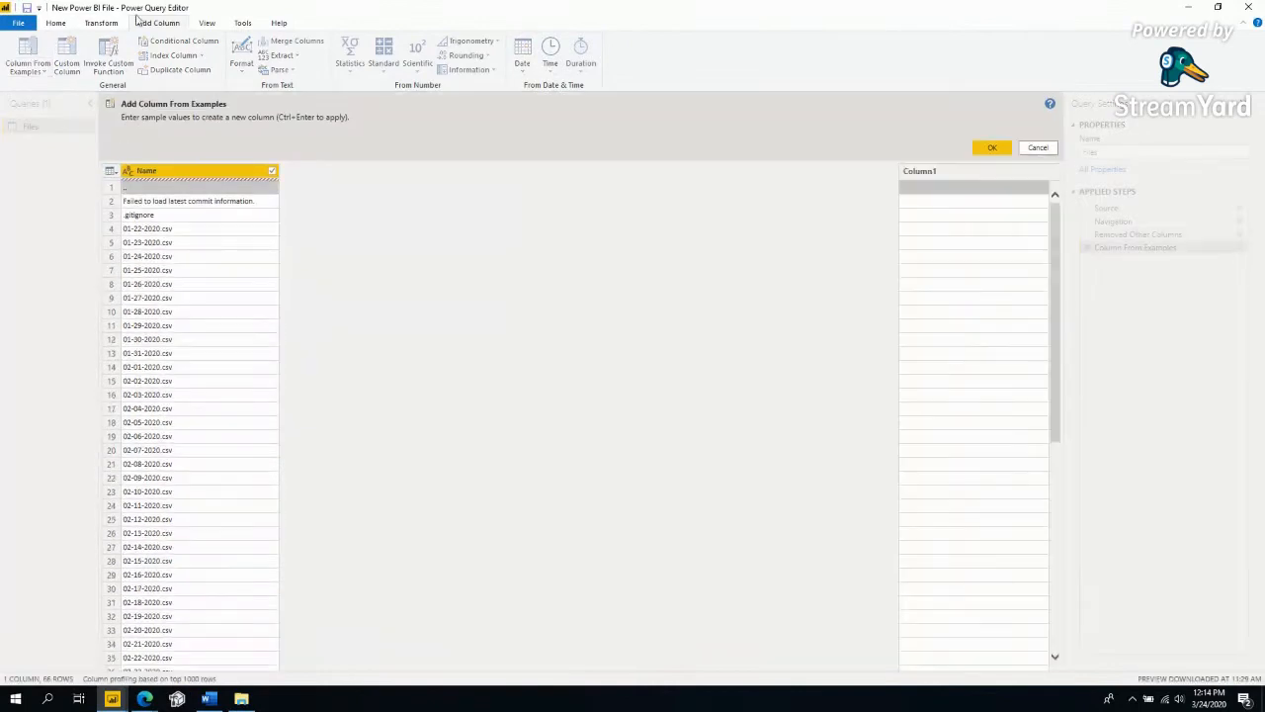
left_click(937, 230)
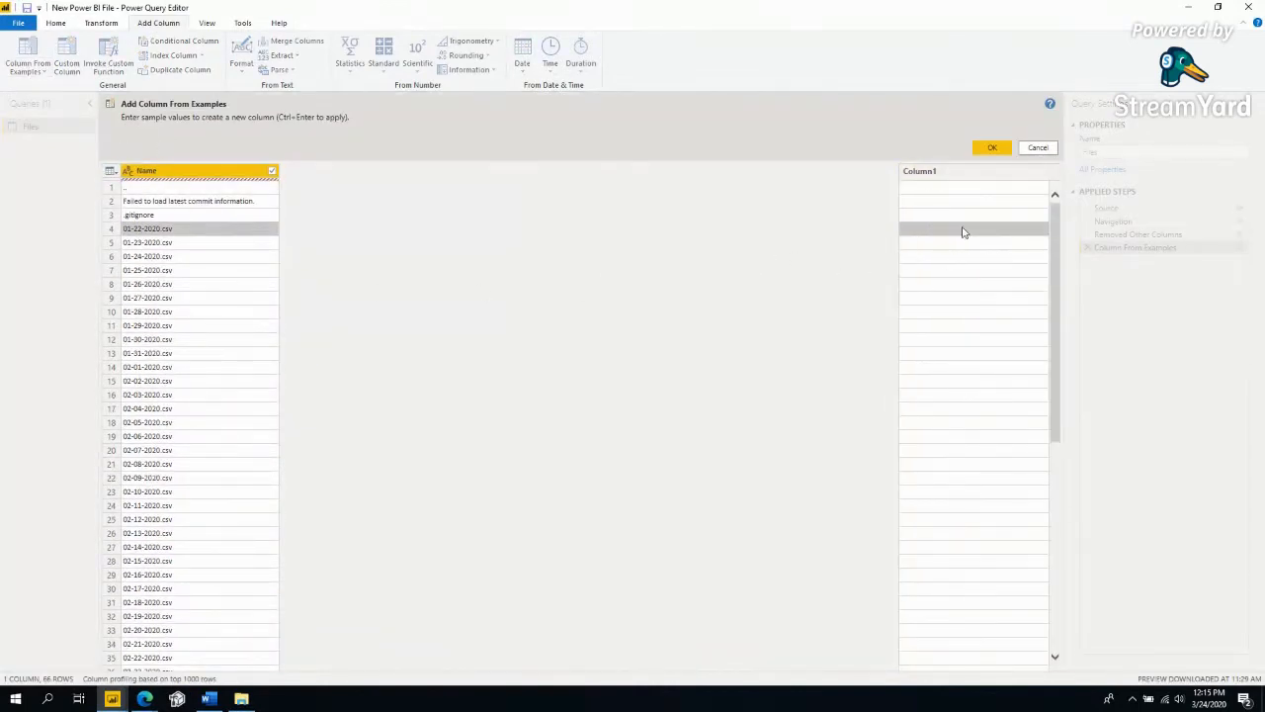
type("01-22-2020")
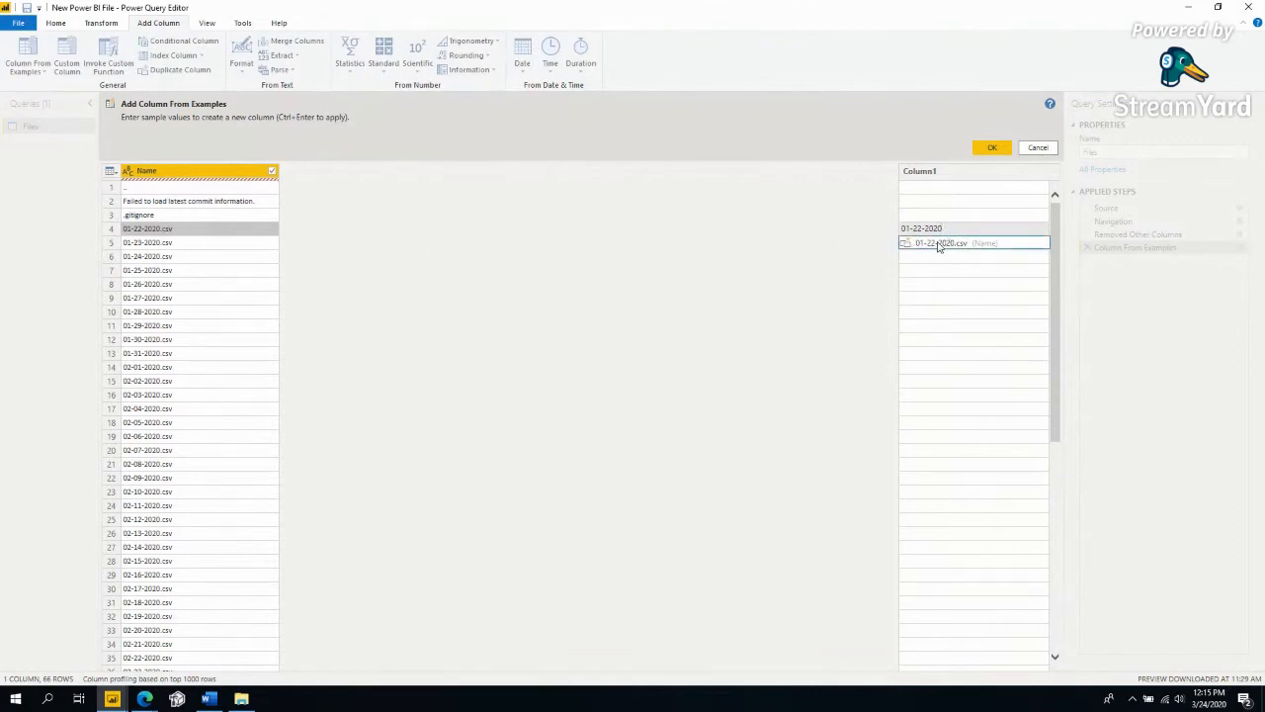
key("Return")
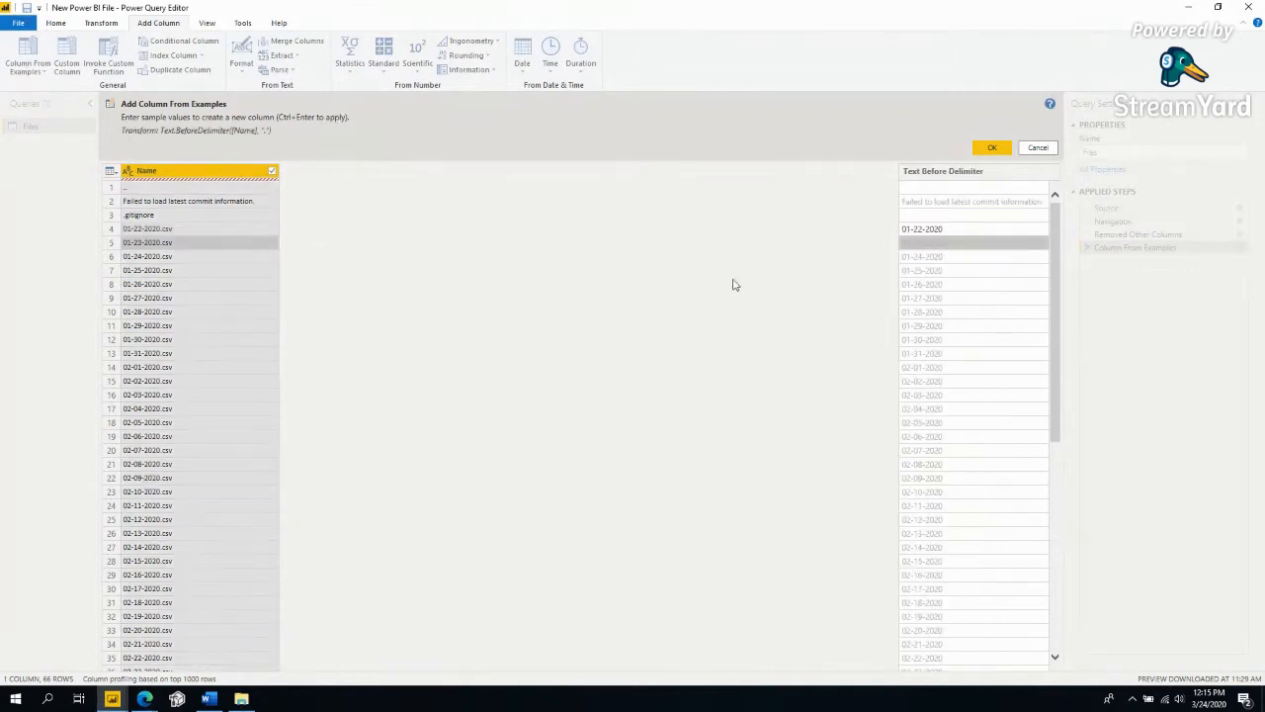
left_click(915, 297)
left_click(919, 232)
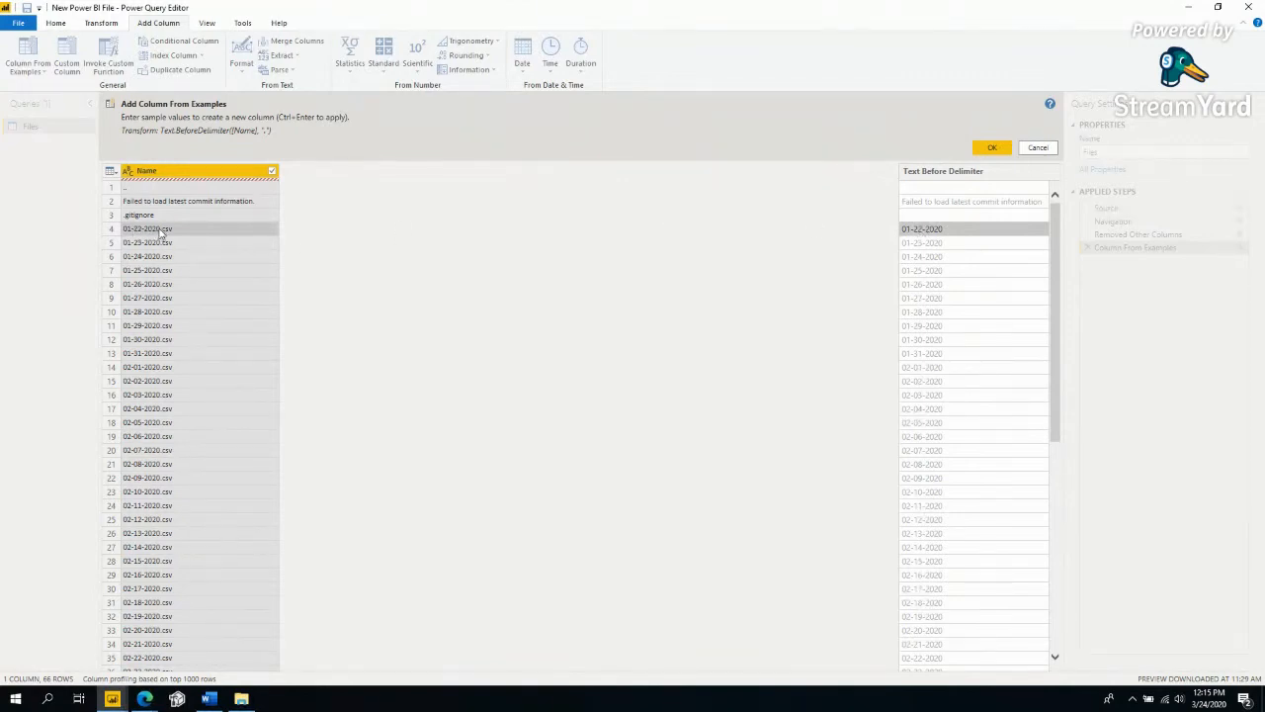
scroll(934, 385, "down", 5)
scroll(934, 396, "up", 5)
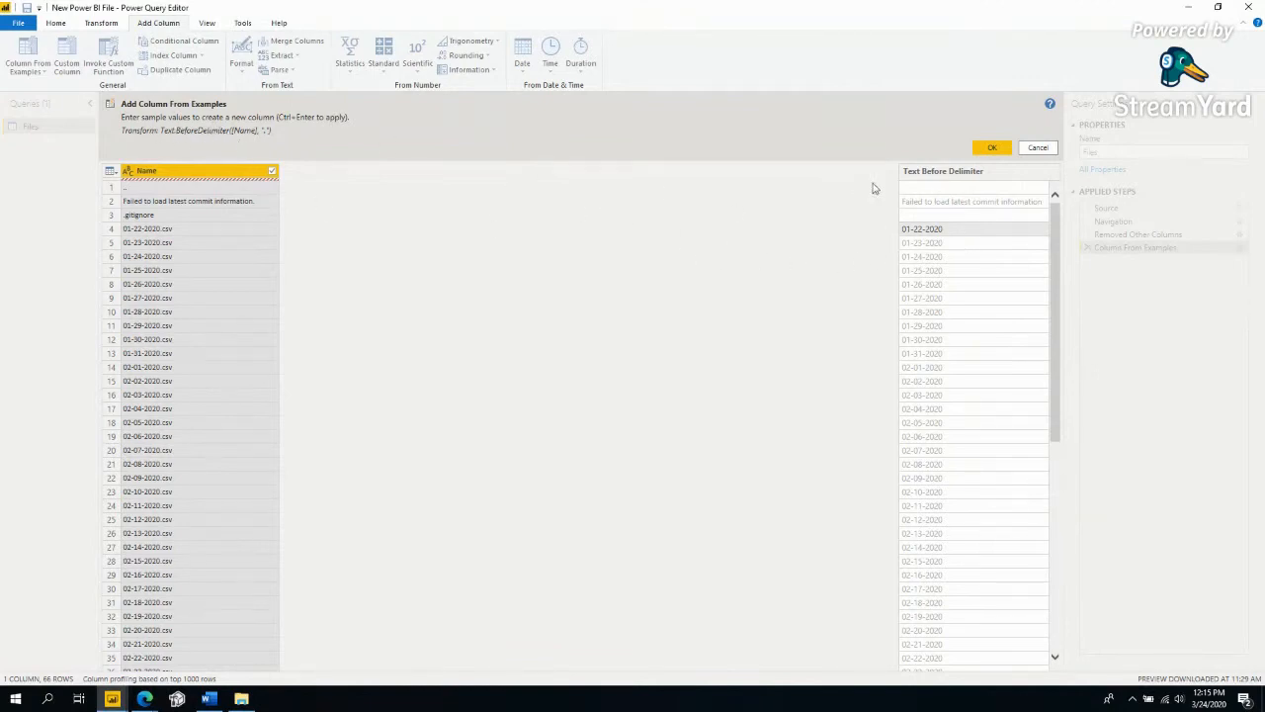
Name the new example-based column Date and add it to the Files query.
double_click(950, 172)
type("Date")
key("Return")
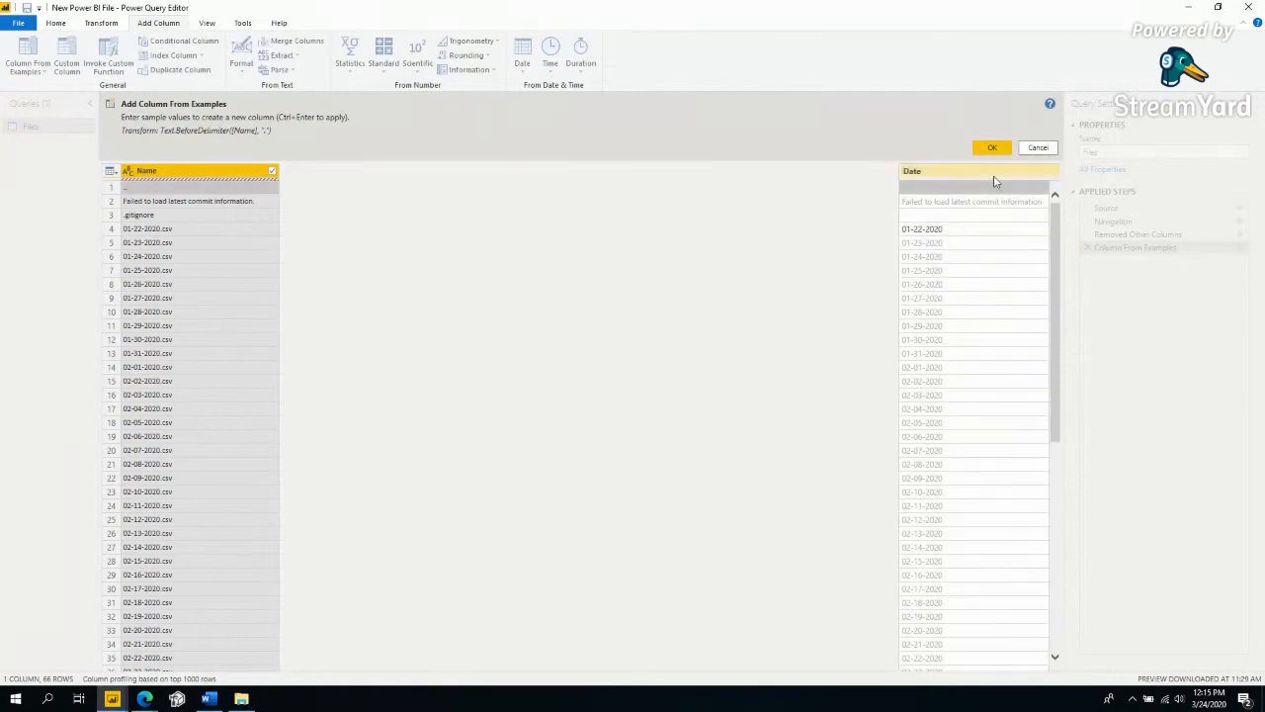
left_click(992, 147)
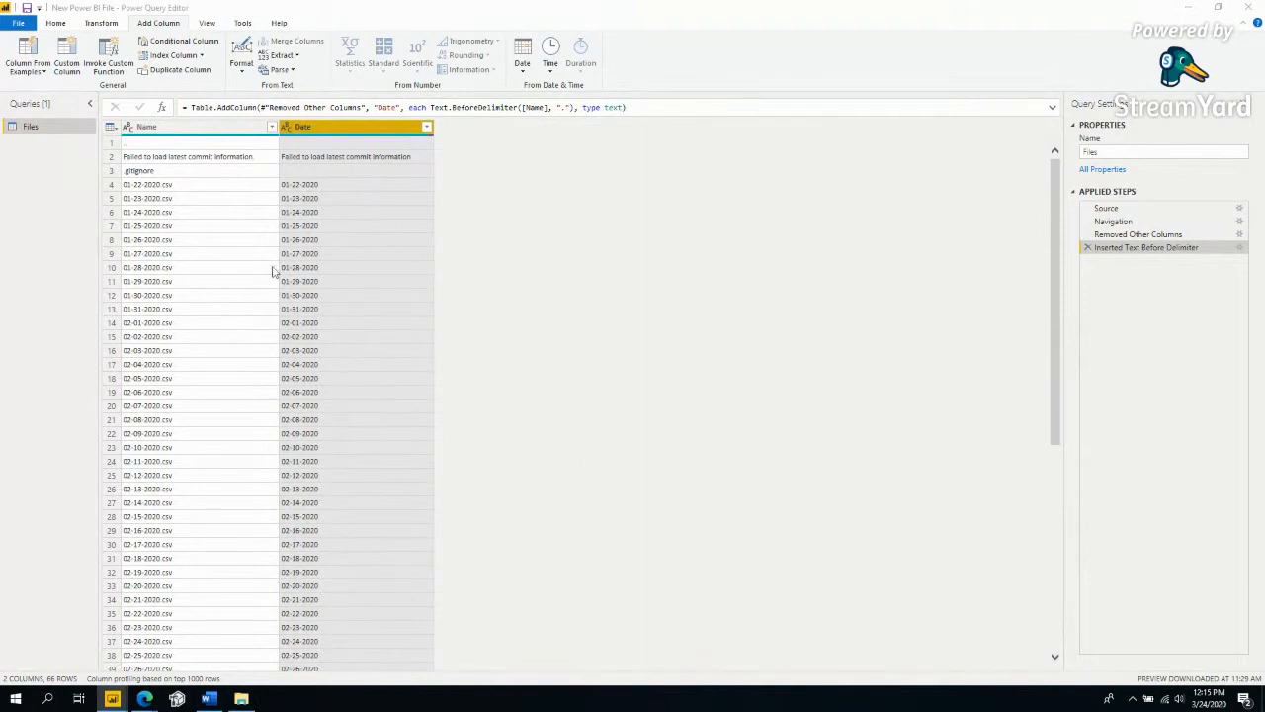
Filter the Name column with a text filter to keep only rows that contain .csv.
left_click(177, 184)
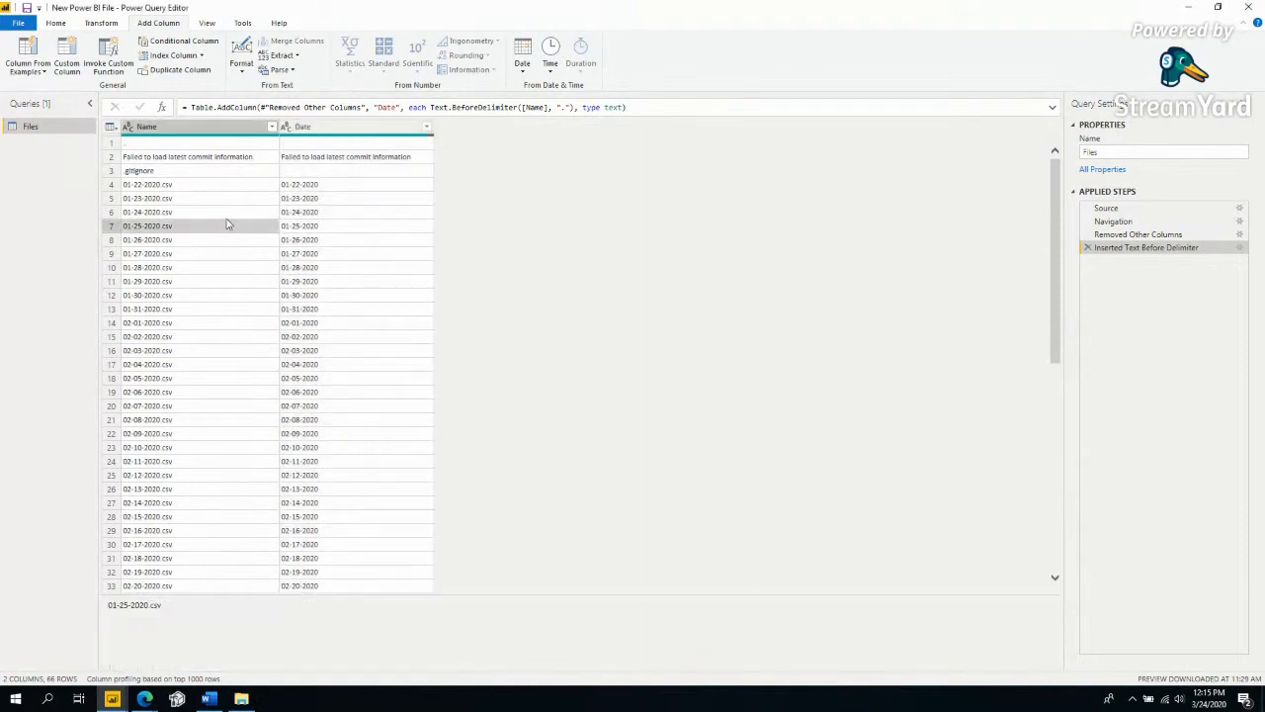
left_click(272, 126)
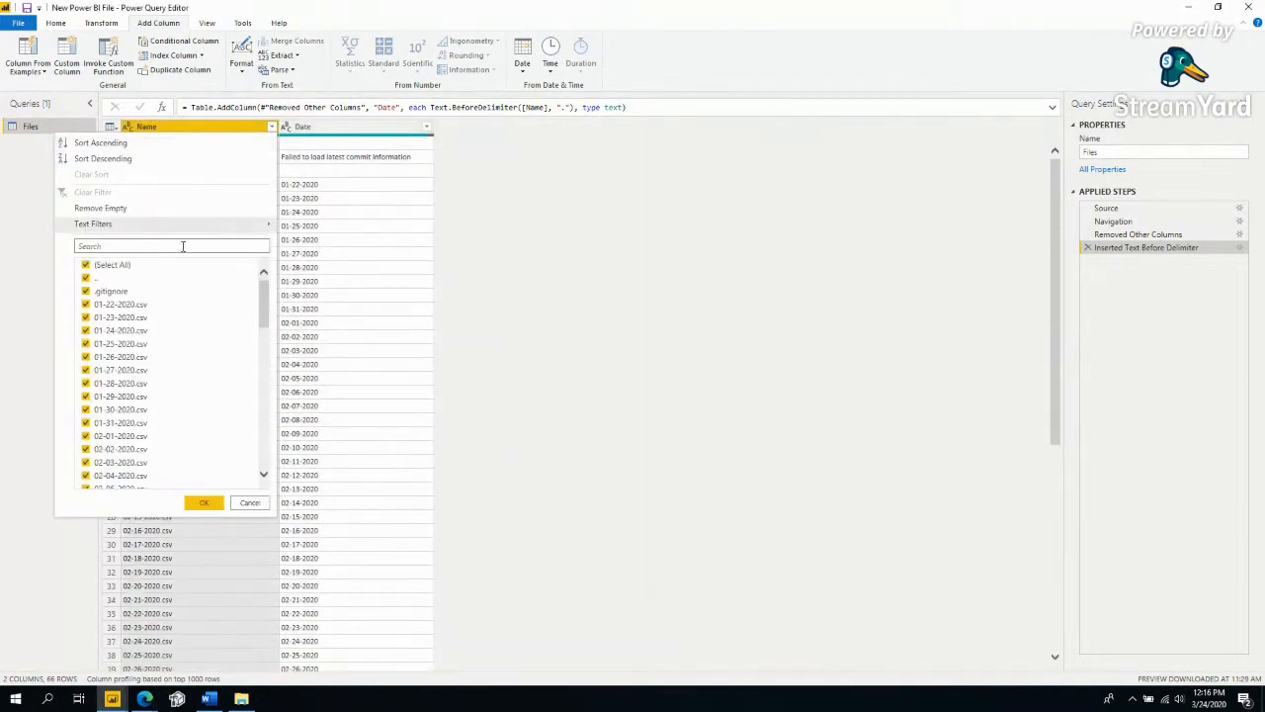
mouse_move(252, 224)
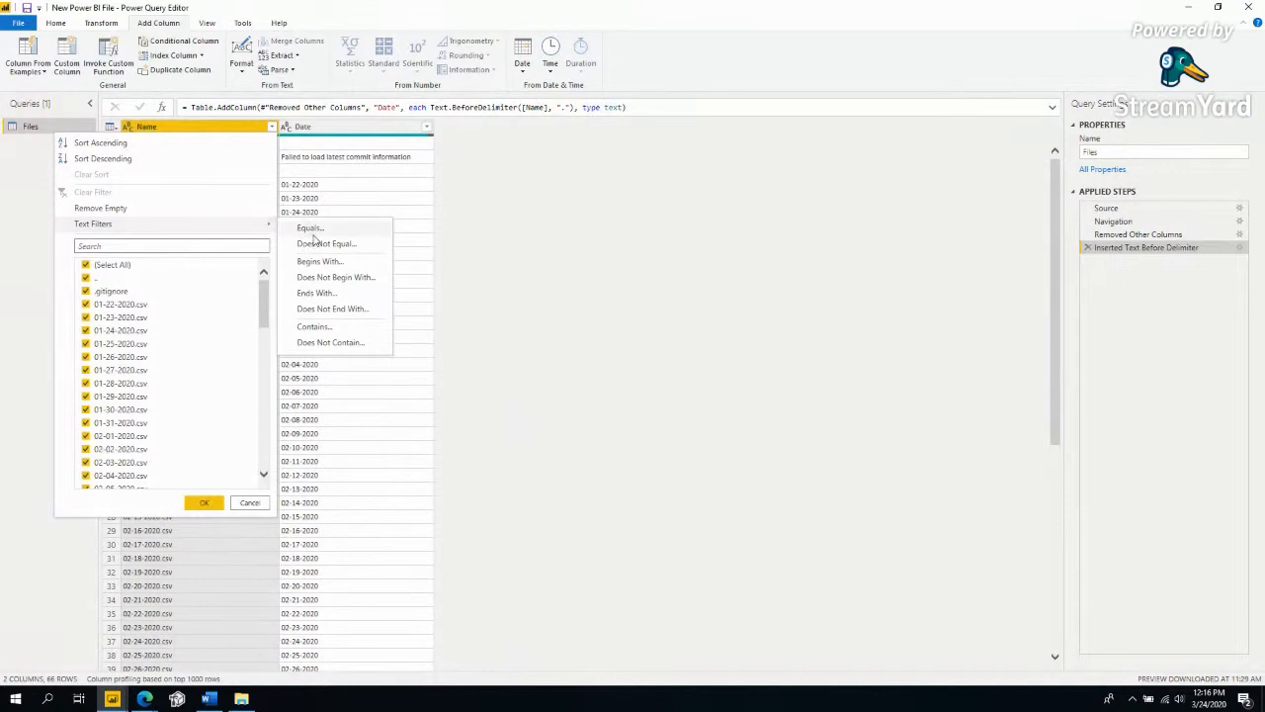
left_click(319, 328)
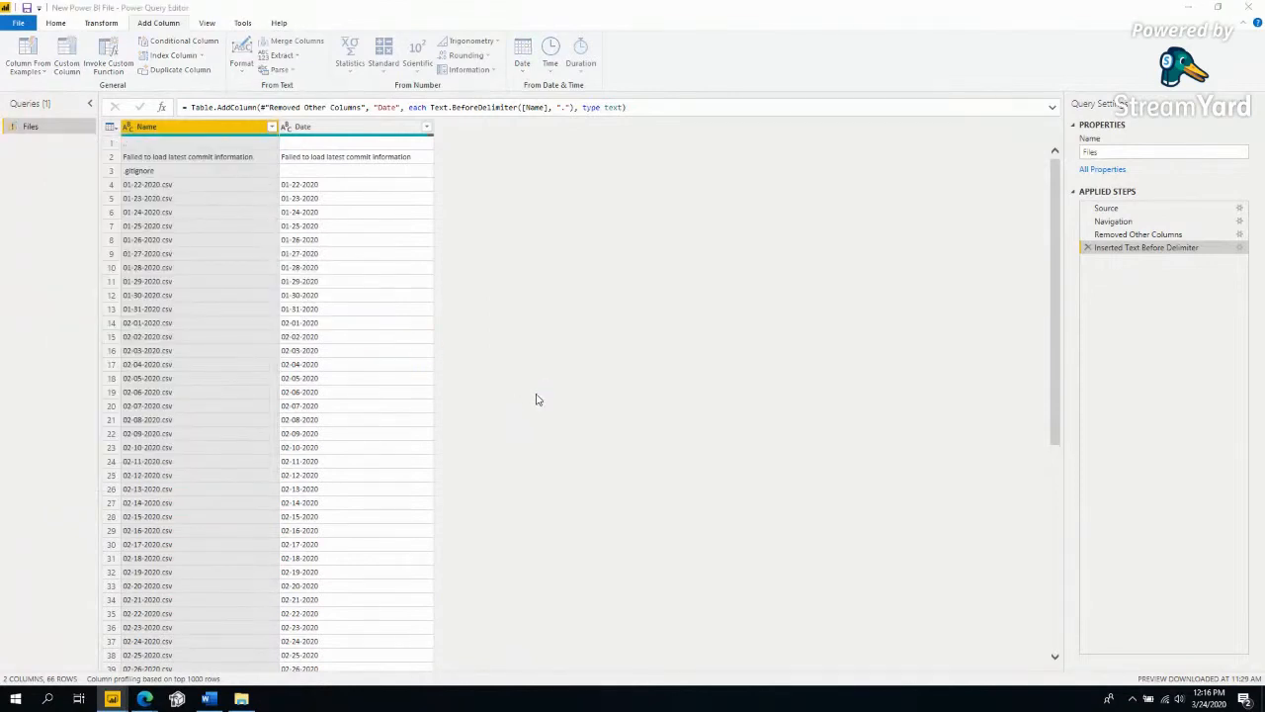
type(".csv")
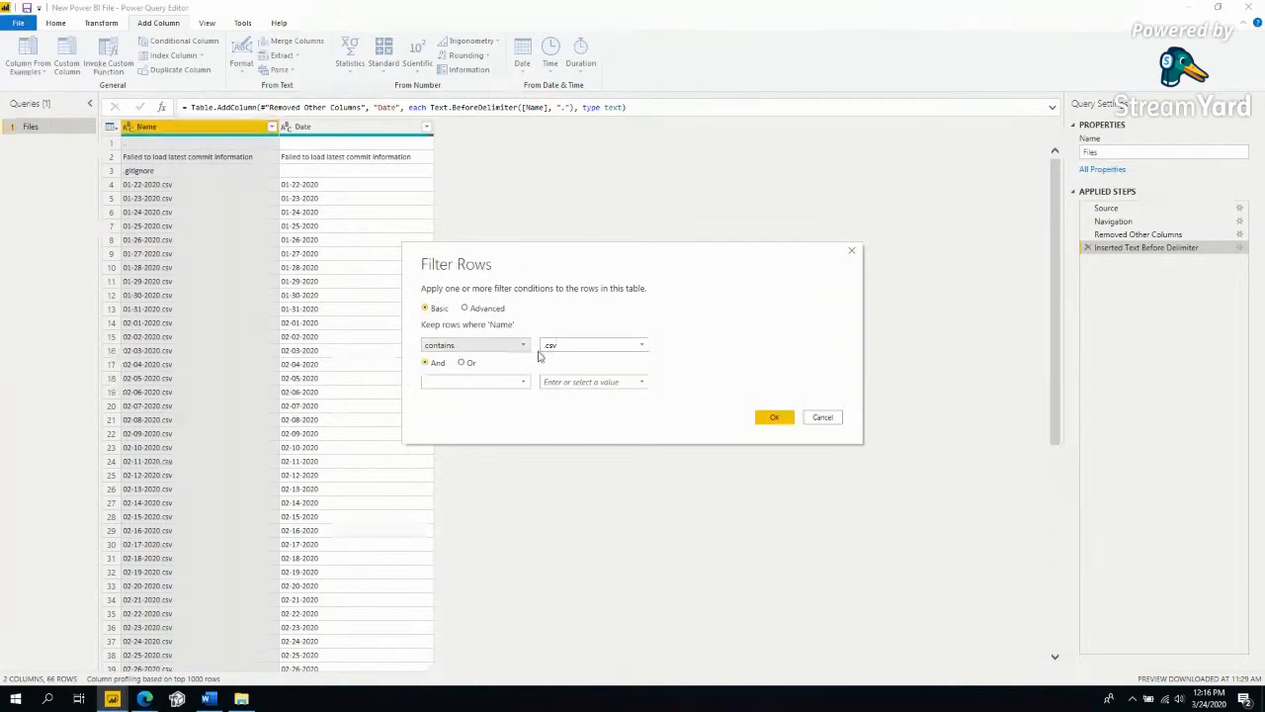
left_click(774, 417)
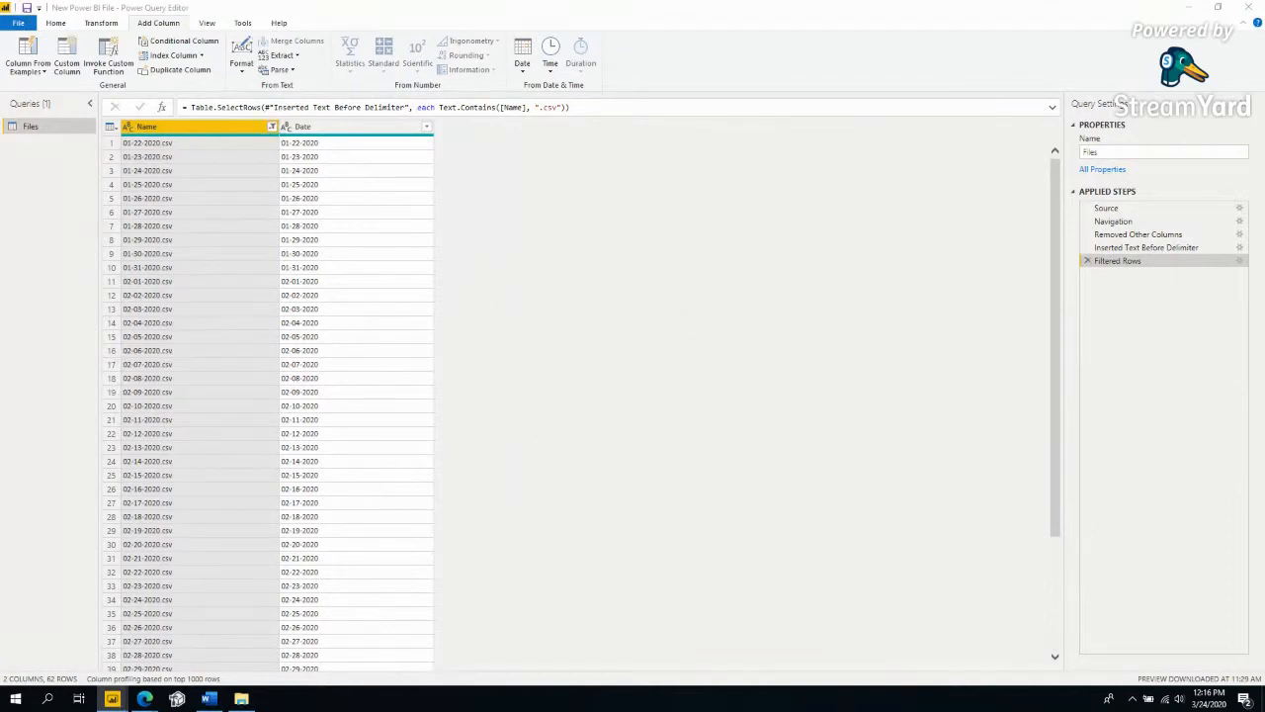
left_click(360, 314)
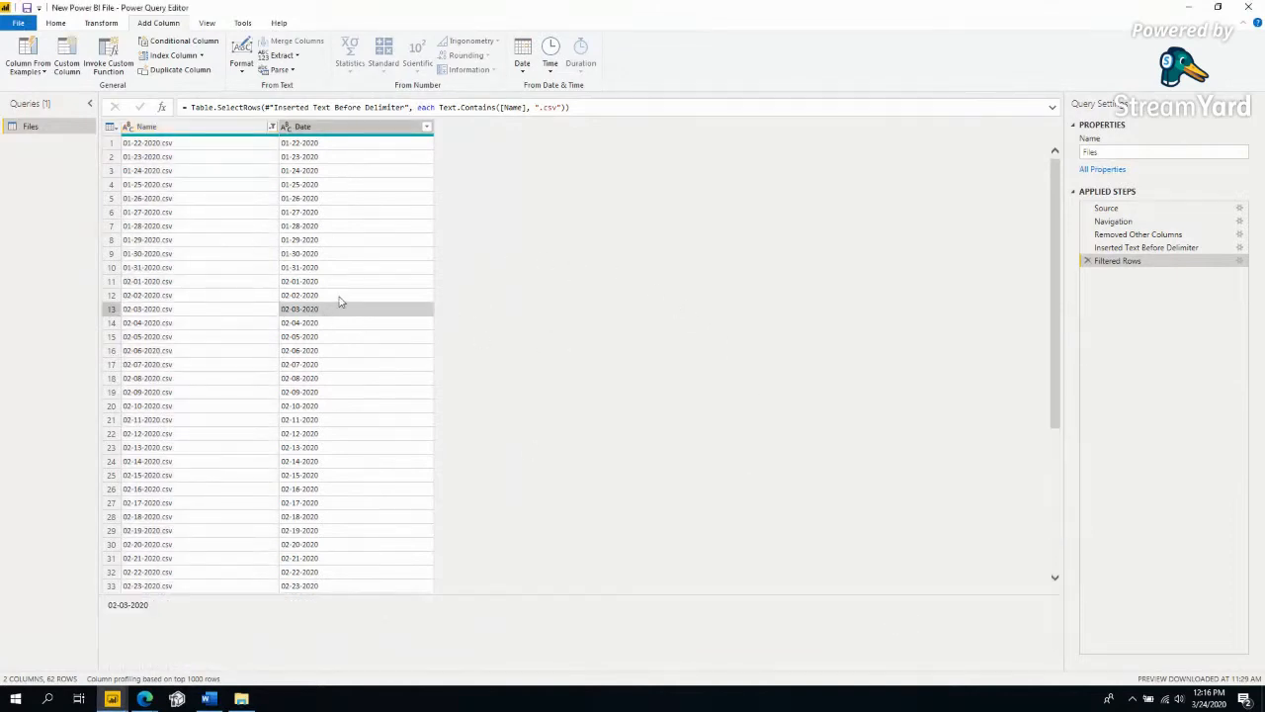
key("super")
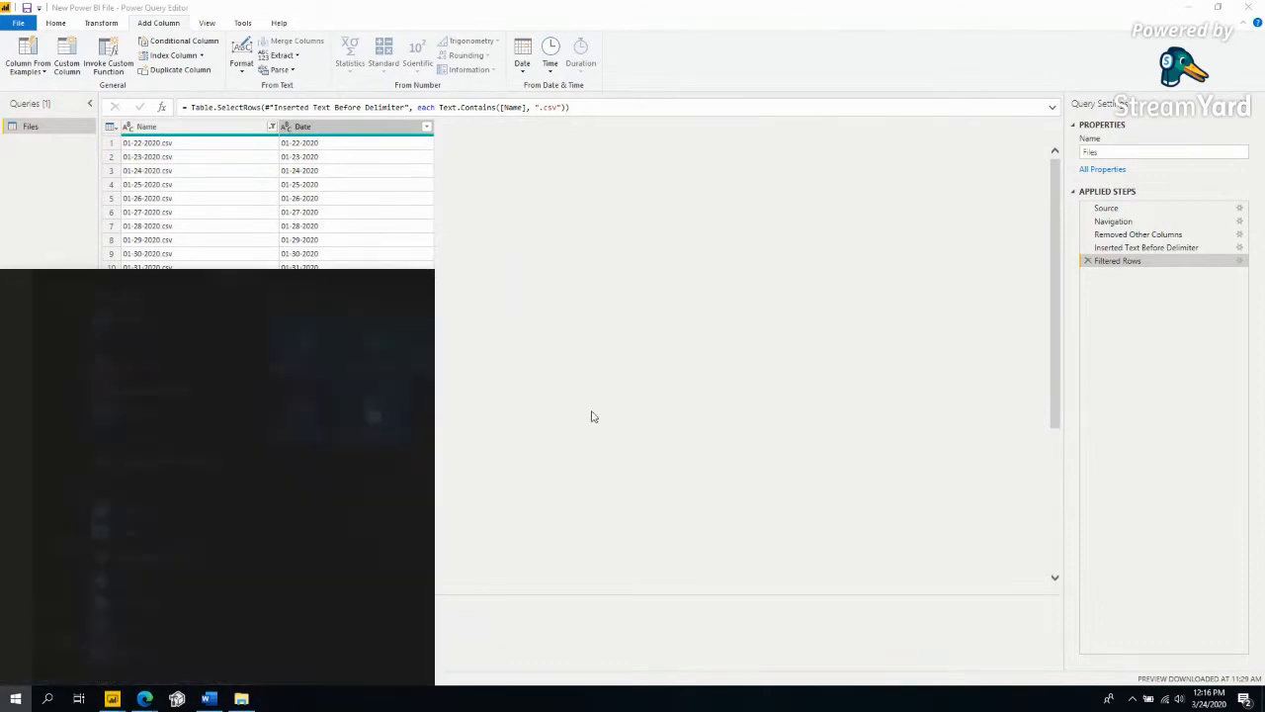
type("notepad")
key("Return")
type("https://raw.githubusercontent.com/CSSEGISandData/COVID-19/master/csse_covid_19_data/csse_covid_19_daily_reports/")
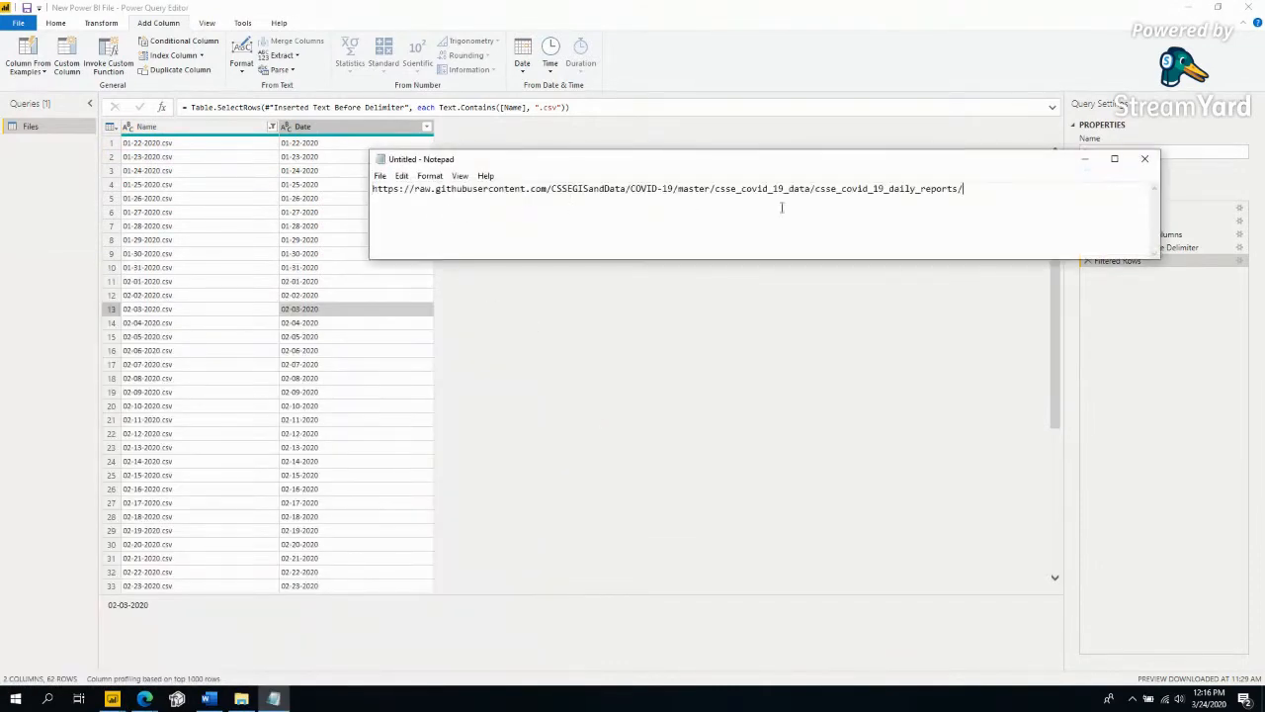
left_click_drag(973, 161, 838, 268)
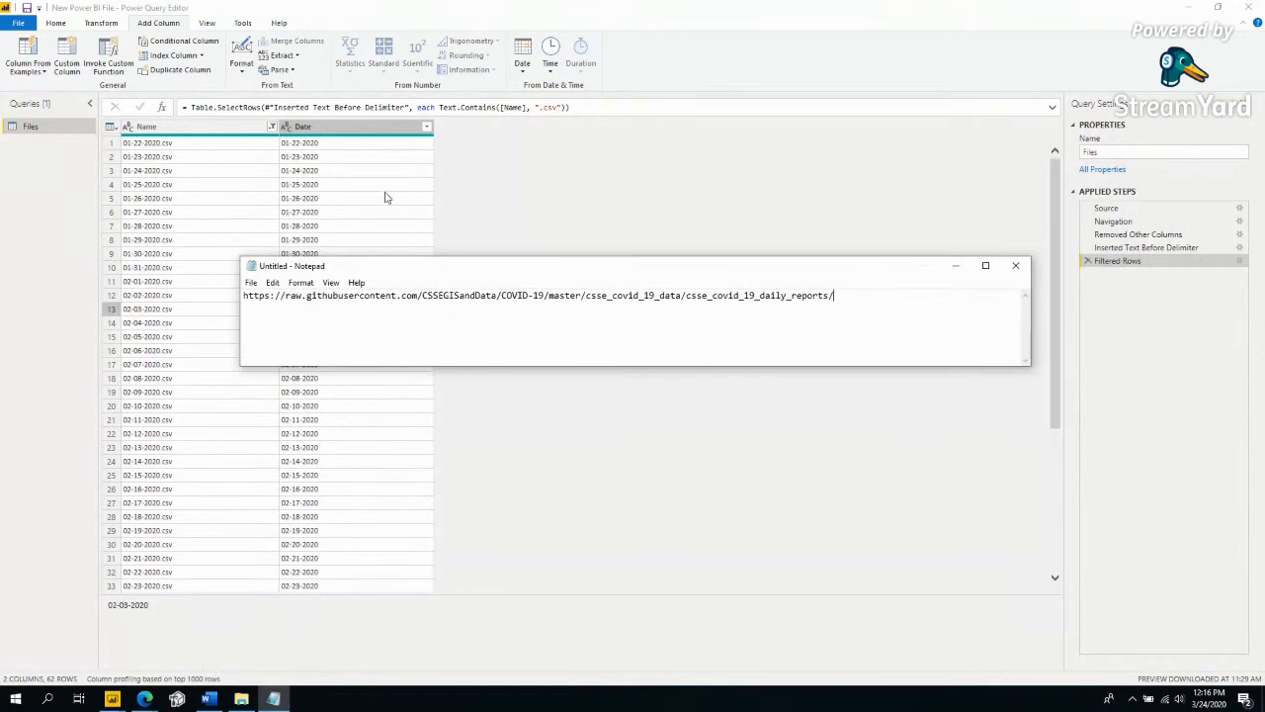
Copy the file name 01-24-2020.csv from the Name column and append it to the base address in Notepad, then select the base part.
left_click(188, 183)
left_click(173, 170)
right_click(166, 170)
left_click(180, 178)
key("alt+Tab")
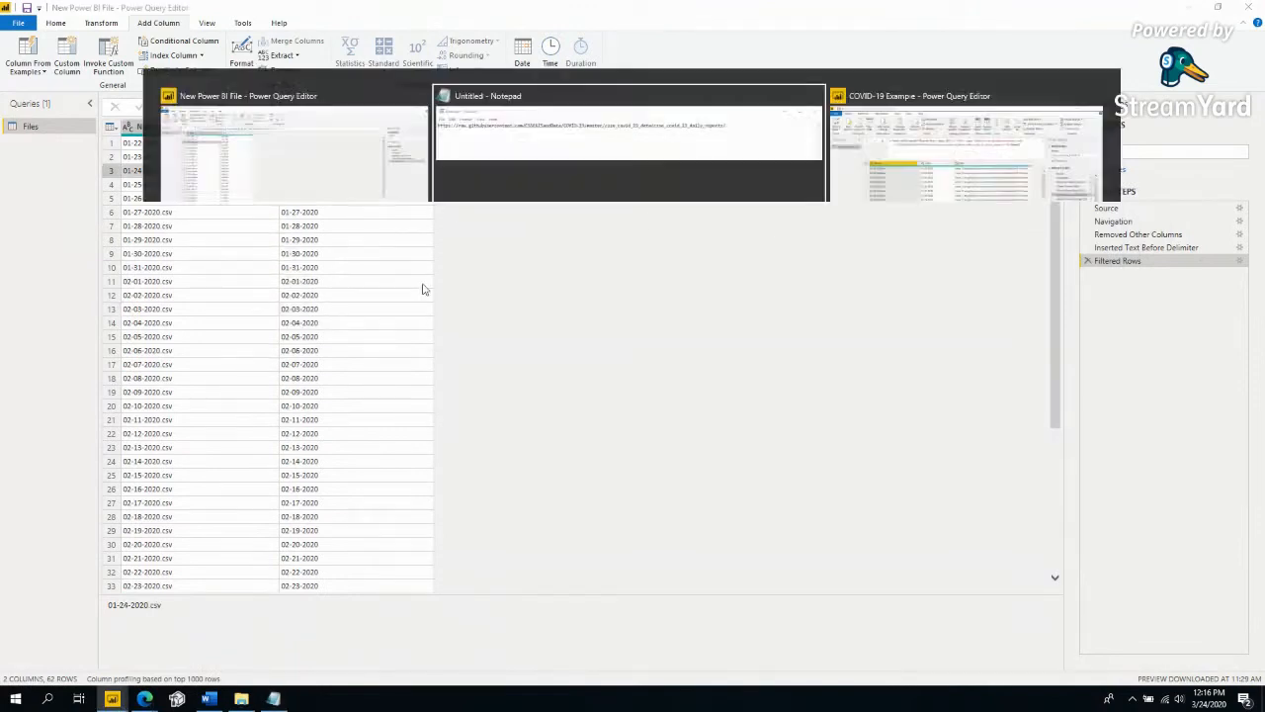
type("01-24-2020.csv")
left_click_drag(835, 294, 213, 294)
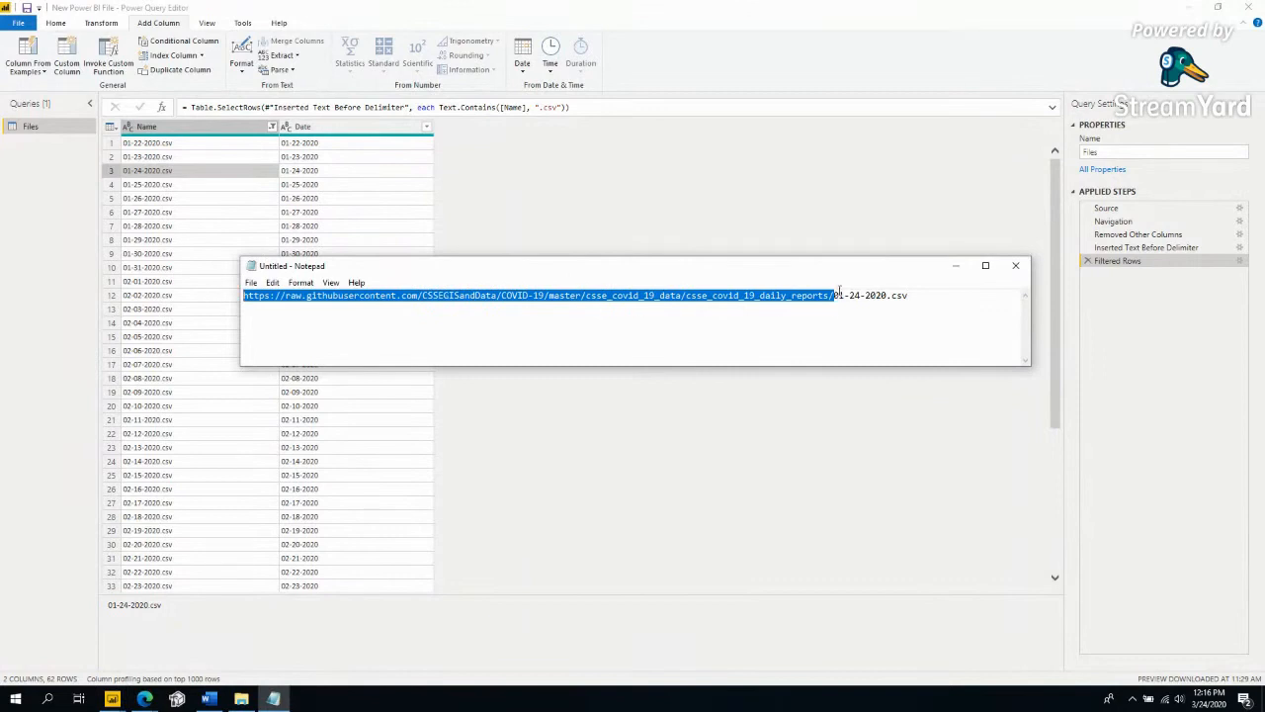
left_click(348, 192)
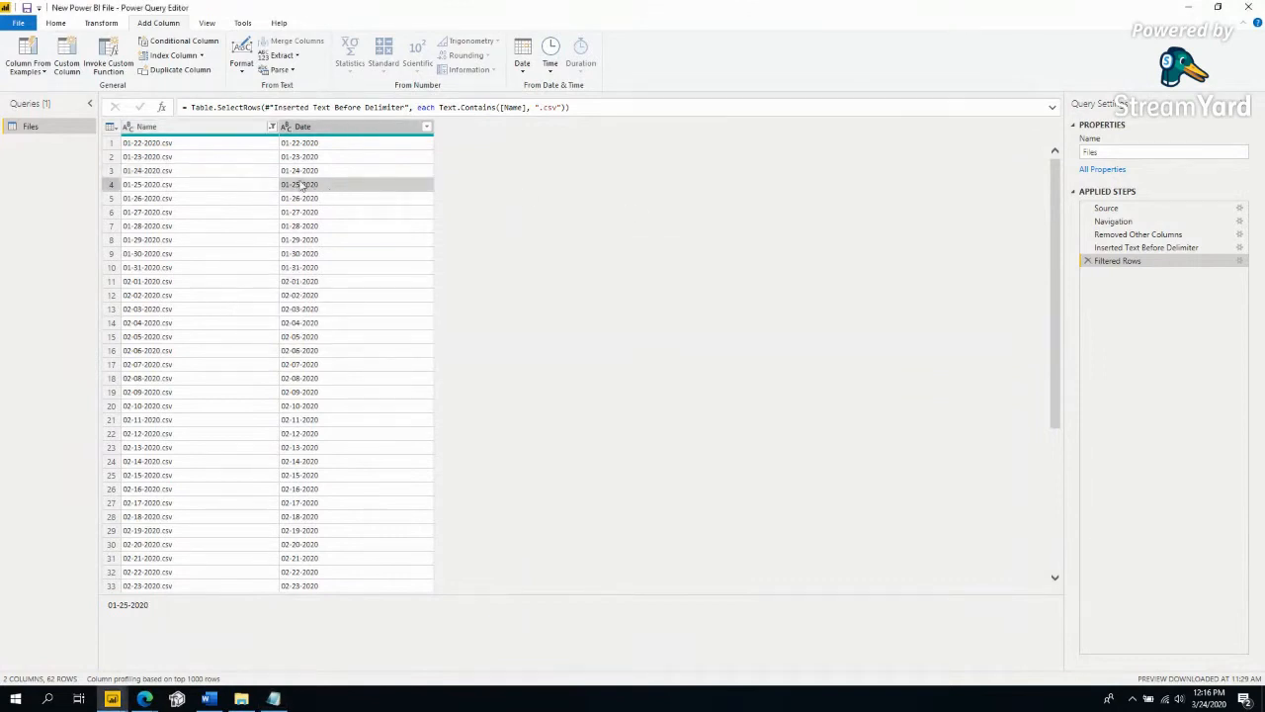
left_click(111, 126)
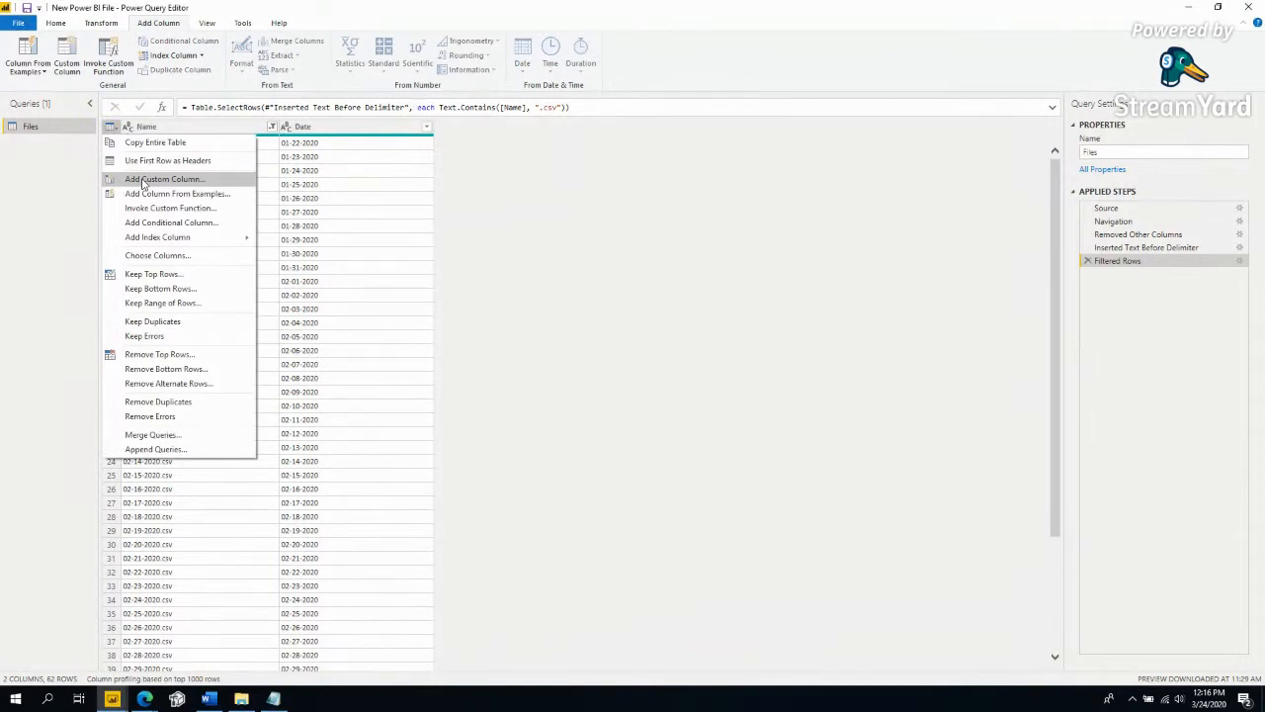
left_click(144, 181)
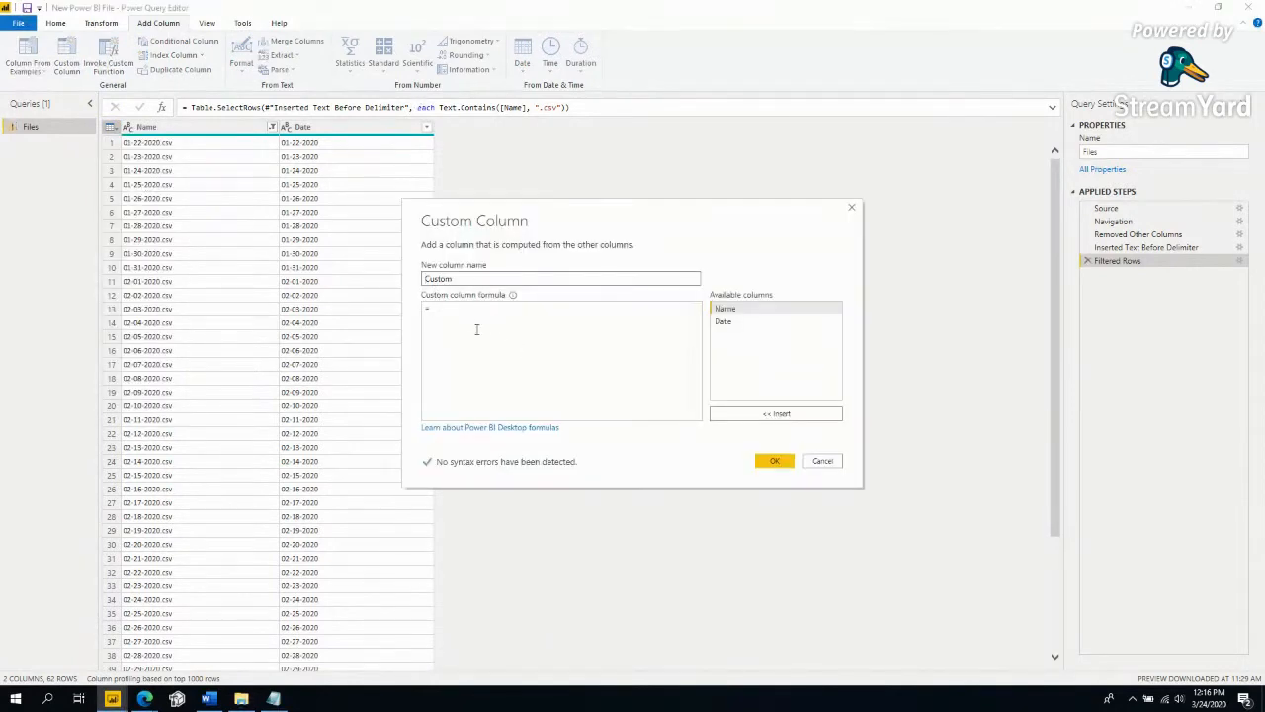
left_click_drag(454, 280, 373, 274)
type("URL")
left_click(469, 326)
type("\"https://raw.githubusercontent.com/CSSEGISandData/COVID-19/master/csse_covid_19_data/csse_covid_19_daily_reports/\"")
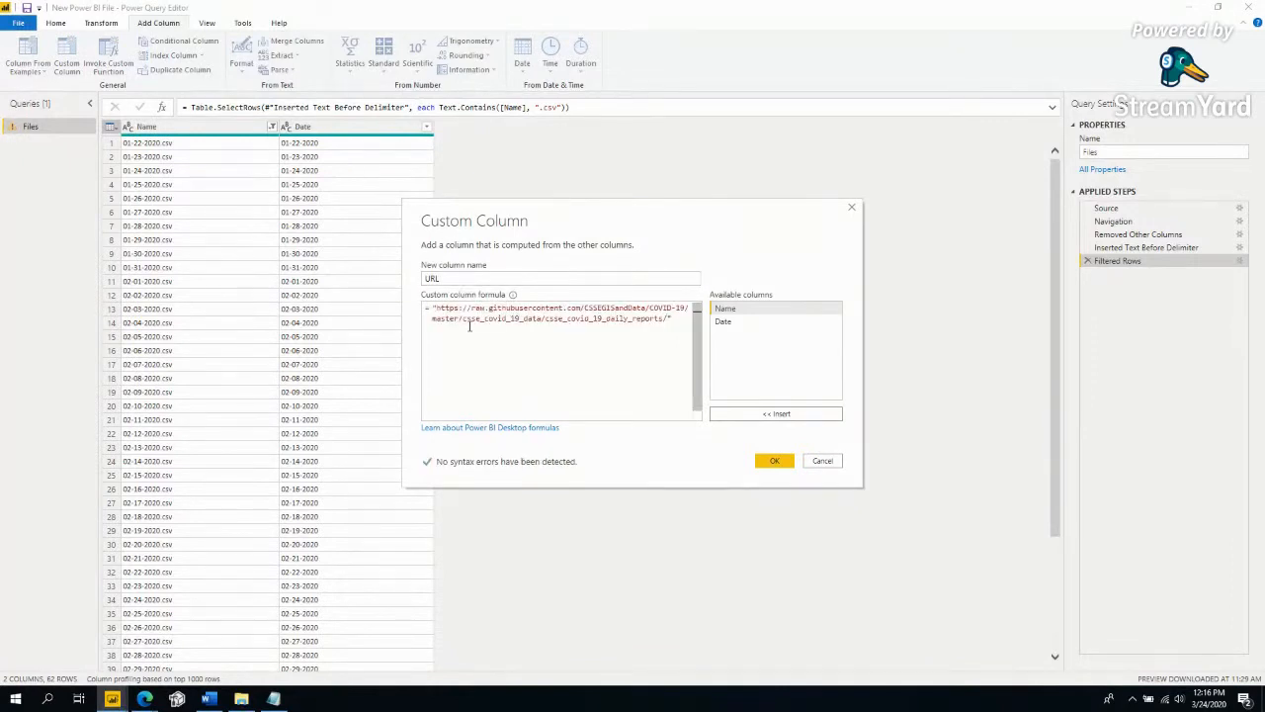
Append & [Name] to the URL column's formula and add the custom column to the Files query.
key("ctrl+a")
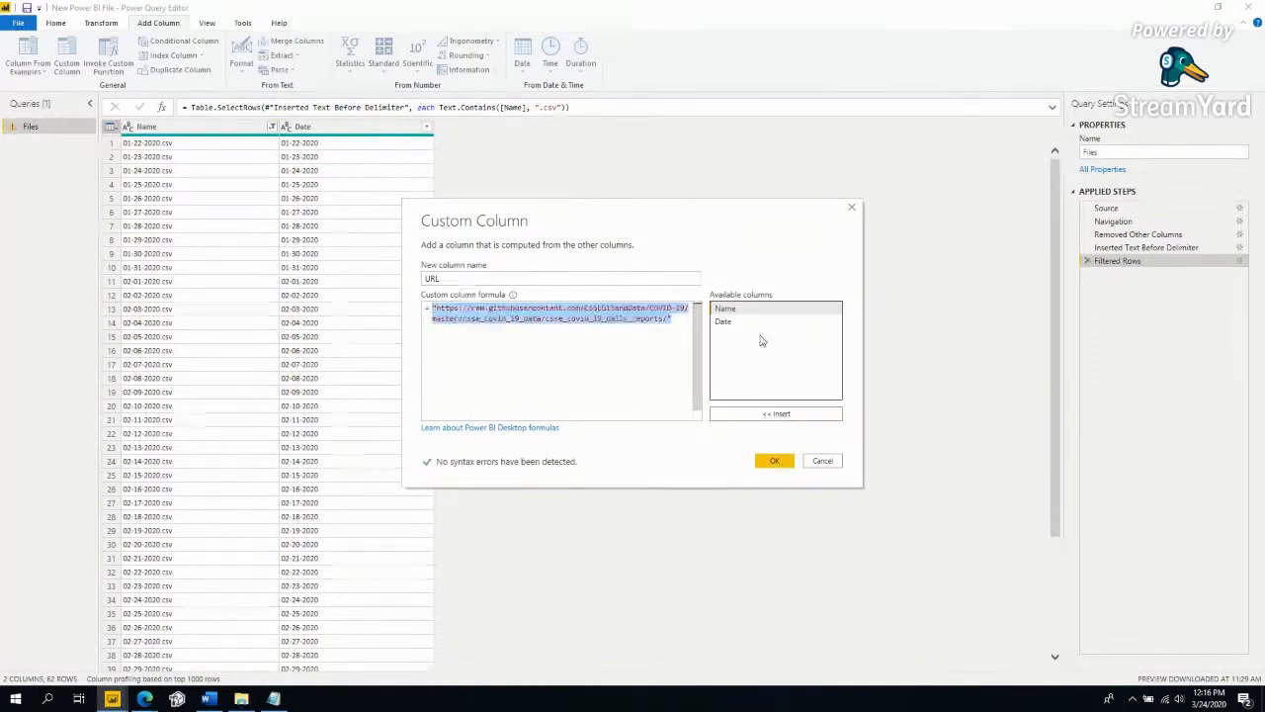
left_click(684, 341)
type("&")
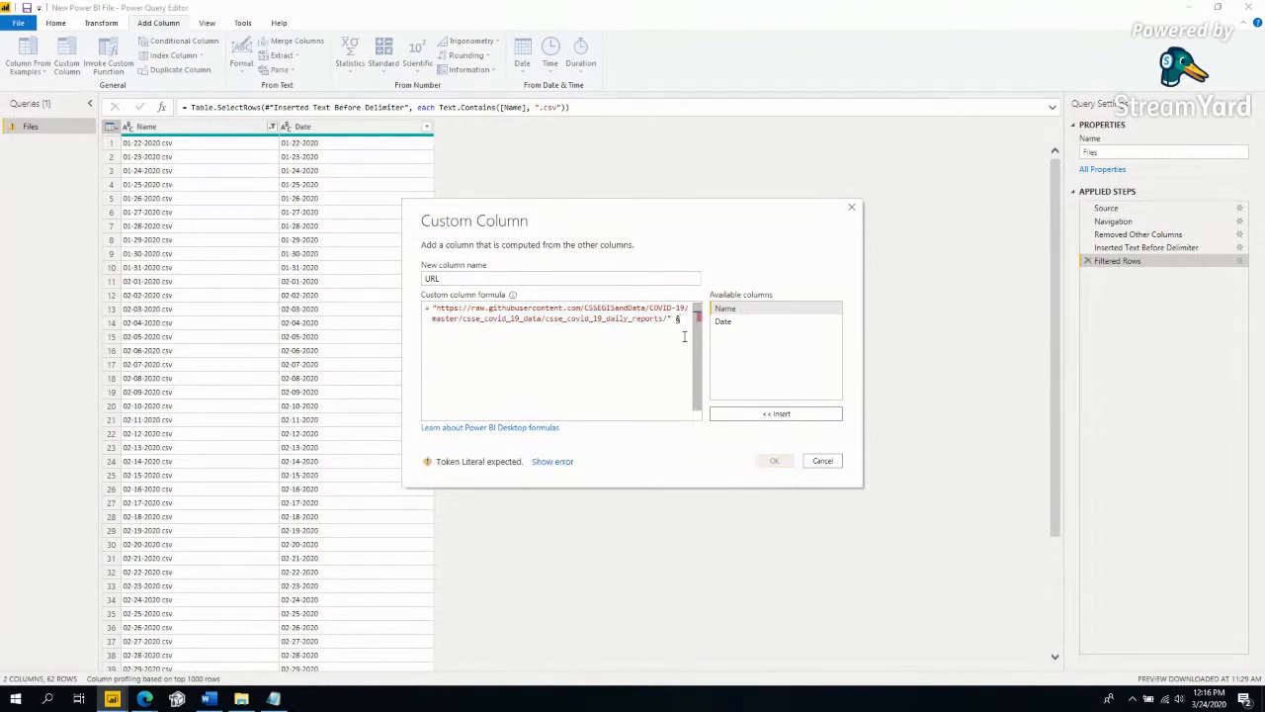
double_click(737, 309)
left_click_drag(652, 322, 433, 304)
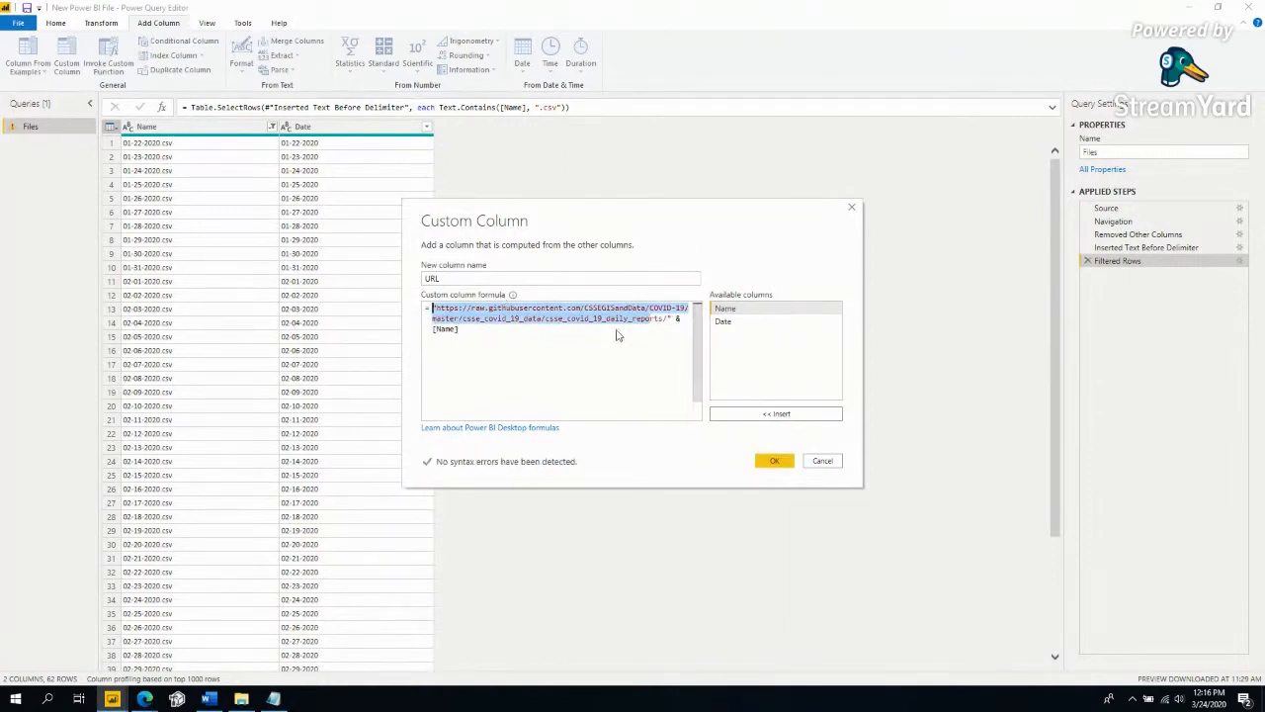
left_click_drag(675, 319, 494, 332)
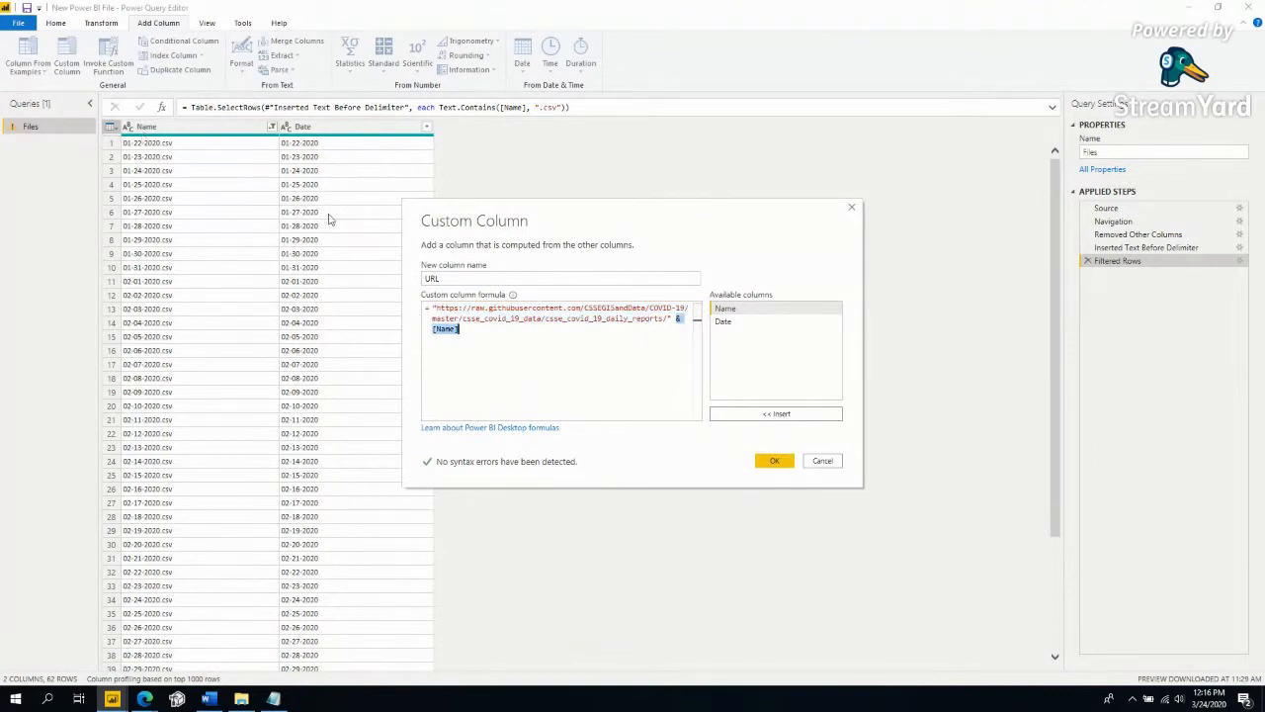
left_click(773, 461)
Check the full addresses in several rows of the new URL column.
left_click(583, 170)
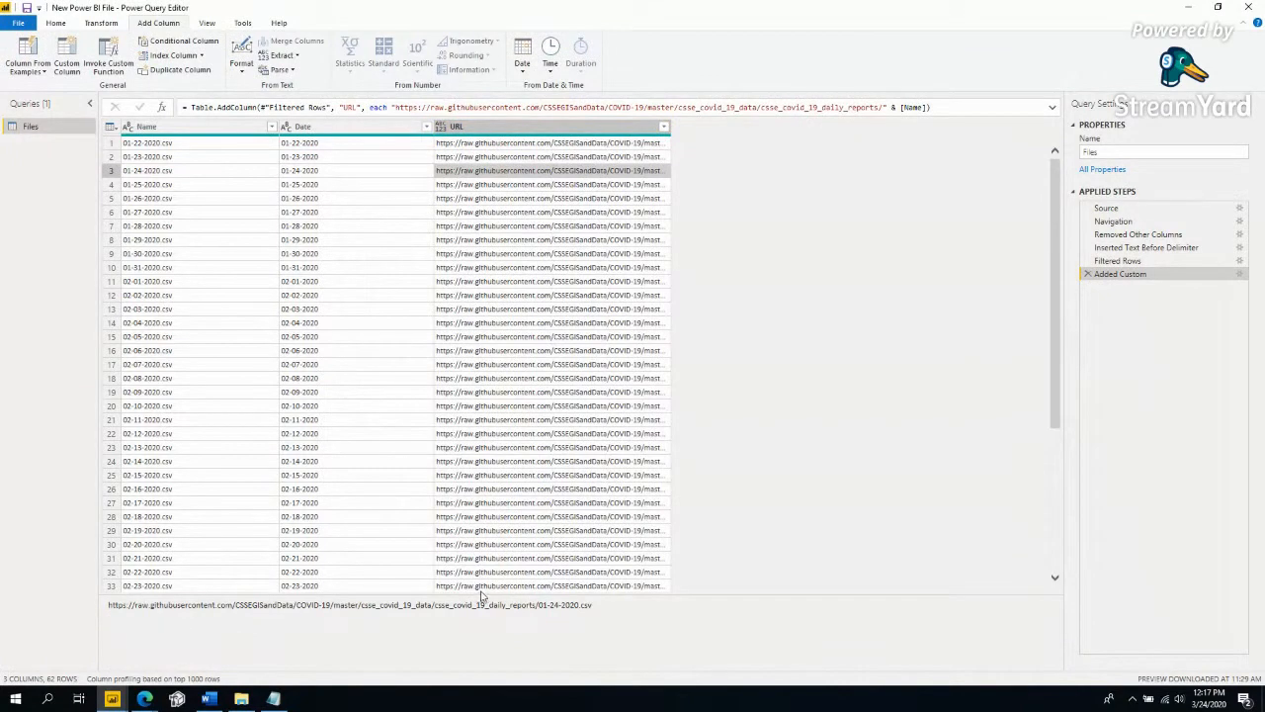
left_click(564, 197)
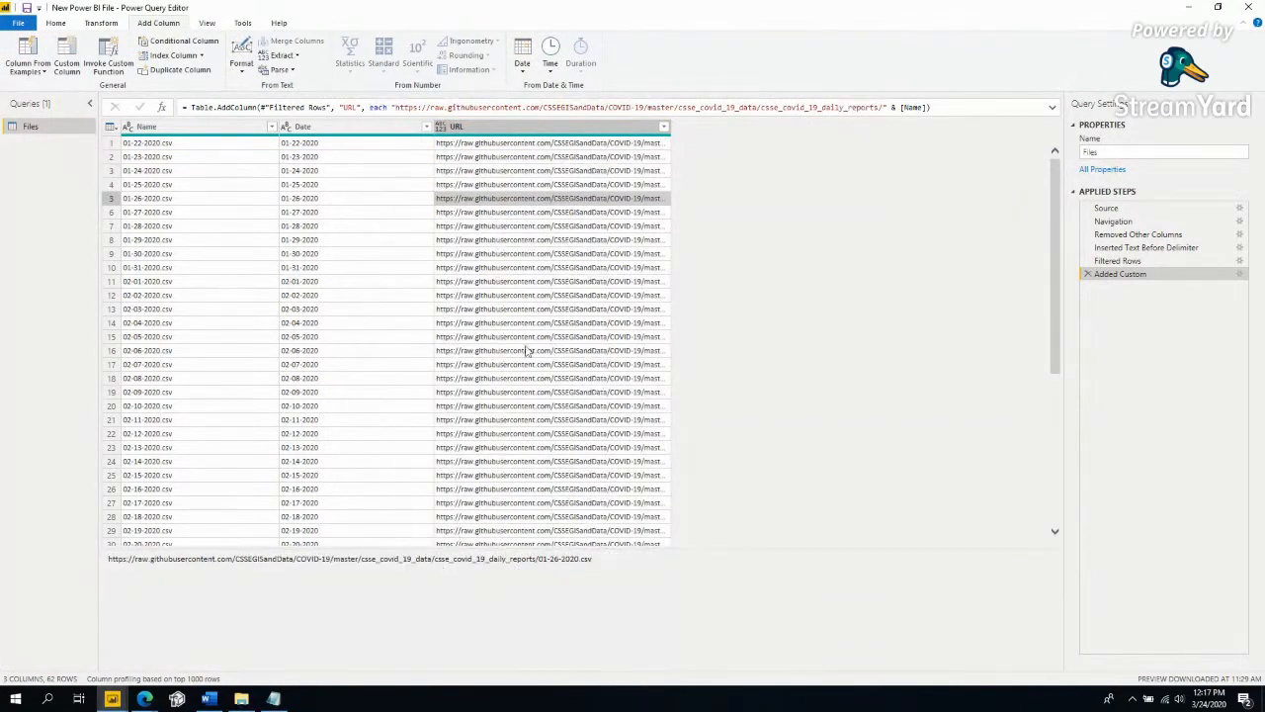
left_click(551, 267)
left_click(569, 406)
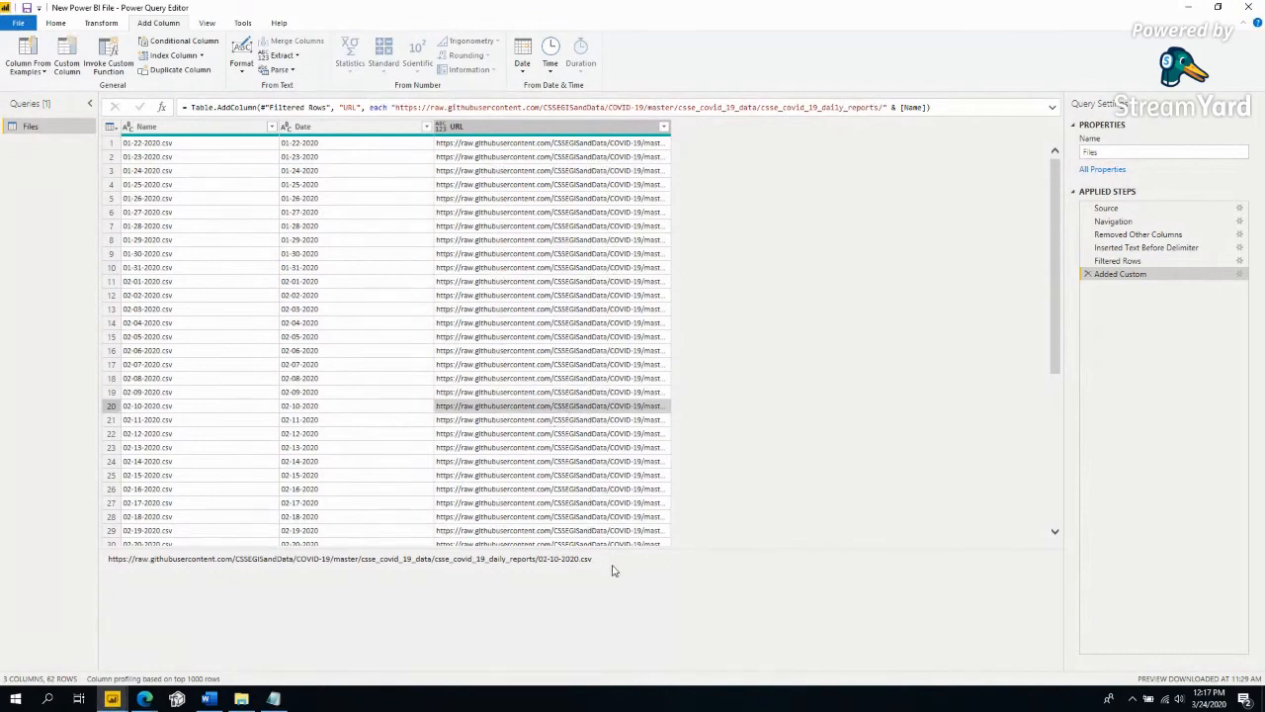
Copy the full address of 02-10-2020.csv from the URL column's cell preview and open it in a new browser tab.
left_click_drag(613, 559, 107, 559)
key("ctrl+c")
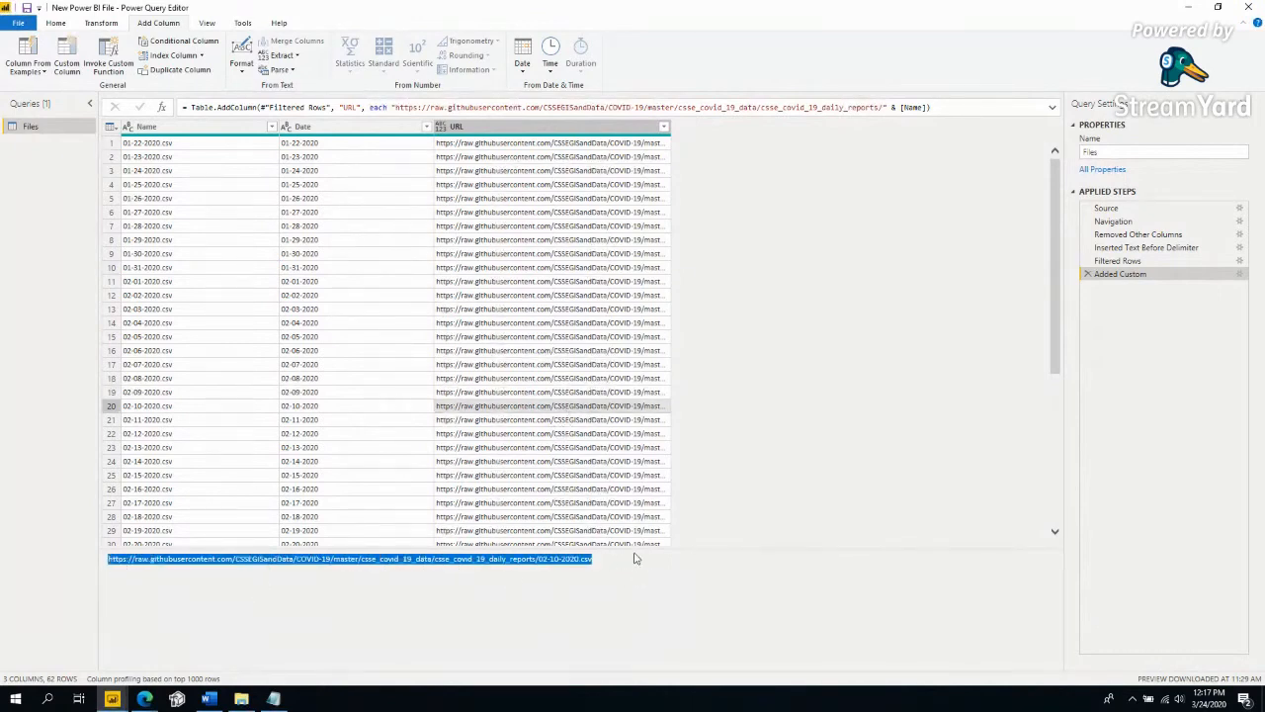
left_click(144, 699)
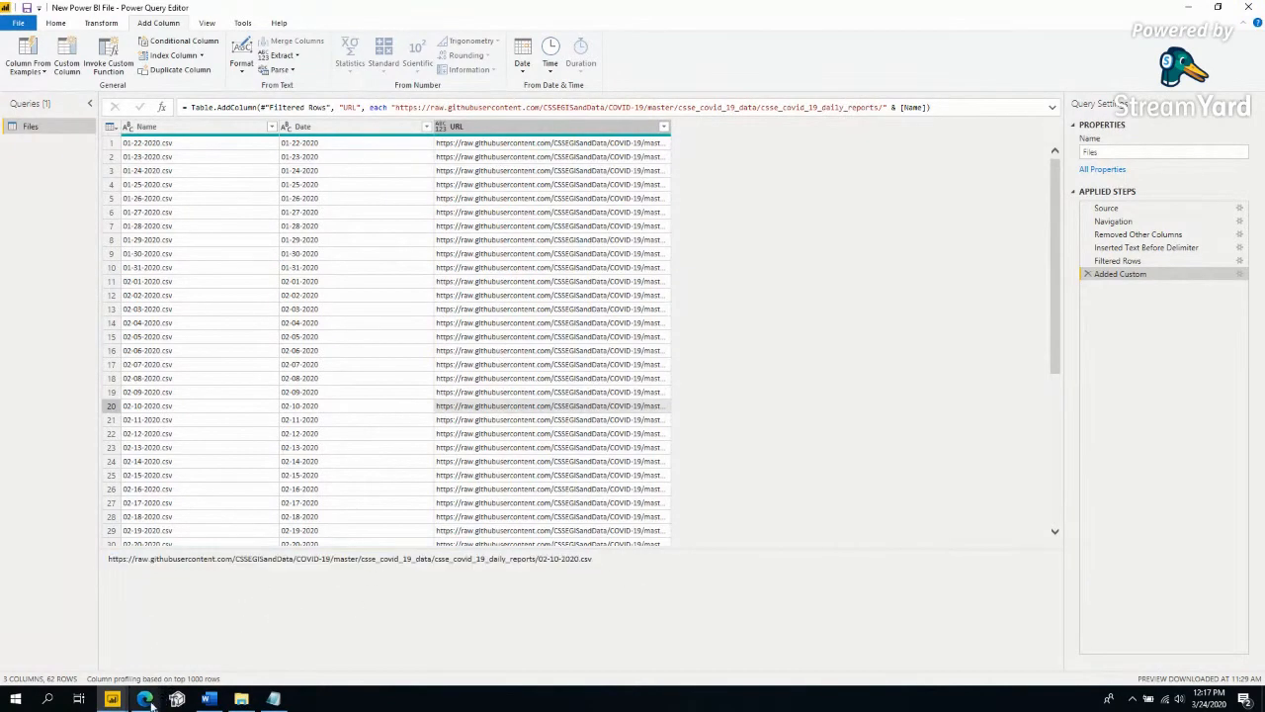
left_click(310, 647)
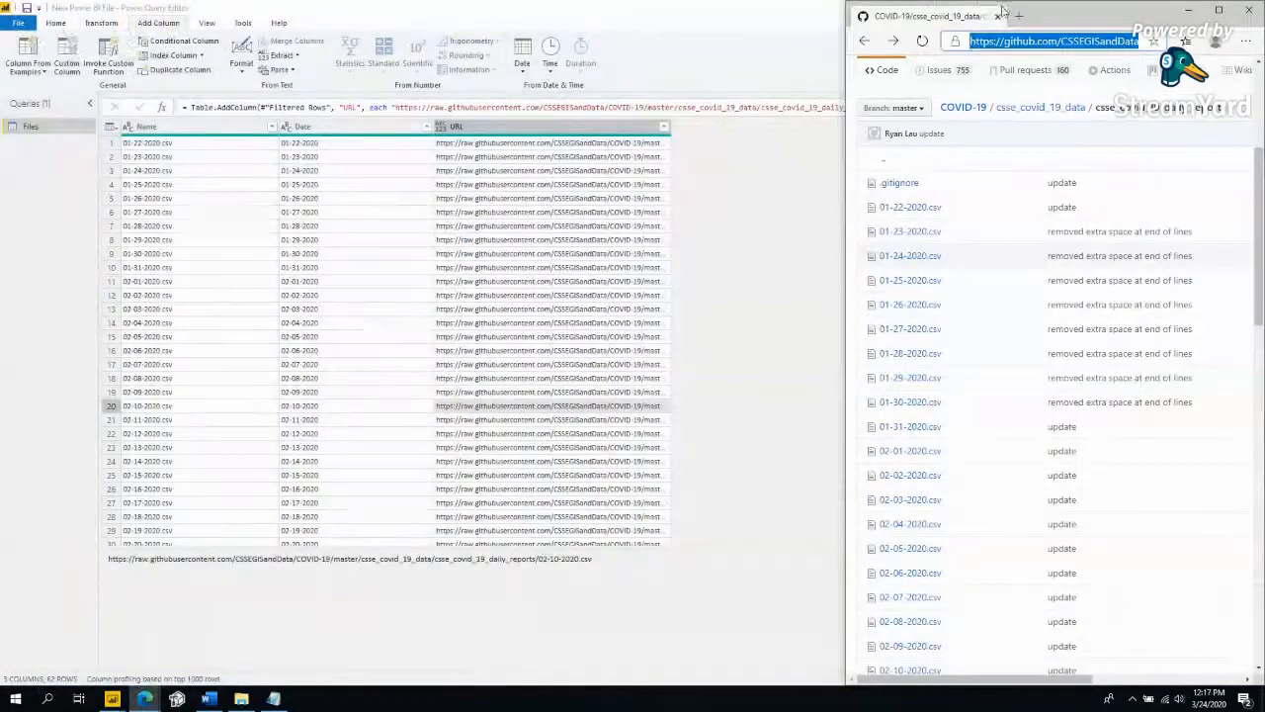
left_click(1019, 16)
key("ctrl+v")
key("Return")
Look through the raw CSV text, close its browser tab, and return to the URL column in Power Query Editor.
left_click_drag(979, 96, 998, 591)
left_click(1060, 452)
left_click_drag(973, 125, 989, 481)
scroll(988, 481, "down", 2)
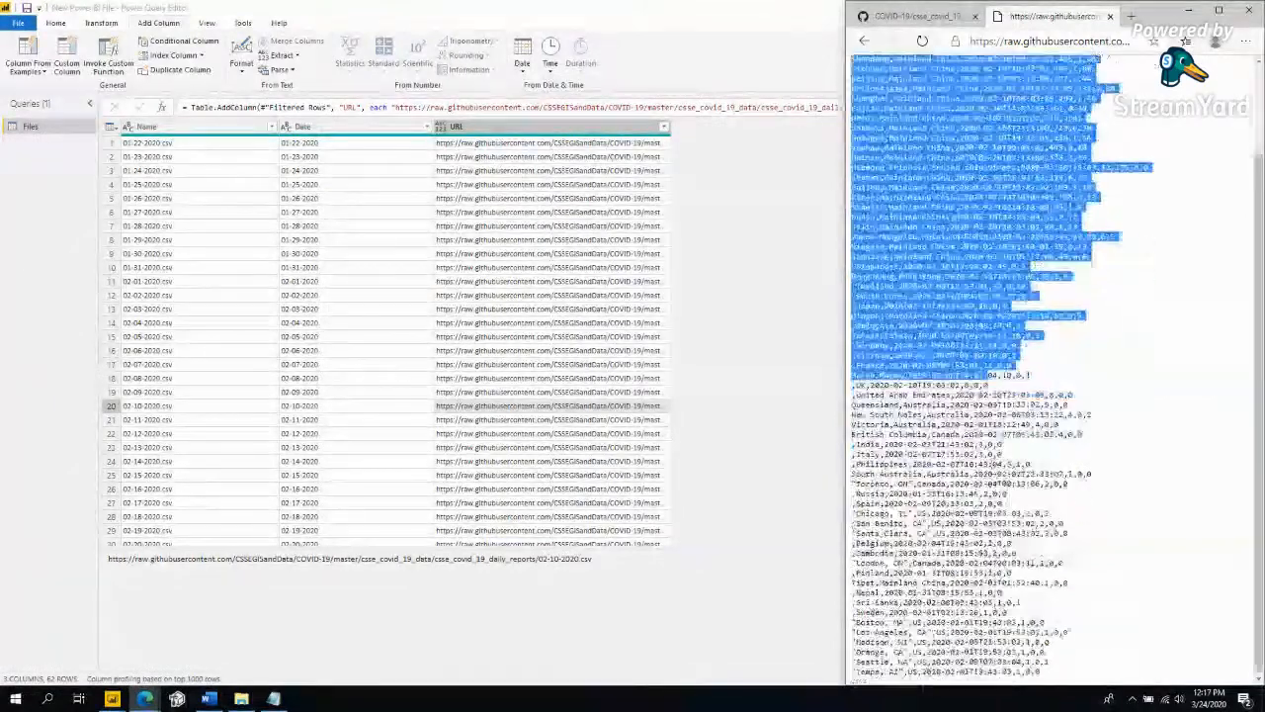
left_click(1089, 298)
key("ctrl+w")
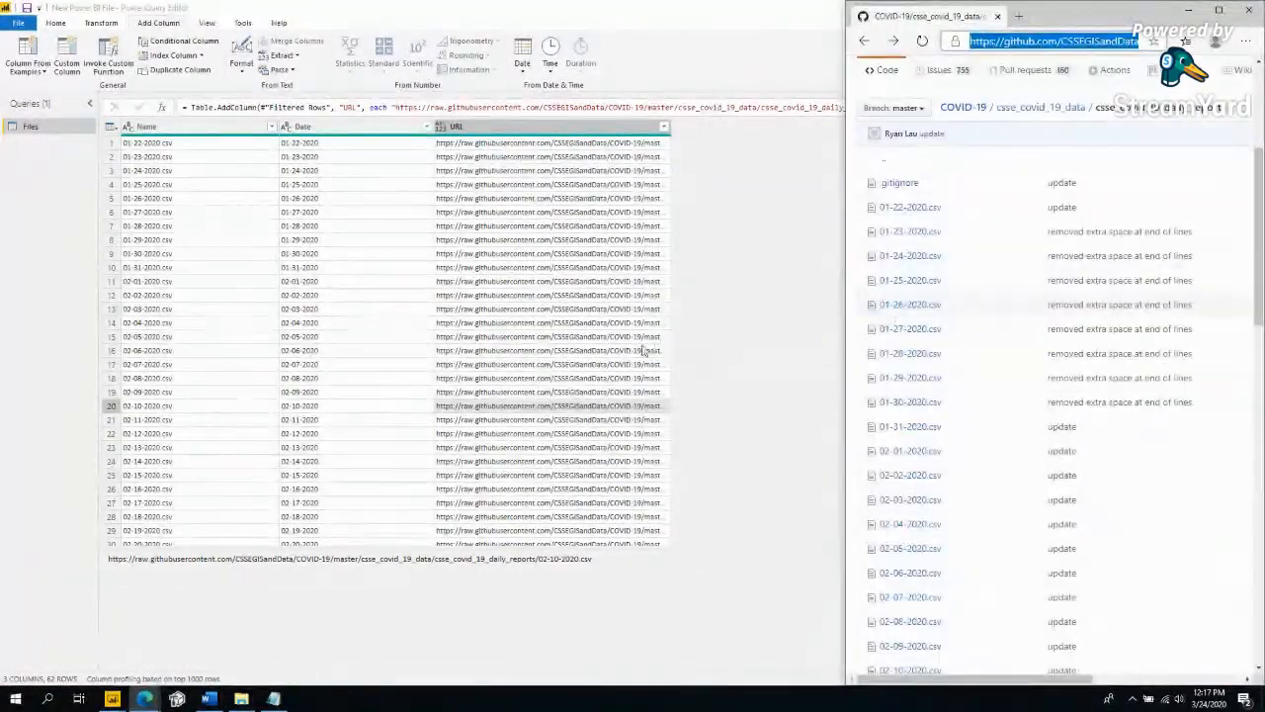
left_click(653, 349)
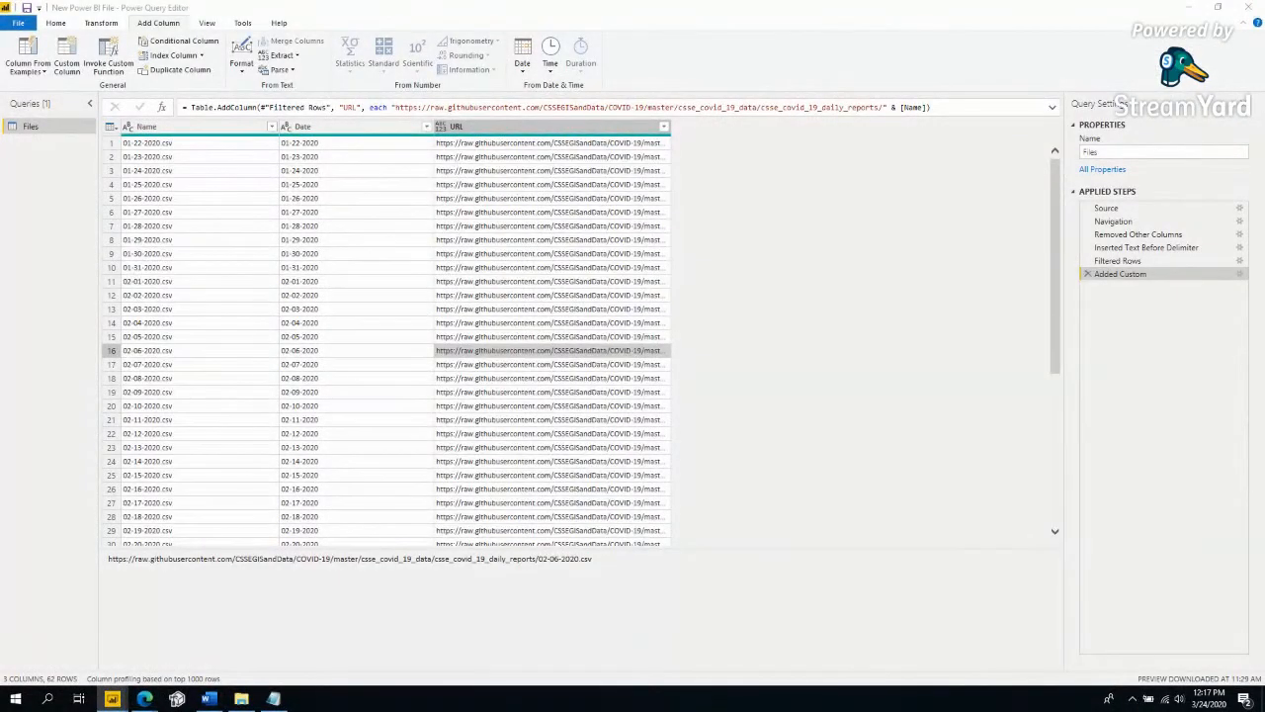
left_click(587, 212)
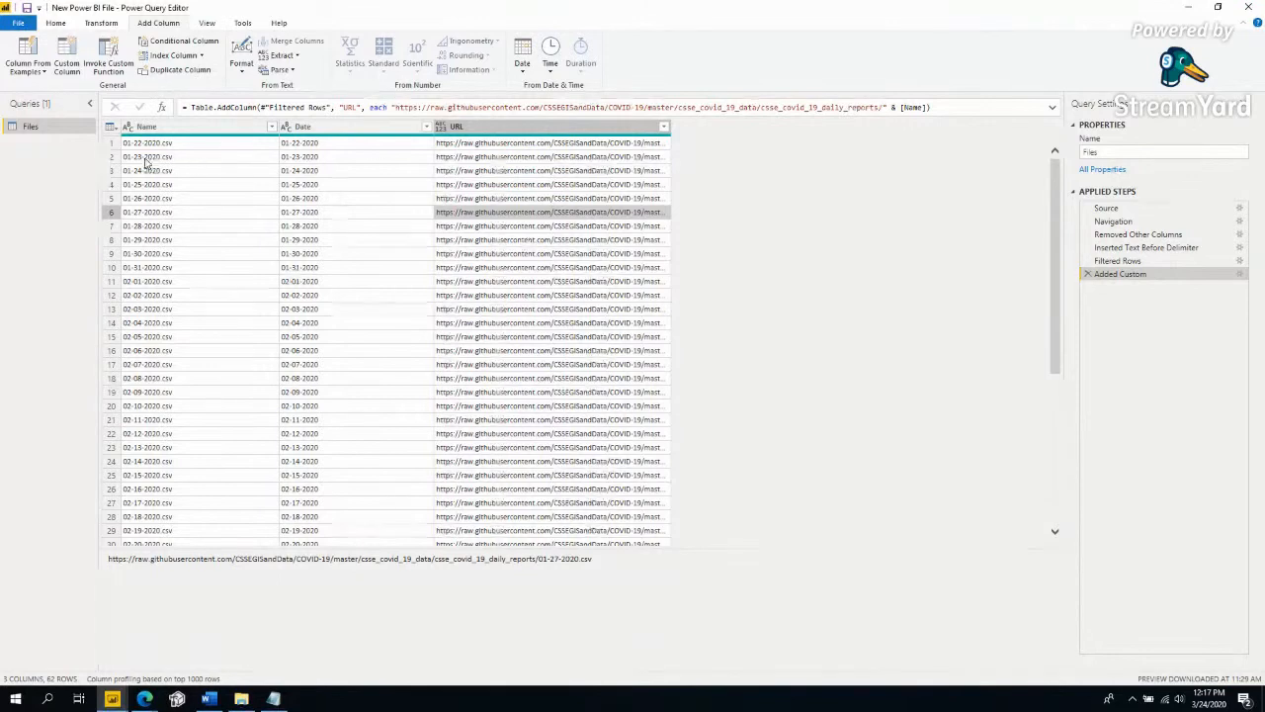
Start a custom column named CSV with the formula Web.Contents([URL]).
left_click(111, 129)
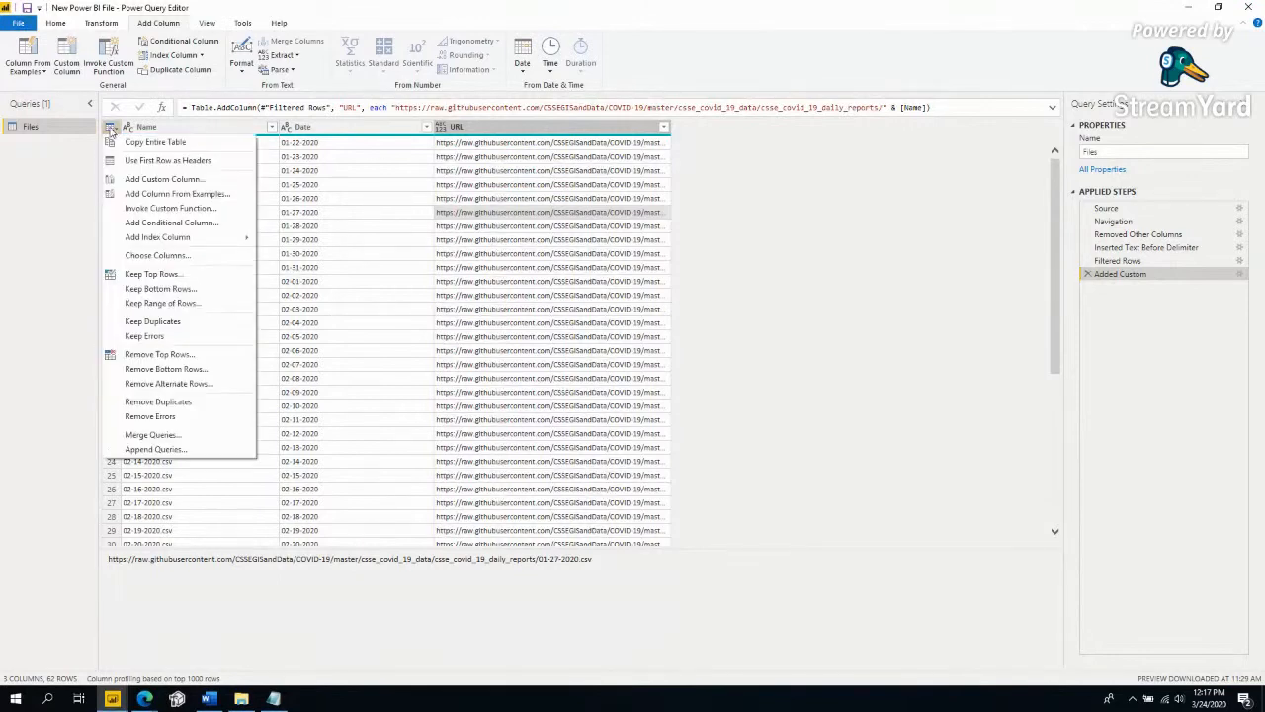
left_click(183, 179)
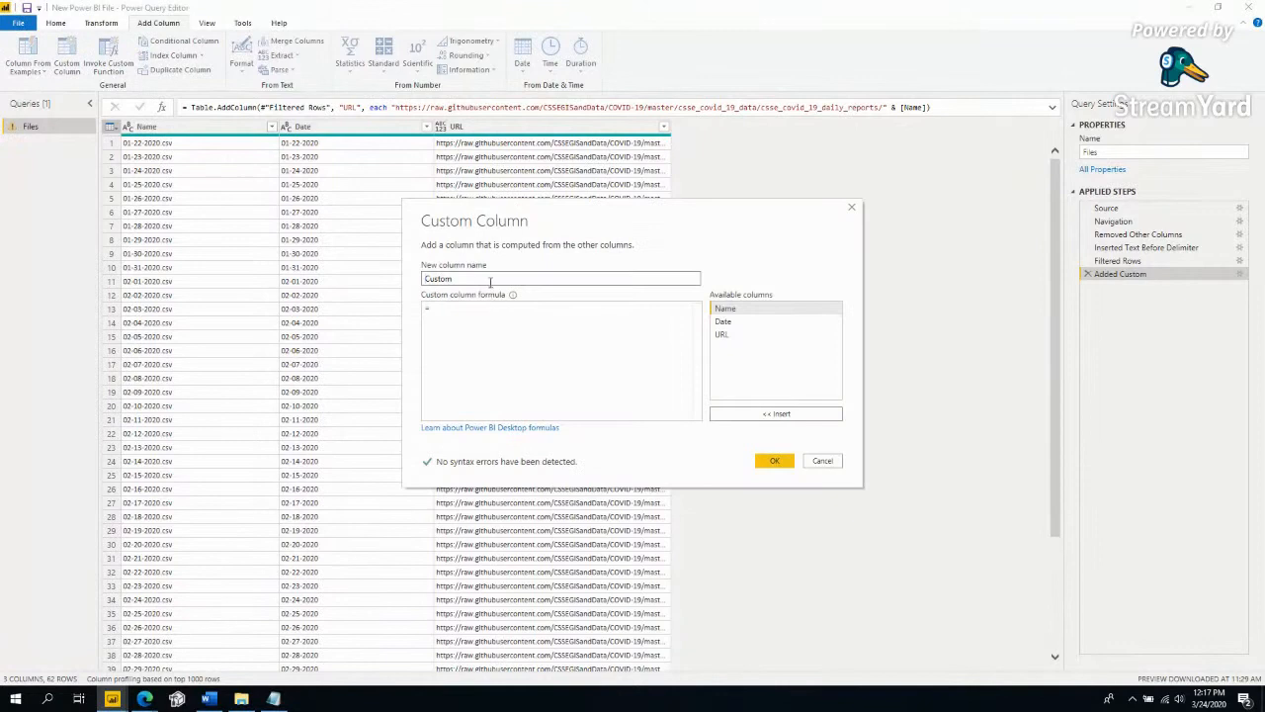
double_click(489, 281)
type("CSV")
left_click(494, 346)
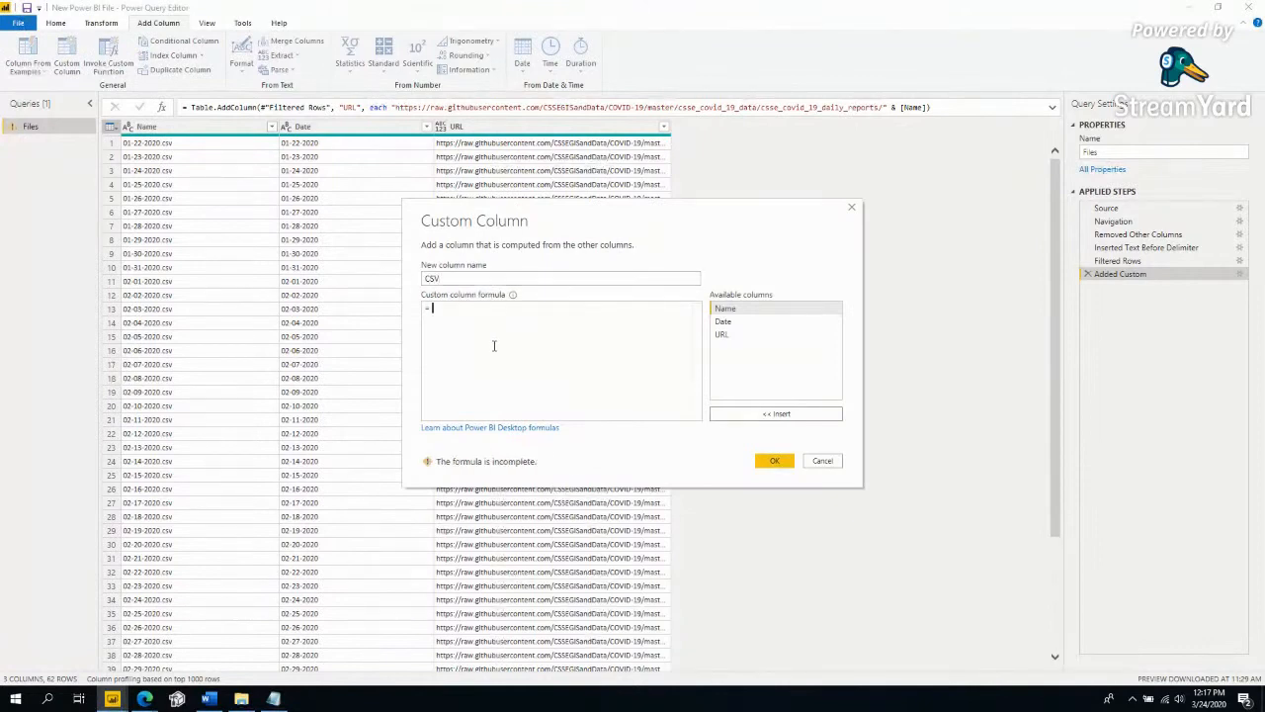
type("Web.Contents(")
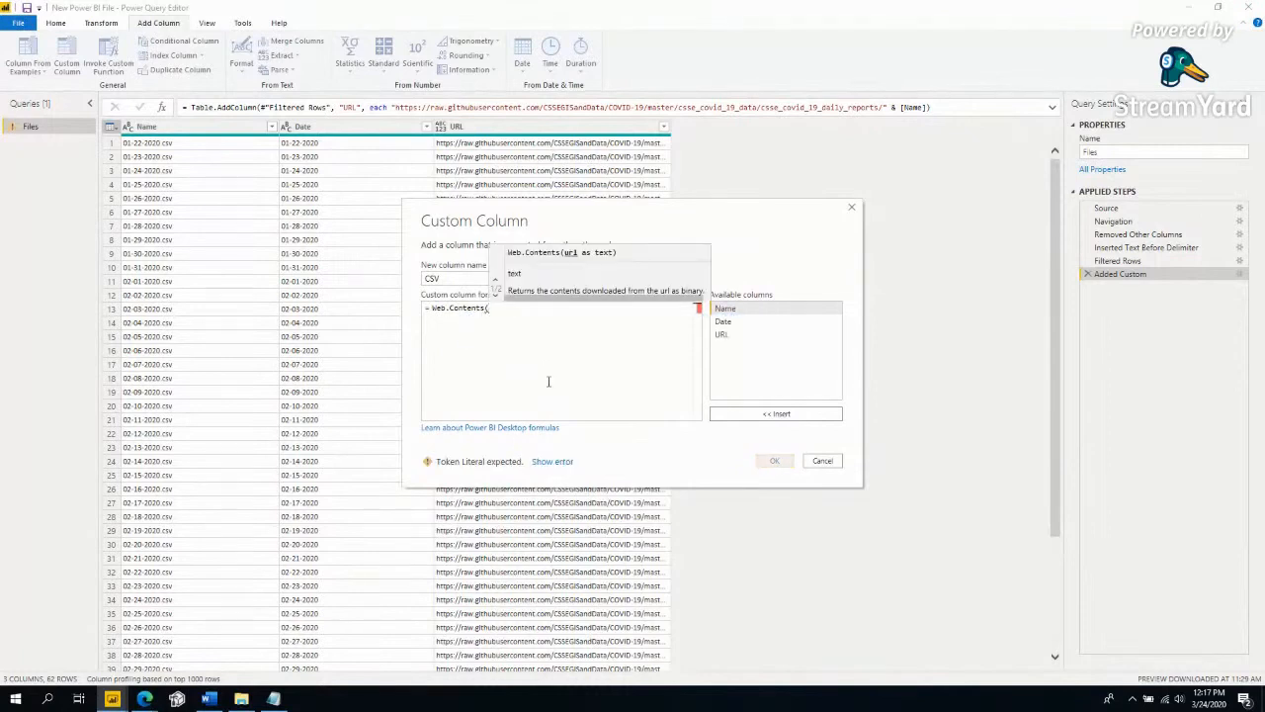
double_click(731, 335)
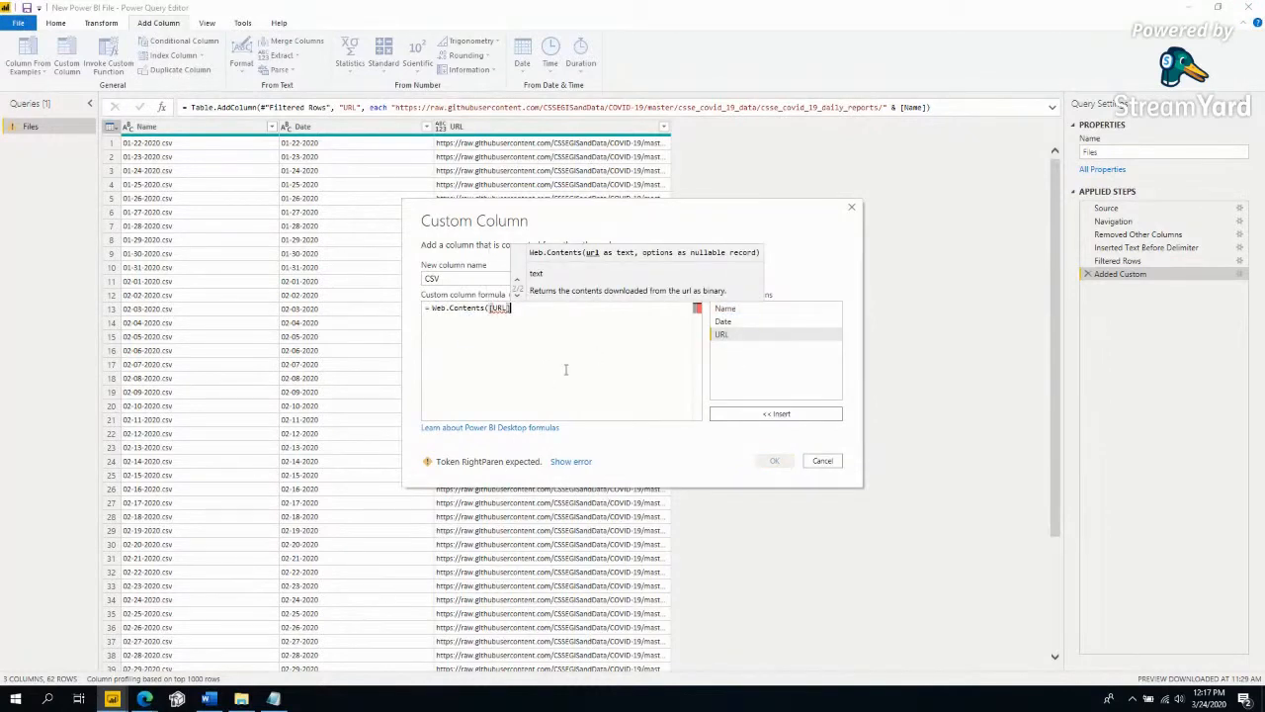
type(")")
Review the Web.Contents part of the formula and add the CSV custom column to the Files query.
left_click_drag(515, 307, 421, 307)
left_click(489, 336)
left_click_drag(486, 307, 419, 310)
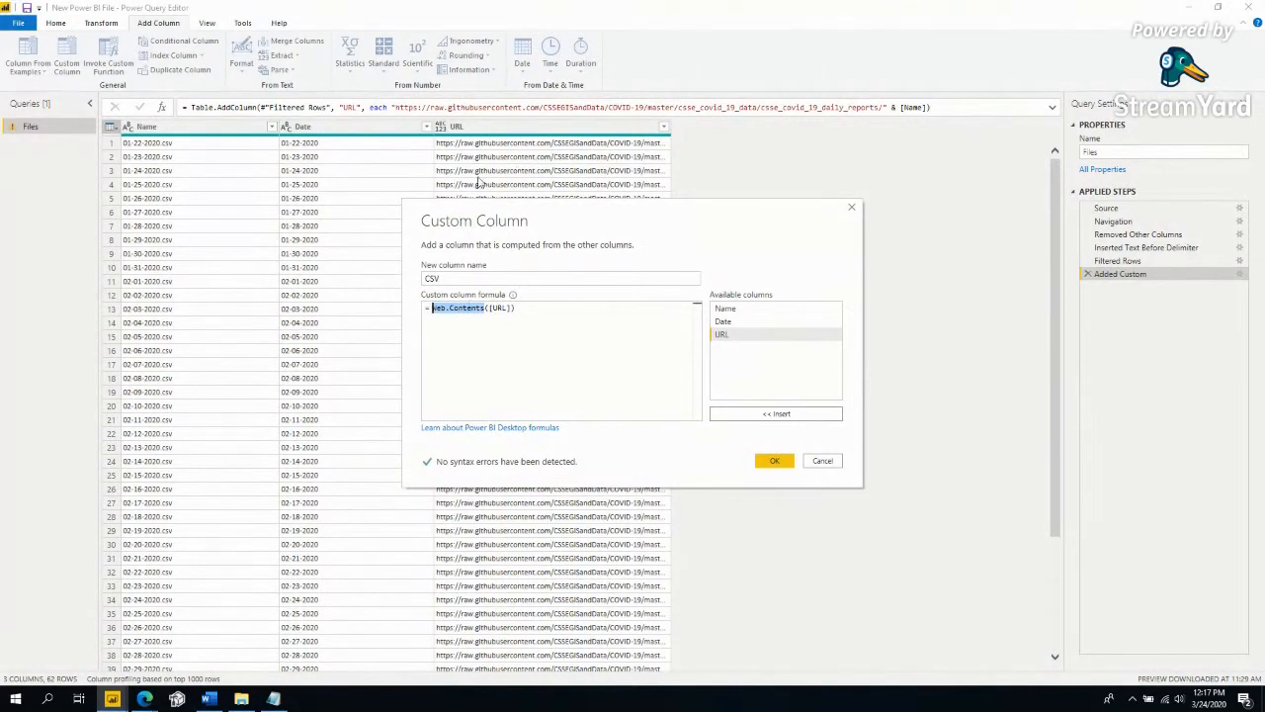
left_click(672, 402)
left_click(771, 460)
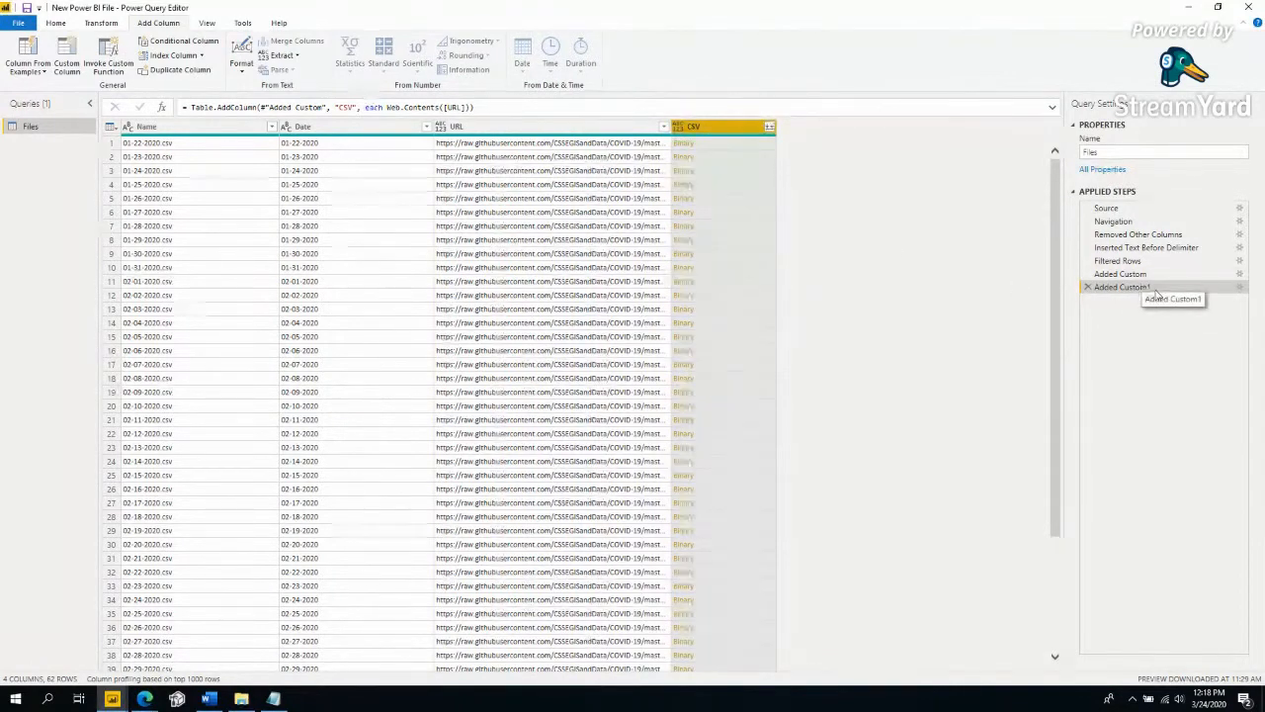
Reopen the CSV column's definition and wrap its formula so it reads Csv.Document(Web.Contents([URL])).
left_click(1241, 289)
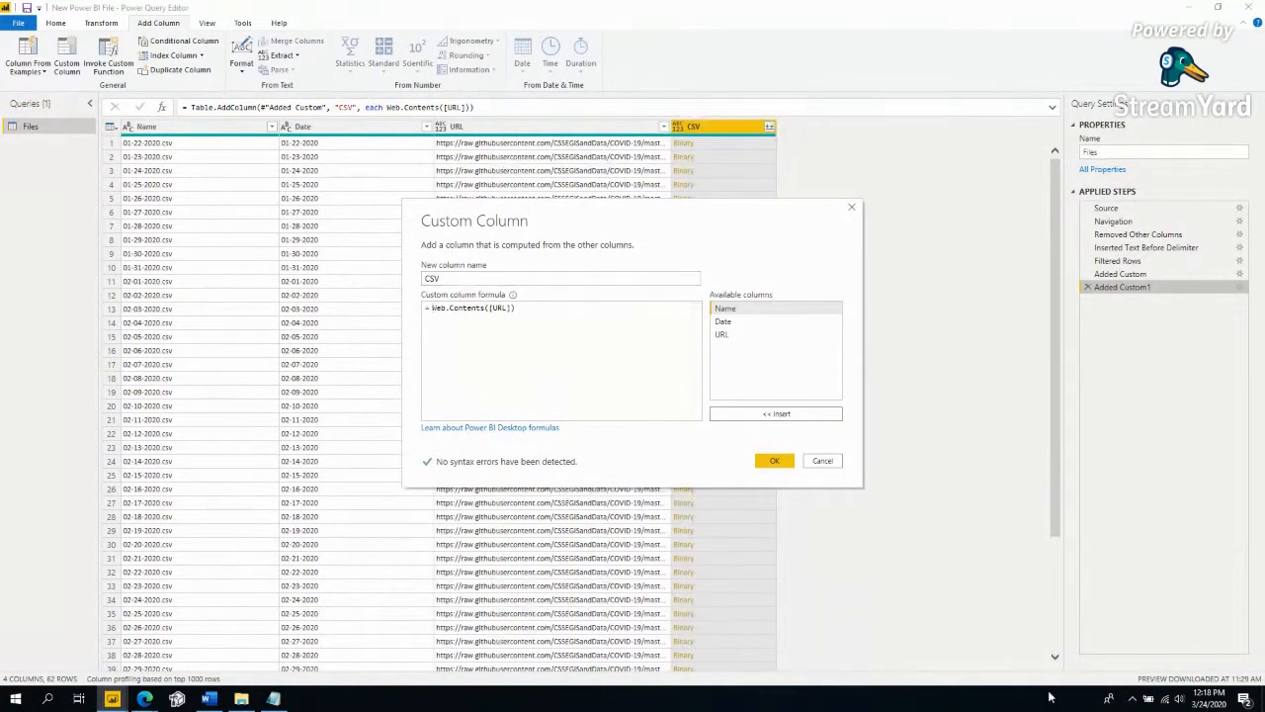
left_click_drag(434, 309, 545, 310)
left_click(545, 310)
type("Csv.Document")
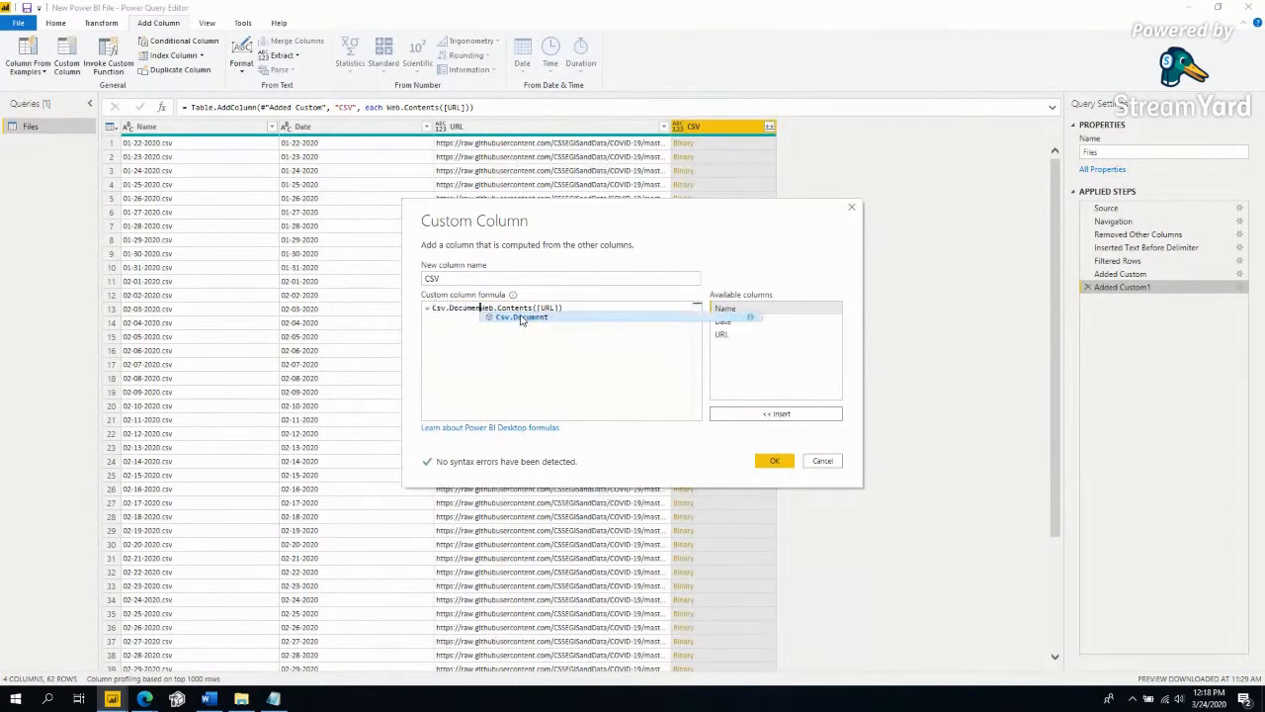
type("(")
left_click(482, 308)
type("t")
left_click(601, 319)
type(")")
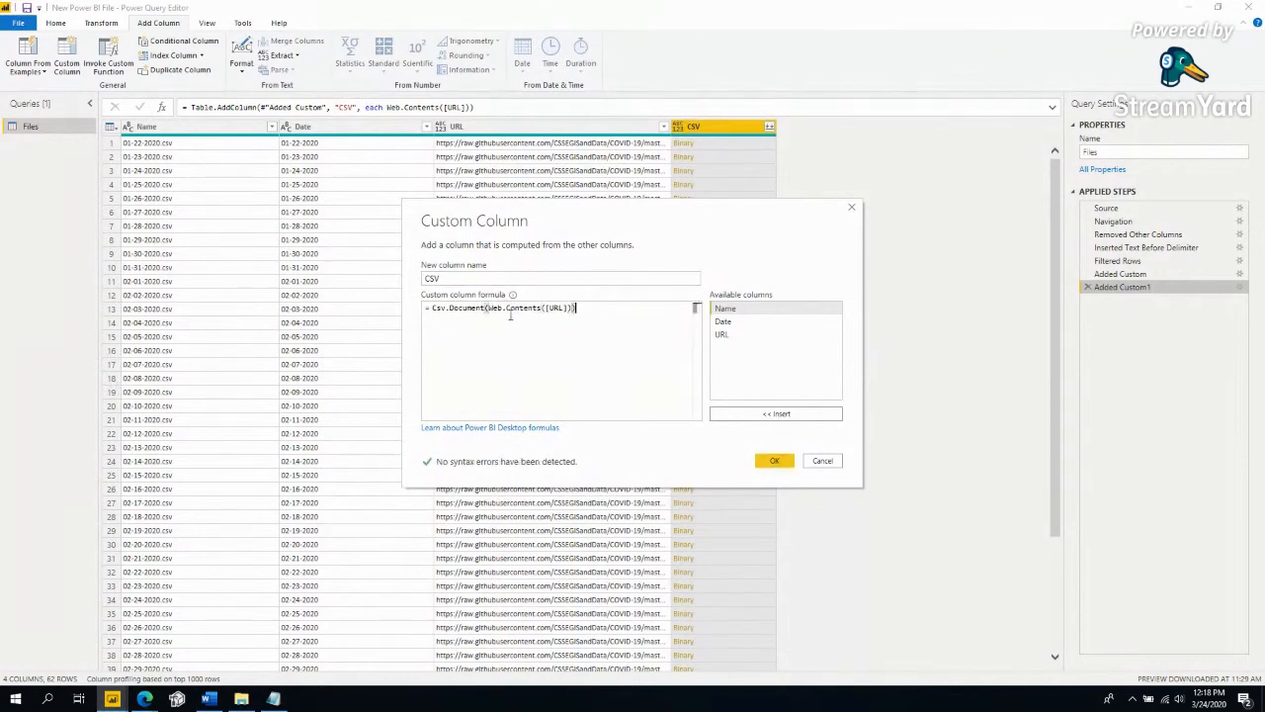
Review the nested Web.Contents and Csv.Document parts, and apply the revised CSV column formula.
left_click_drag(486, 308, 573, 308)
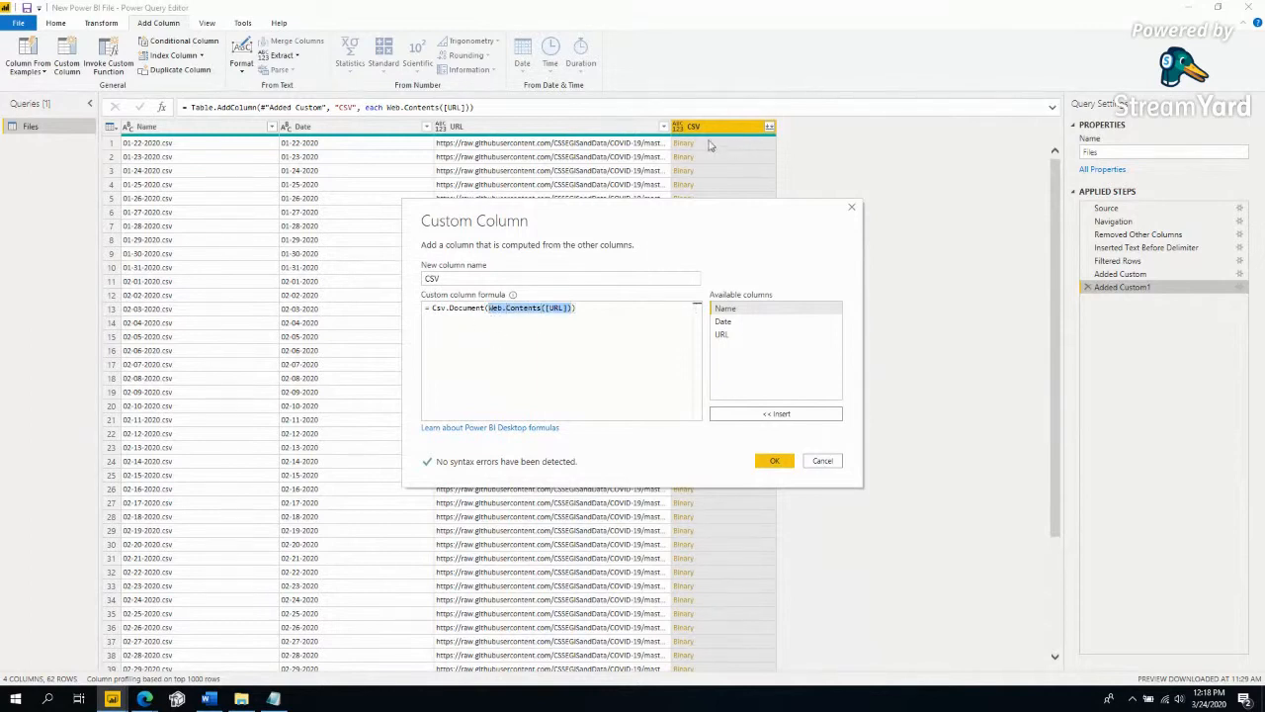
left_click_drag(433, 309, 476, 308)
left_click(647, 390)
left_click(757, 461)
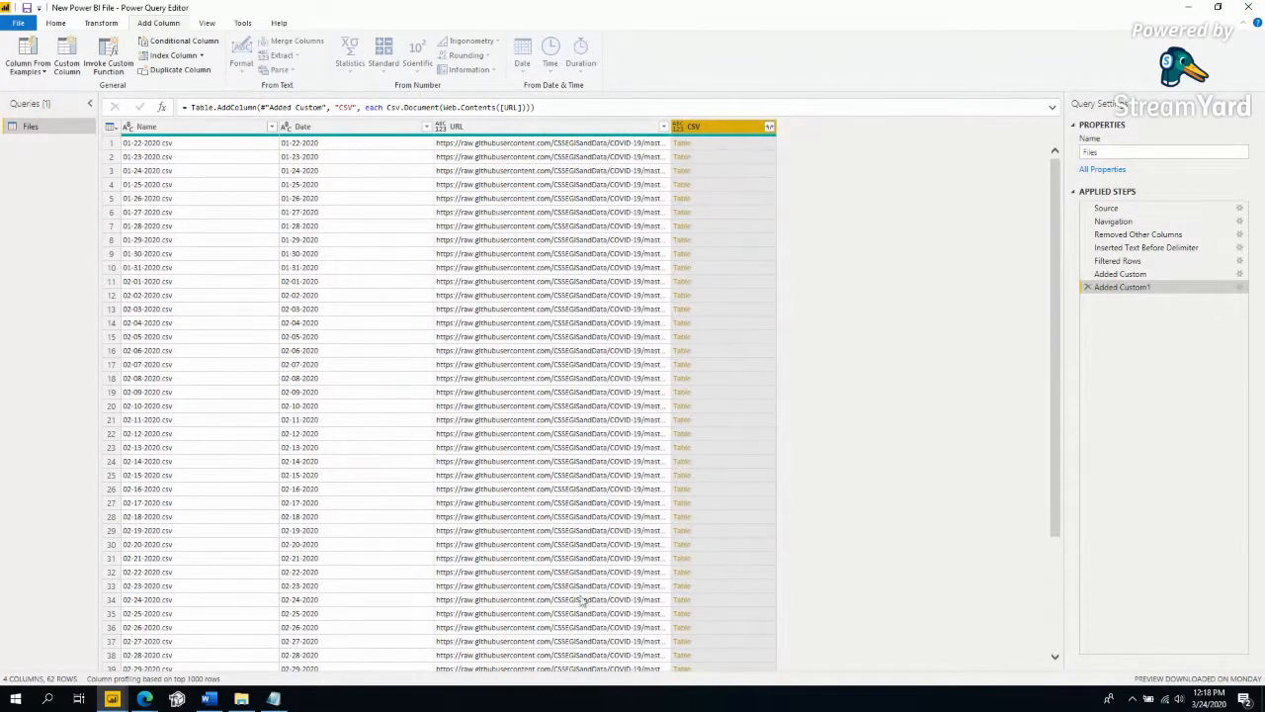
Preview the CSV column's tables for 01-23-2020 and 02-06-2020 in an enlarged preview area.
left_click(715, 160)
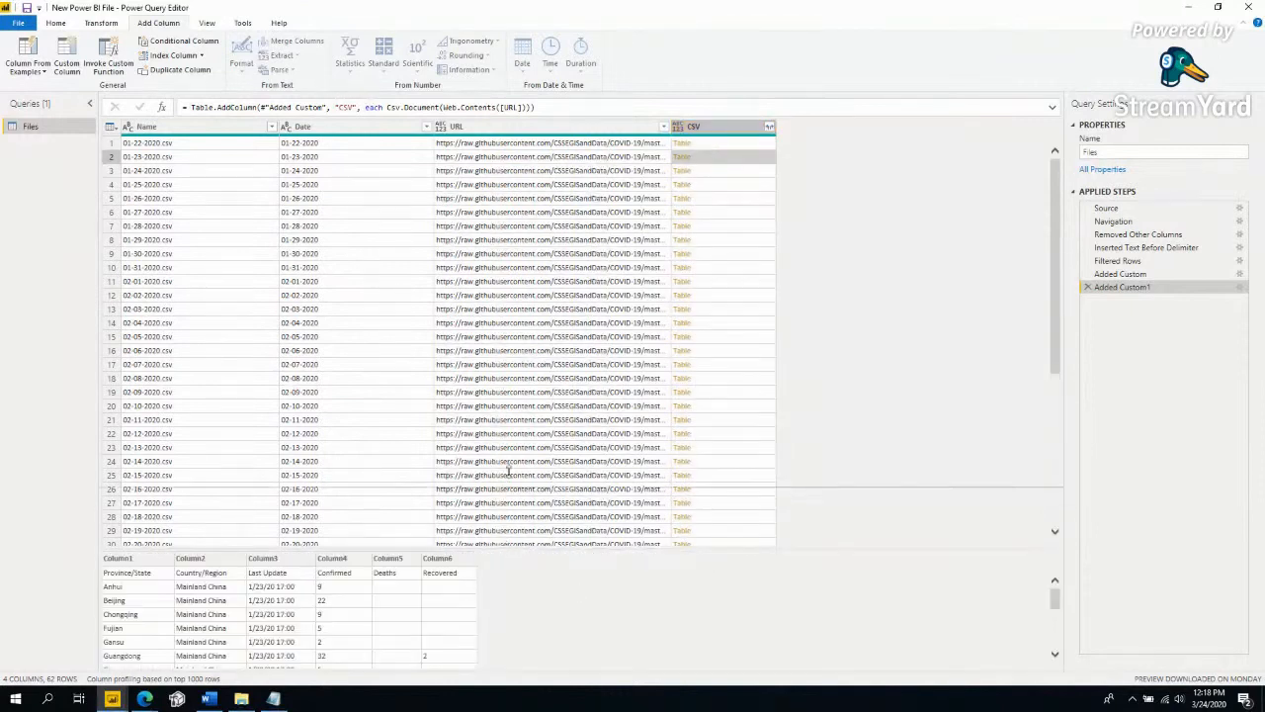
left_click_drag(508, 492, 504, 456)
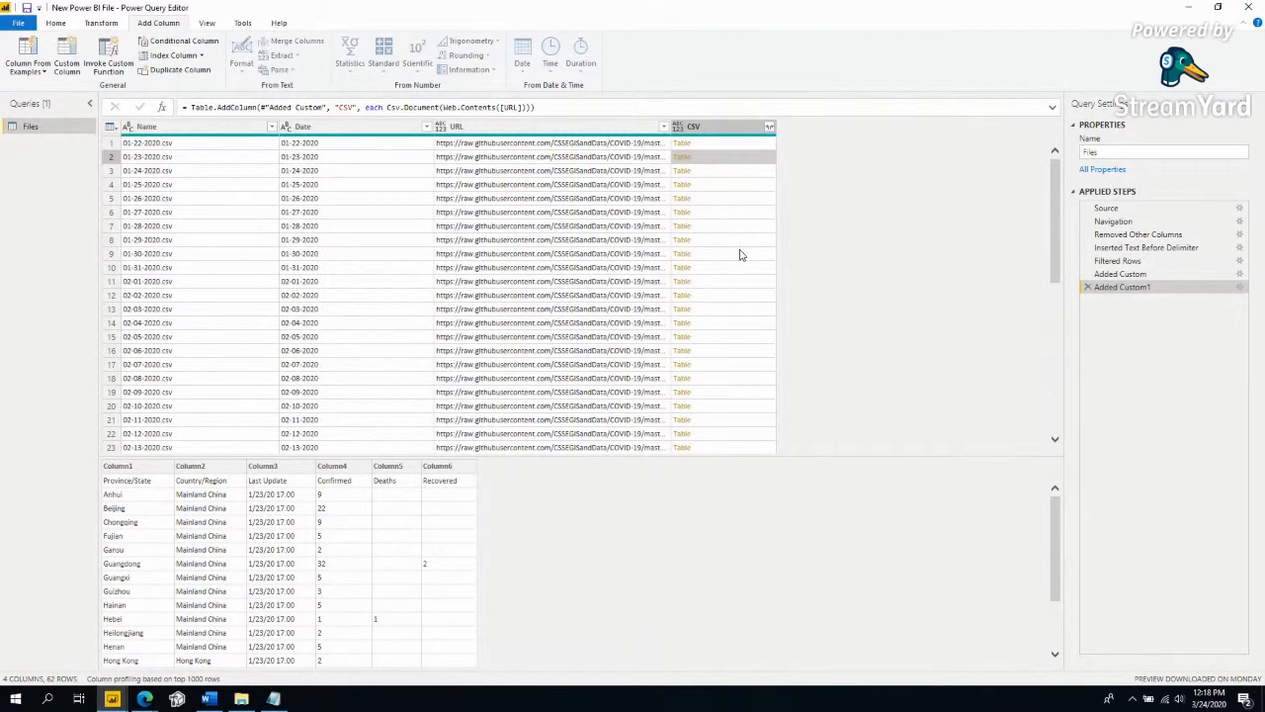
left_click(730, 352)
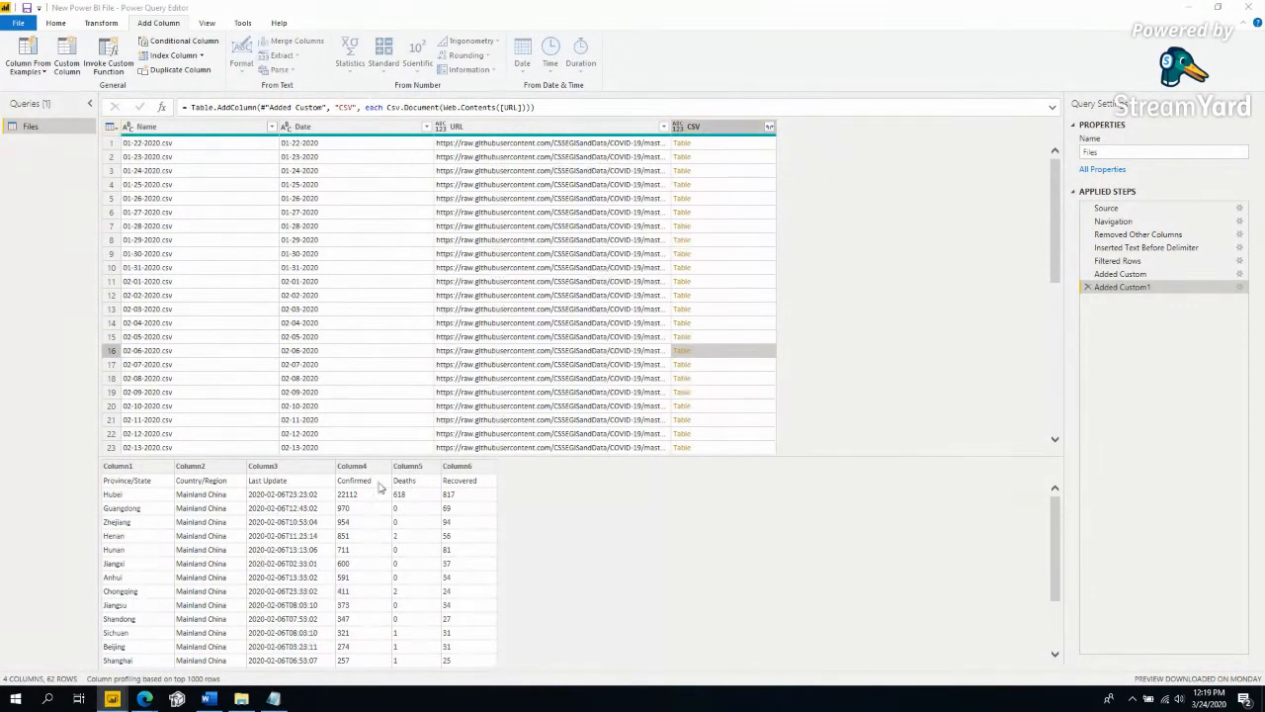
Start a custom column named Promote Headers and begin its formula with Table.PromoteHeaders(.
left_click(112, 127)
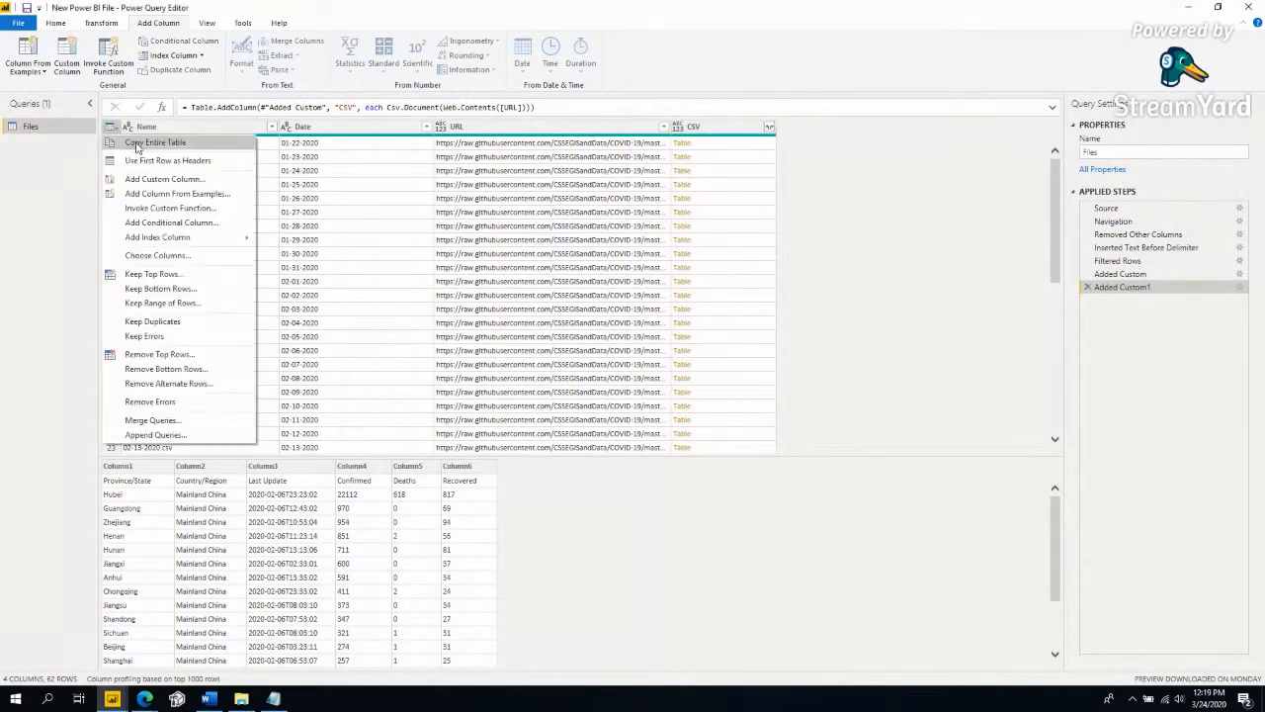
left_click(142, 183)
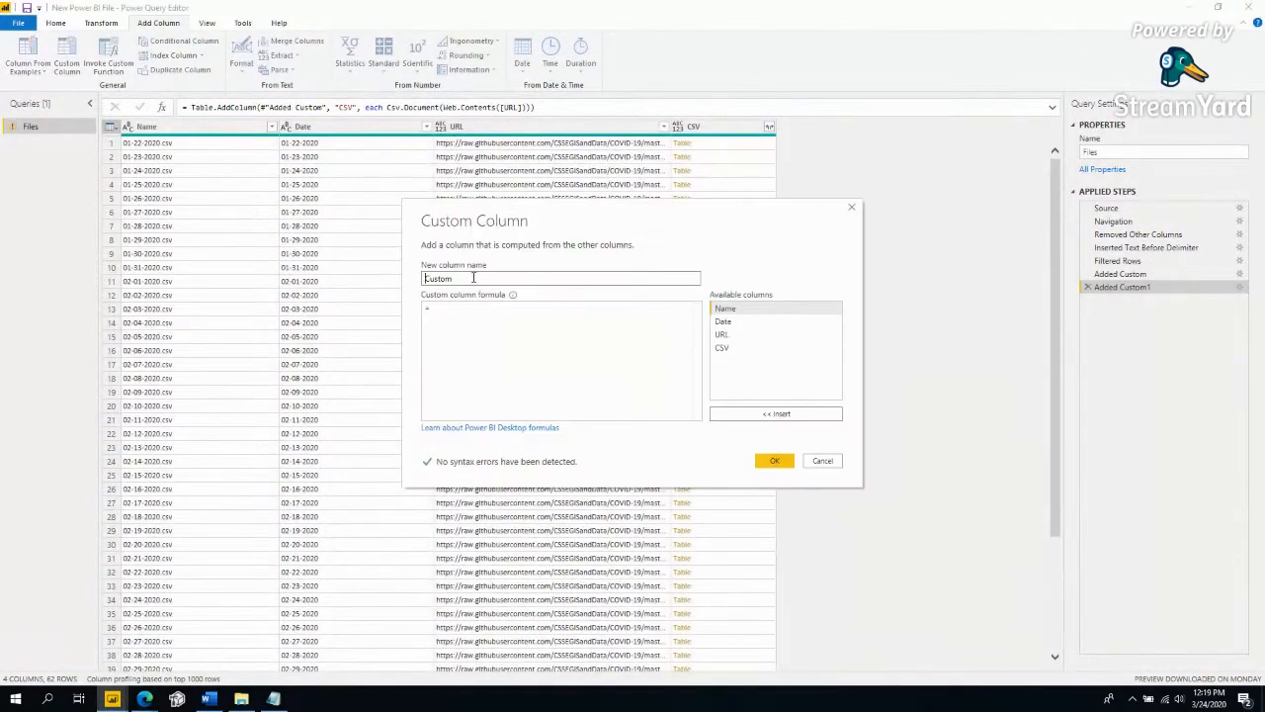
type("Promote Headers")
left_click(515, 374)
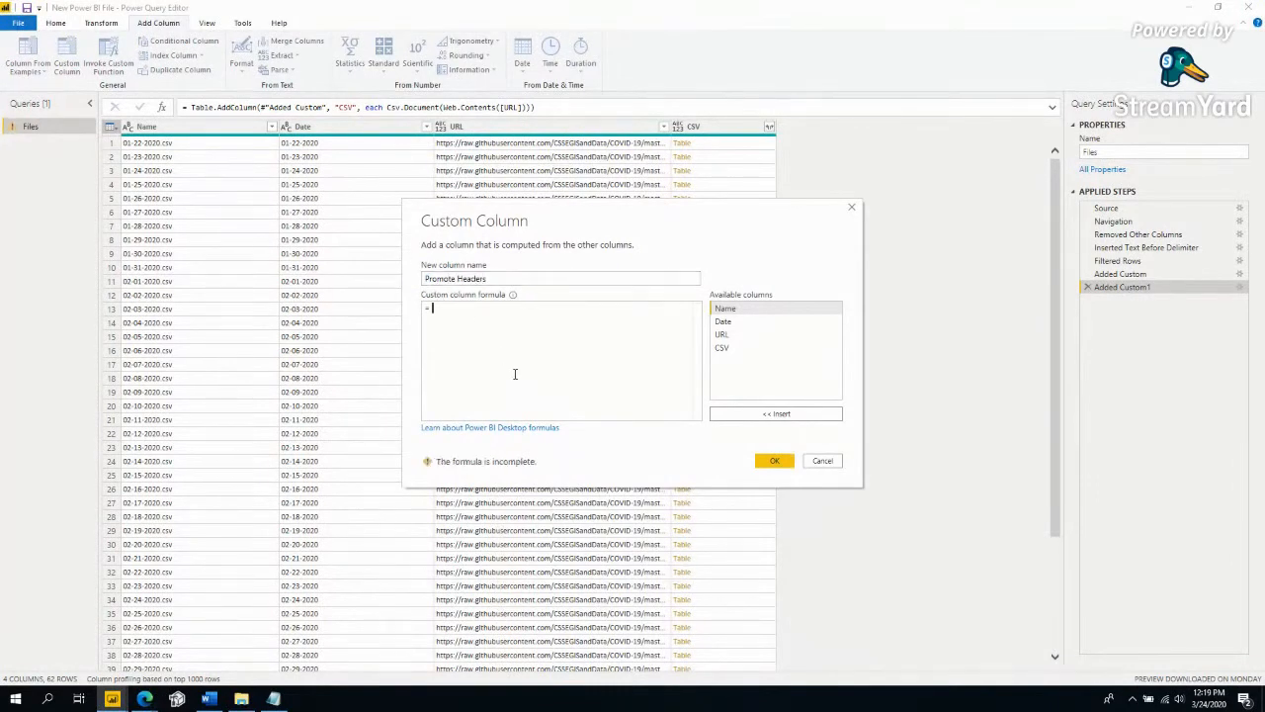
type("Table.Pr")
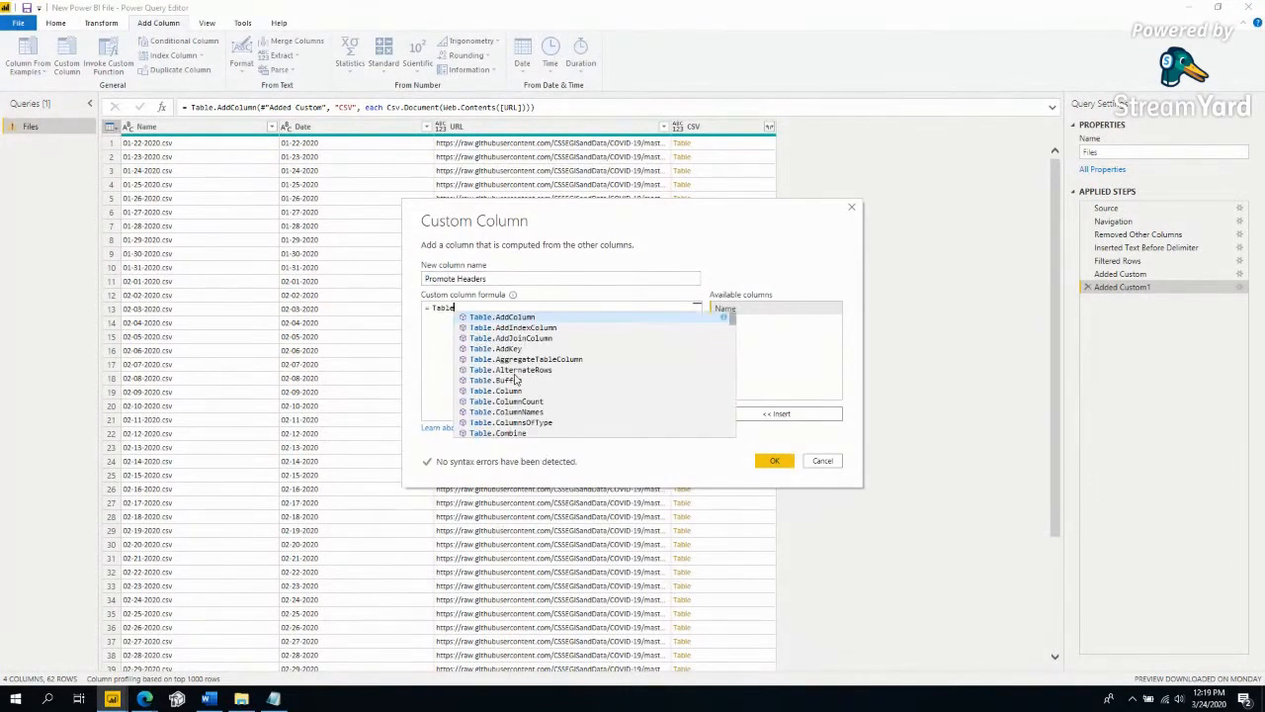
type("omoteH")
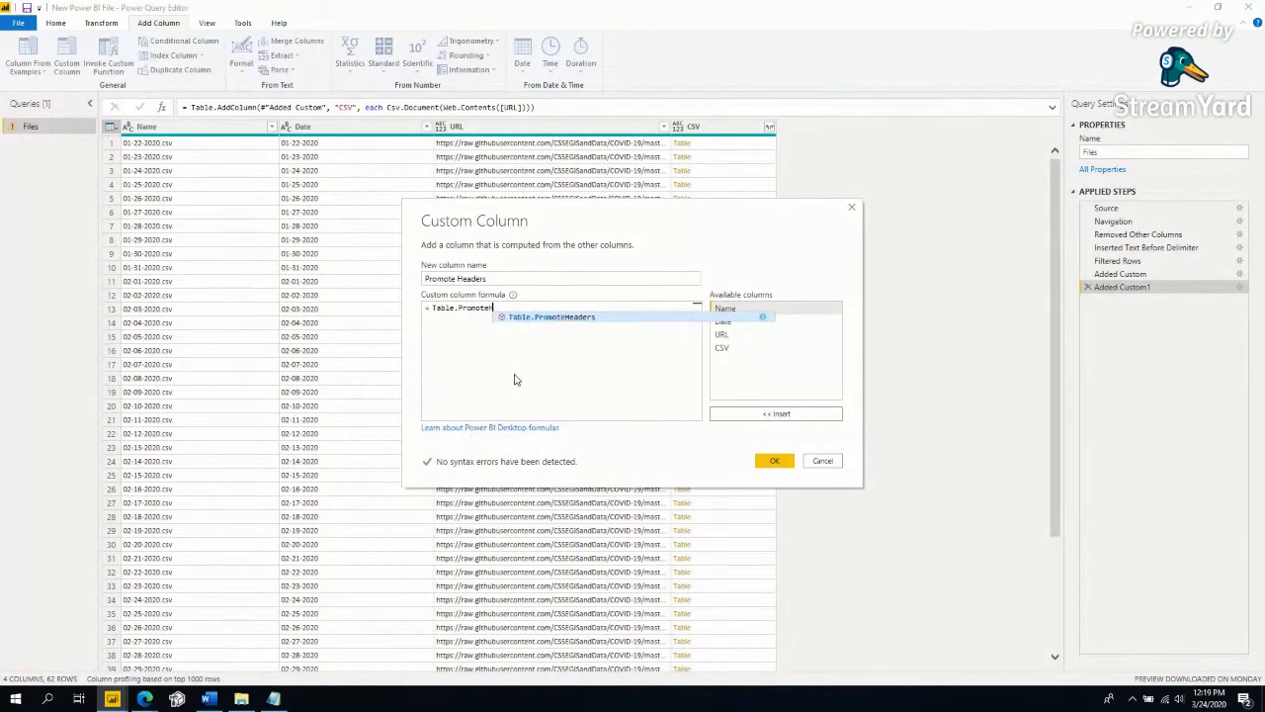
key("Tab")
type("(")
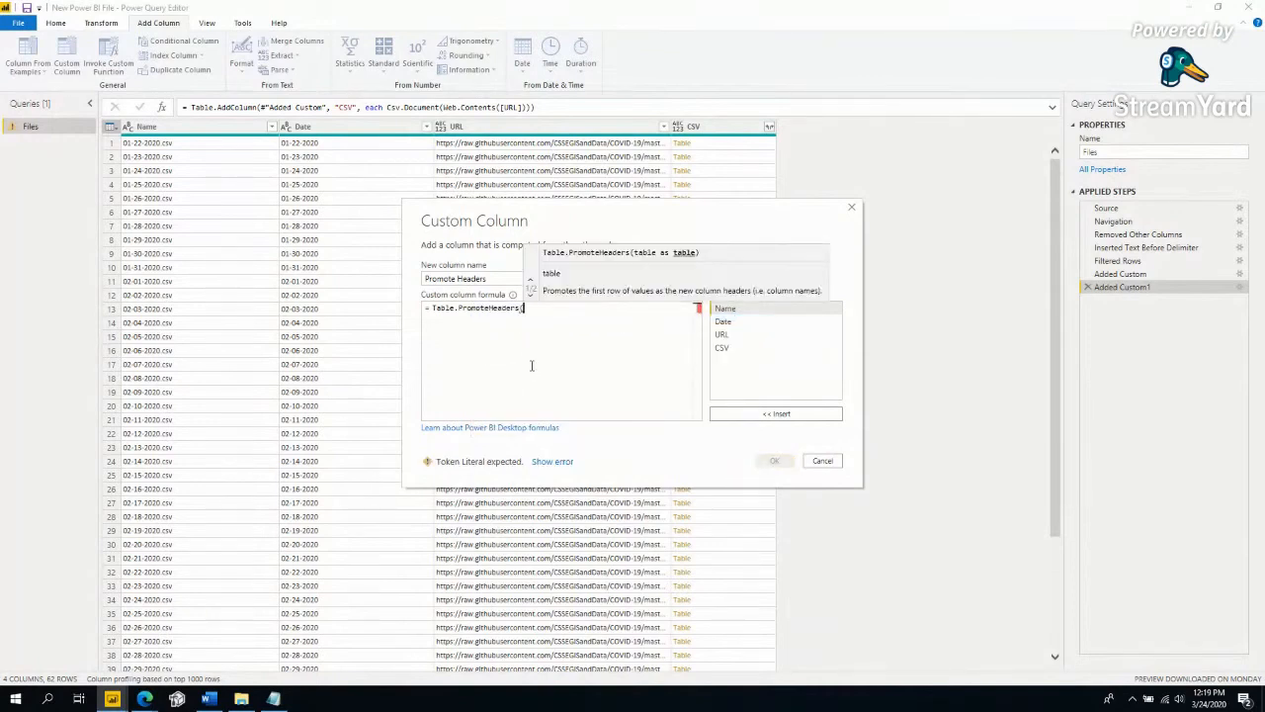
Complete the formula as Table.PromoteHeaders([CSV]) and add the Promote Headers column to the Files query.
double_click(513, 311)
left_click(564, 336)
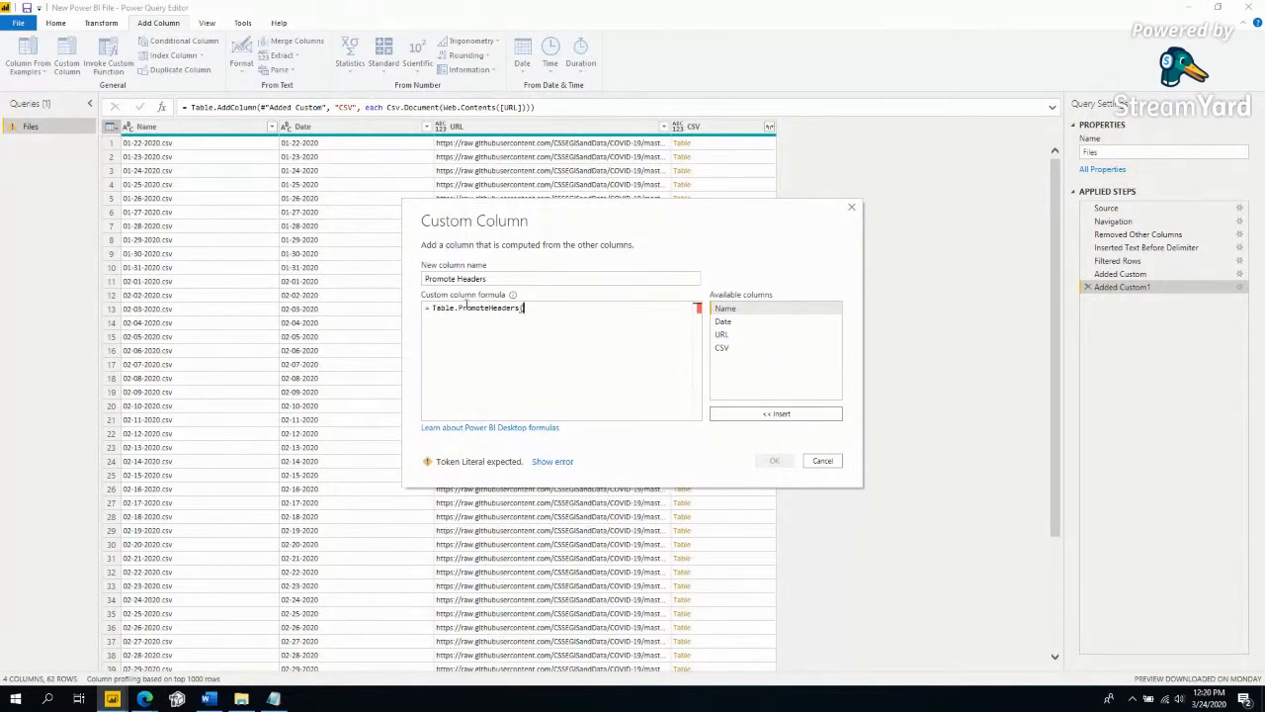
key("shift+Home")
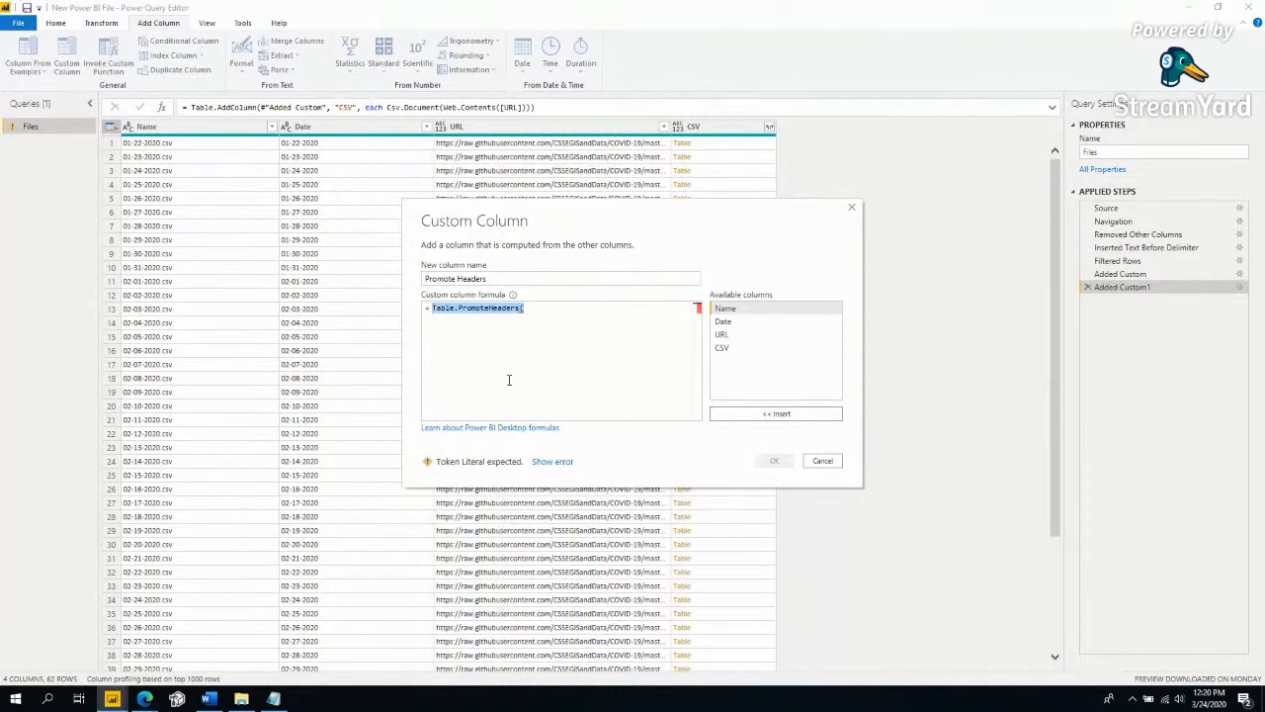
left_click(553, 375)
double_click(485, 308)
double_click(448, 307)
left_click(546, 332)
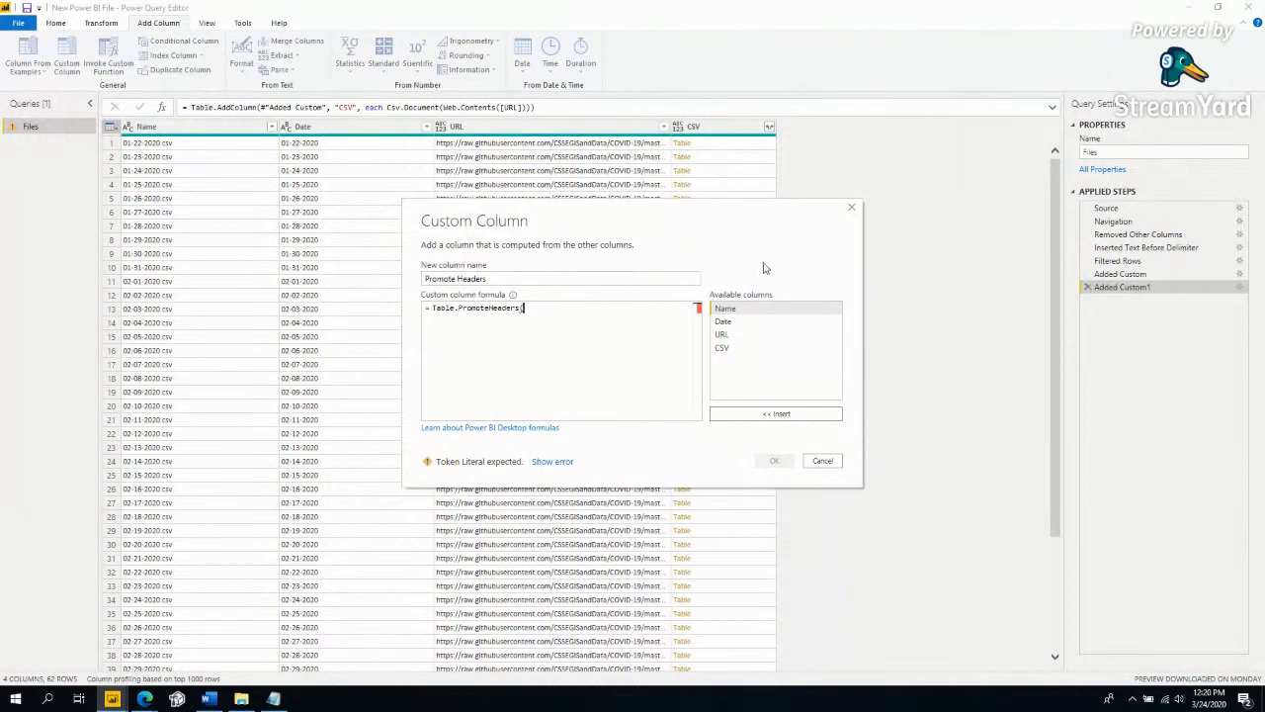
double_click(726, 347)
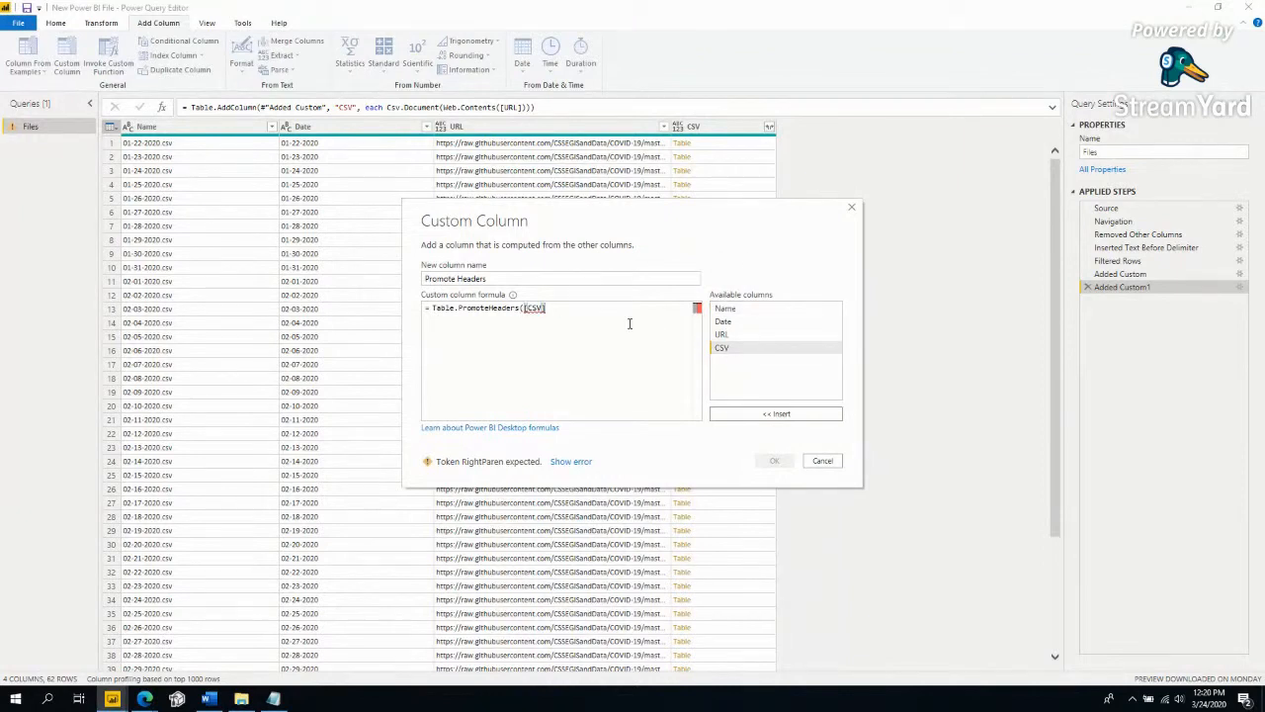
type(")")
left_click(771, 461)
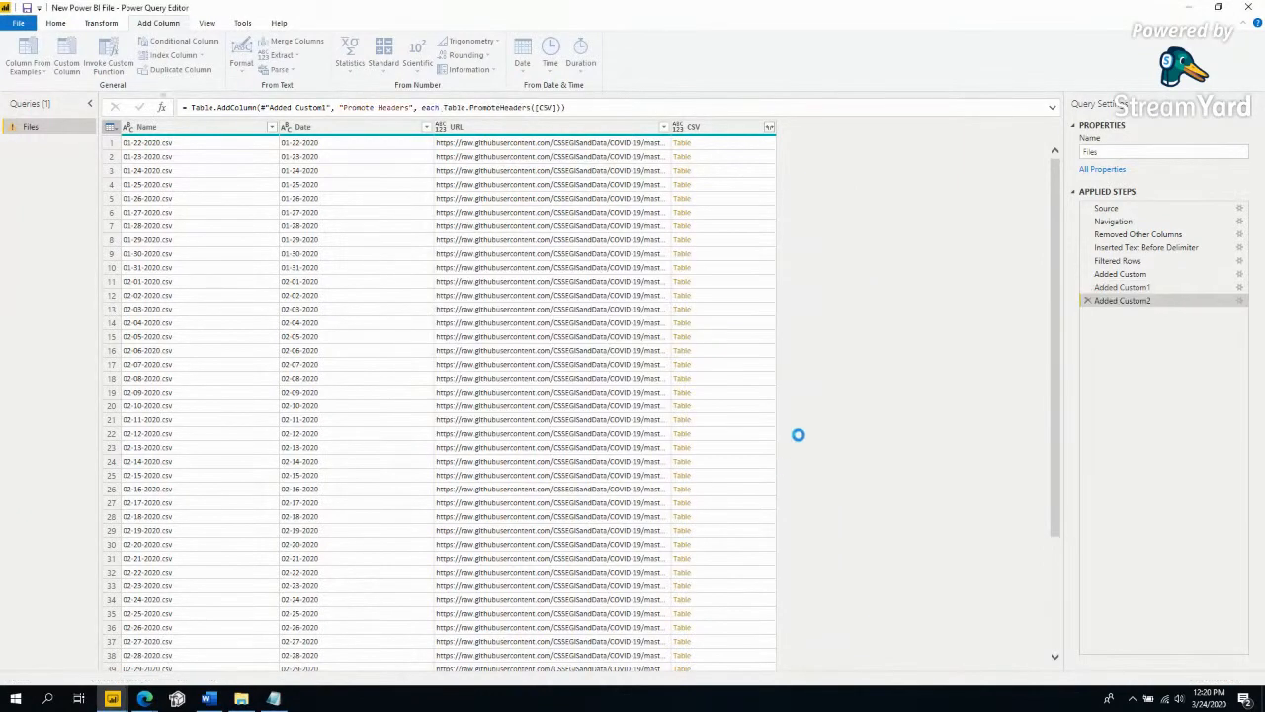
Preview the Promote Headers tables for 01-30-2020 and 01-22-2020 to check their column headers.
left_click(845, 254)
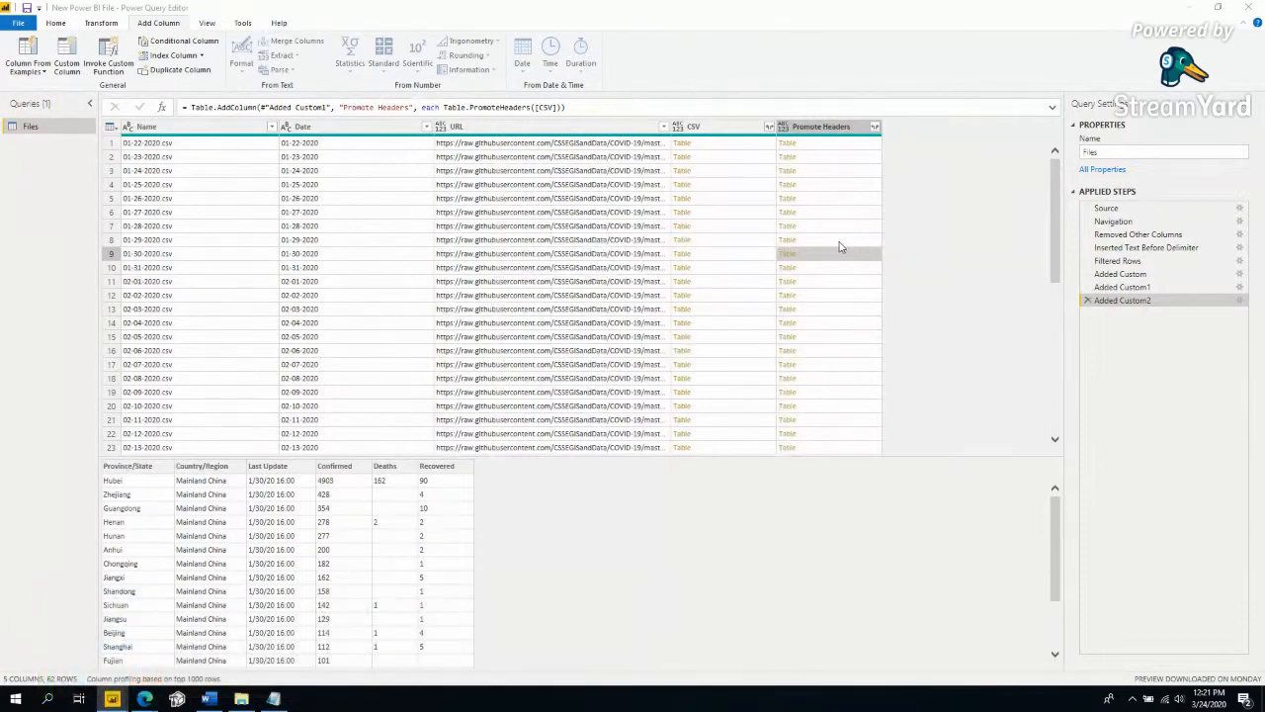
left_click(833, 147)
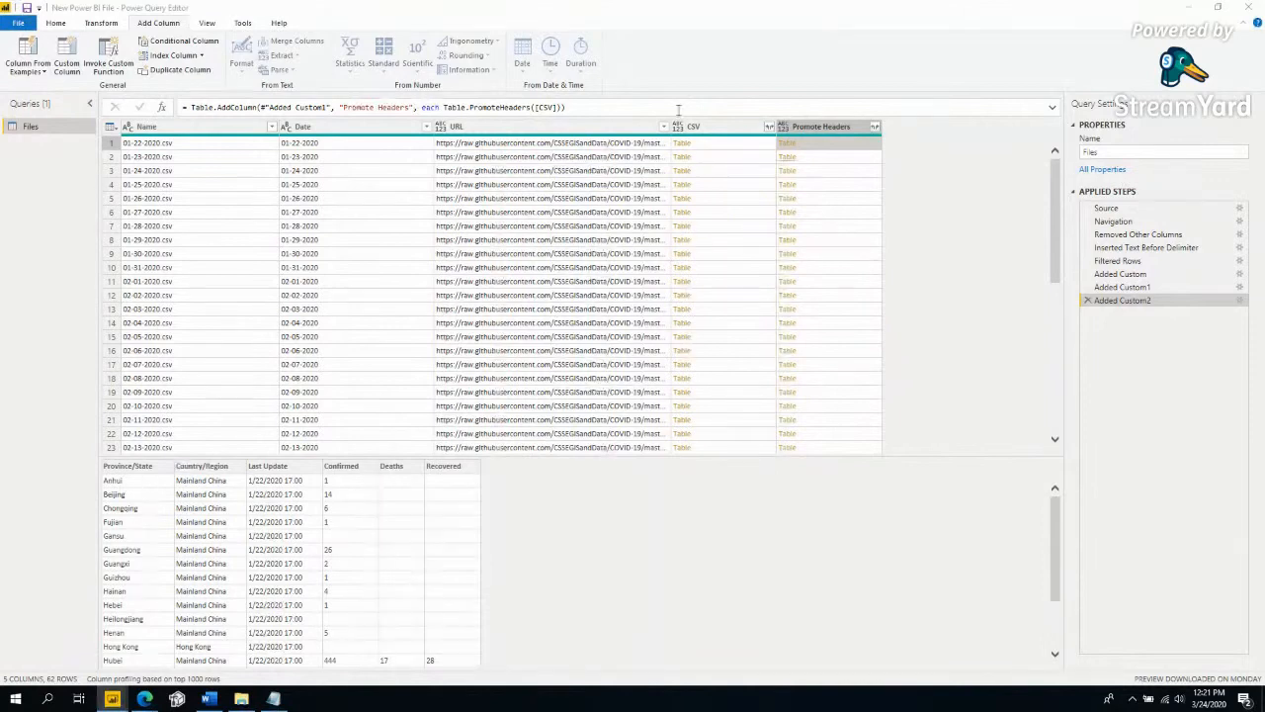
Keep only the URL, Date and Promote Headers columns in the Files query, in that order, and remove all other columns.
left_click(460, 128)
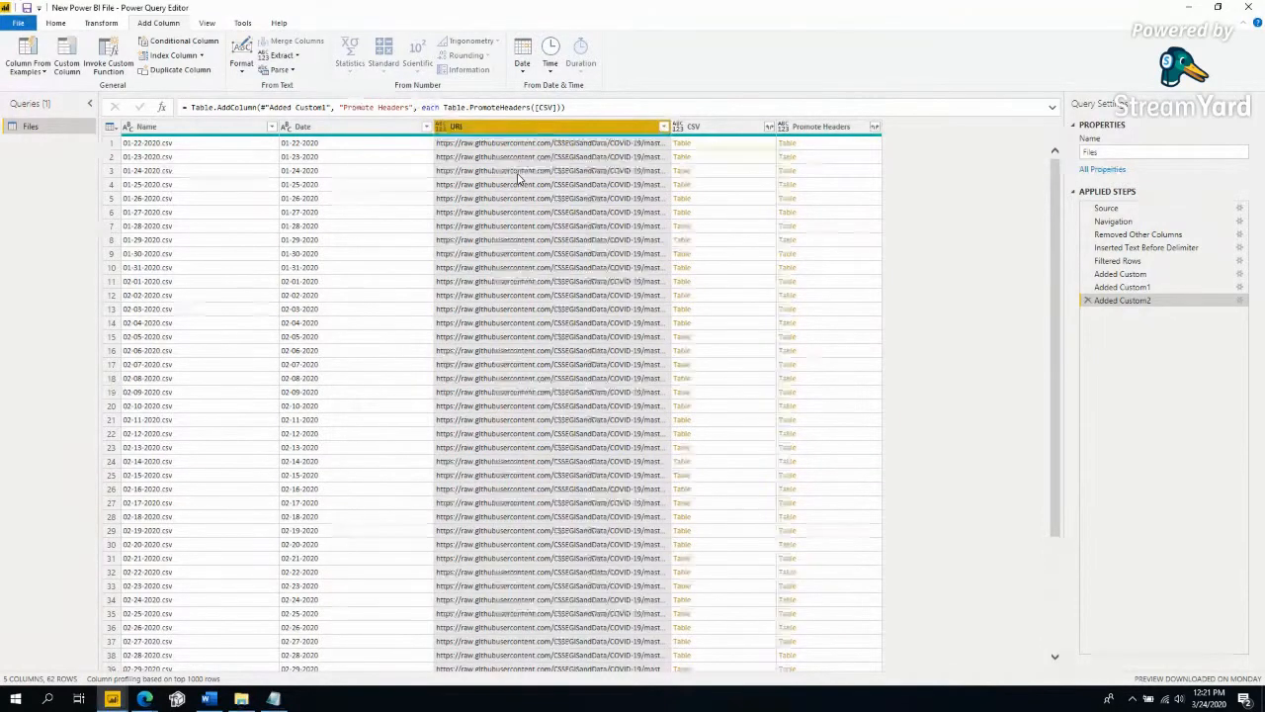
left_click(393, 128, "ctrl")
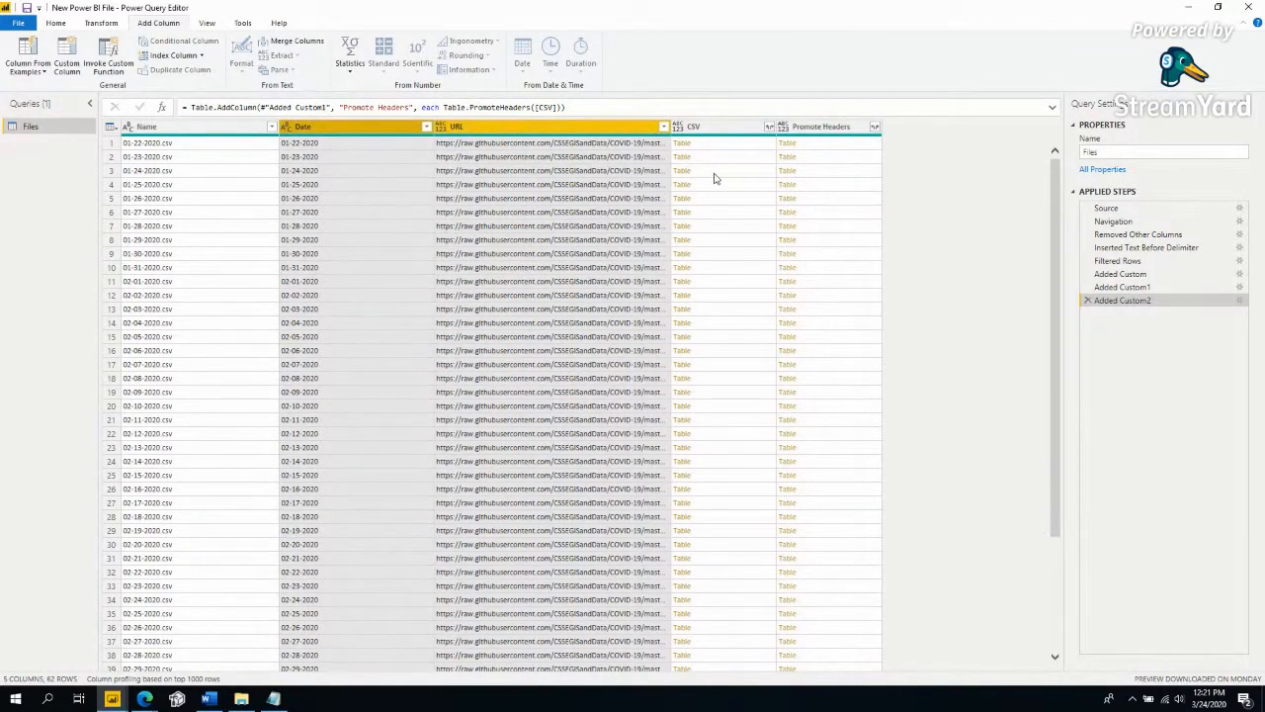
left_click(828, 131, "ctrl")
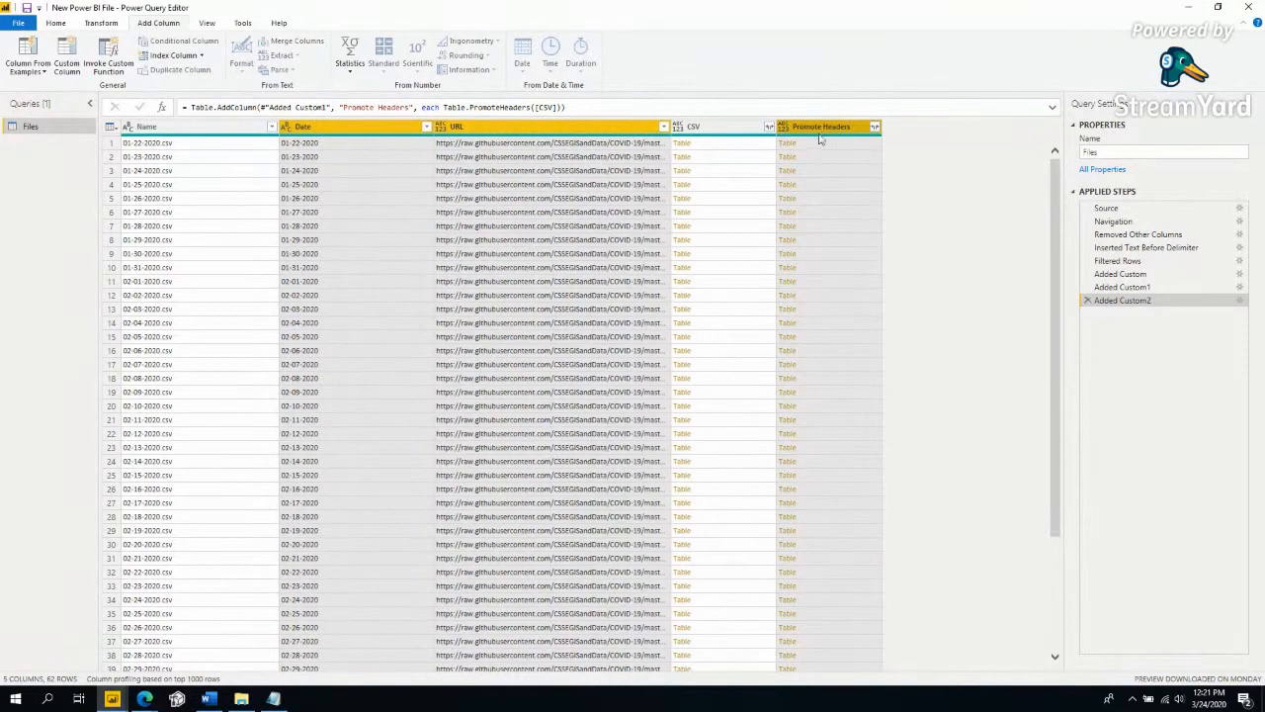
left_click(584, 130)
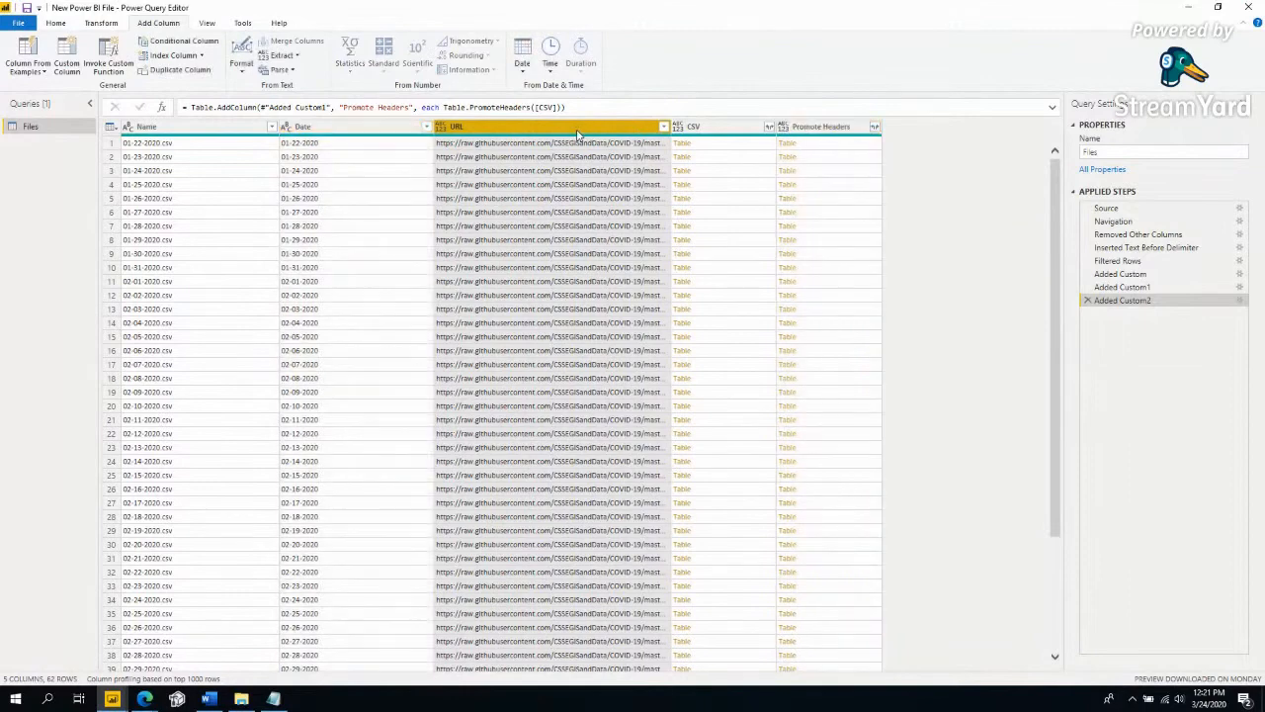
left_click(391, 127, "ctrl")
left_click(832, 127, "ctrl")
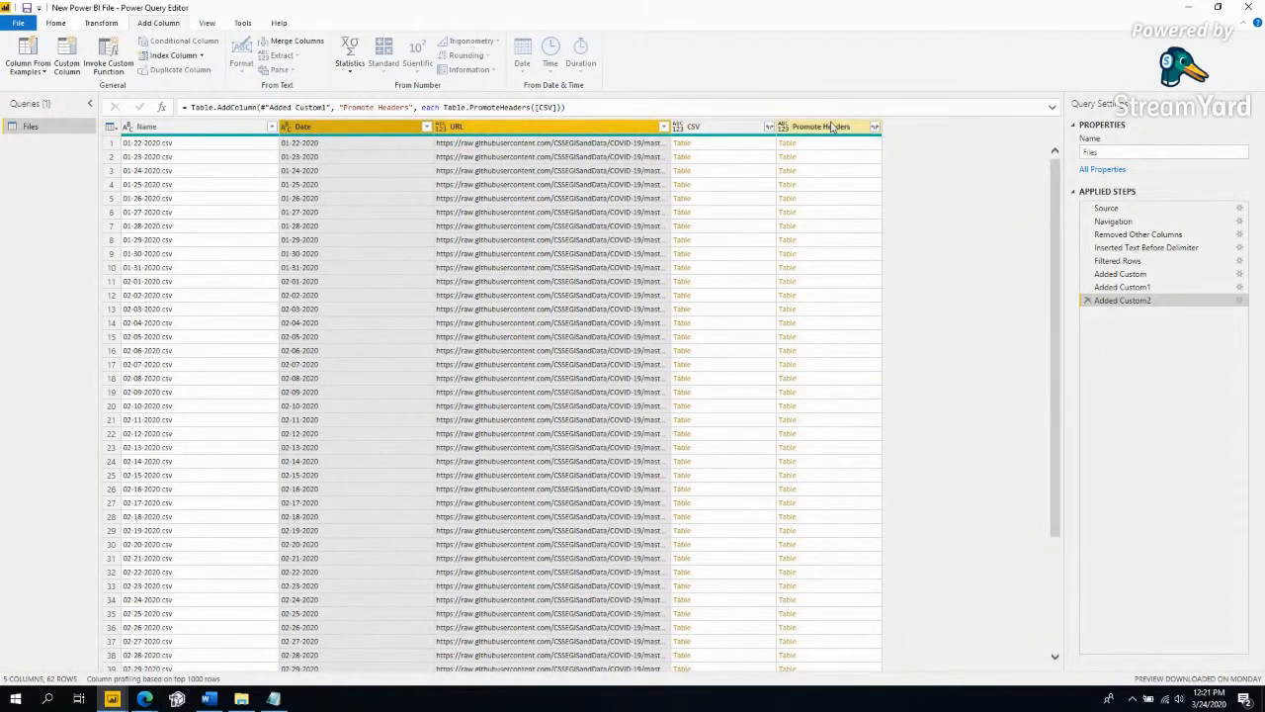
right_click(833, 127)
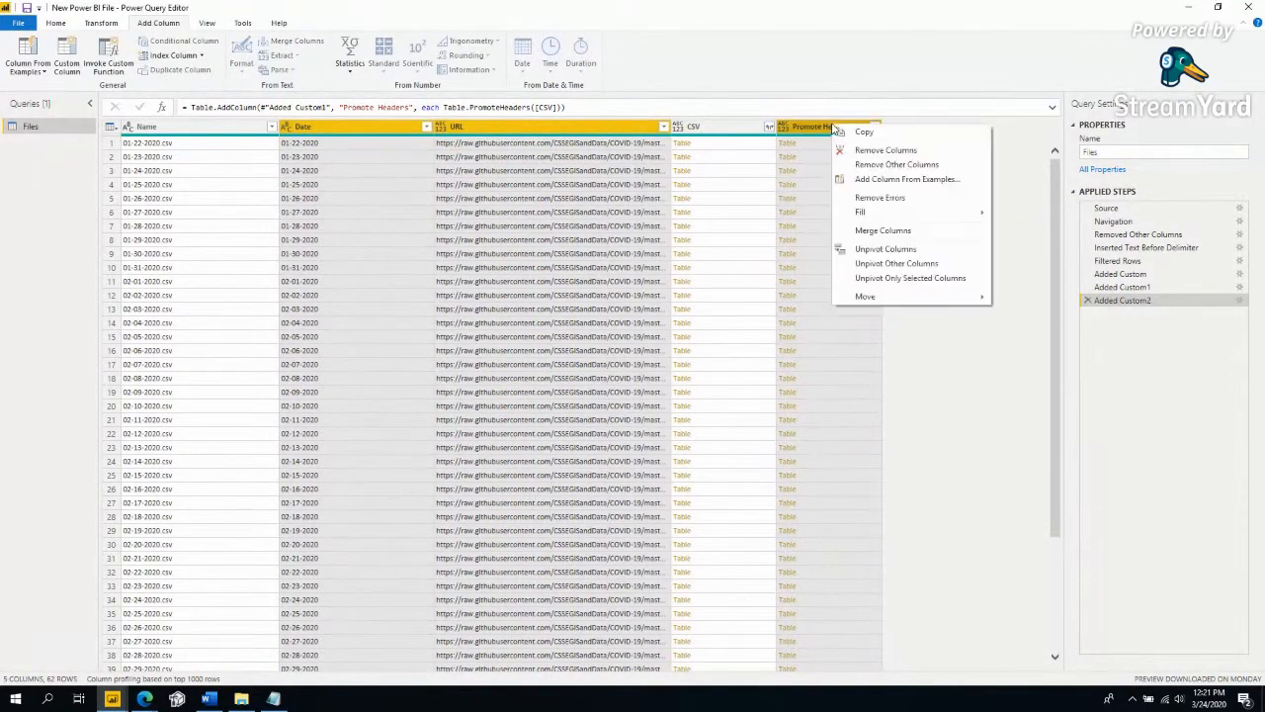
left_click(869, 166)
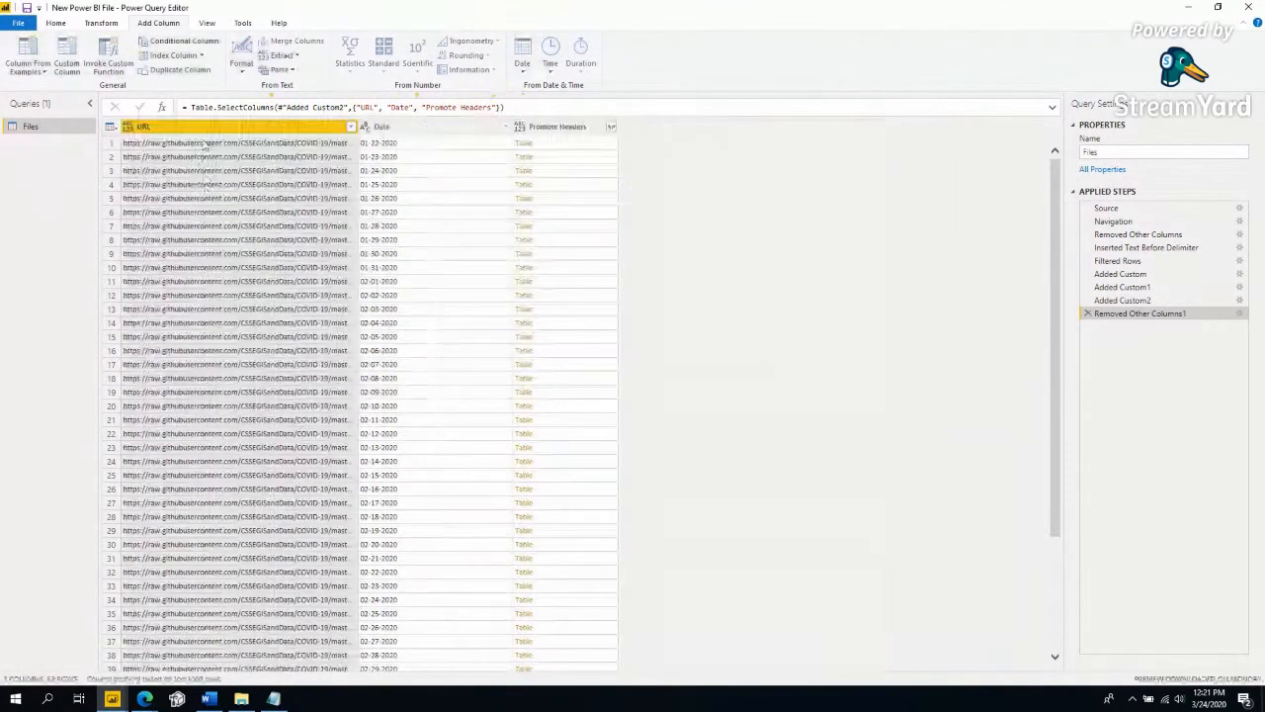
left_click(422, 132)
left_click(295, 133)
left_click(418, 133)
left_click(562, 133)
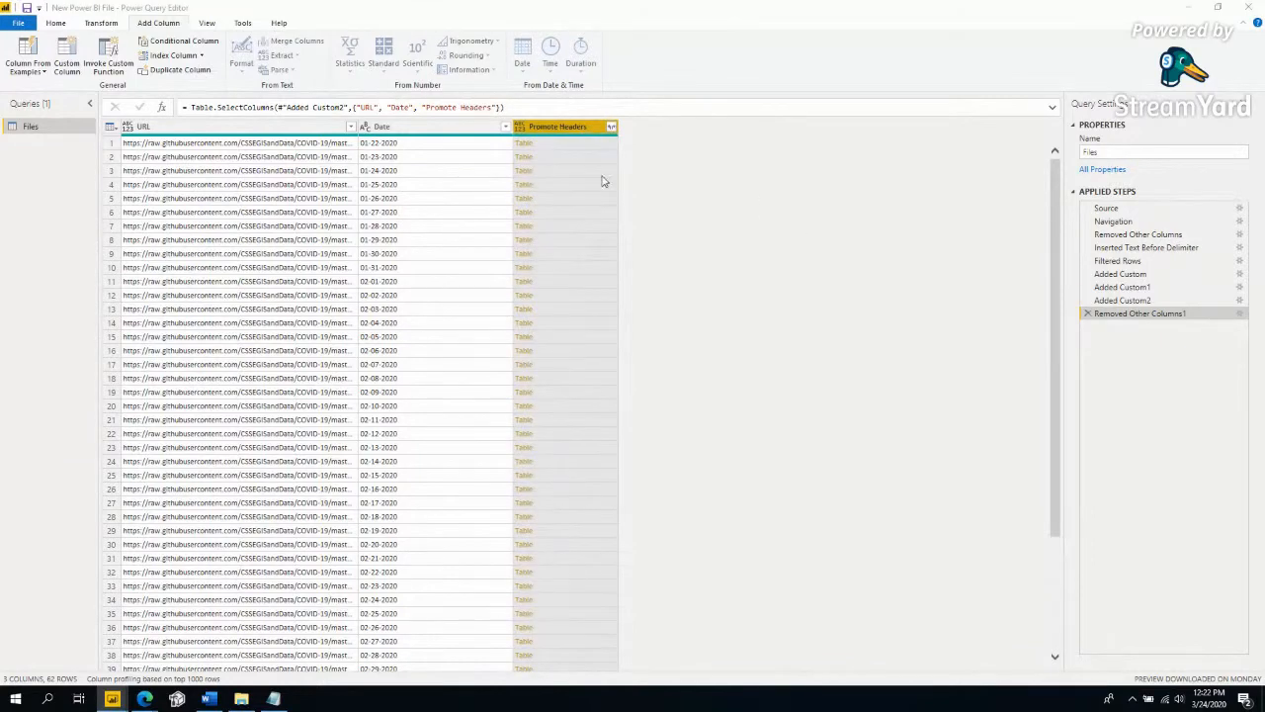
Preview the Promote Headers tables for 03-23-2020, 03-22-2020 and 03-11-2020 to compare their column layouts, and check the last row's date.
left_click(461, 130)
scroll(500, 302, "down", 8)
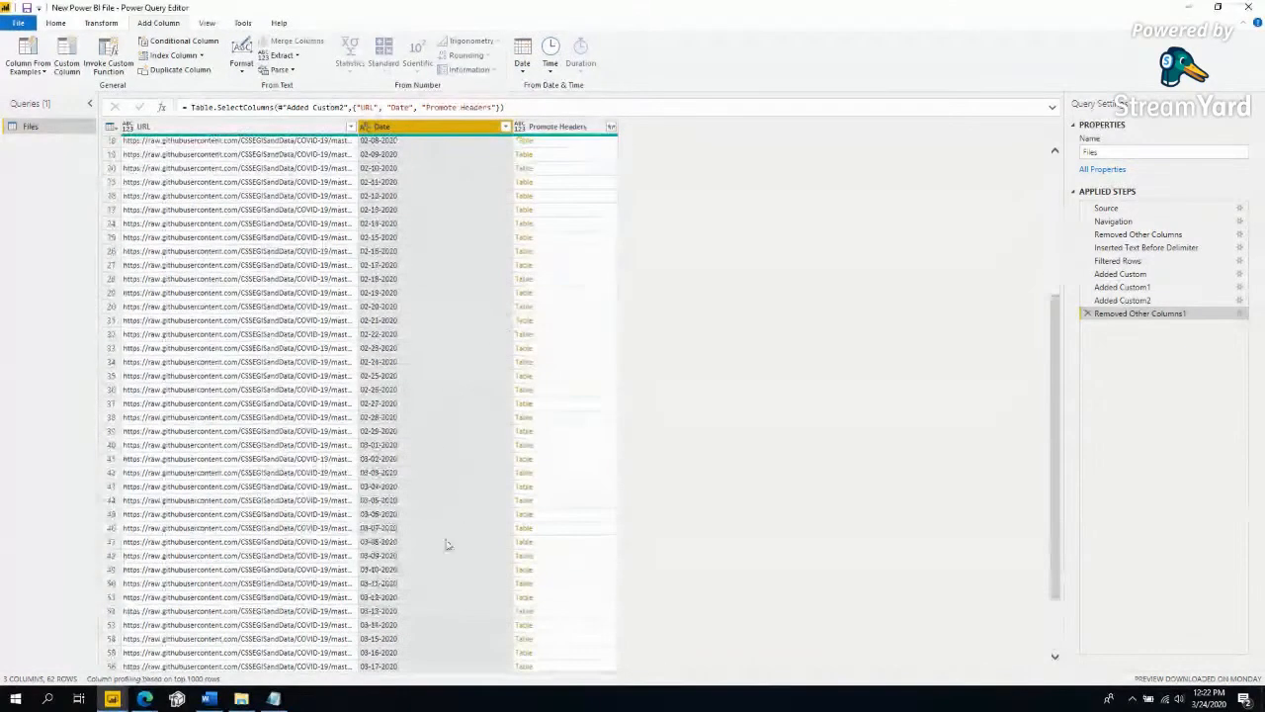
left_click(557, 665)
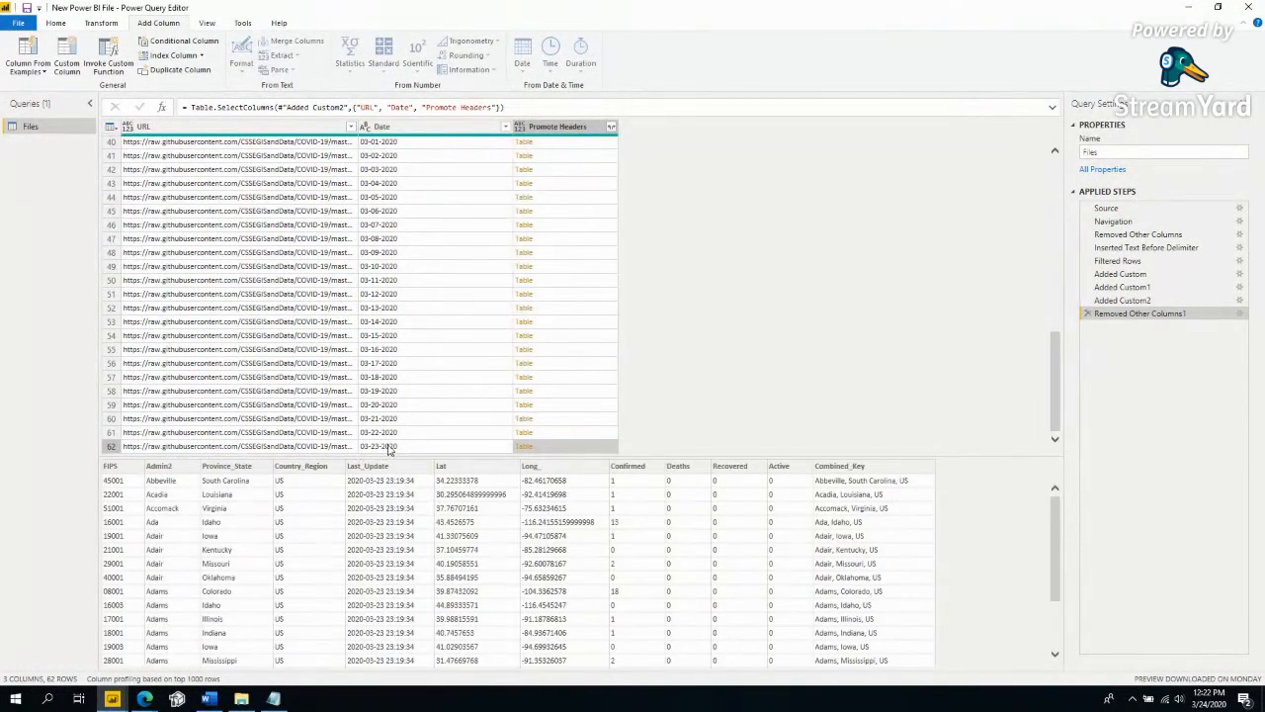
left_click(541, 432)
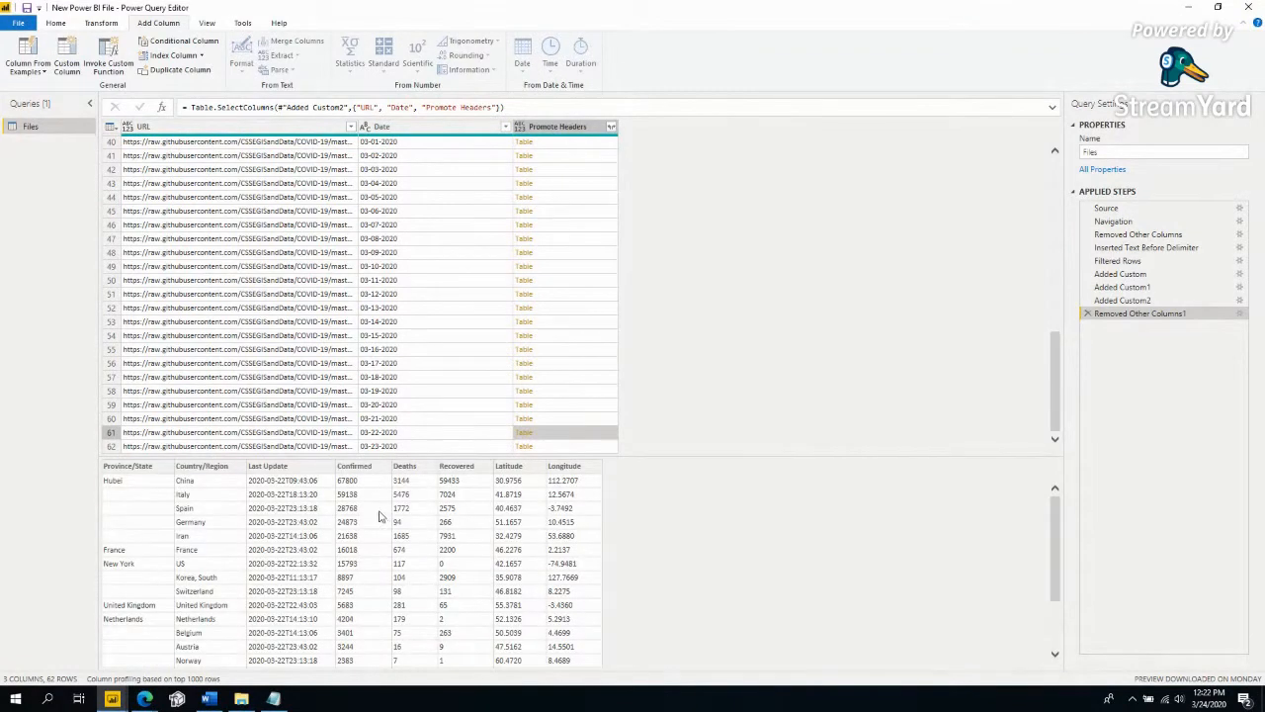
left_click(536, 445)
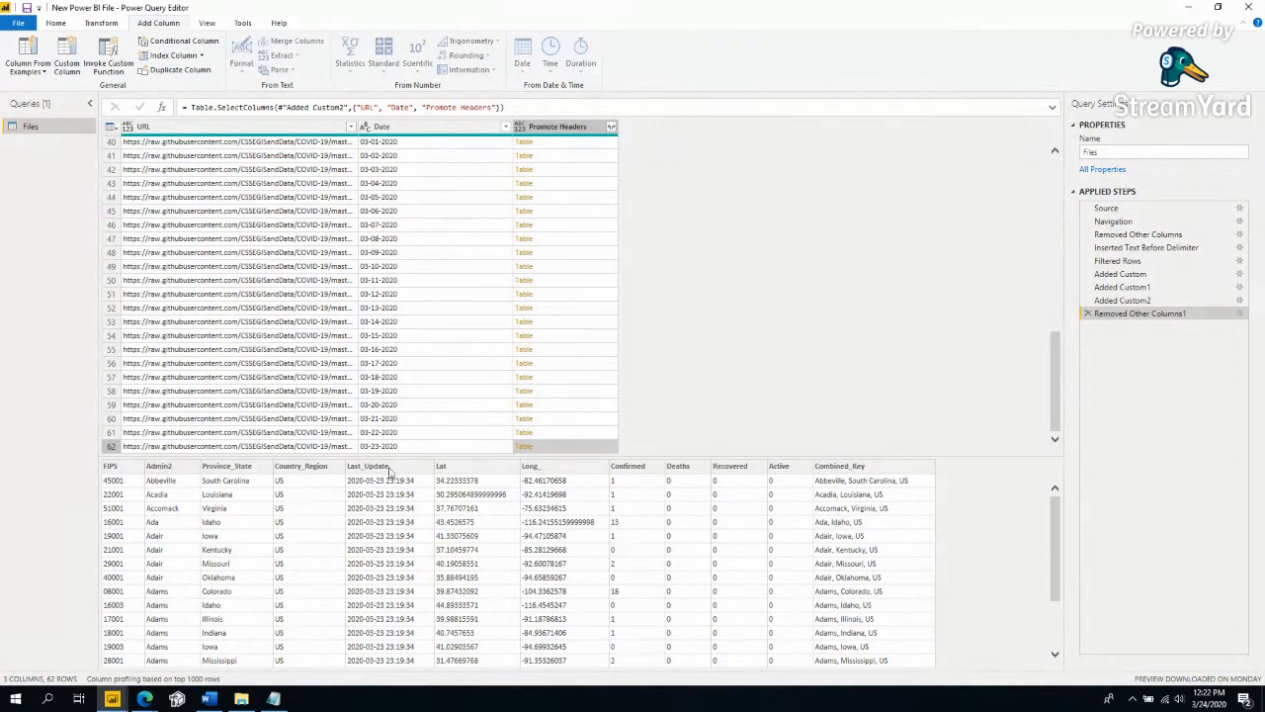
left_click(573, 281)
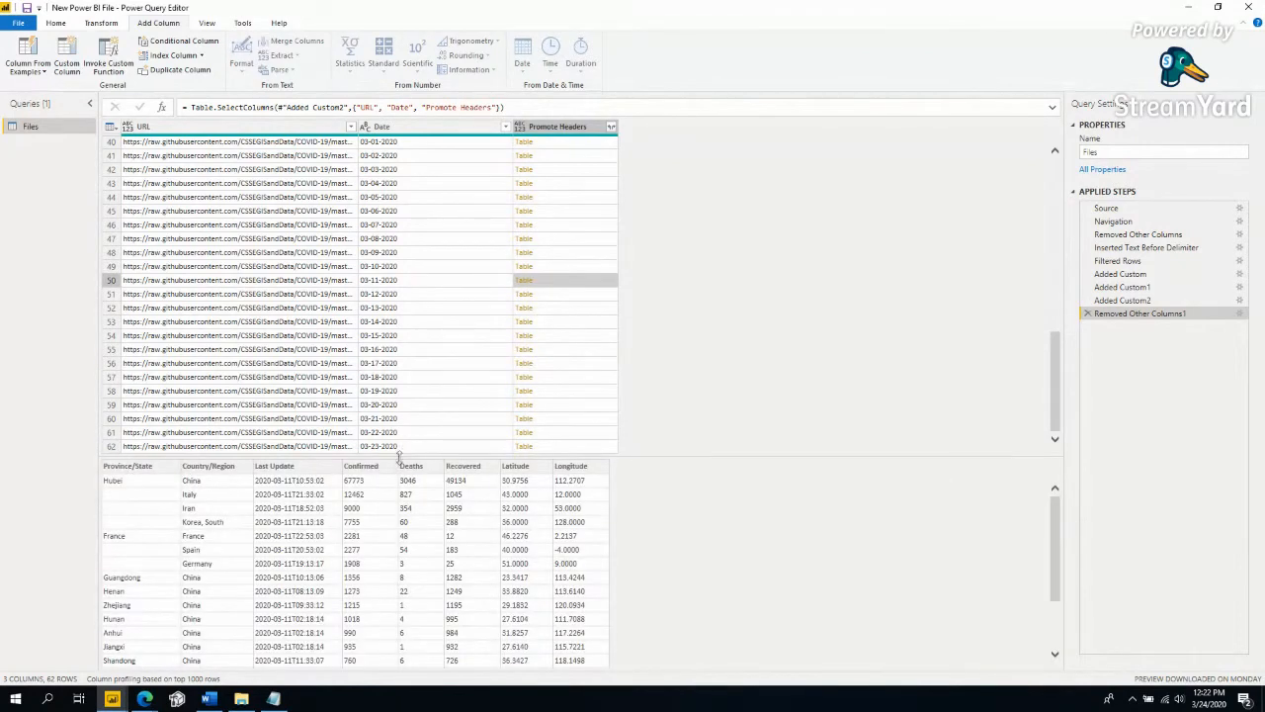
left_click(554, 445)
left_click(400, 445)
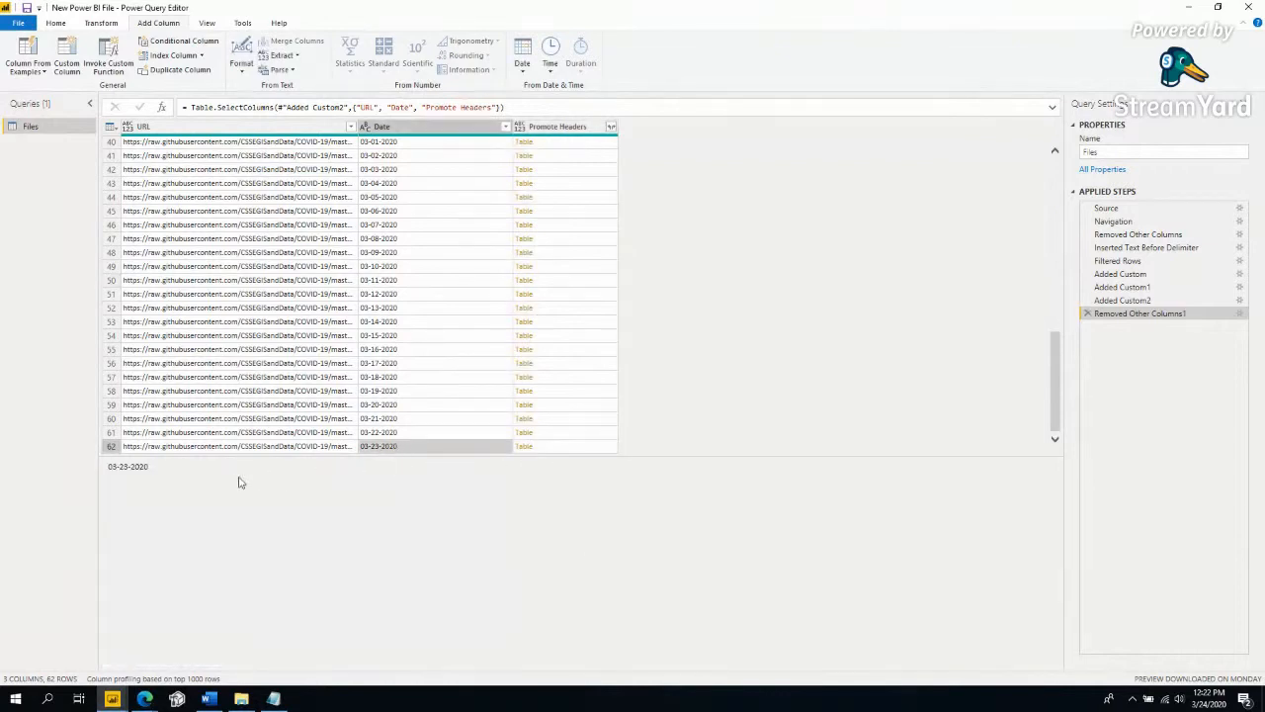
left_click_drag(150, 466, 107, 466)
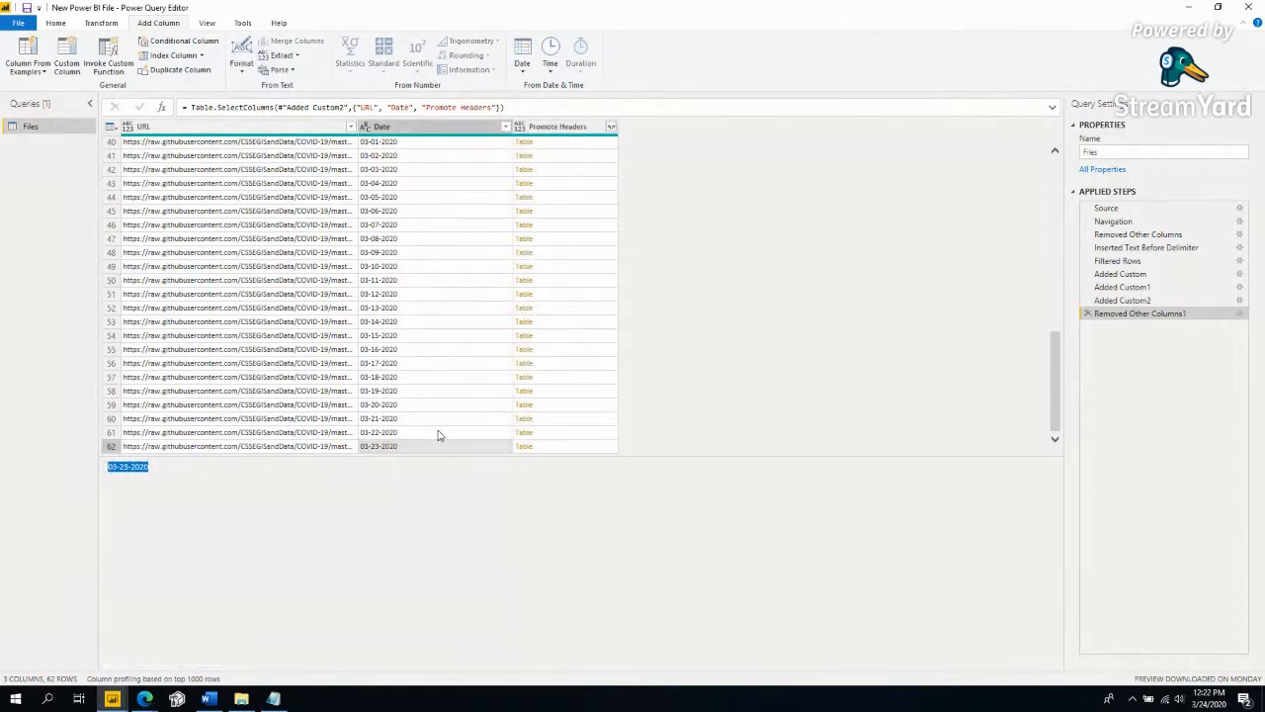
Filter the Date column to exclude 03-23-2020.
left_click(505, 126)
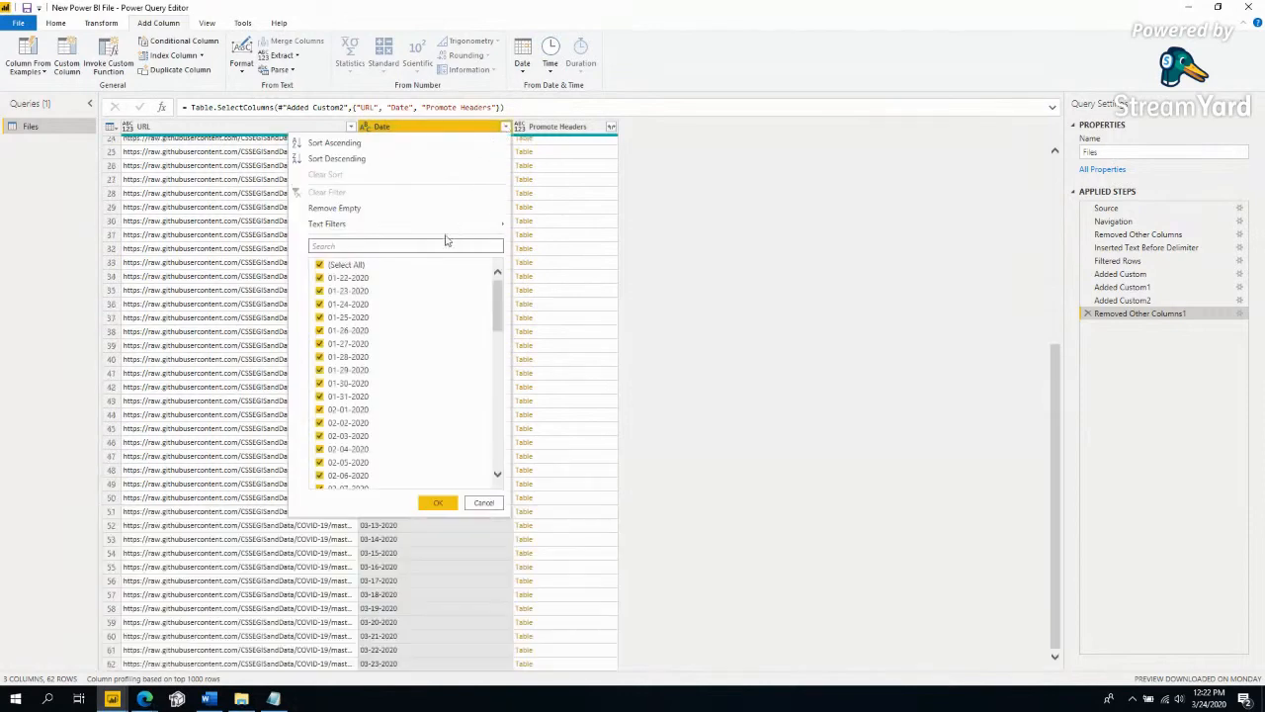
left_click(344, 264)
left_click(344, 265)
left_click_drag(499, 304, 484, 460)
left_click(339, 485)
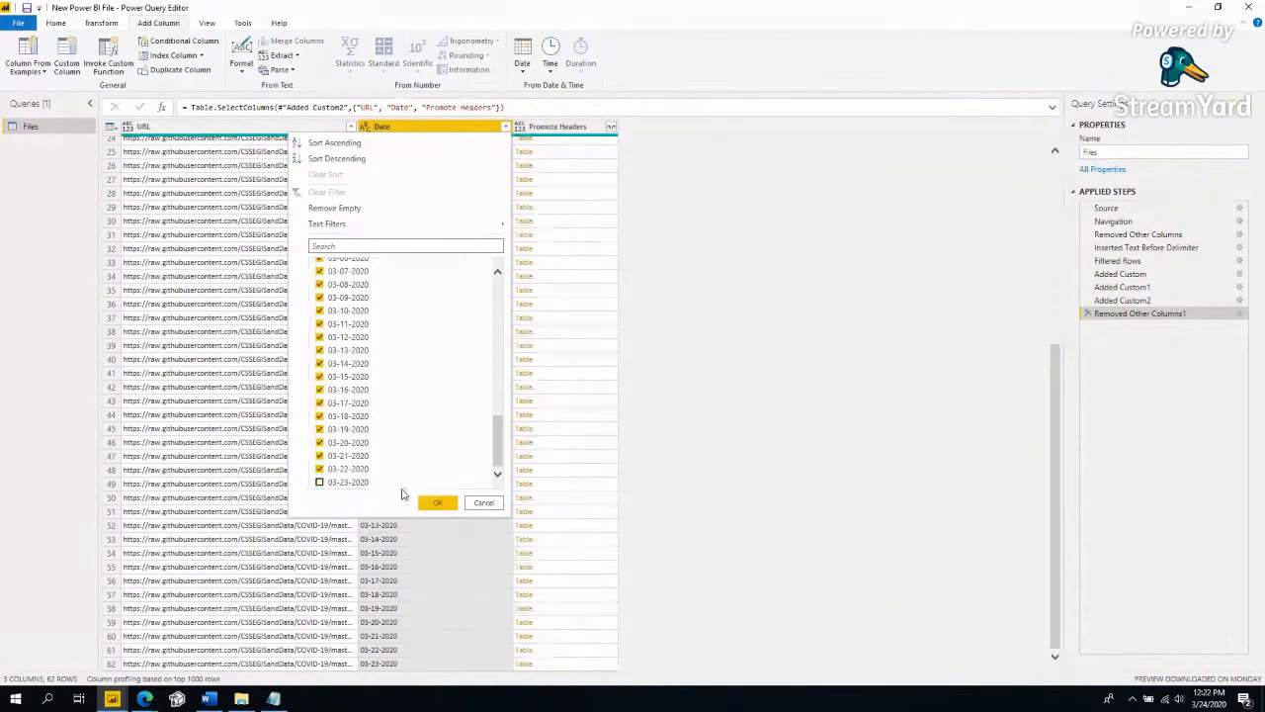
left_click(437, 502)
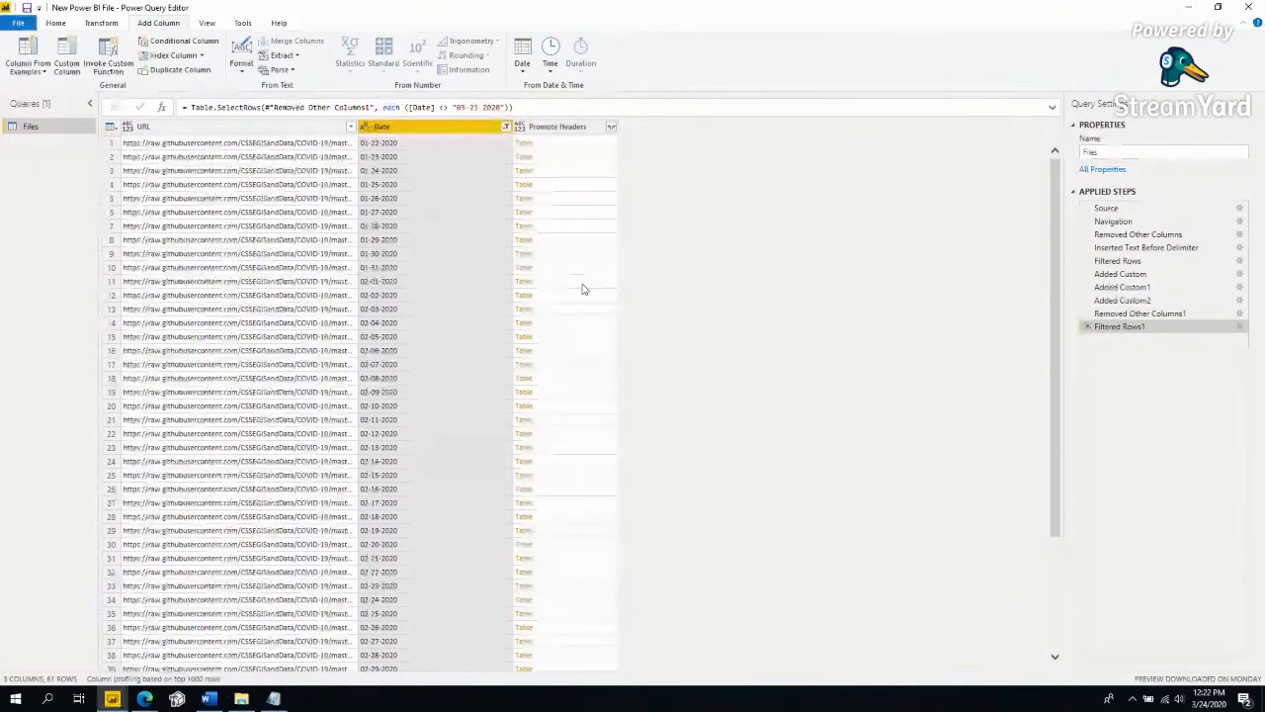
left_click(480, 267)
Expand the Promote Headers tables into all their columns, including Latitude and Longitude, without the original column name as prefix.
left_click(558, 127)
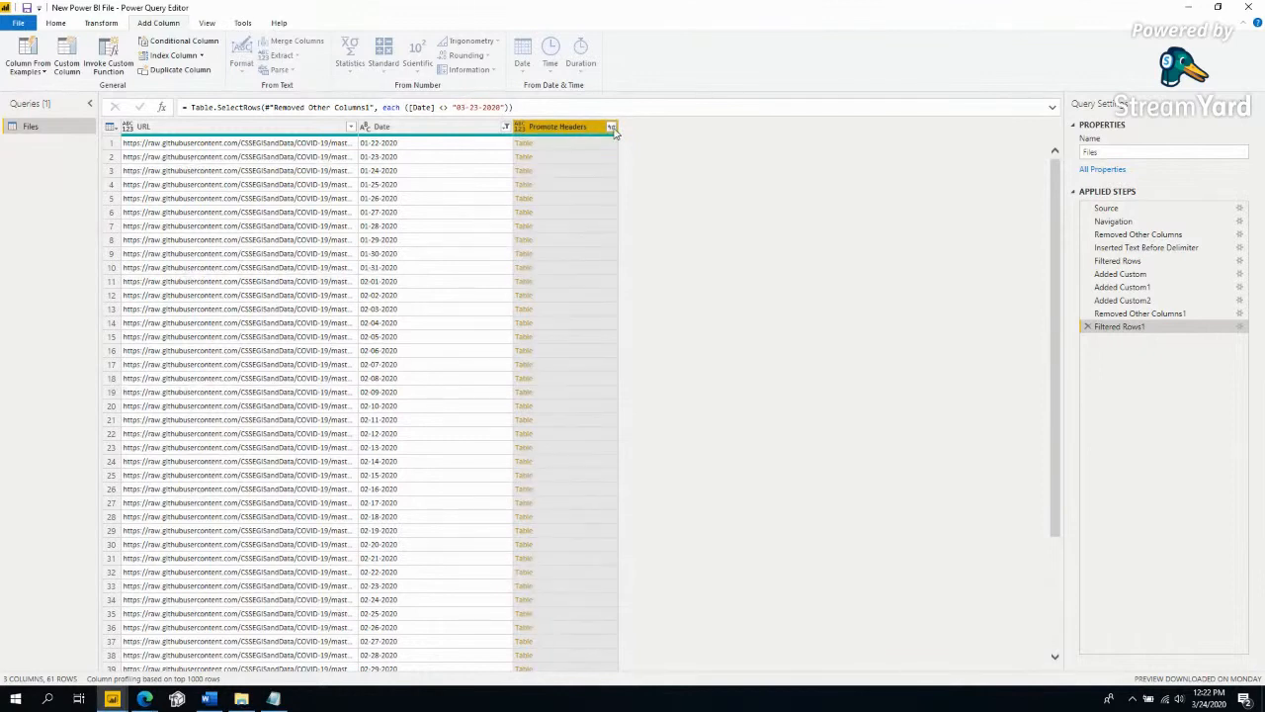
left_click(612, 127)
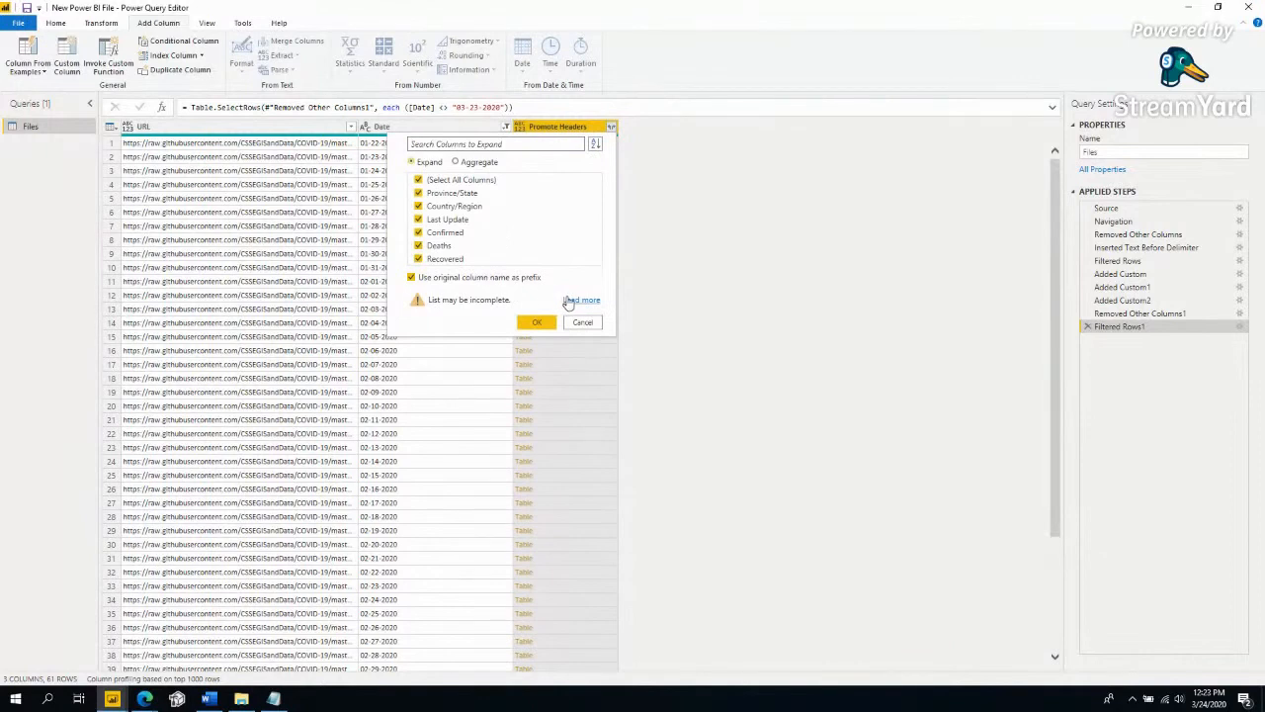
left_click(570, 300)
left_click(411, 303)
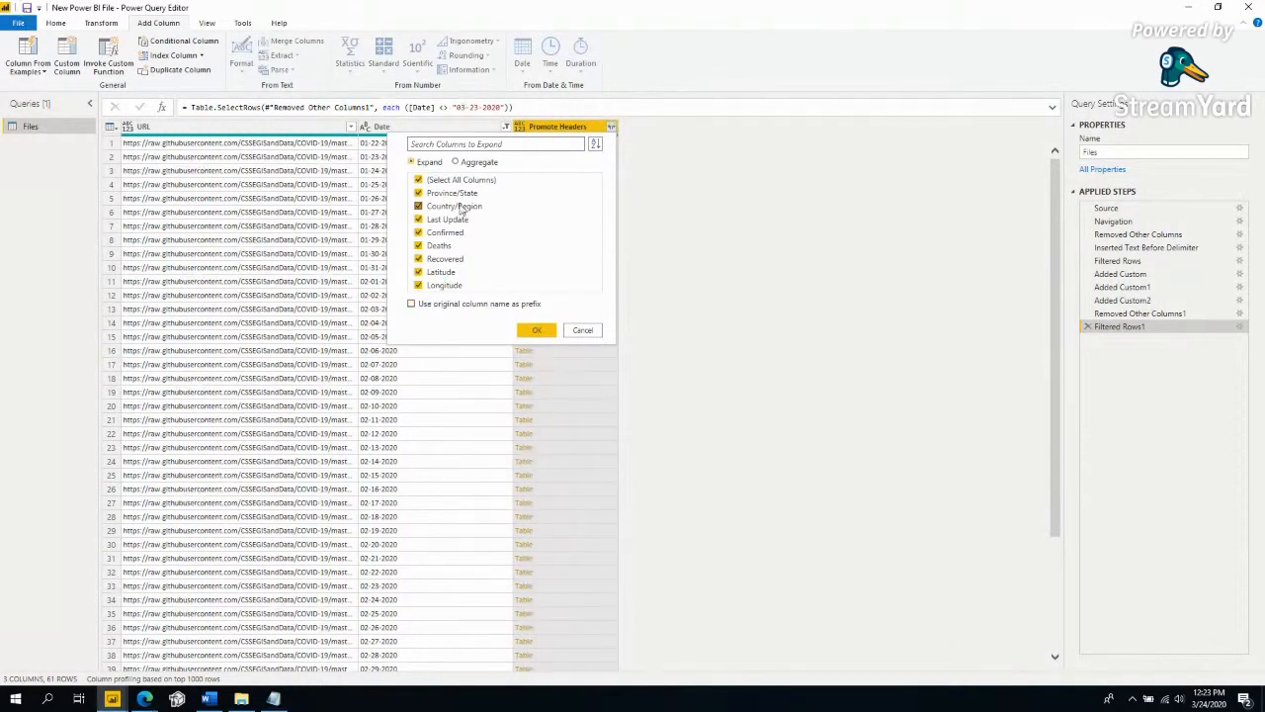
left_click(535, 331)
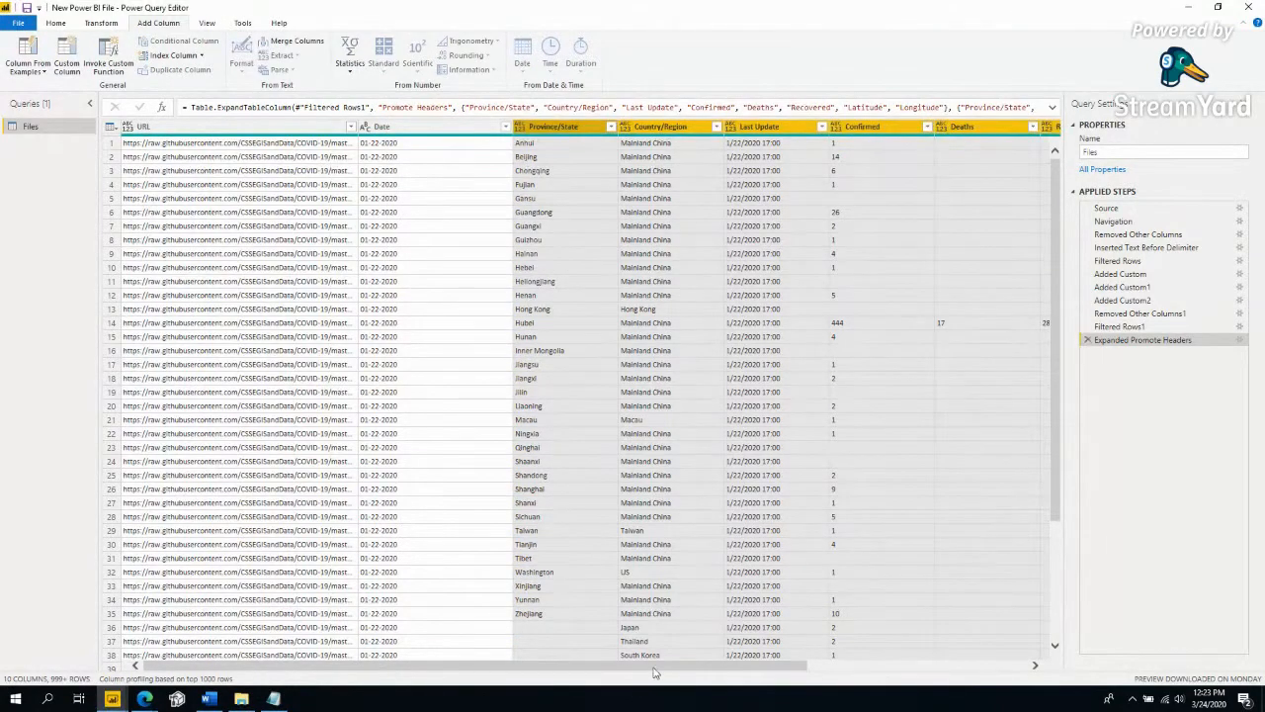
Examine the expanded rows across several dates, checking the Last Update and Confirmed columns.
left_click_drag(653, 672, 810, 669)
scroll(607, 338, "down", 4)
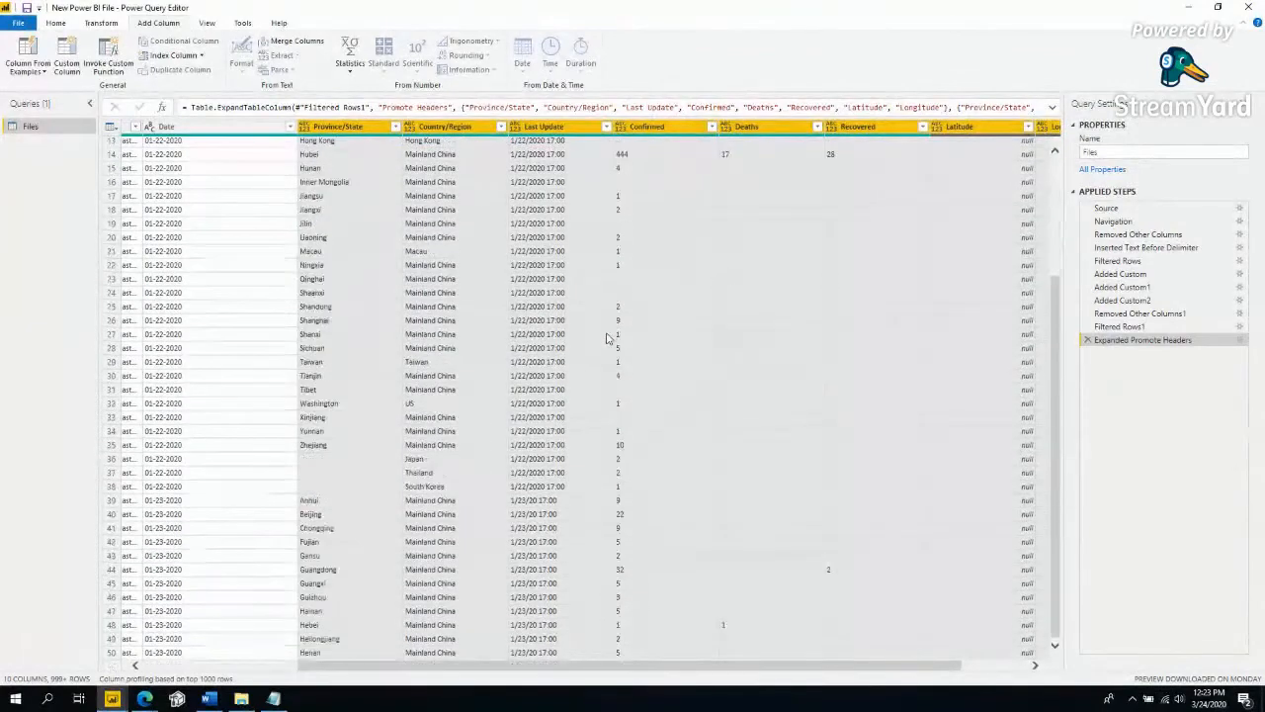
scroll(607, 338, "down", 20)
scroll(607, 338, "down", 20)
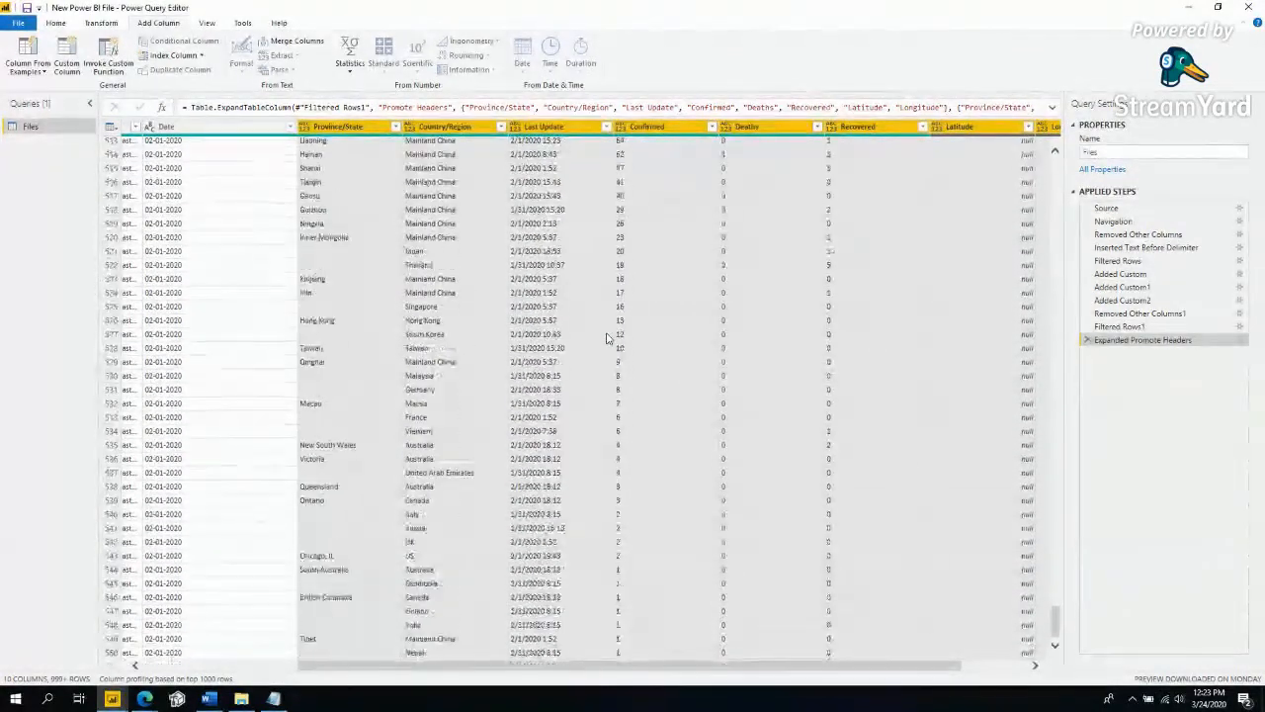
scroll(607, 338, "down", 20)
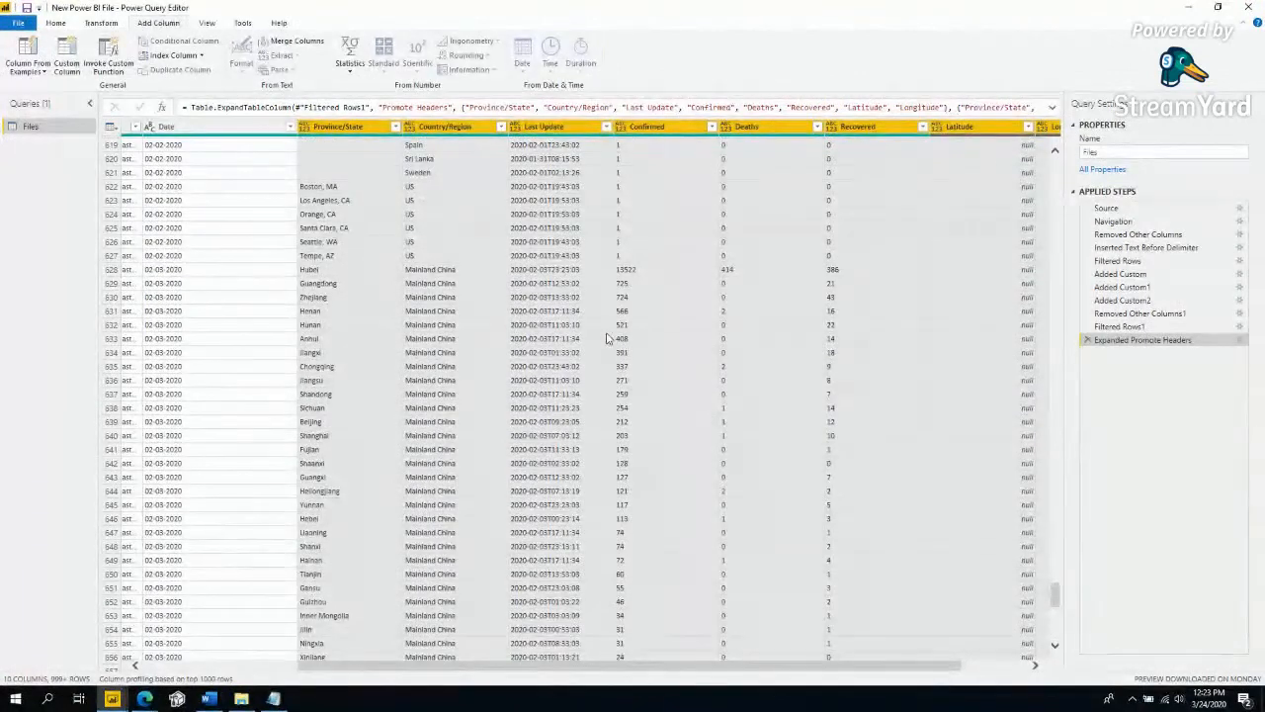
left_click(637, 356)
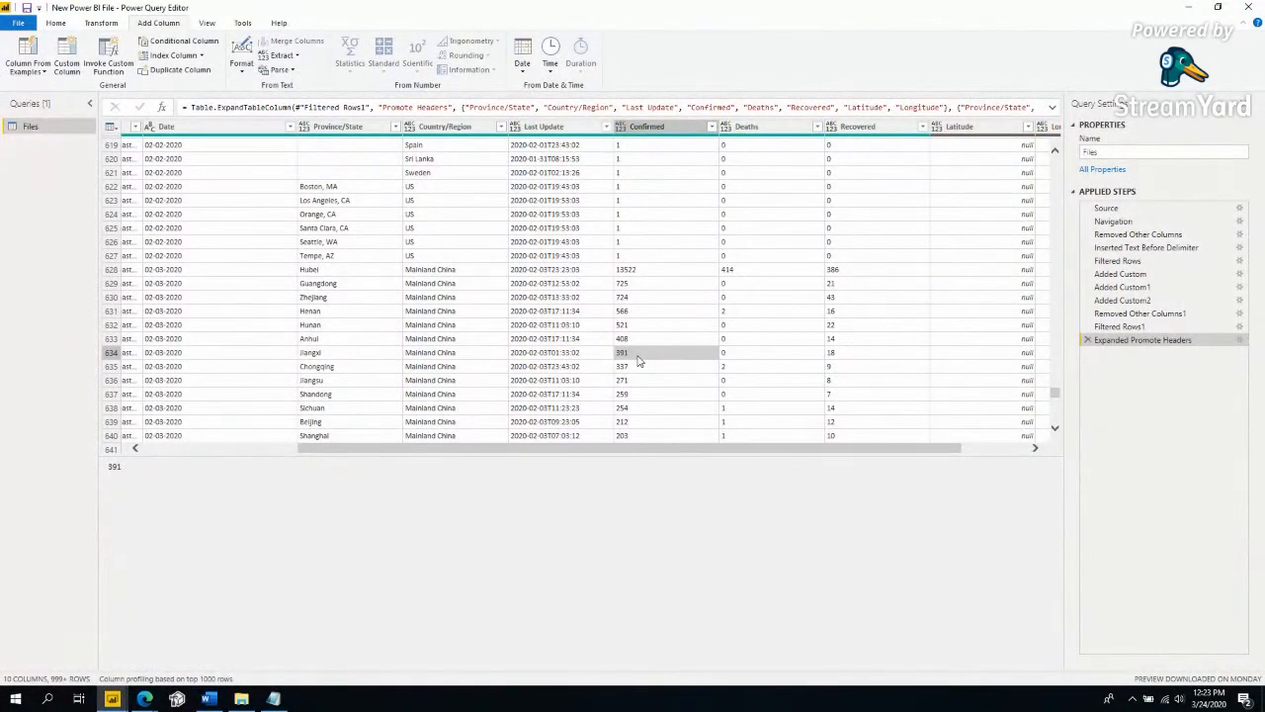
left_click_drag(566, 454, 566, 559)
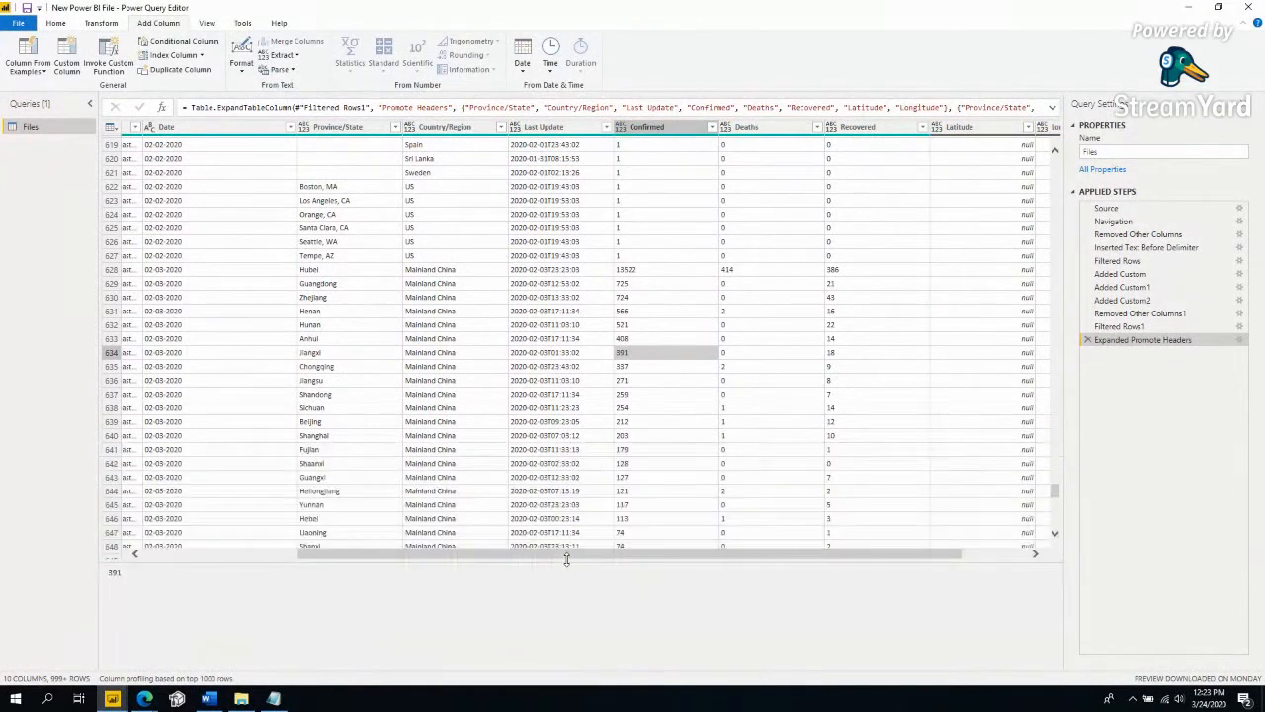
left_click(608, 437)
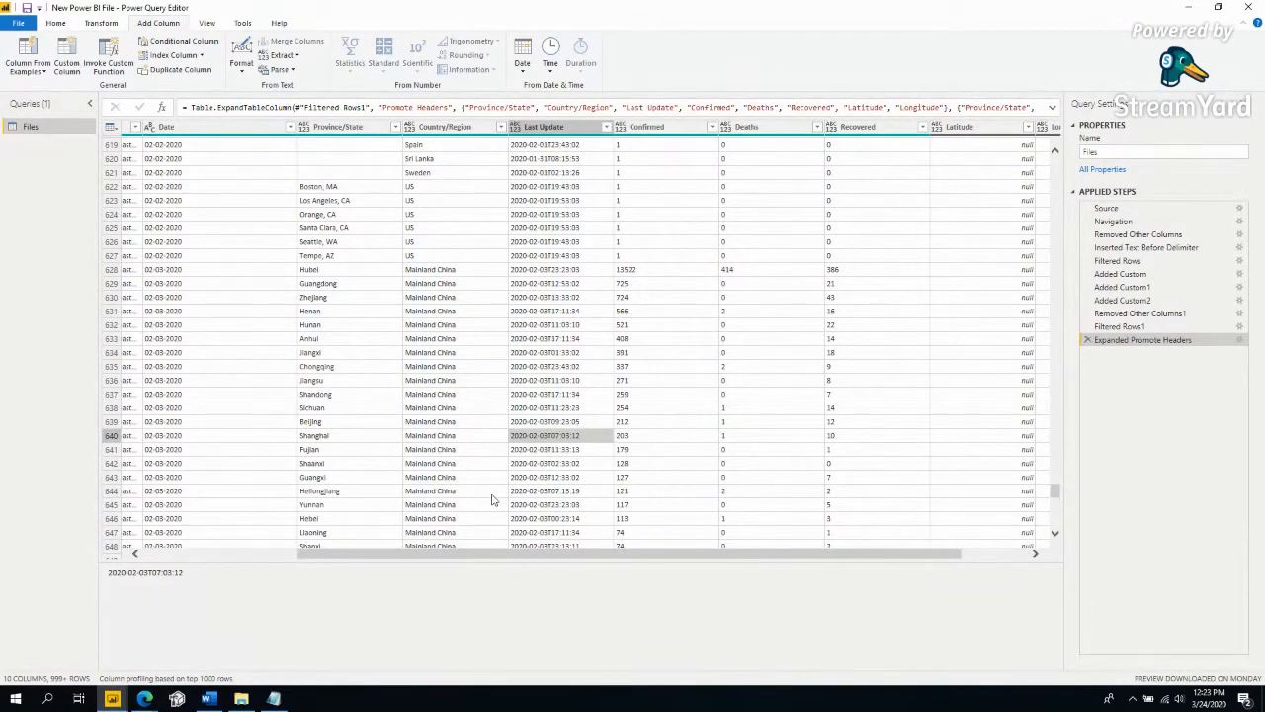
Filter the rows to Country/Region Australia and Province/State Queensland.
left_click_drag(441, 554, 320, 554)
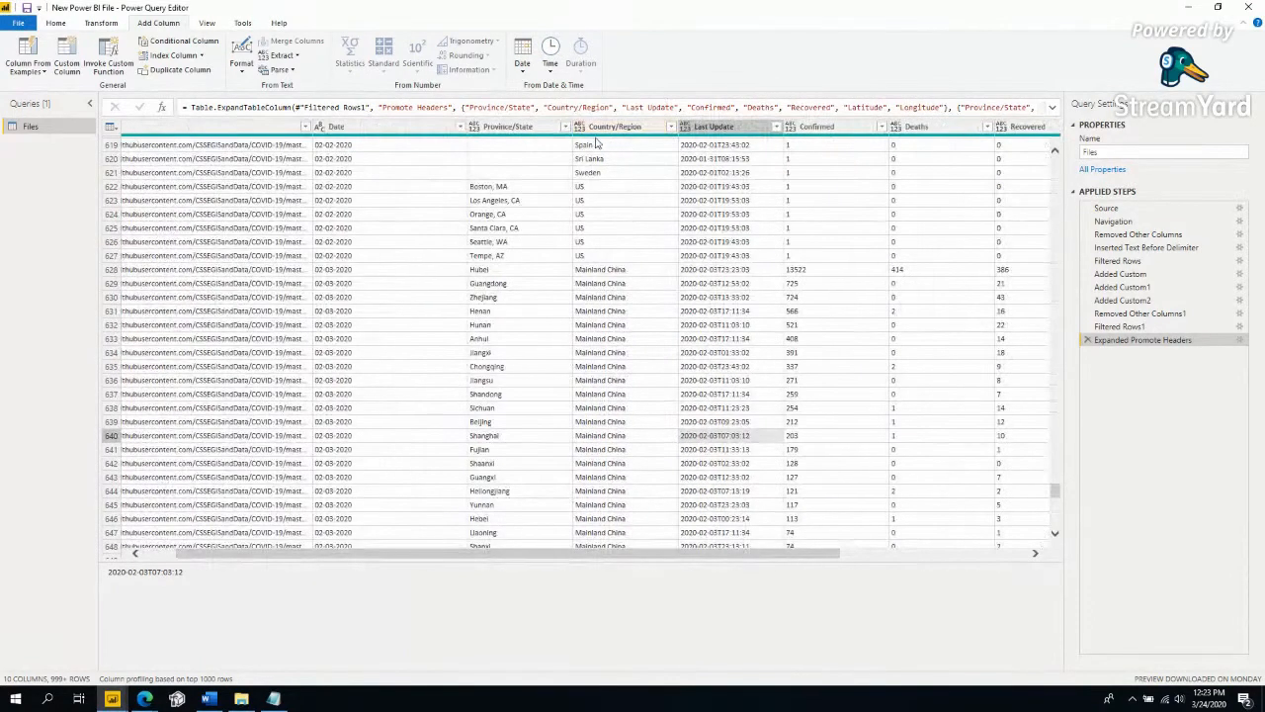
left_click(670, 127)
left_click(509, 278)
left_click(603, 522)
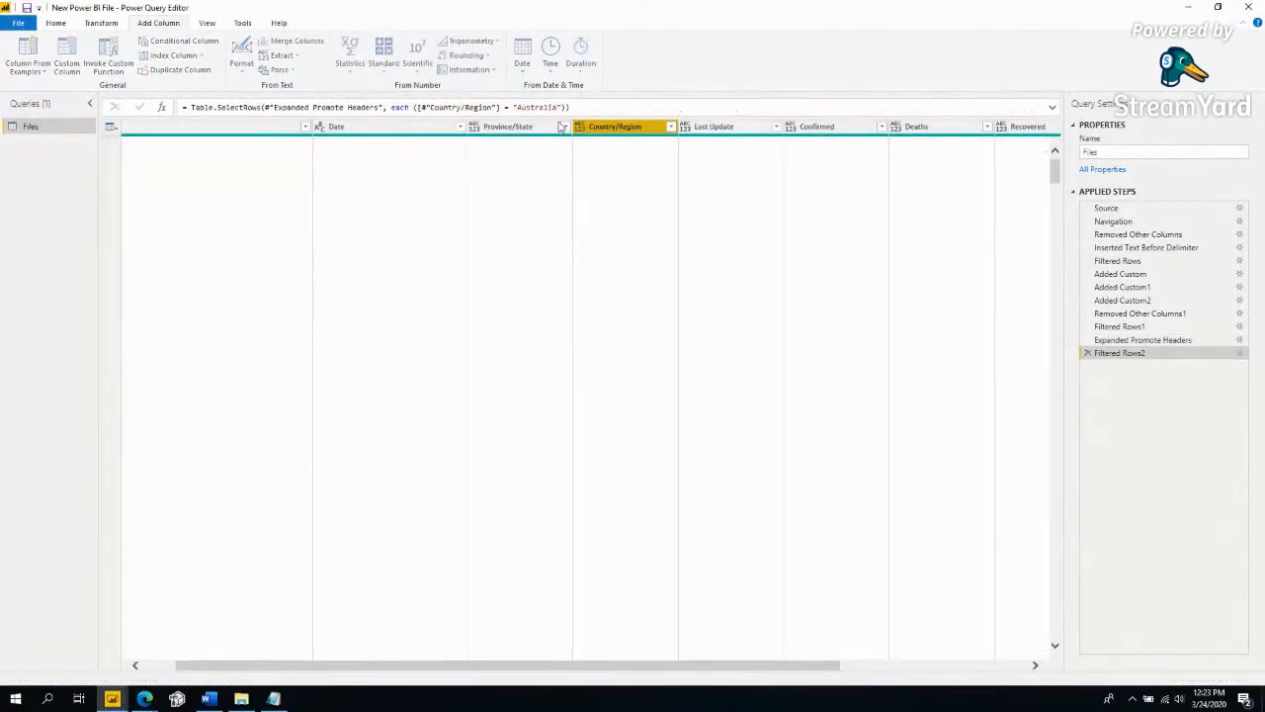
left_click(564, 126)
left_click(412, 344)
left_click(497, 416)
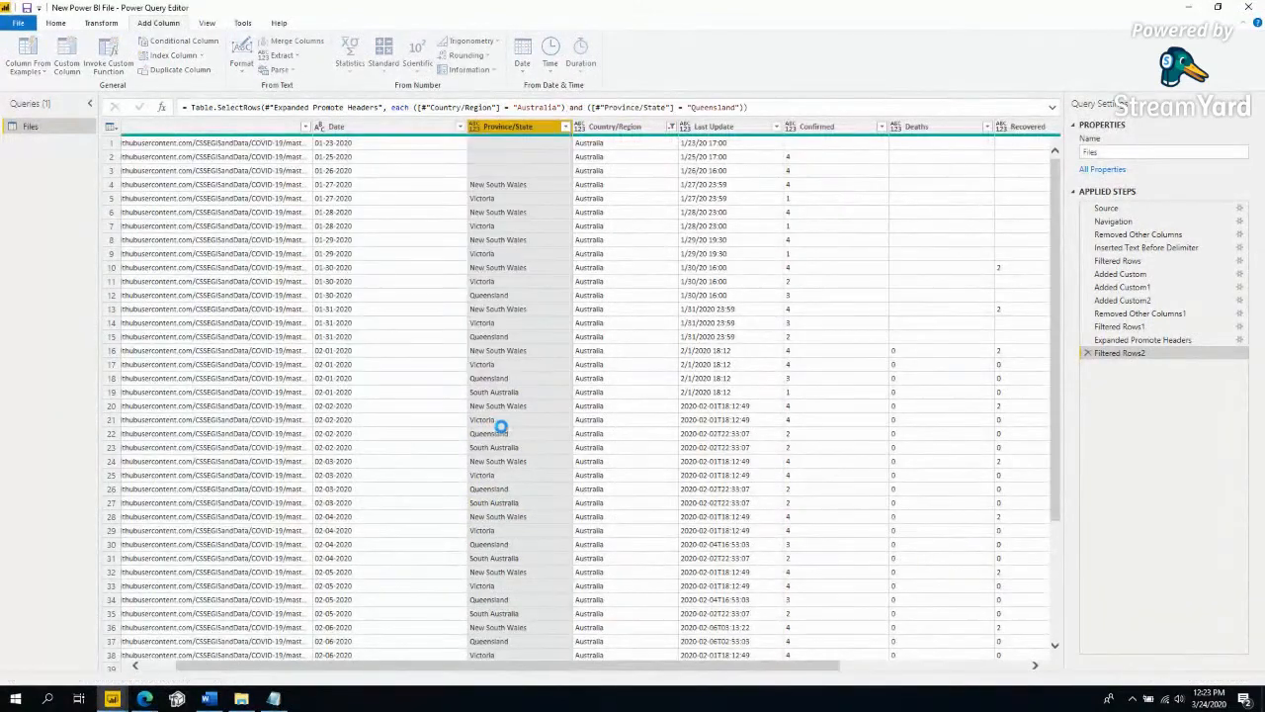
Examine how Queensland's Confirmed values develop by date, checking the 03-18-2020 row.
scroll(827, 577, "down", 5)
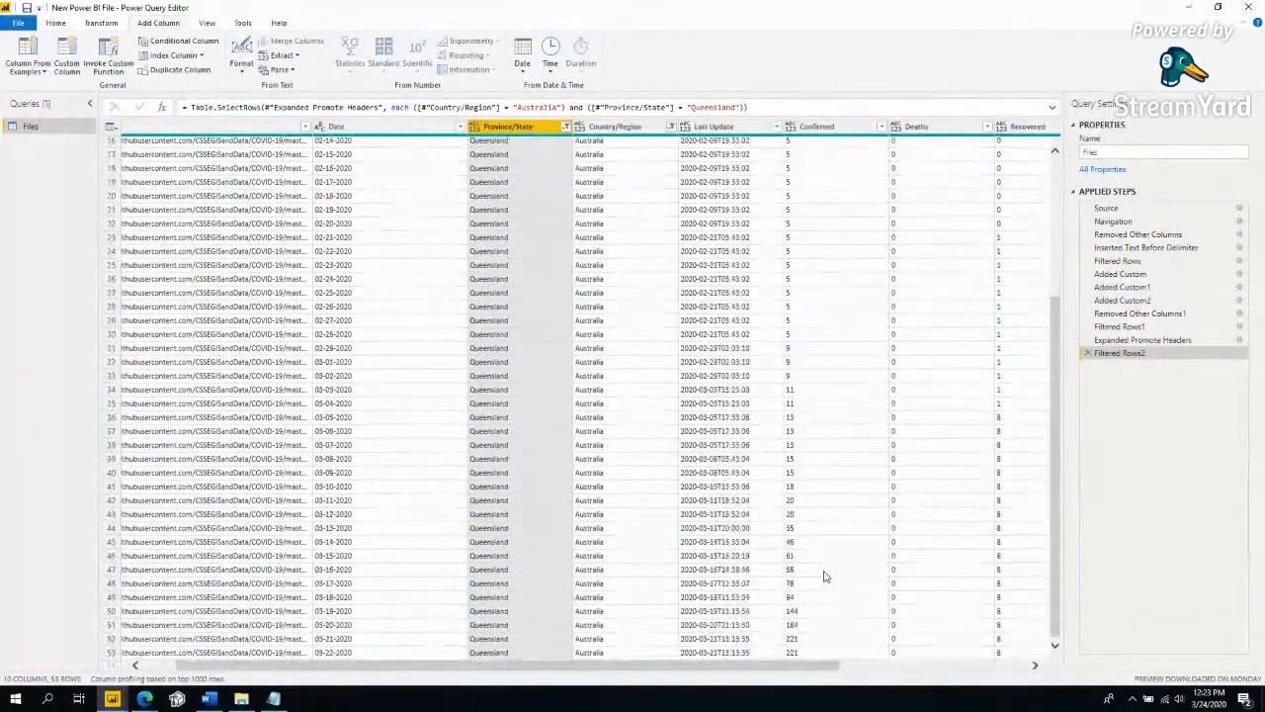
left_click(817, 127)
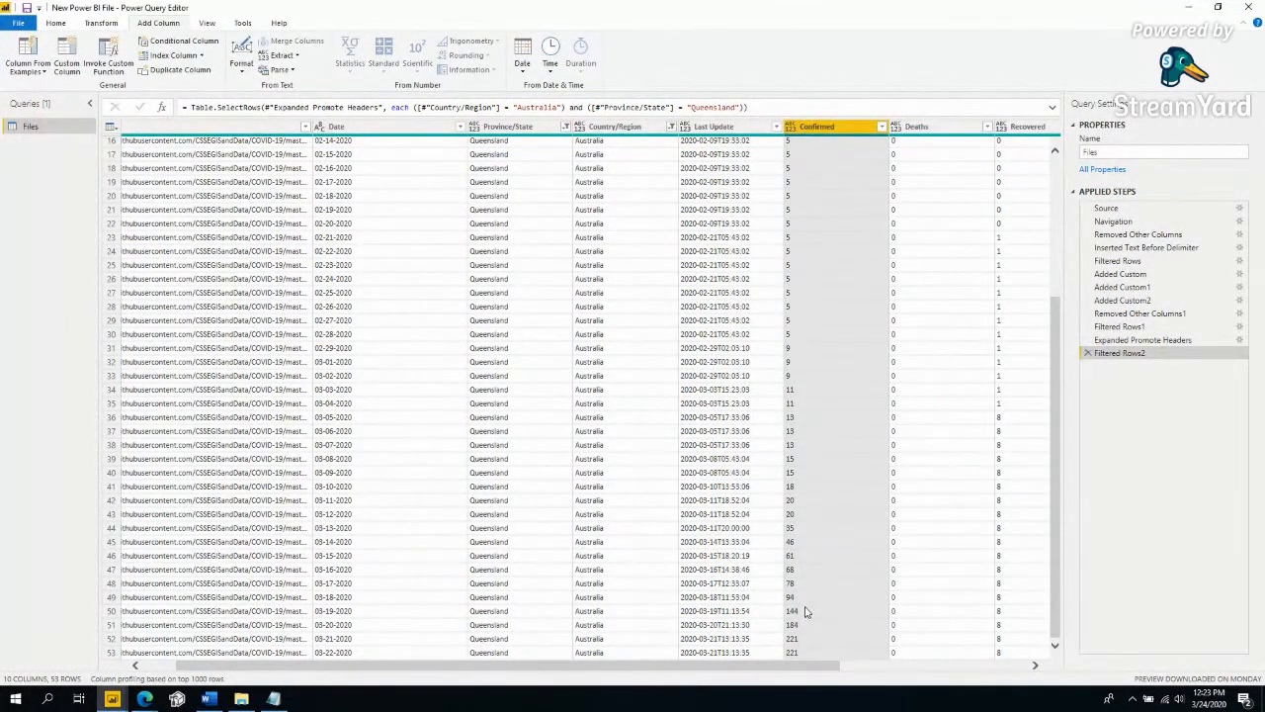
left_click(338, 598)
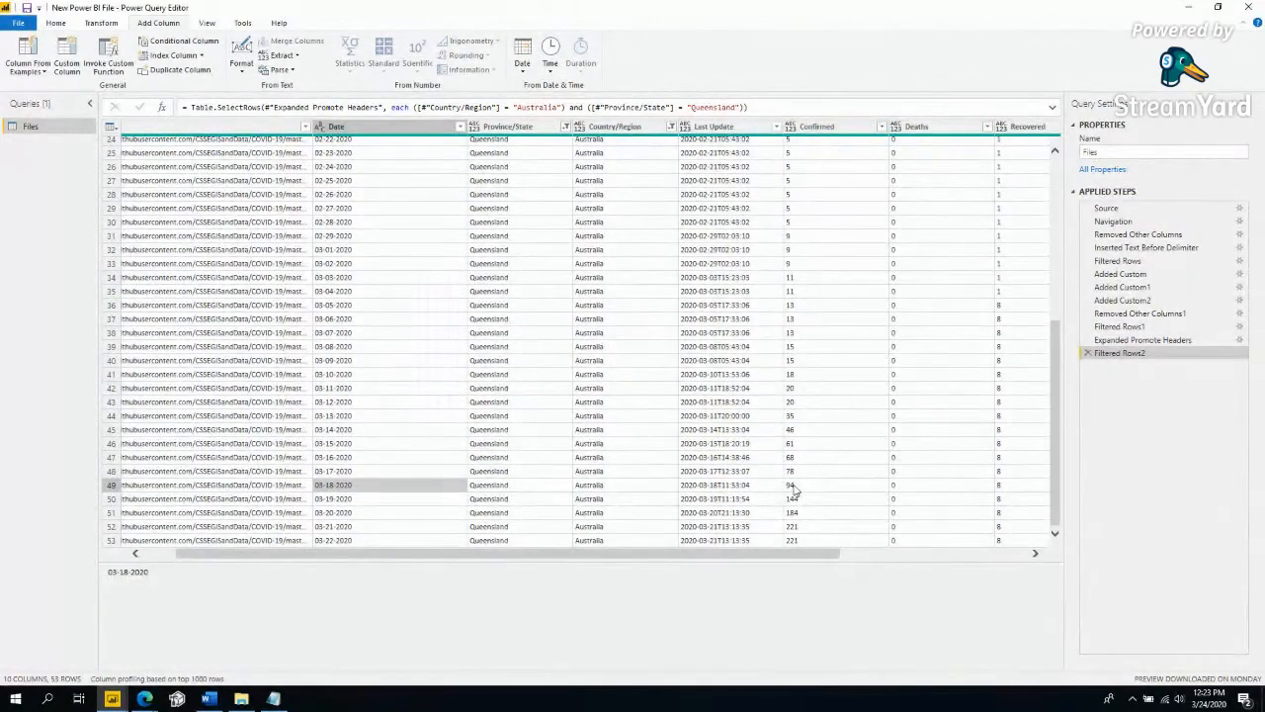
left_click(791, 485)
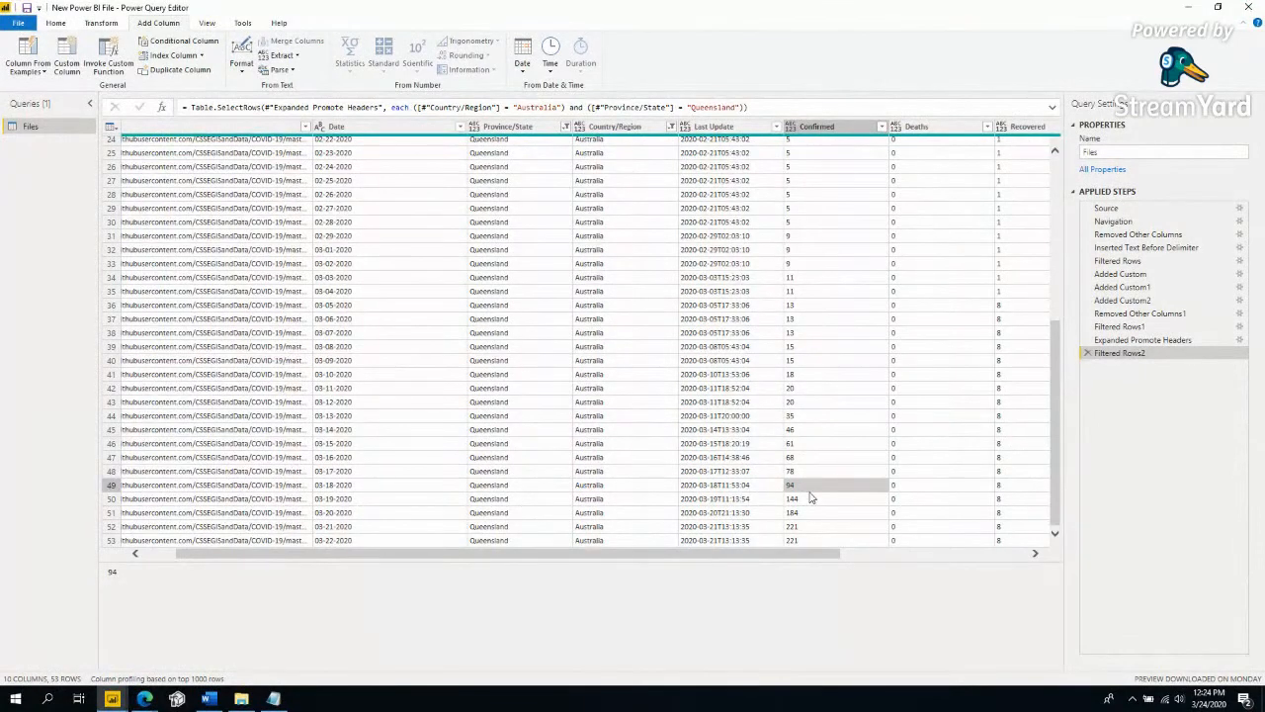
Examine Queensland's daily Confirmed values around mid-March and compare them with the Deaths and Recovered columns.
left_click(830, 419)
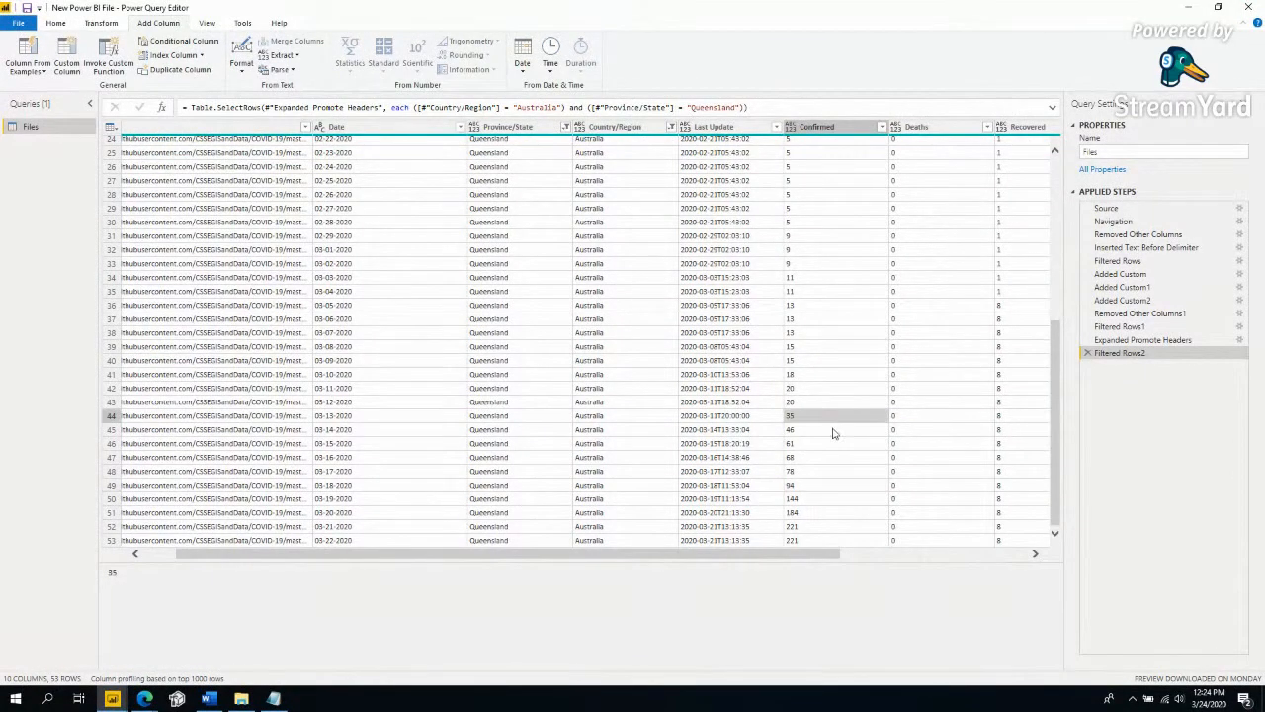
left_click(832, 484)
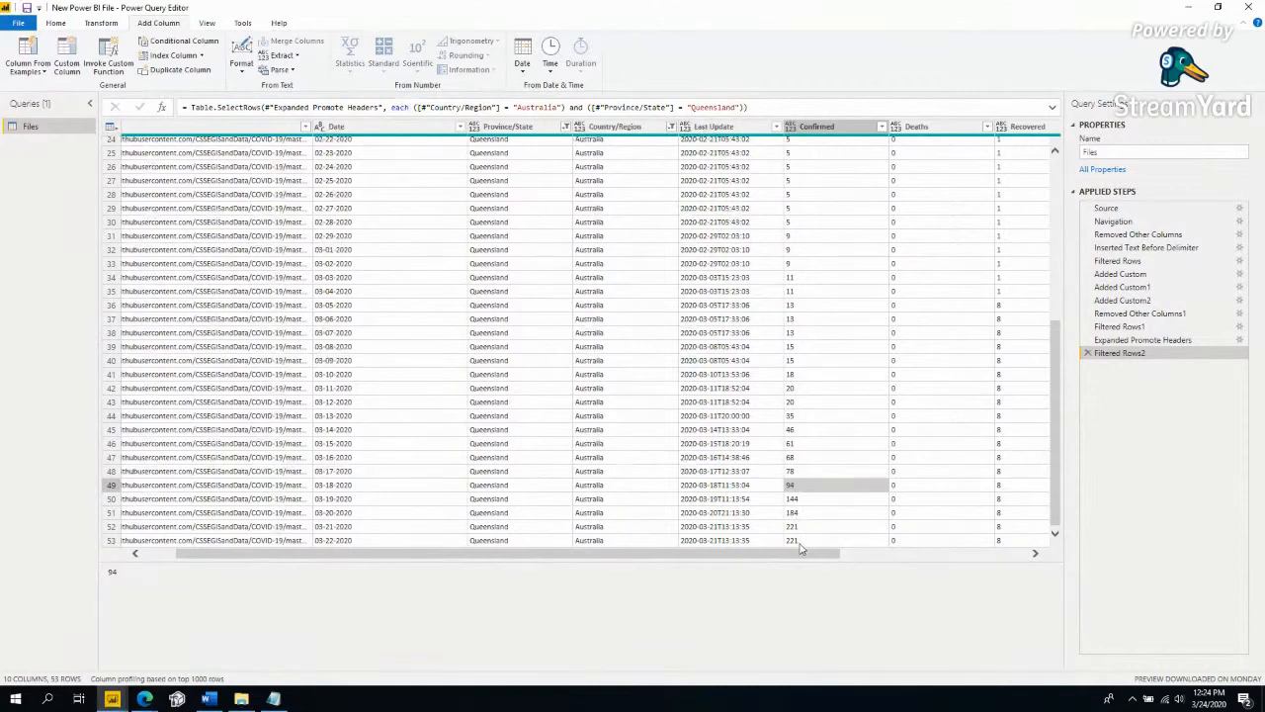
left_click_drag(803, 556, 813, 557)
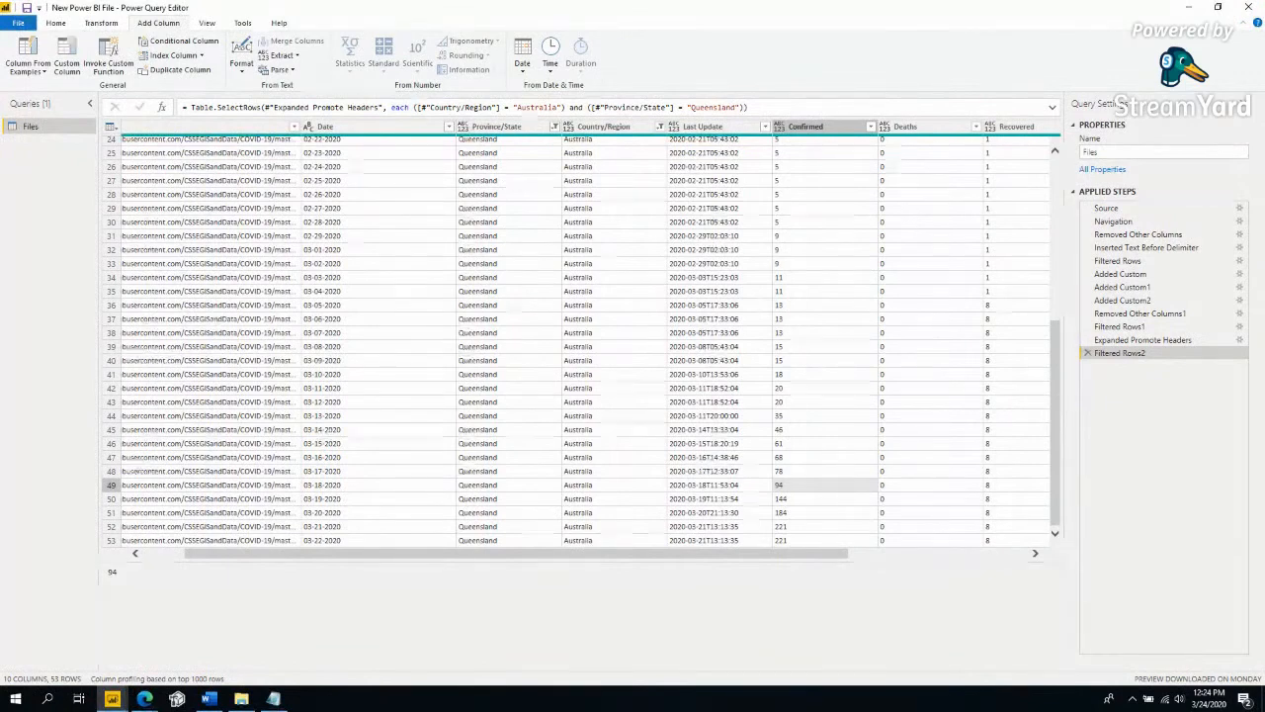
left_click_drag(846, 553, 1024, 554)
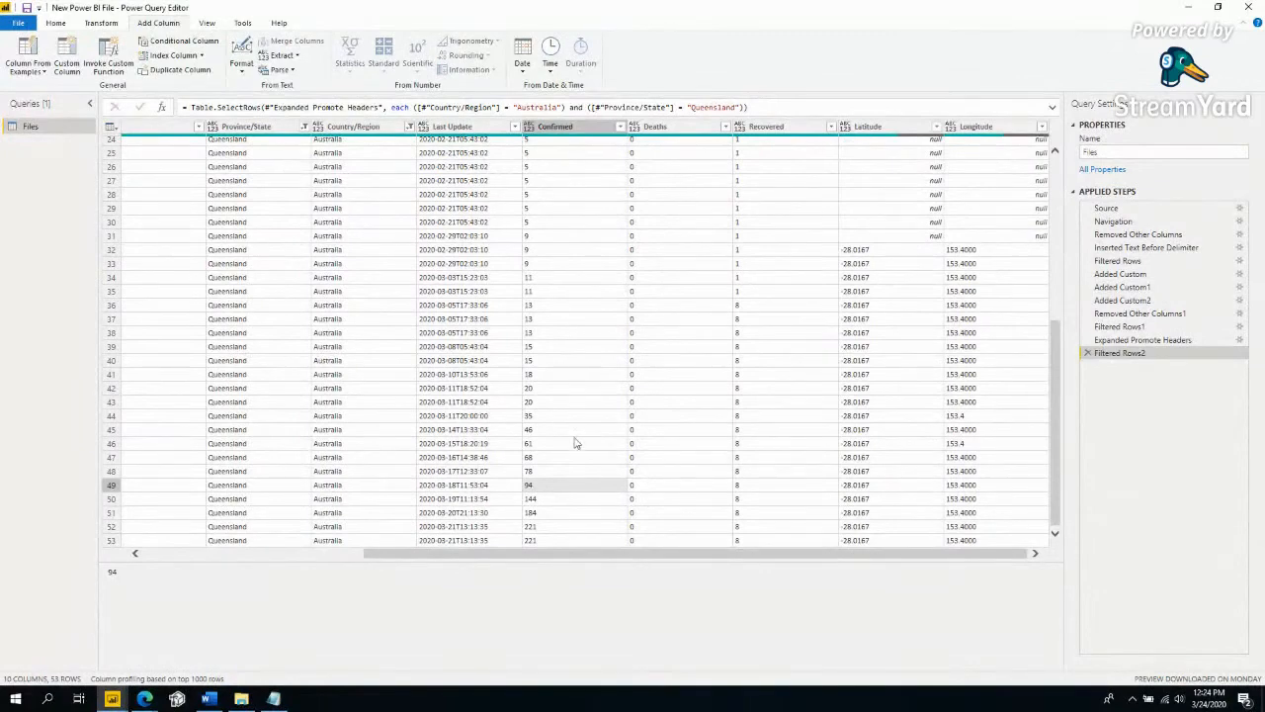
left_click(655, 126)
left_click(783, 126)
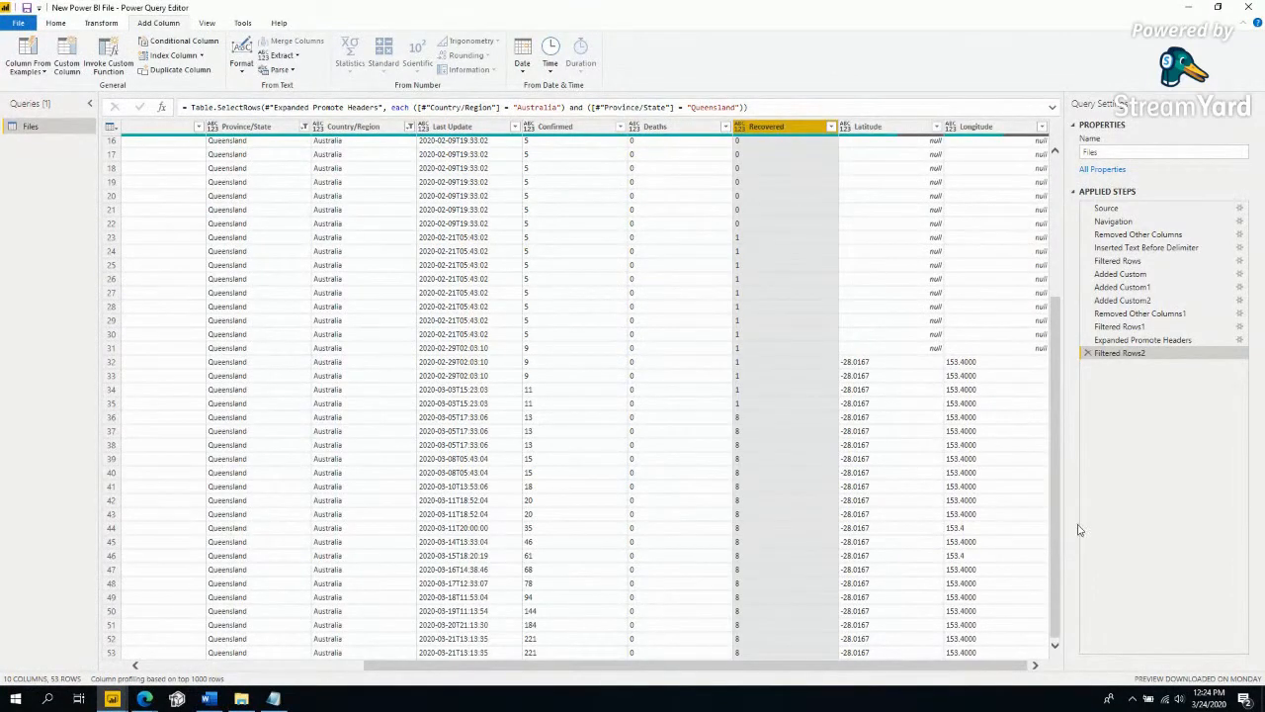
left_click(948, 417)
left_click(672, 417)
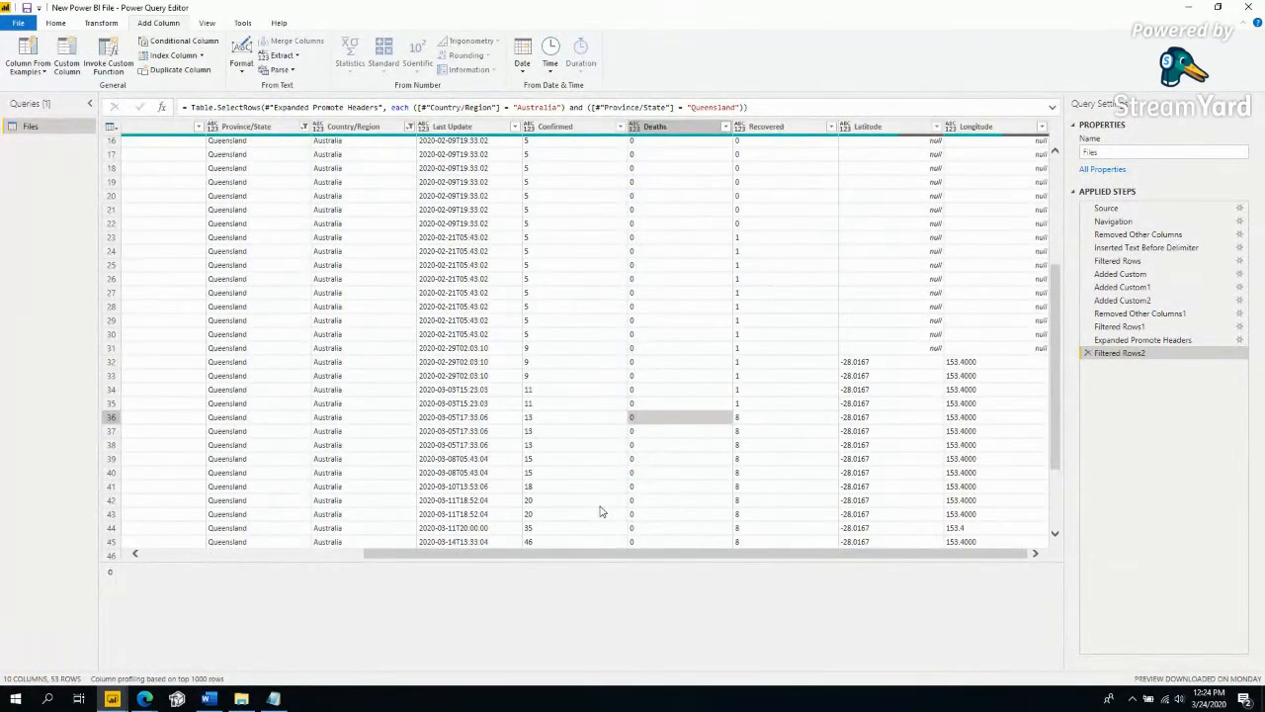
scroll(584, 525, "left", 3)
Detect the data types of all columns, and check the types assigned to Last Update and Confirmed.
left_click(568, 423)
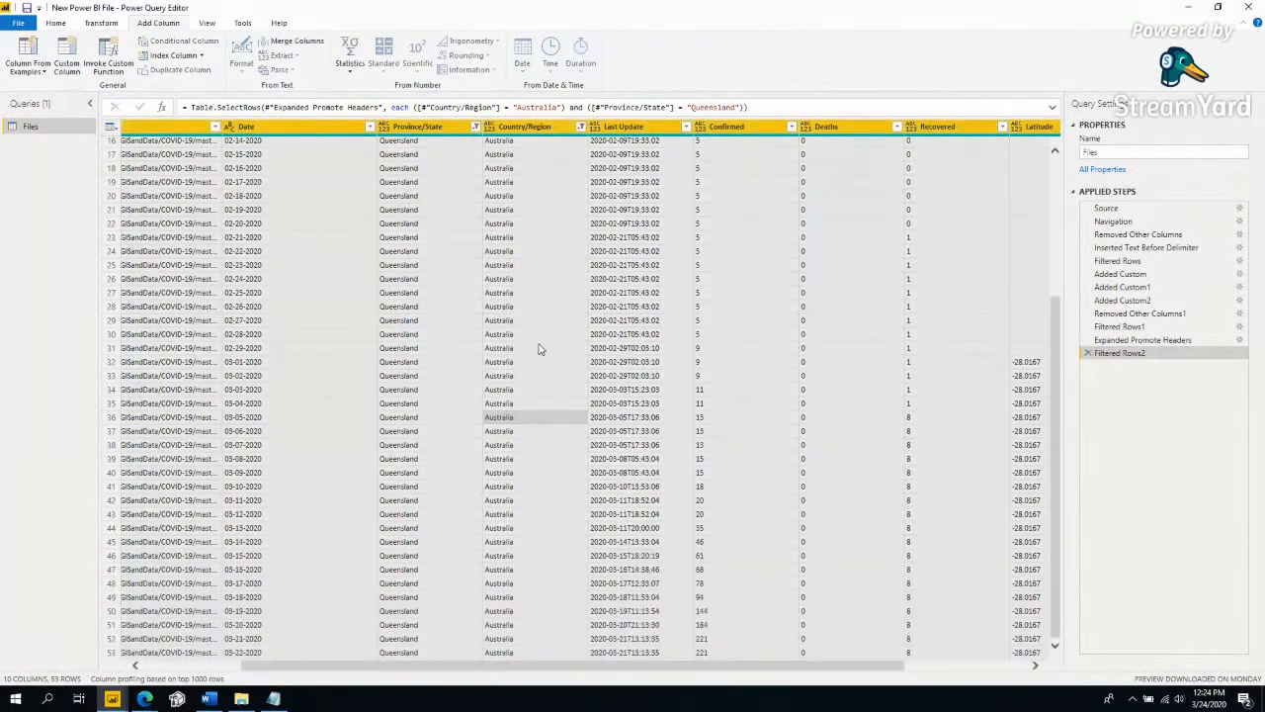
left_click(103, 23)
left_click(195, 56)
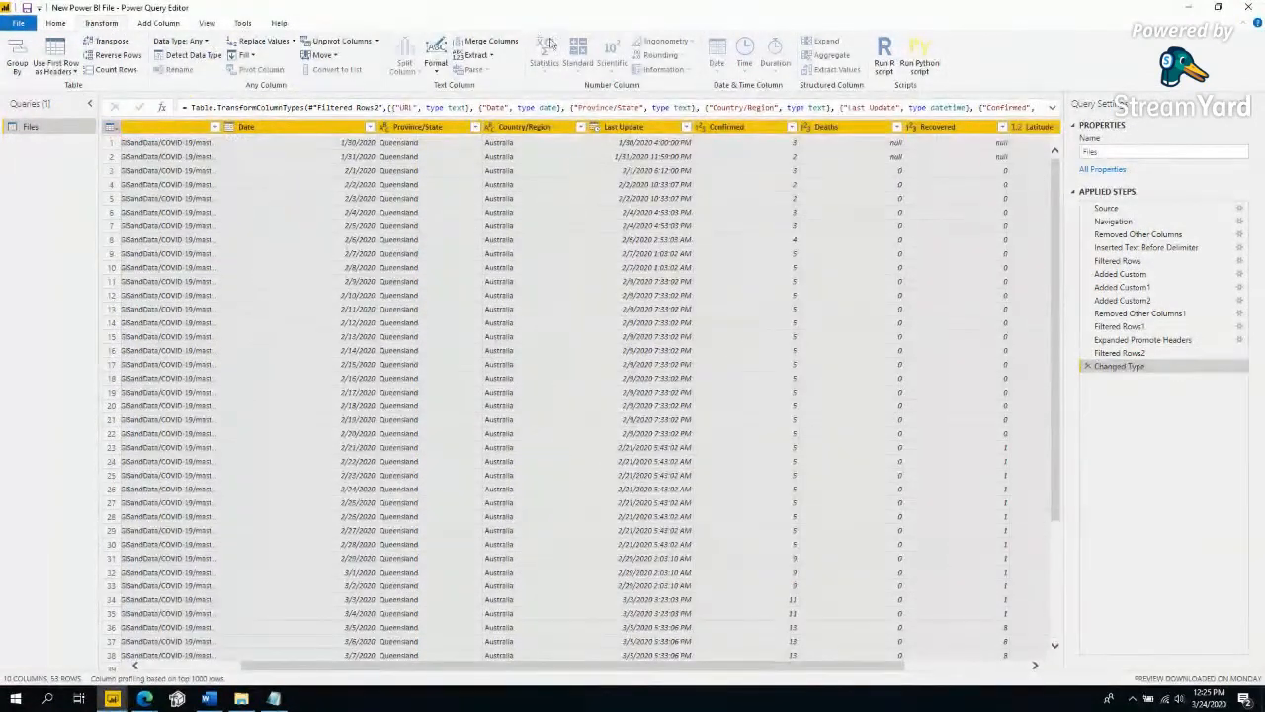
left_click(625, 126)
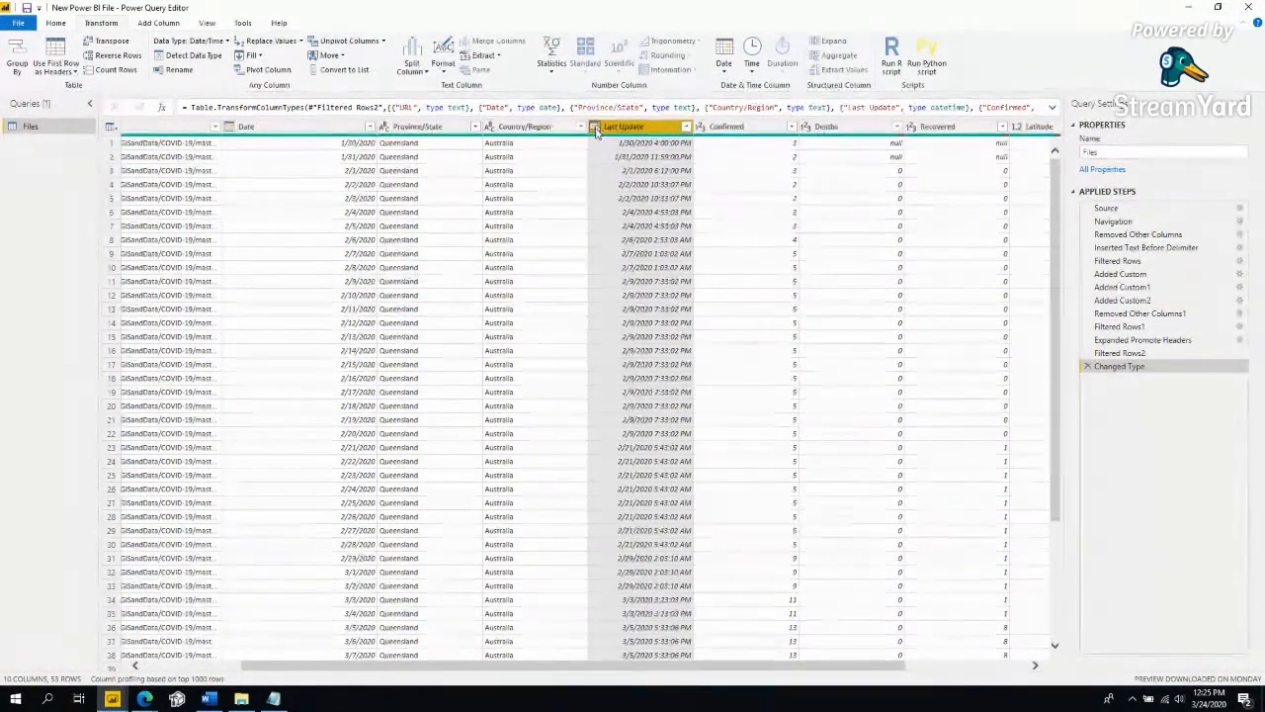
left_click(741, 128)
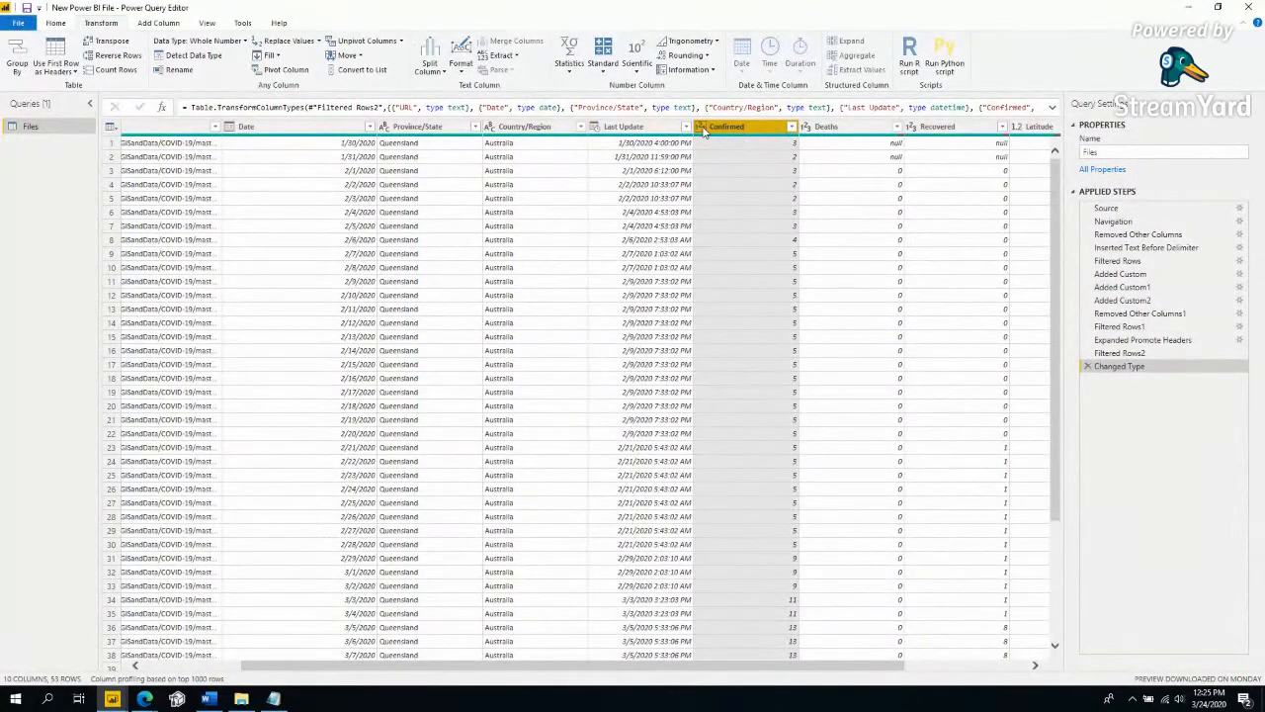
left_click(666, 216)
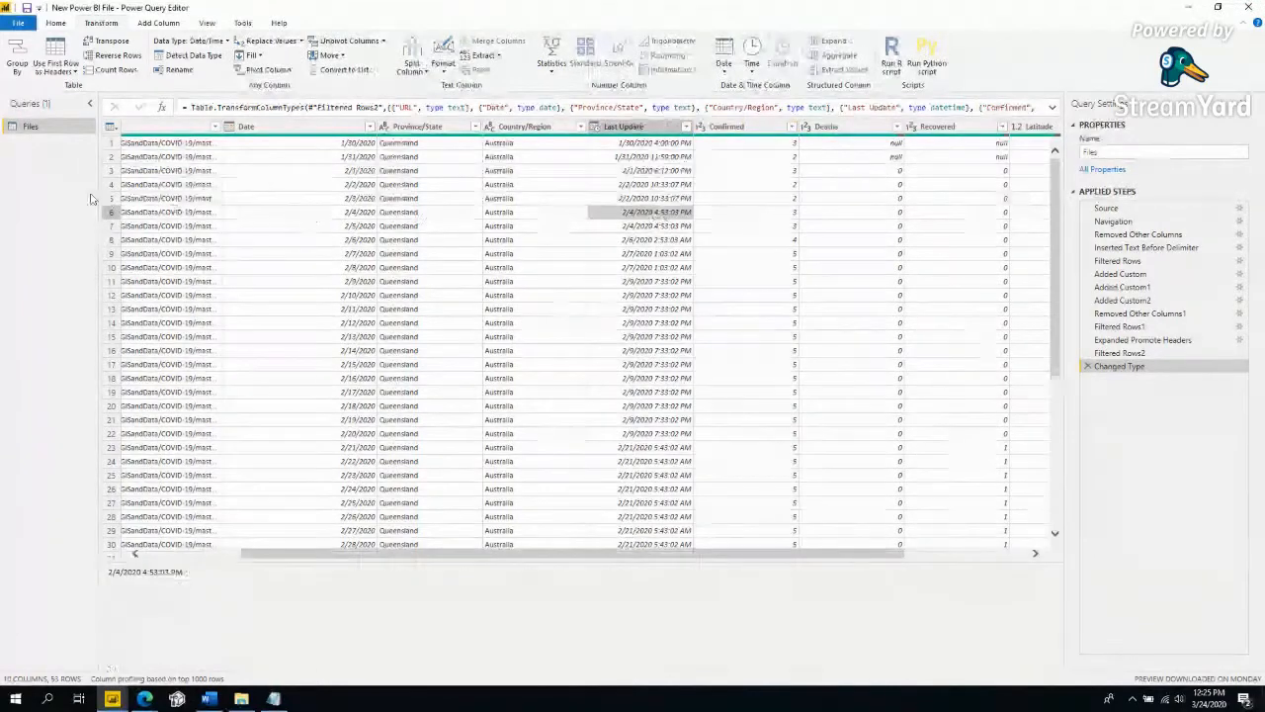
Add a custom column named Date+1 with the formula Date.AddDays([Date], 1).
left_click(112, 126)
left_click(163, 175)
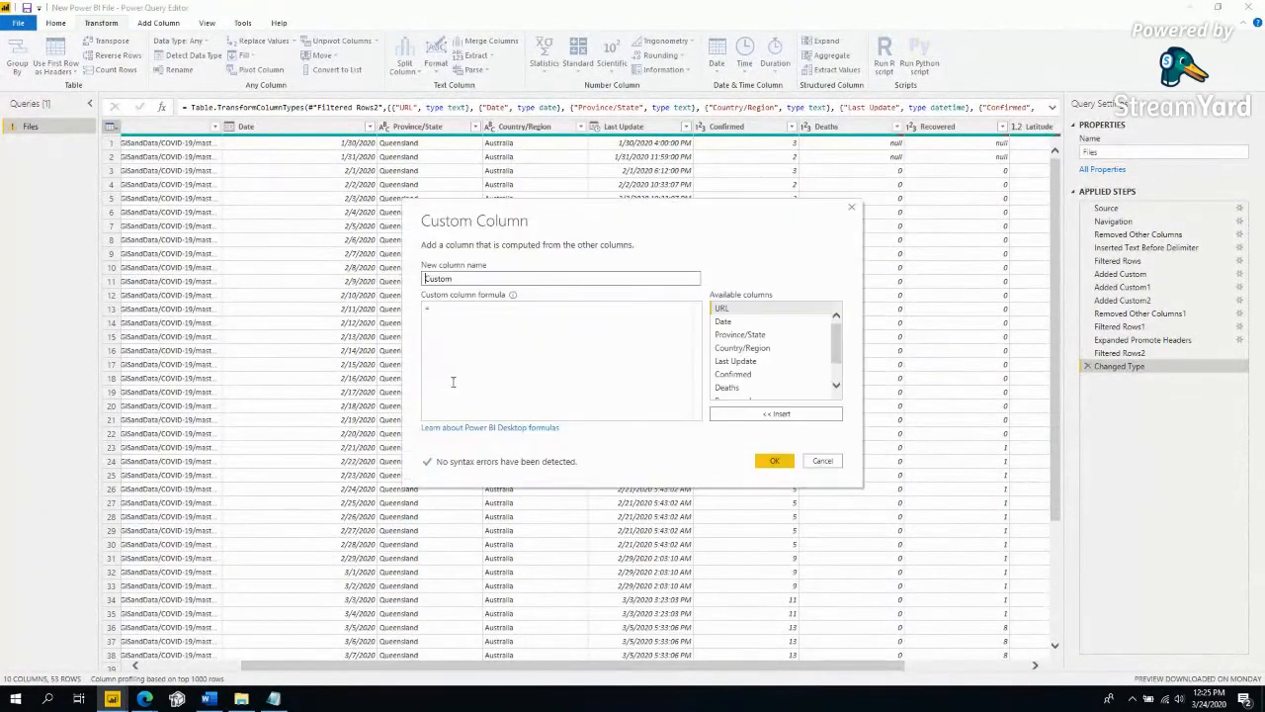
double_click(458, 278)
type("Date+1")
left_click(615, 338)
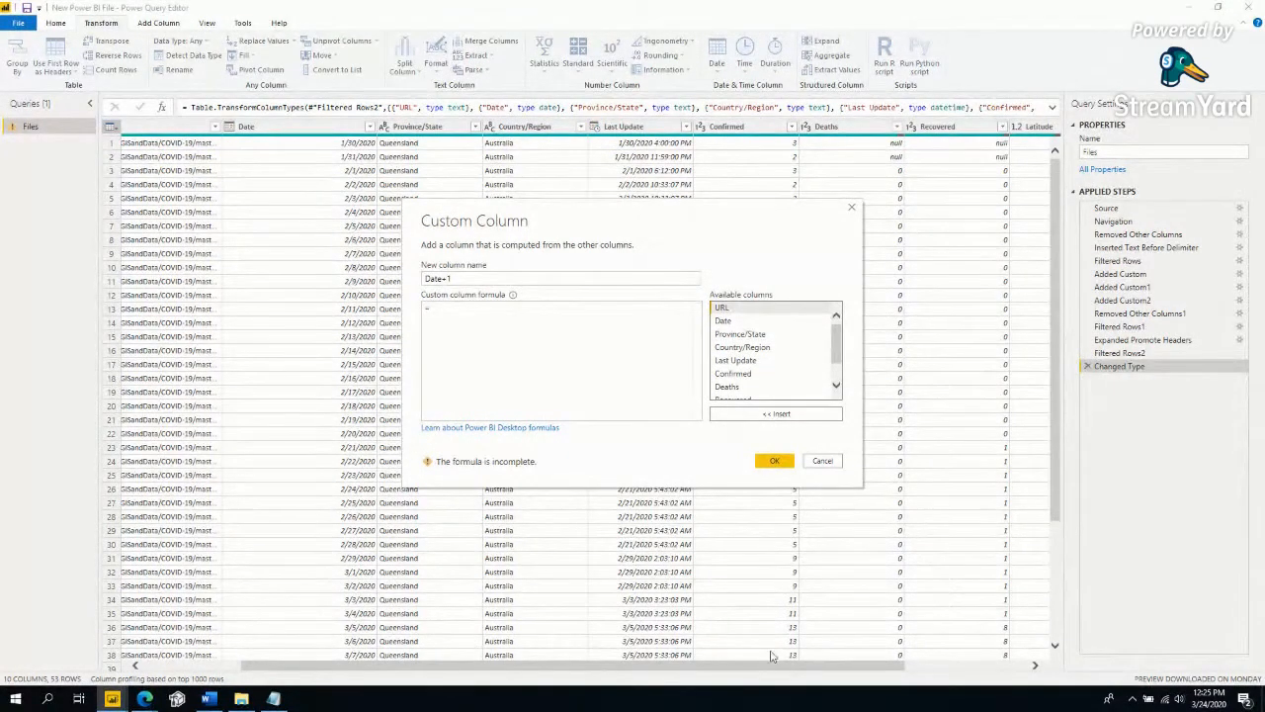
type("Date.Add")
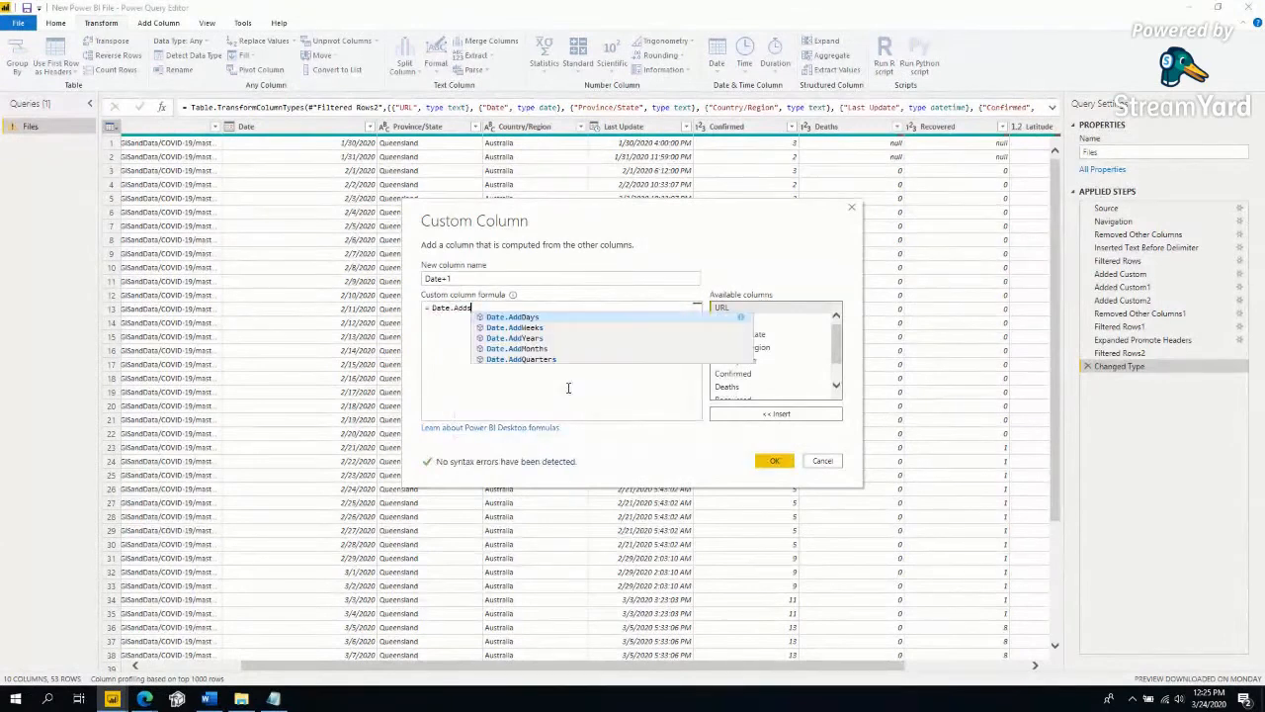
type("Days")
key("Tab")
type("(")
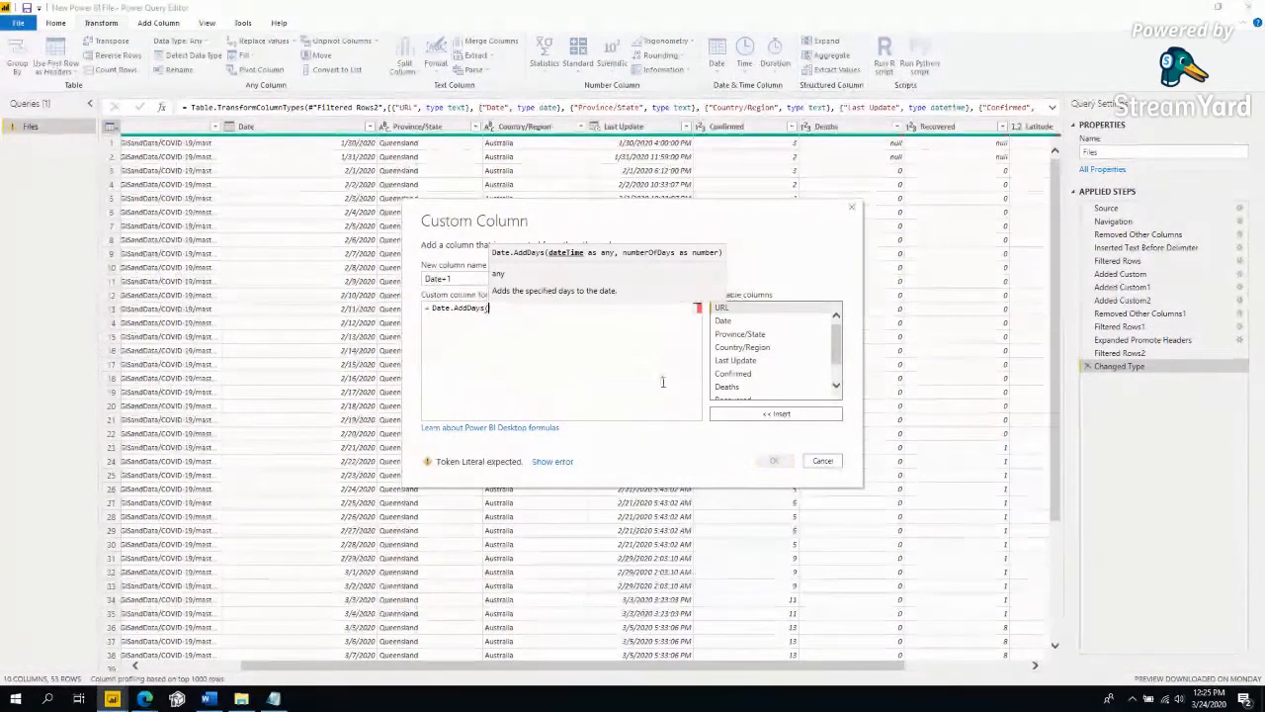
double_click(779, 321)
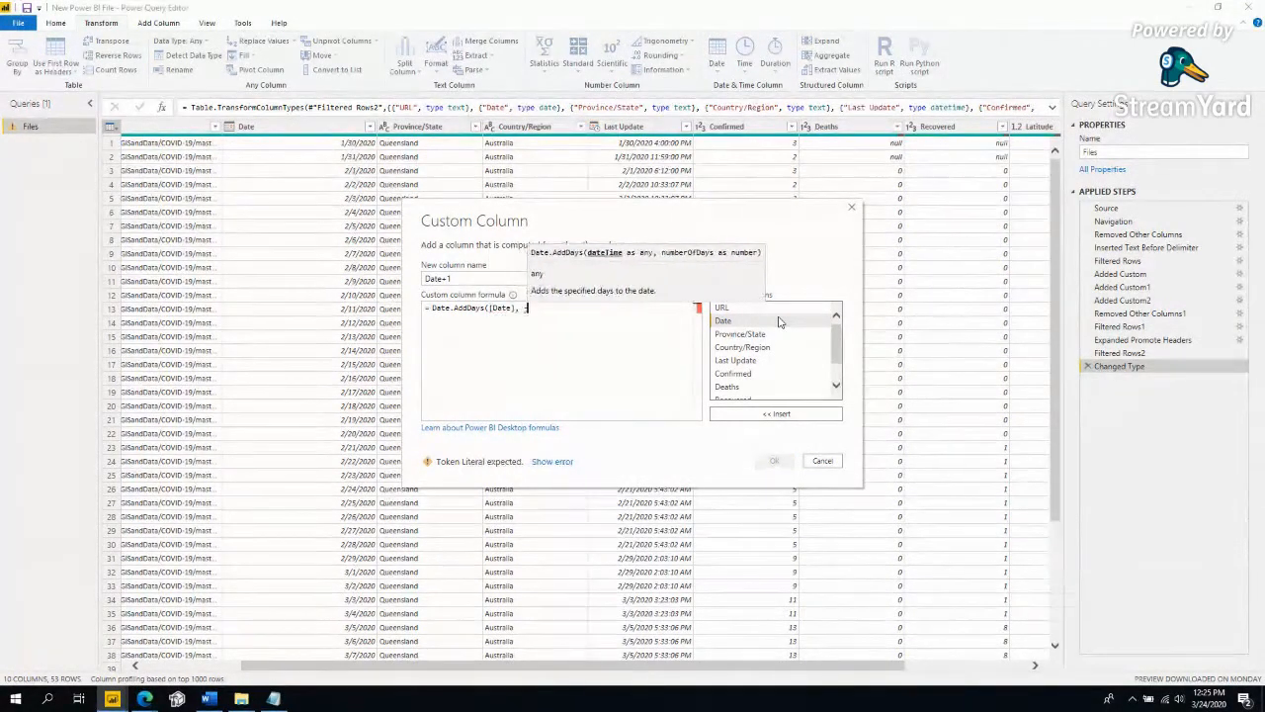
type(",")
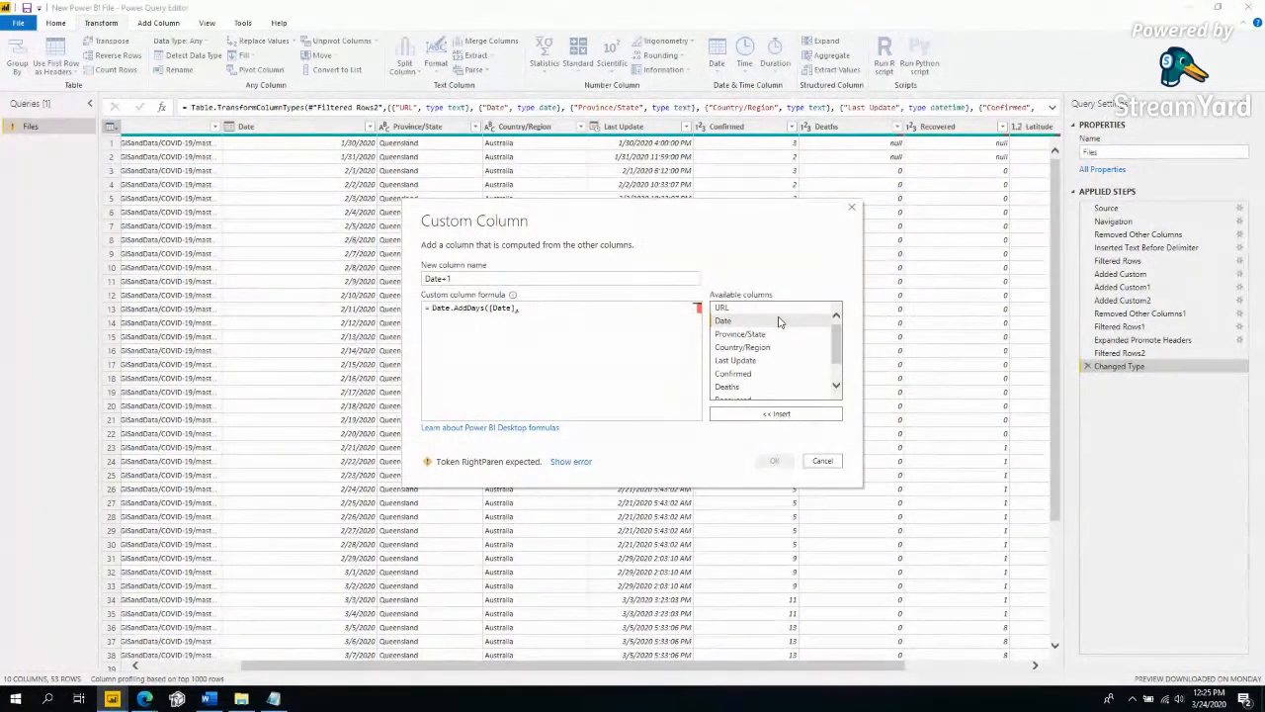
type(")")
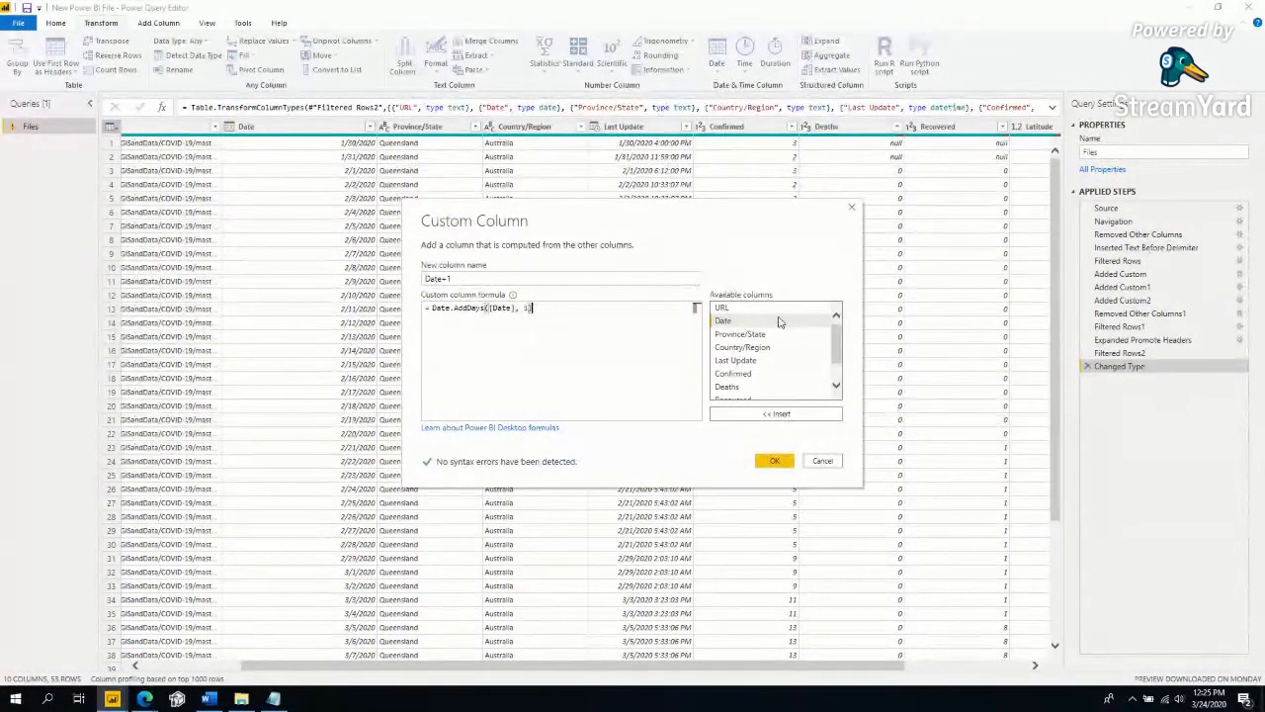
left_click(758, 463)
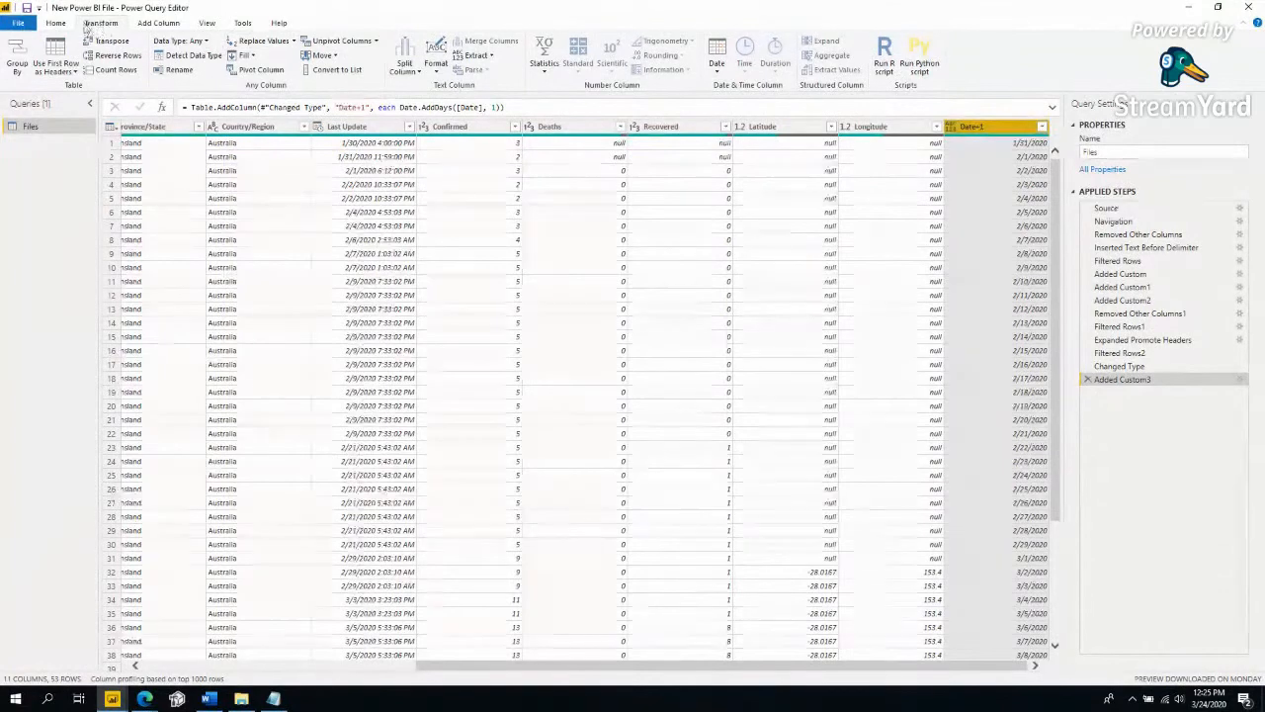
Set up a merge of Files with Files (Current), matching on Province/State, Country/Region and Date in the first table.
left_click(67, 24)
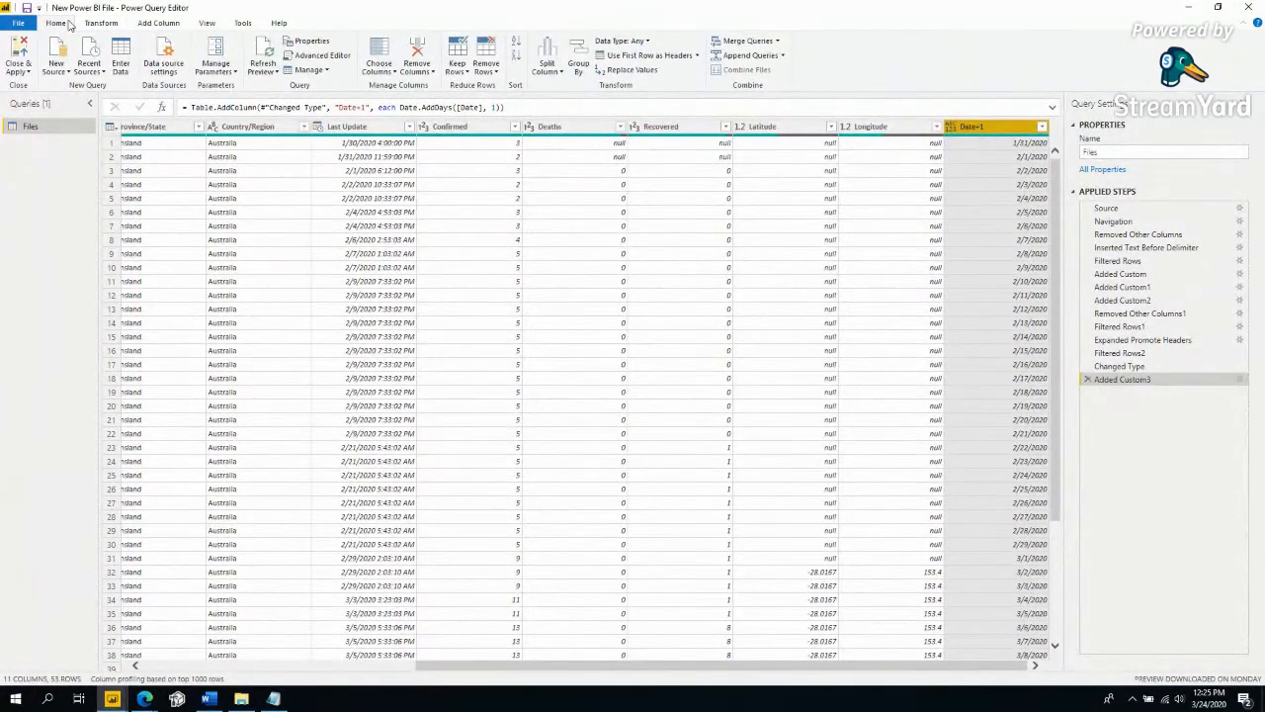
left_click(733, 41)
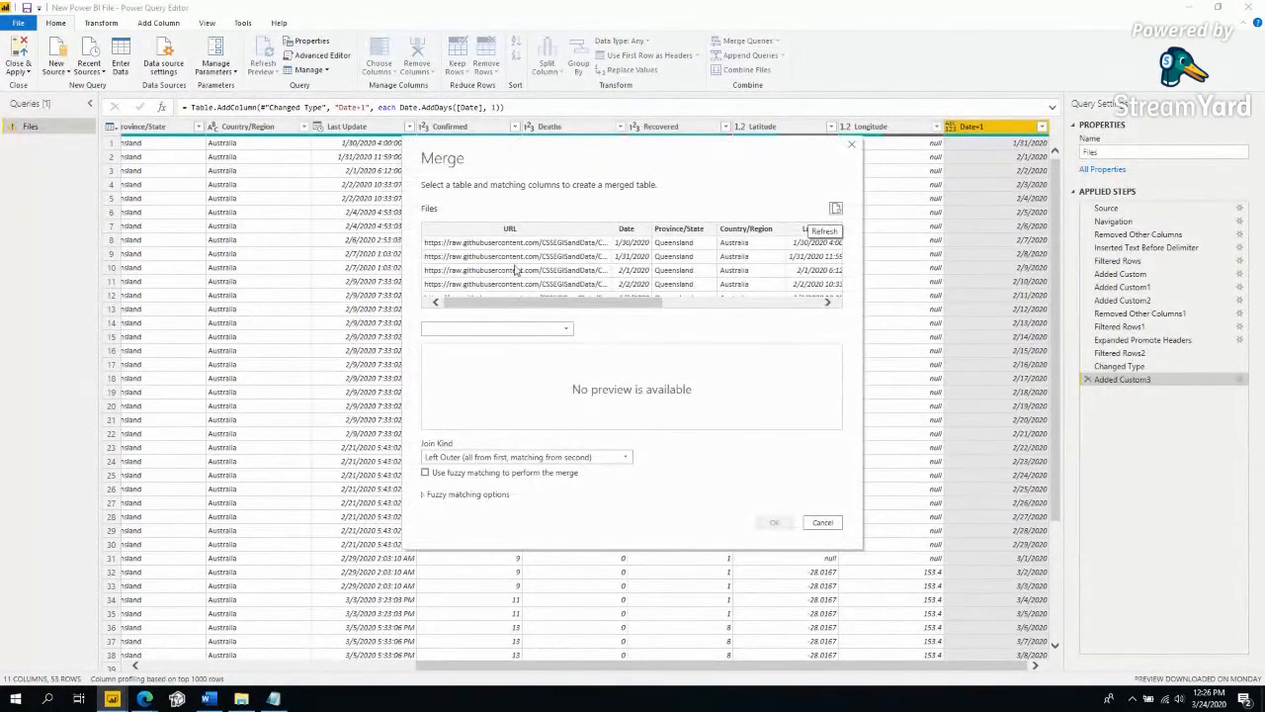
left_click(511, 328)
left_click(513, 343)
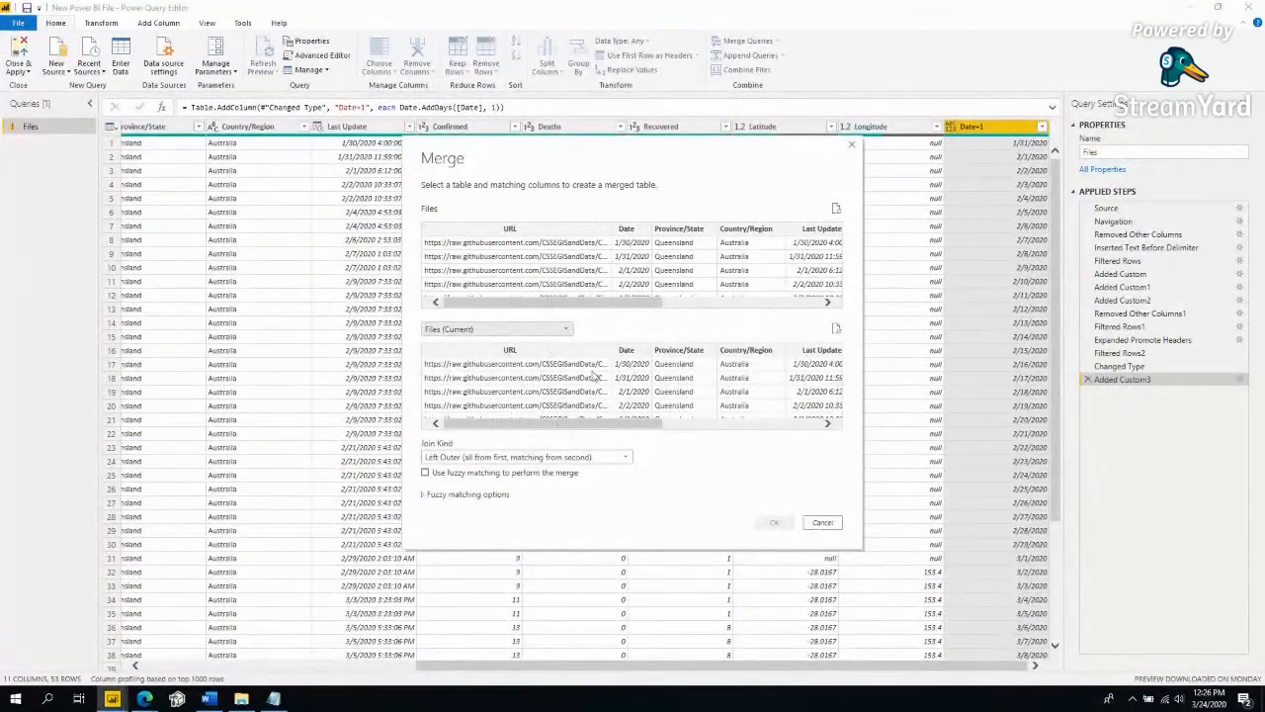
left_click(687, 232)
left_click(746, 228, "ctrl")
left_click_drag(649, 301, 670, 302)
left_click(597, 258, "ctrl")
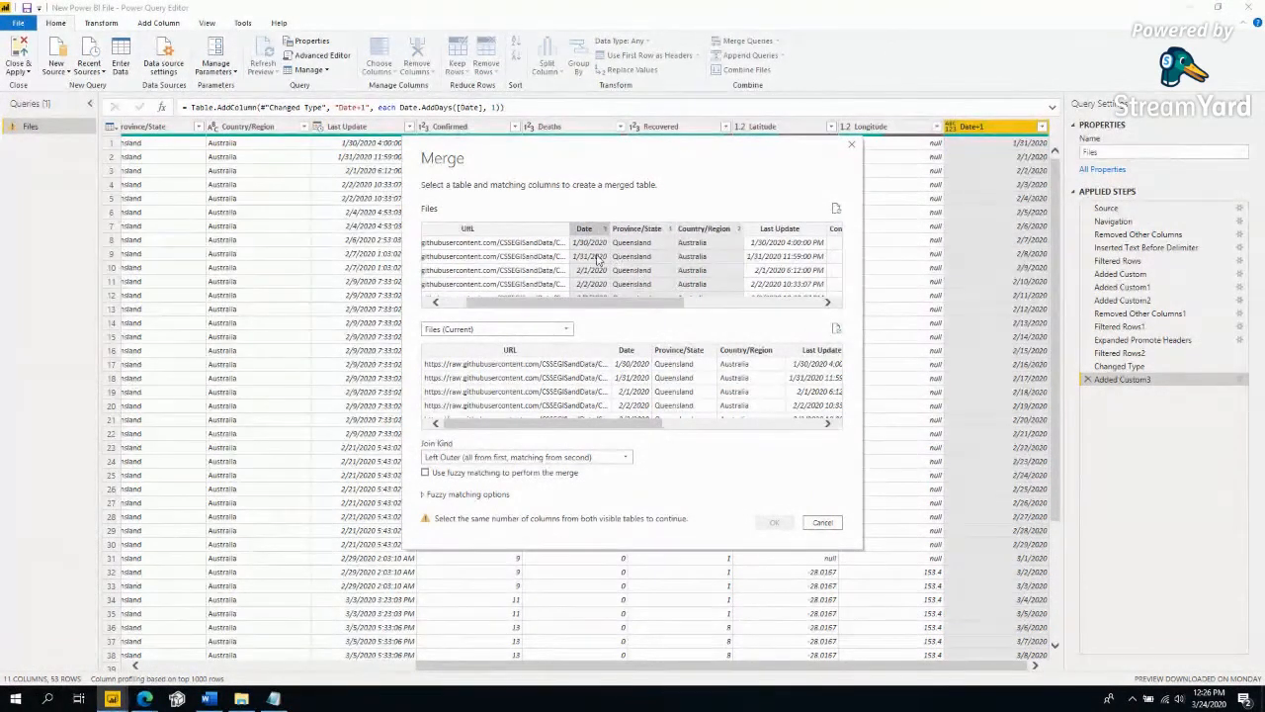
Match Province/State, Country/Region and Date+1 in the second table, and complete the merge as a Left Outer join.
left_click(687, 354)
left_click(737, 352, "ctrl")
left_click_drag(640, 422, 805, 422)
left_click(817, 350, "ctrl")
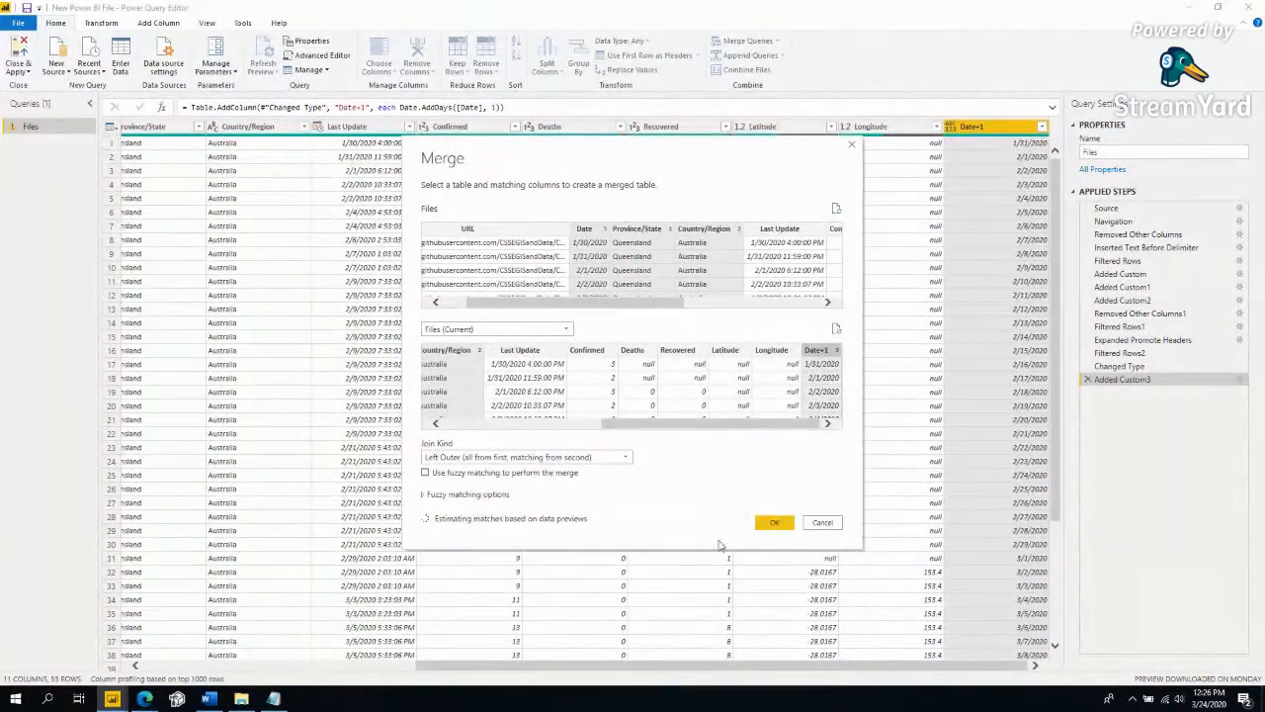
left_click(781, 525)
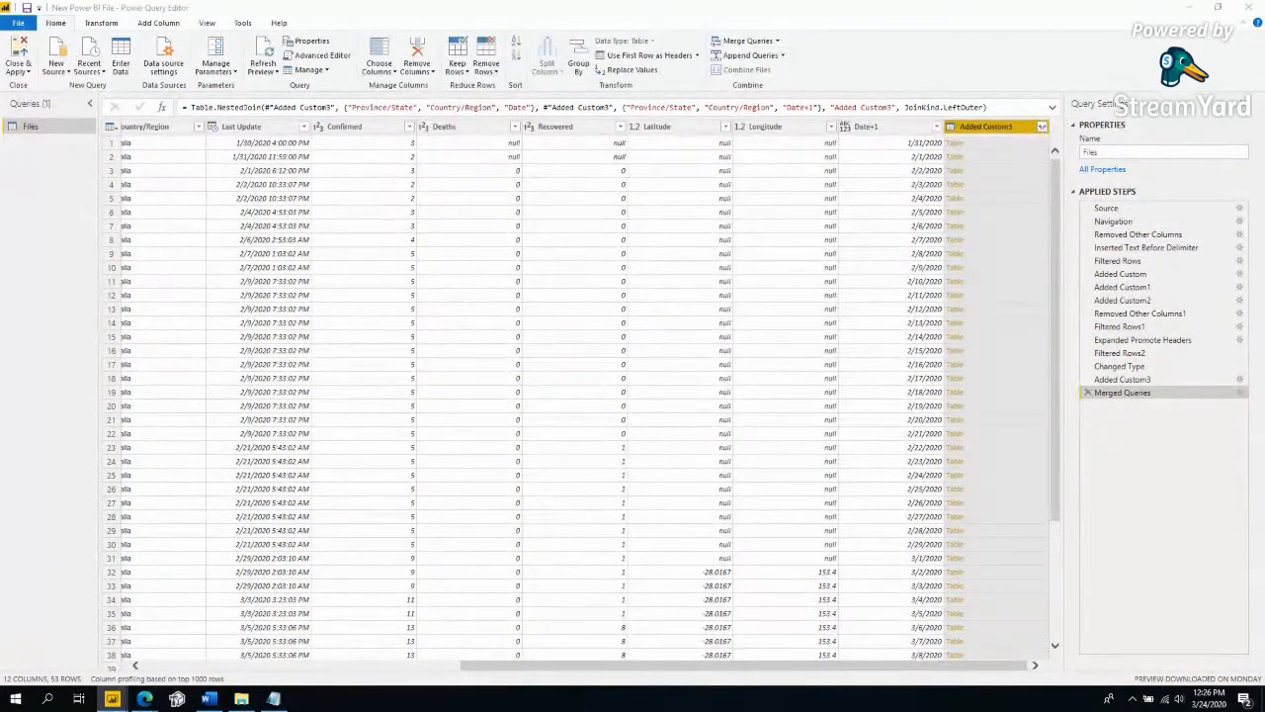
Rename the merged table column to Previous Day and expand its Confirmed, Deaths and Recovered fields with the original column name as prefix.
double_click(1019, 131)
type("F")
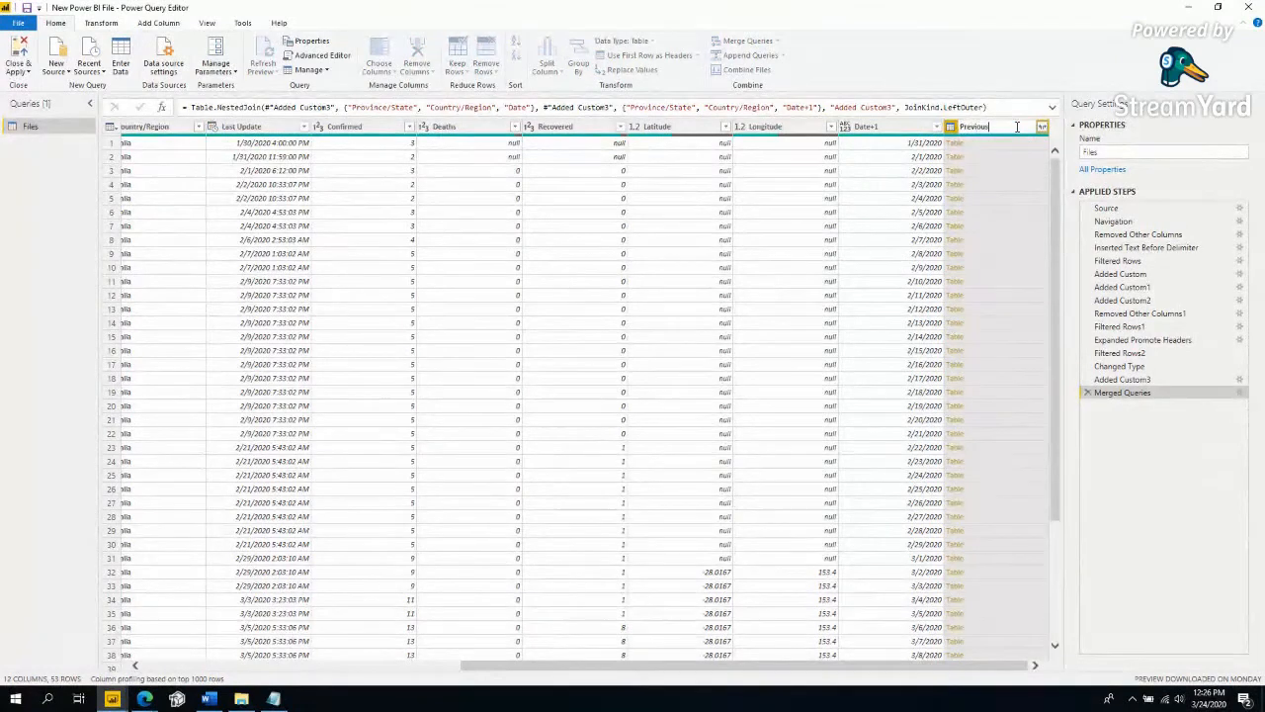
key("Return")
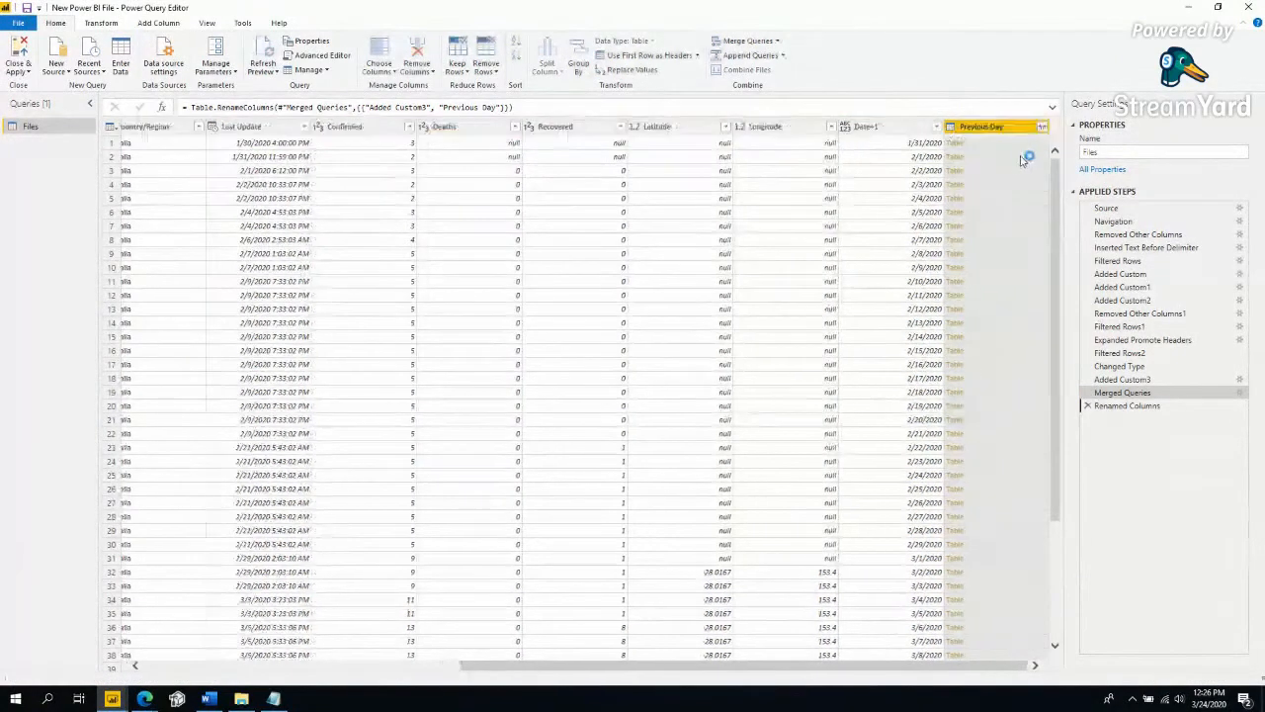
left_click(1043, 127)
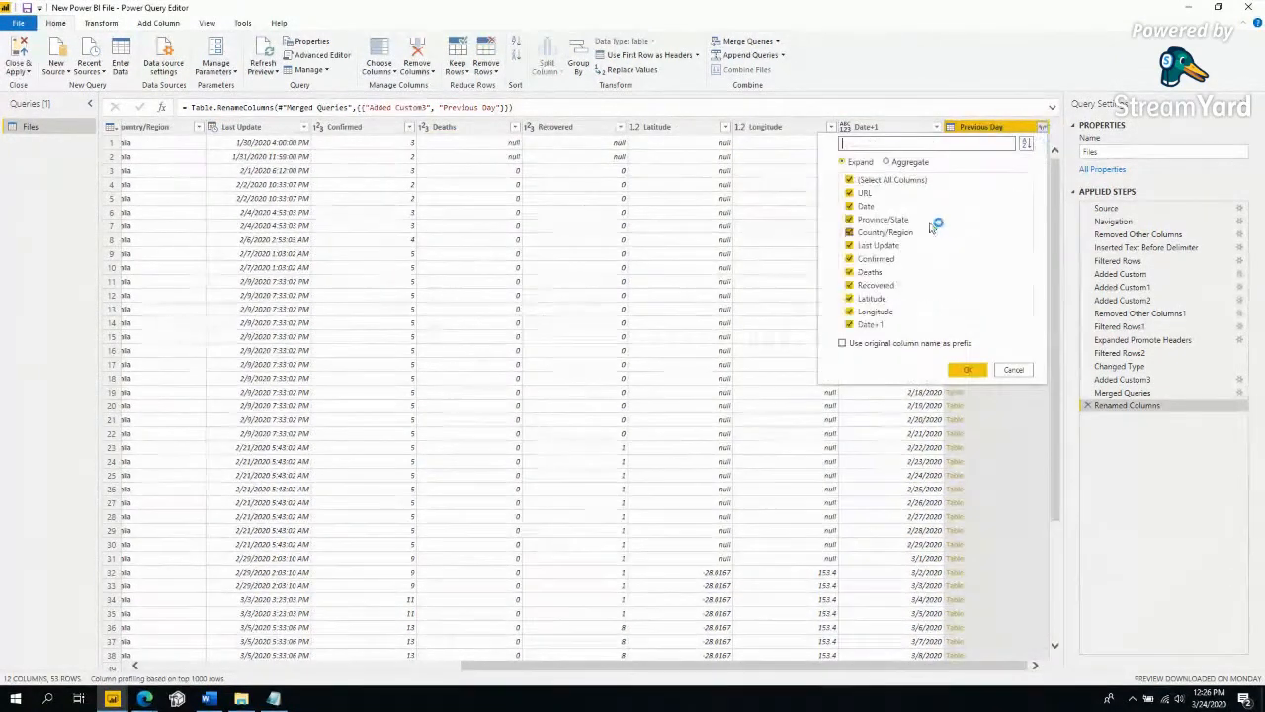
left_click(886, 283)
left_click(973, 370)
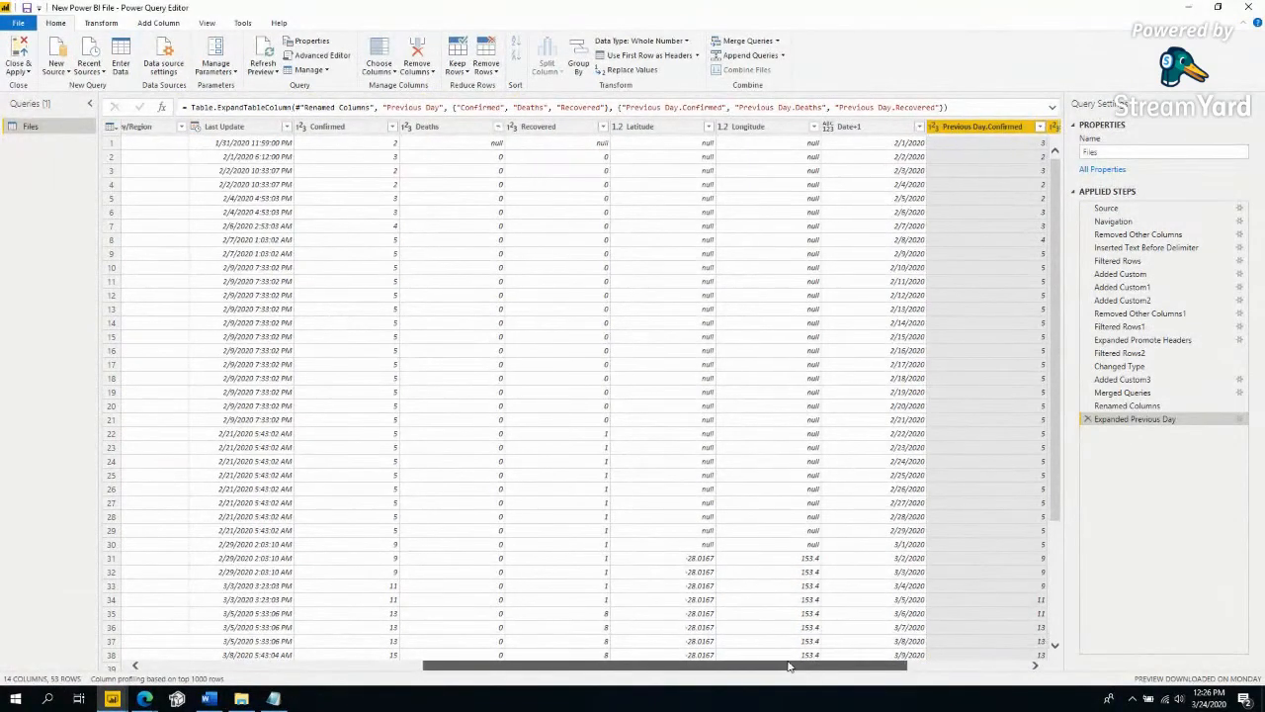
Compare Confirmed with Previous Day.Confirmed across the rows, and check the Province/State and Country/Region columns used for matching.
scroll(781, 664, "right", 3)
left_click(252, 126)
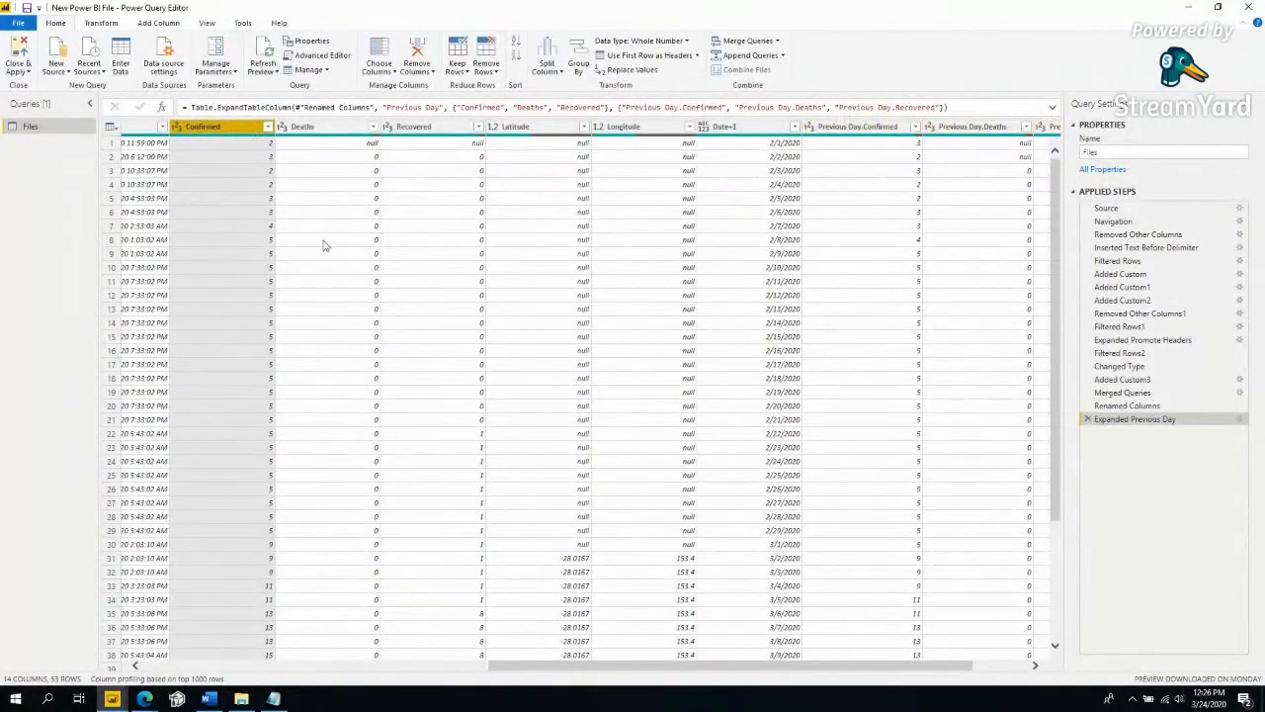
left_click(858, 127)
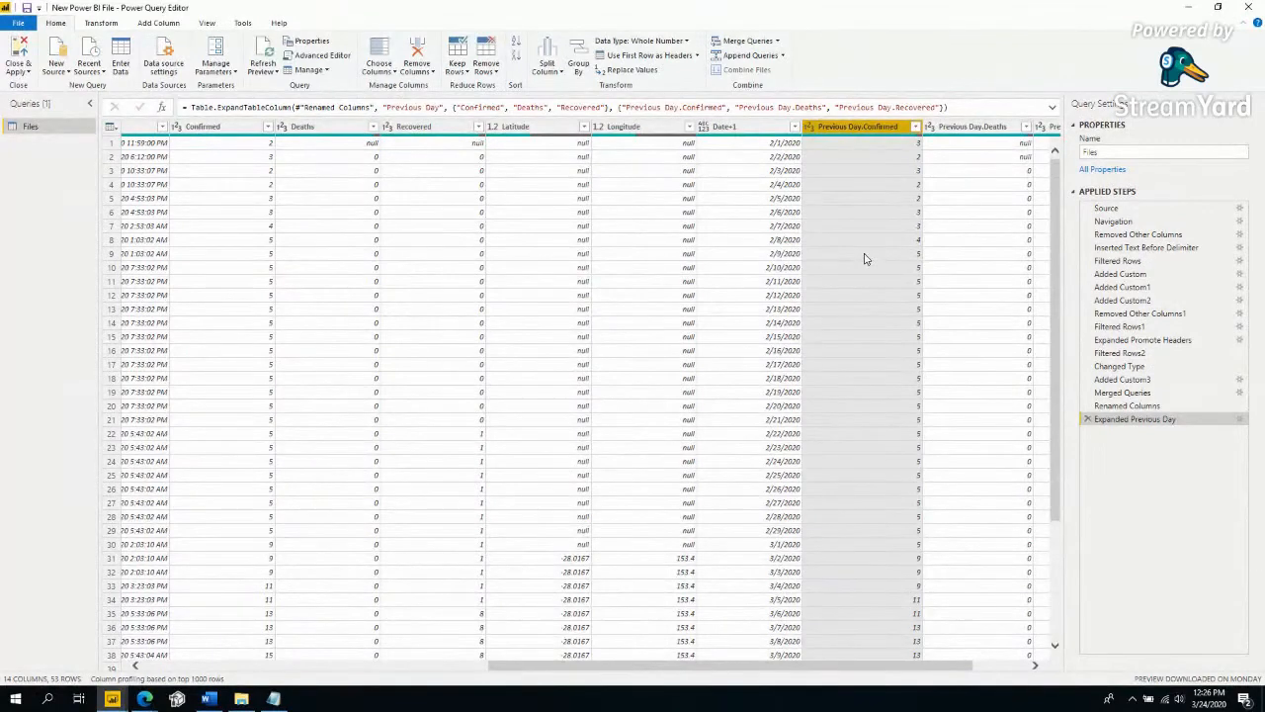
scroll(865, 287, "down", 2)
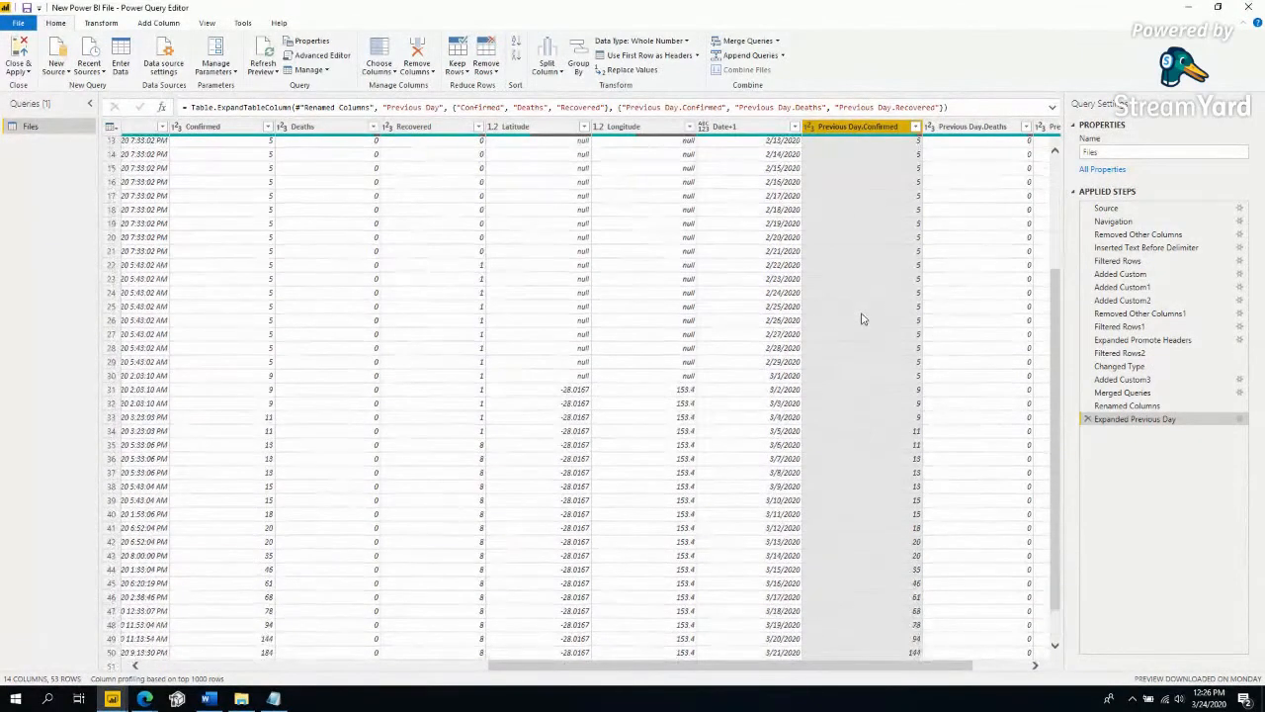
left_click(272, 245)
left_click(270, 254)
left_click(842, 259)
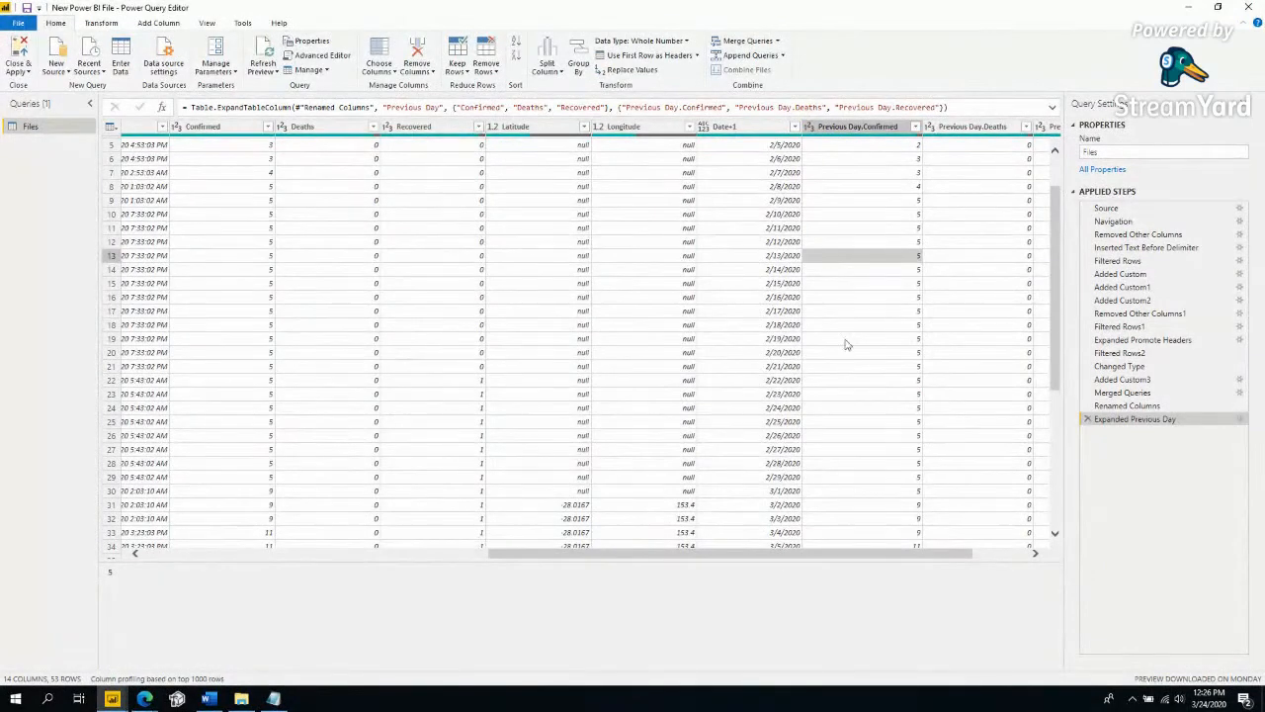
left_click_drag(550, 555, 346, 541)
left_click(534, 127)
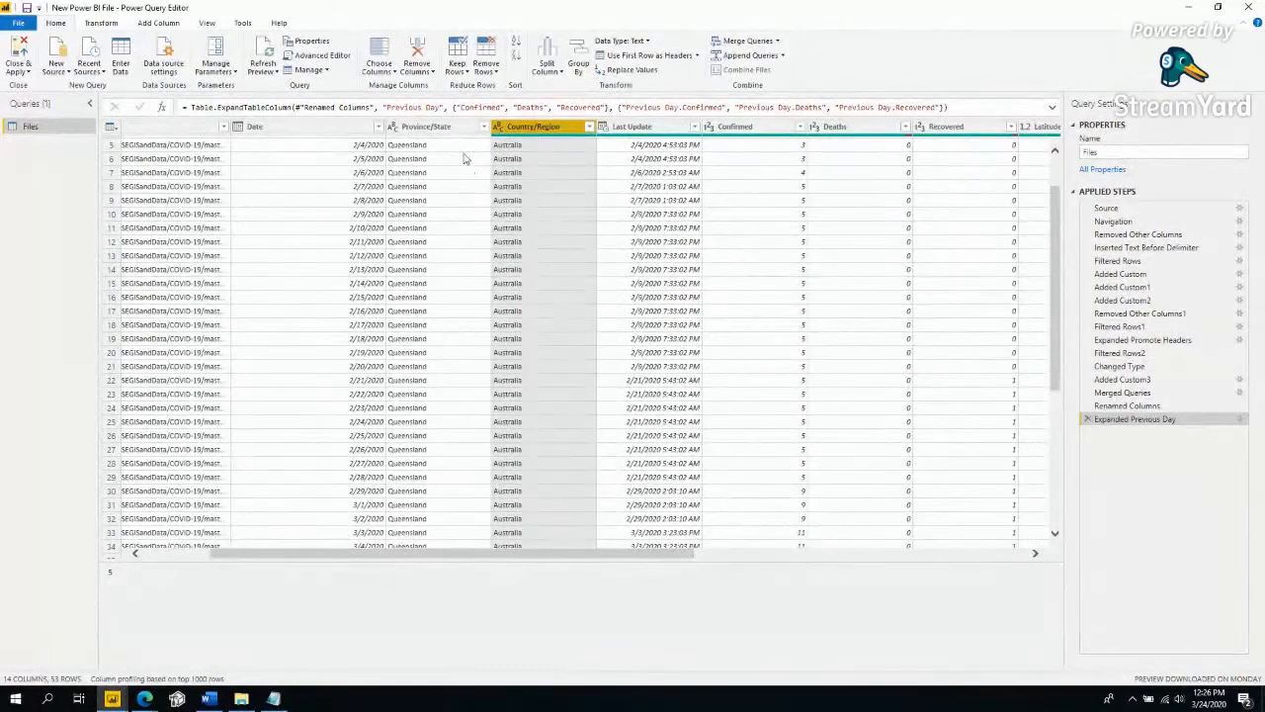
left_click(469, 132)
left_click(534, 127, "ctrl")
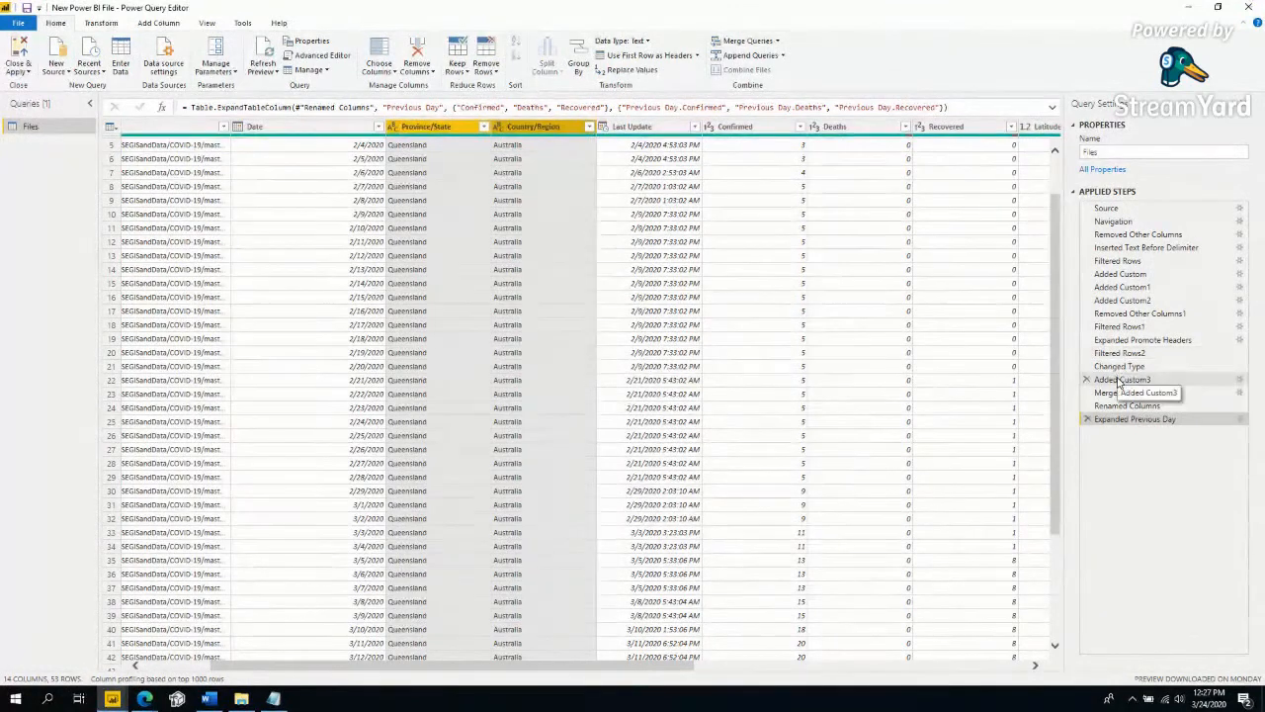
Delete the applied step that filters the rows to Queensland, Australia, and return to the Expanded Previous Day step.
left_click(1116, 378)
left_click(1122, 354)
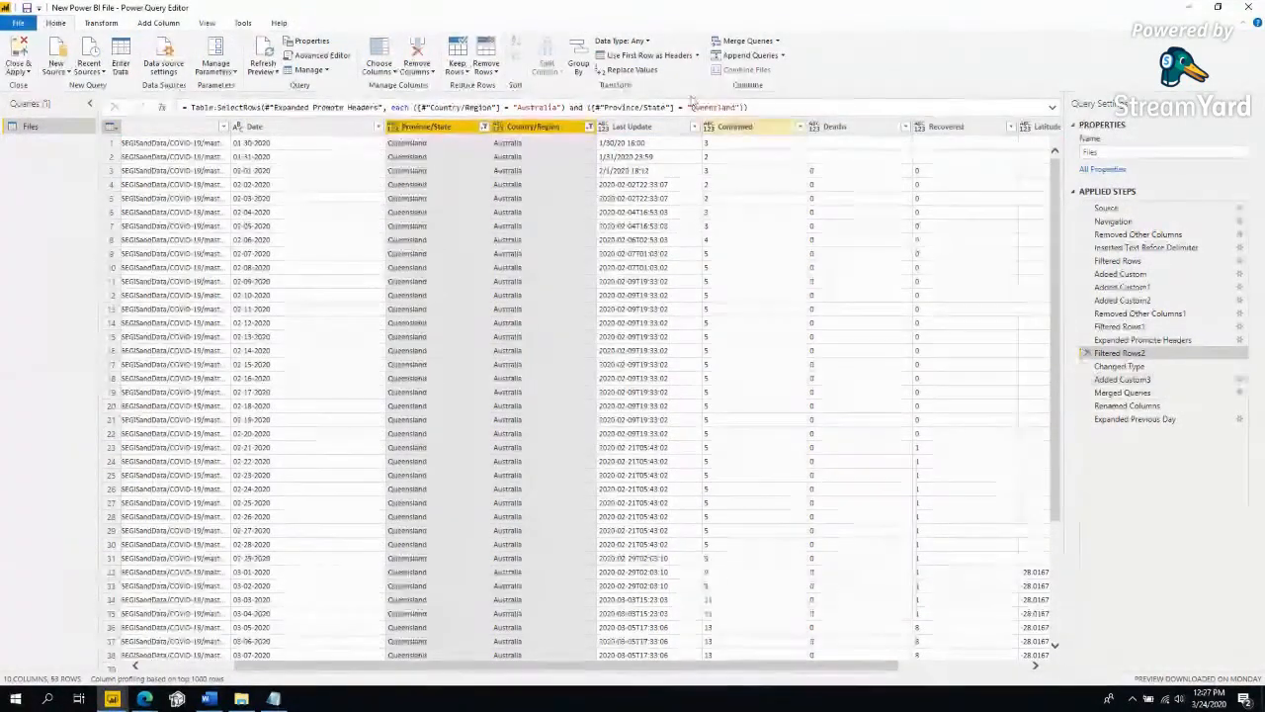
left_click(1088, 355)
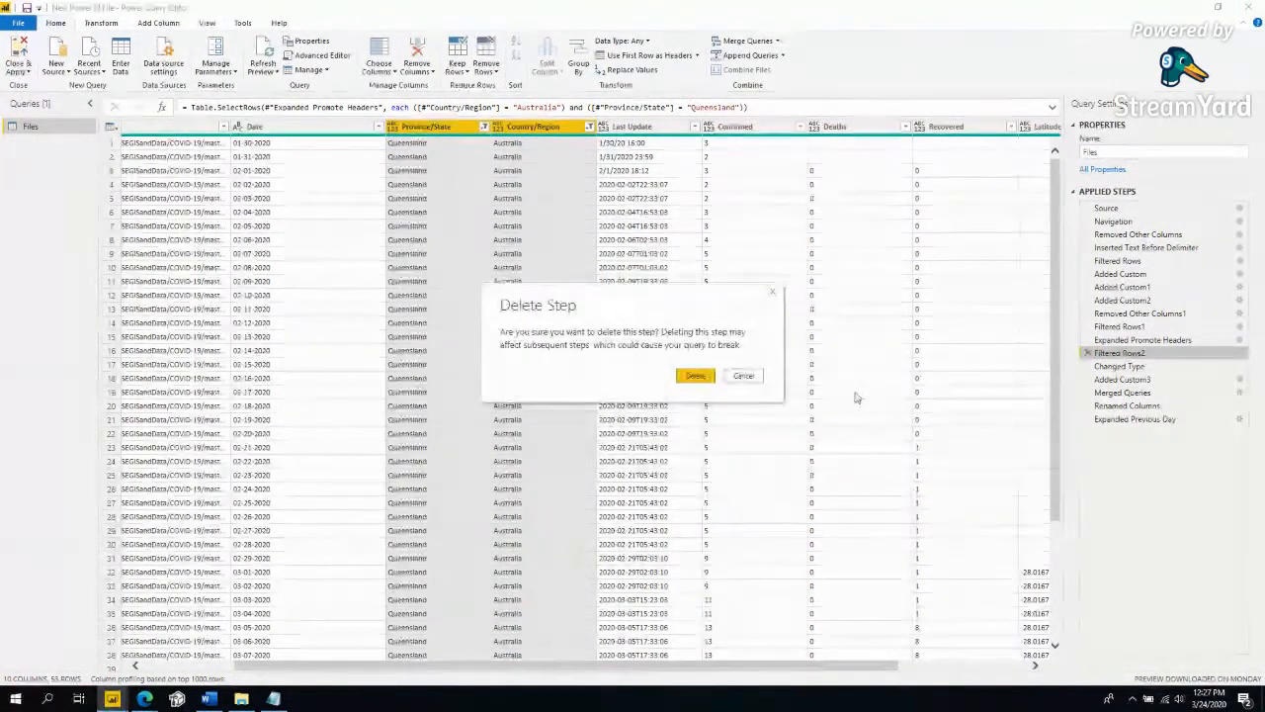
left_click(697, 377)
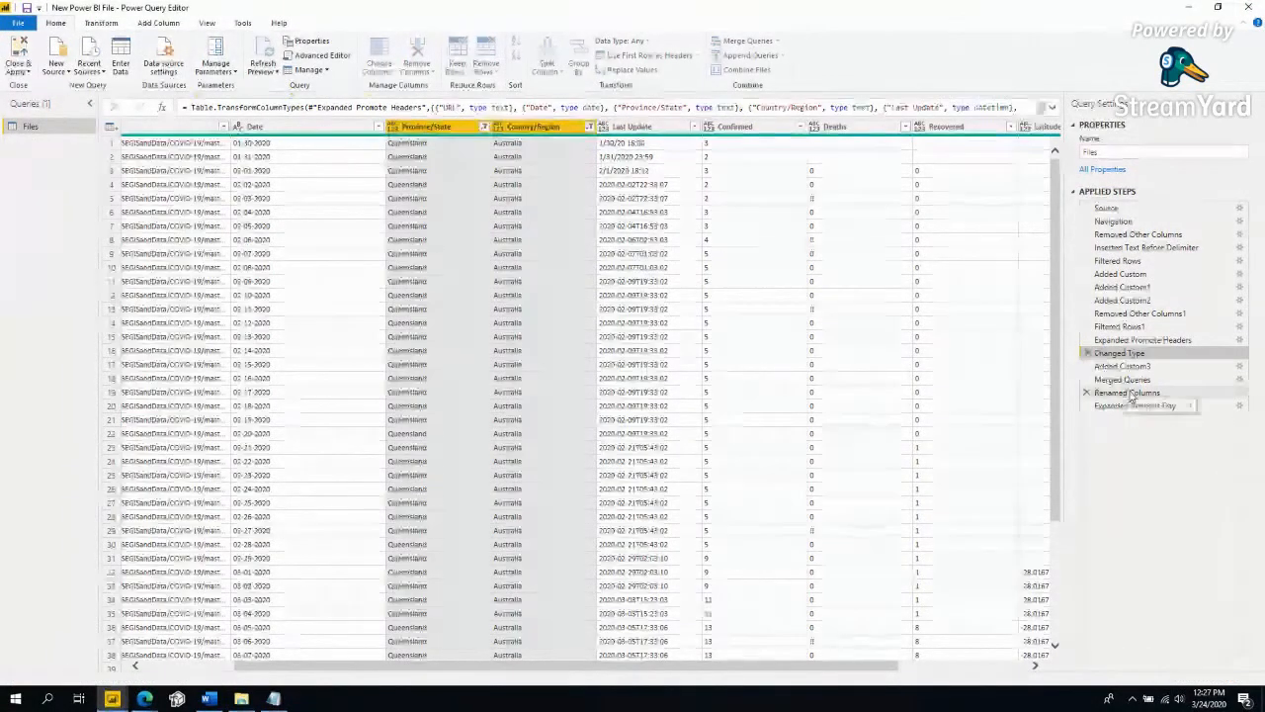
left_click(1122, 405)
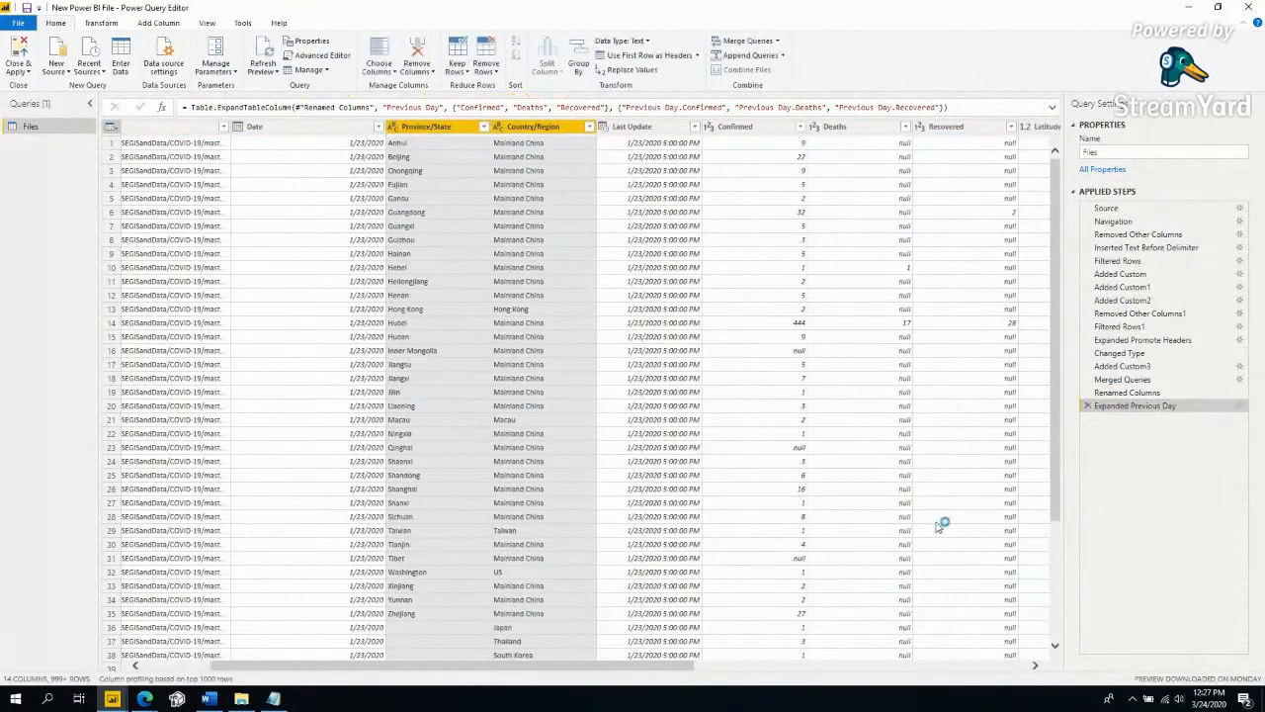
Add a custom column named Actual Cases that subtracts Previous Day.Confirmed from Confirmed.
left_click_drag(560, 667, 910, 675)
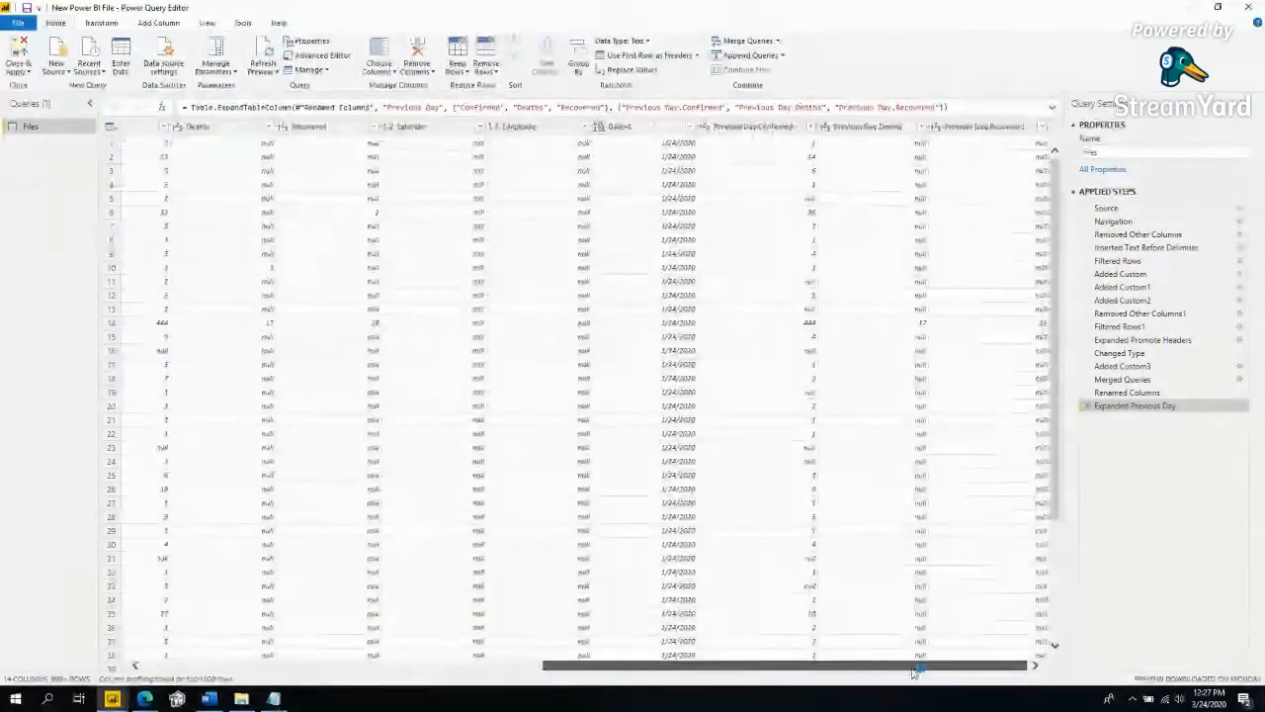
left_click(116, 130)
left_click(146, 178)
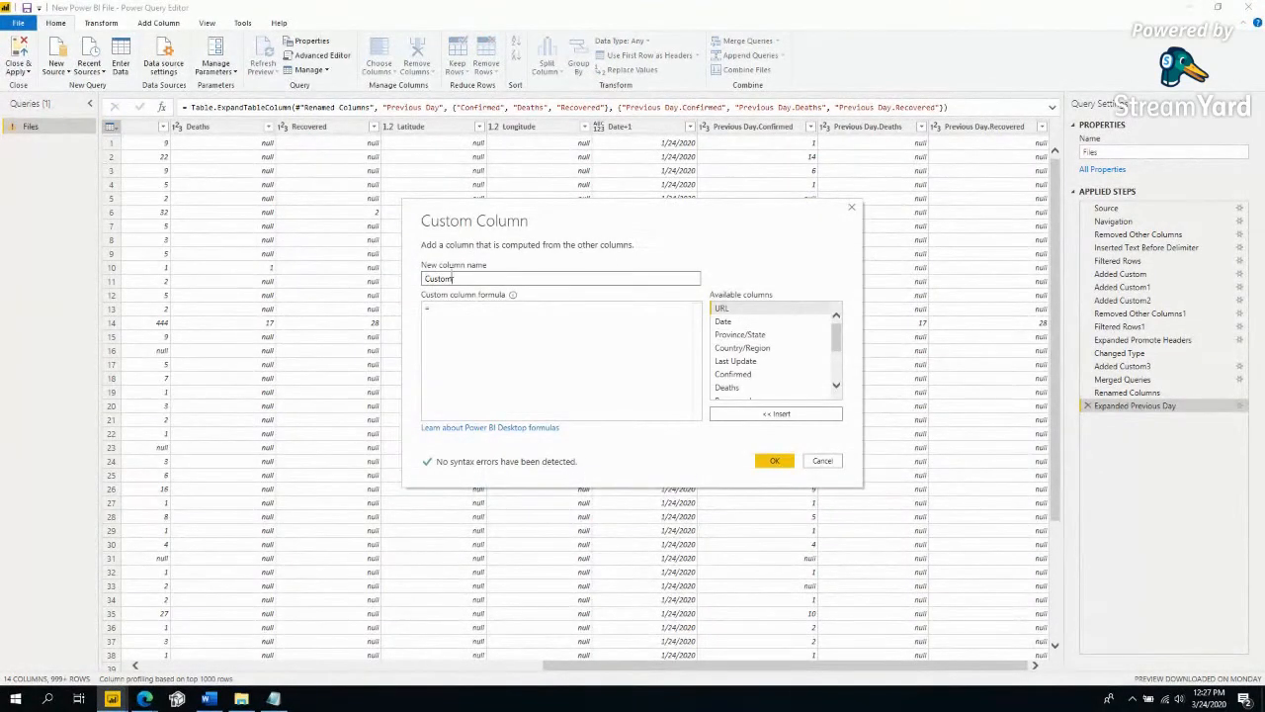
type("Actual Cases")
left_click(613, 393)
scroll(786, 353, "down", 1)
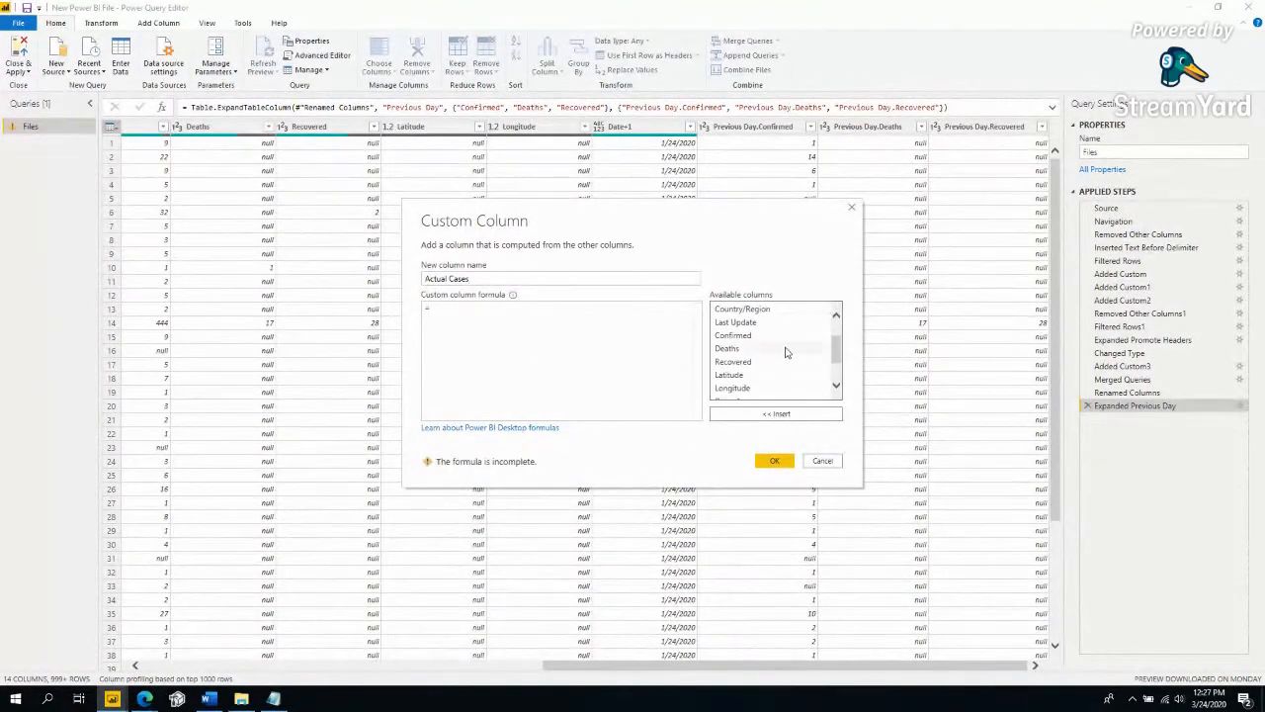
double_click(772, 339)
type("-")
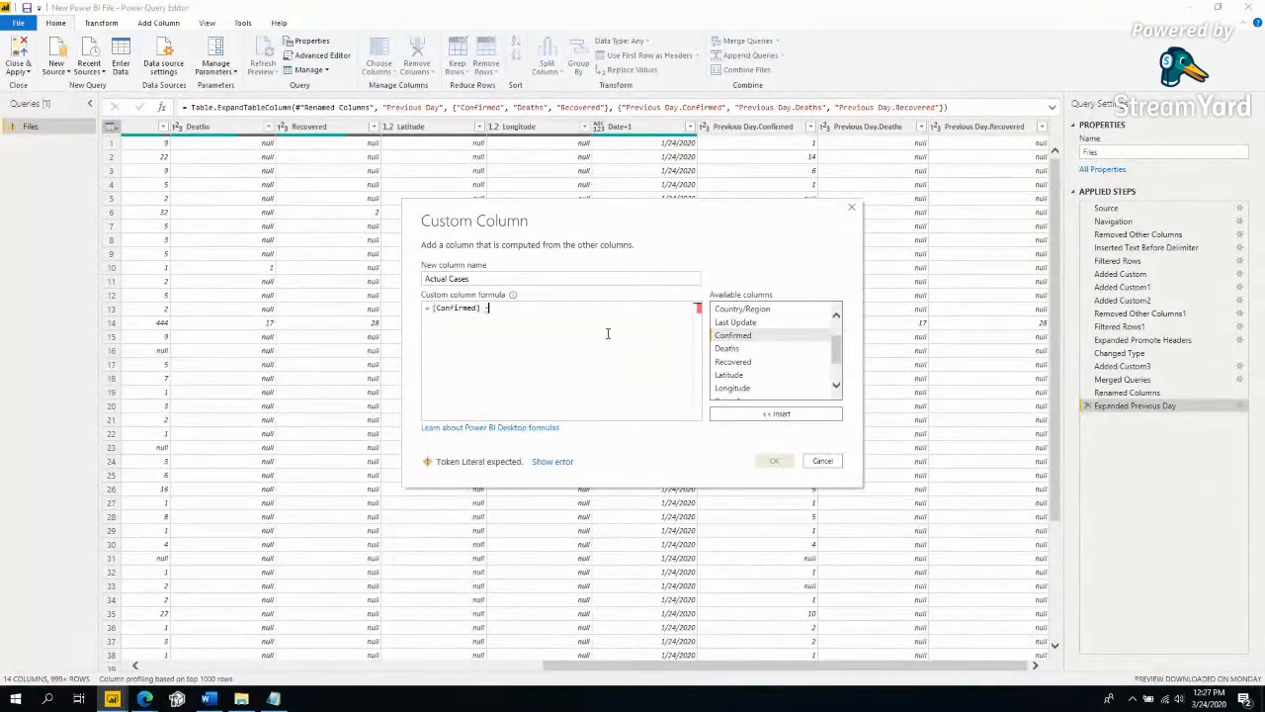
scroll(771, 396, "down", 1)
double_click(761, 367)
left_click_drag(599, 307, 342, 311)
left_click(777, 460)
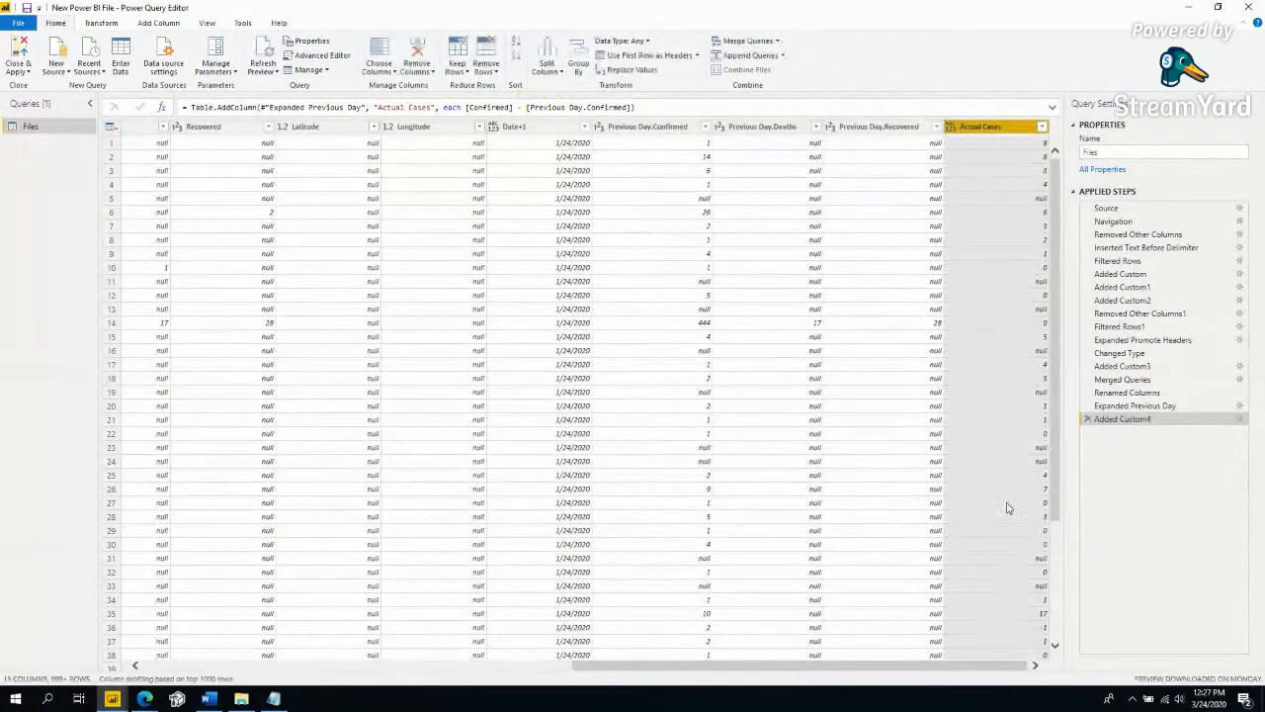
Add a custom column named Actual Deaths with the formula [Deaths] - [Previous Day.Deaths].
left_click(117, 129)
left_click(146, 179)
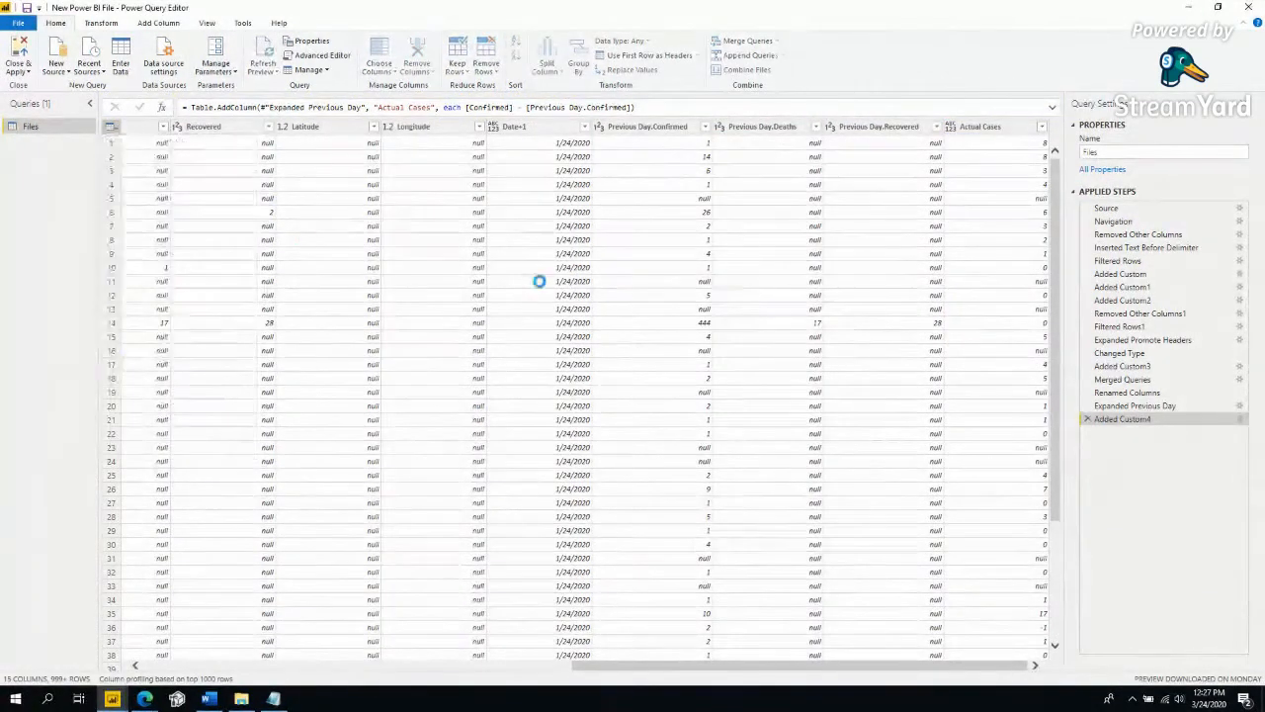
type("A")
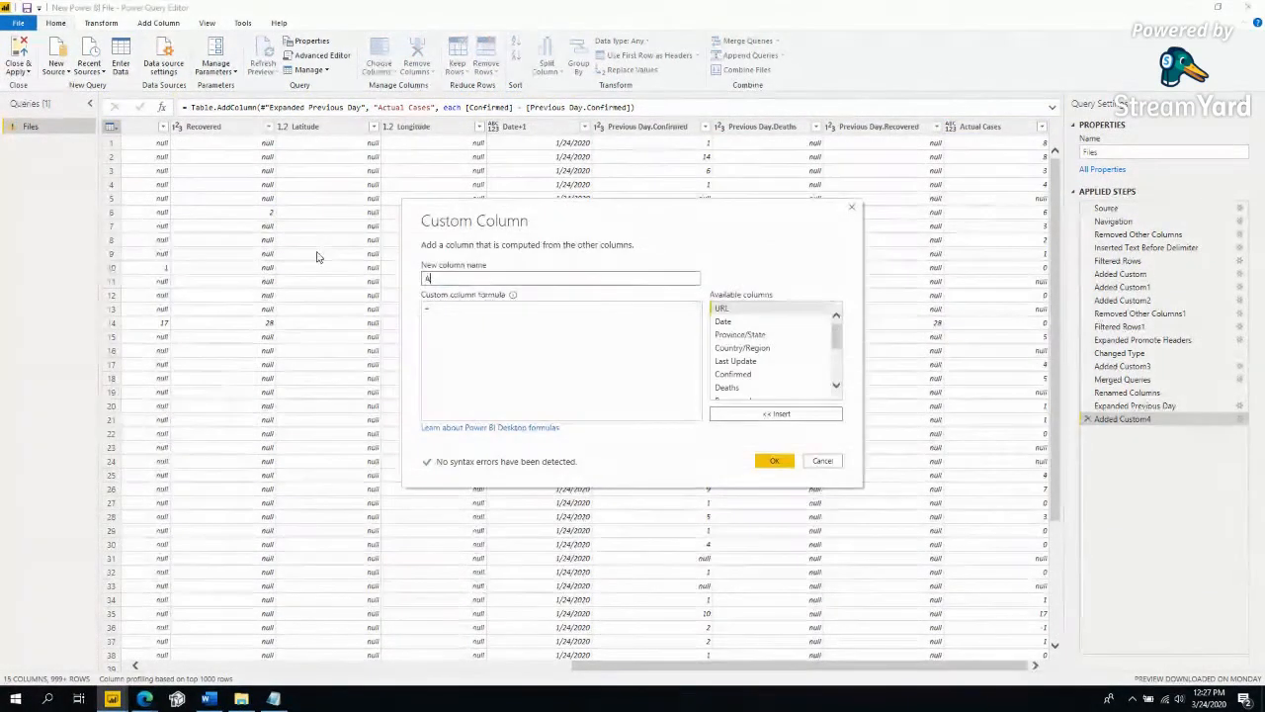
type("ctual deaths")
key("ctrl+shift+Left")
type("Deaths")
left_click(539, 378)
scroll(778, 351, "down", 1)
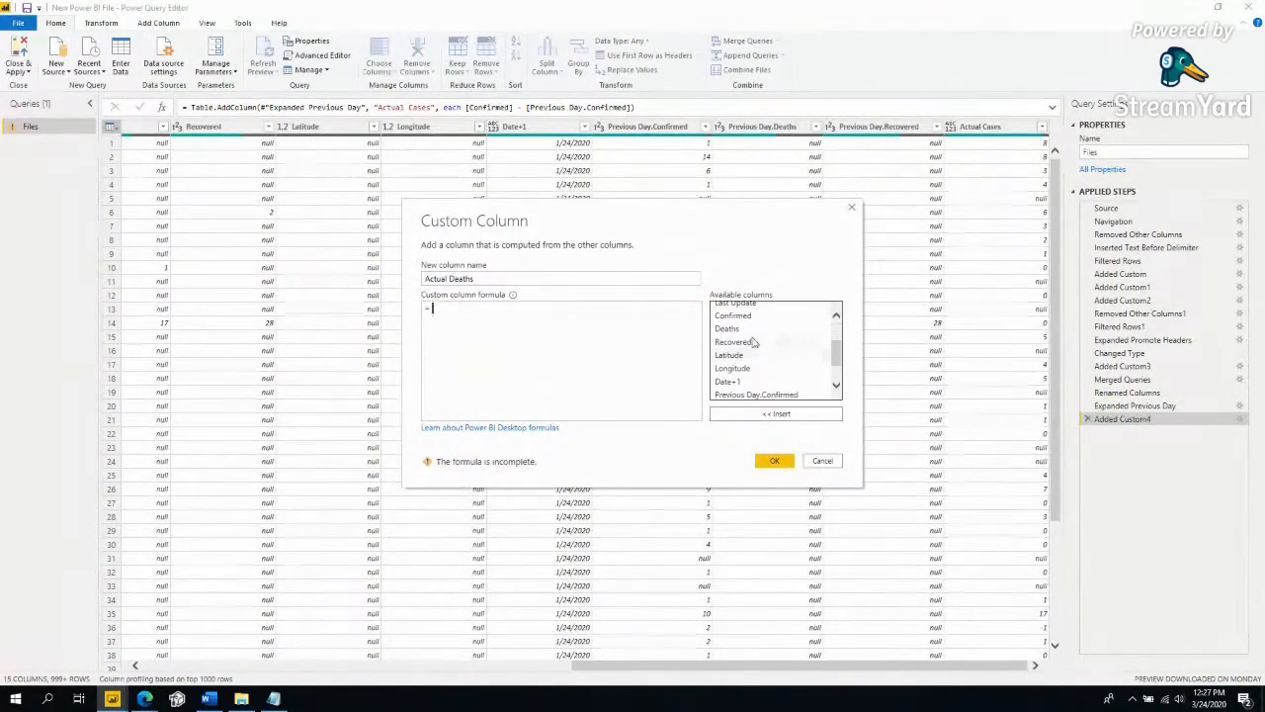
type("-")
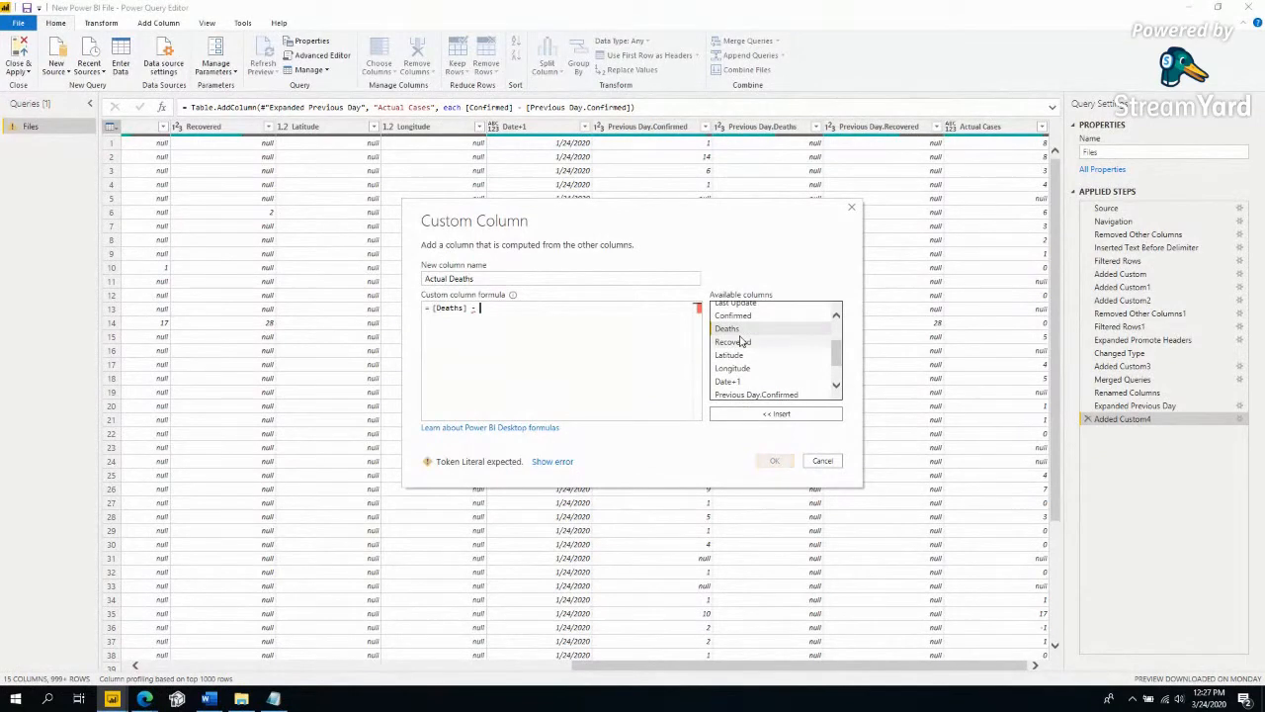
scroll(746, 350, "down", 1)
left_click(786, 366)
left_click(776, 413)
left_click(773, 461)
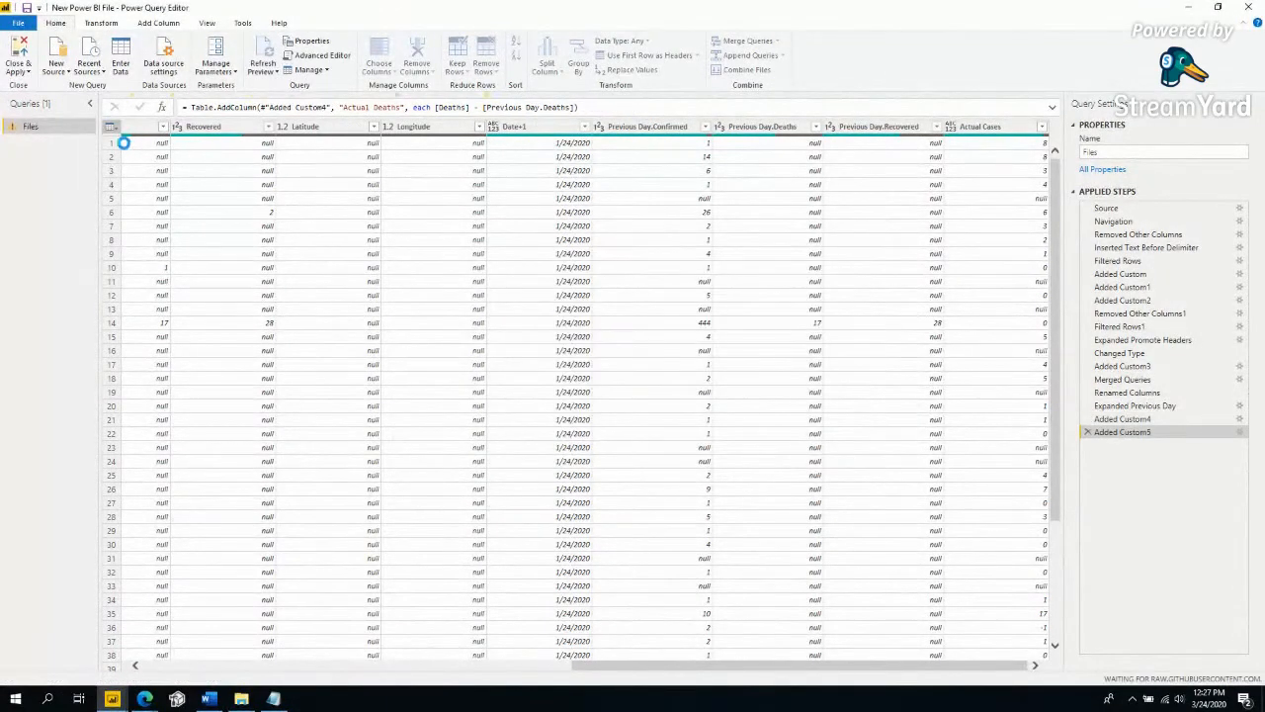
Add a custom column named Actual Recovered computed as Recovered minus Previous Day.Recovered.
left_click(113, 129)
left_click(141, 178)
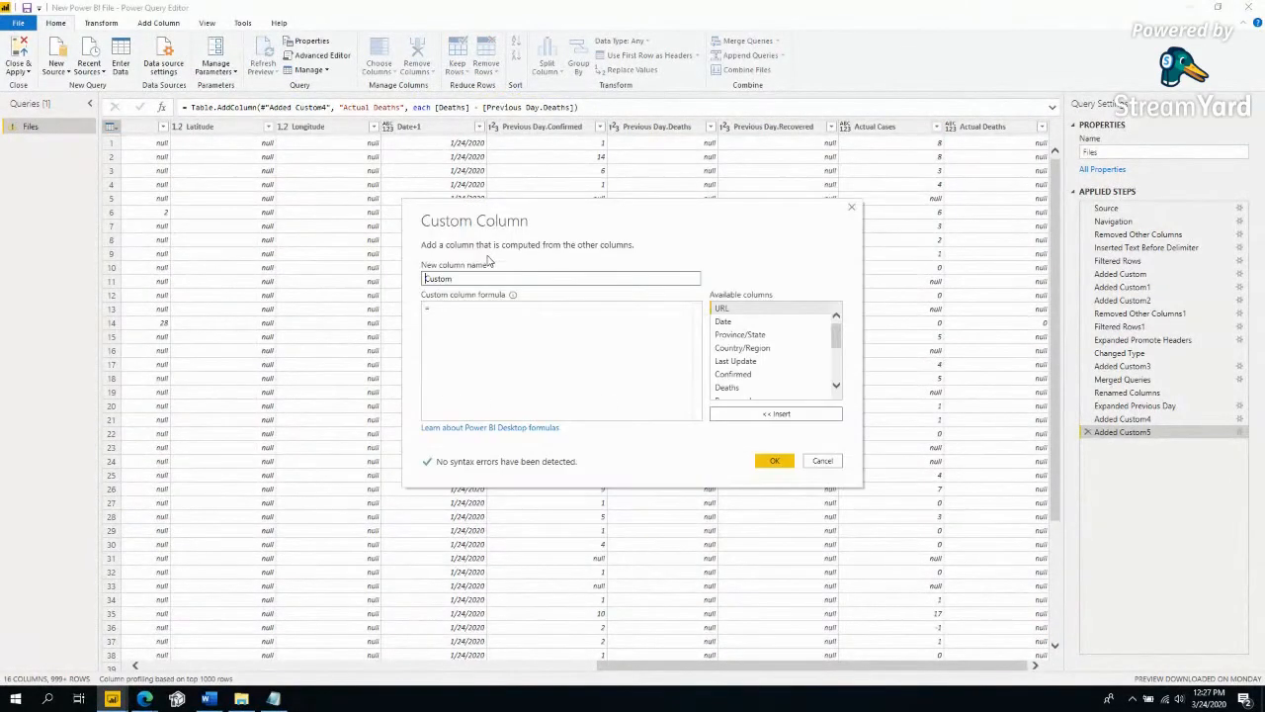
type("Actual Recovered")
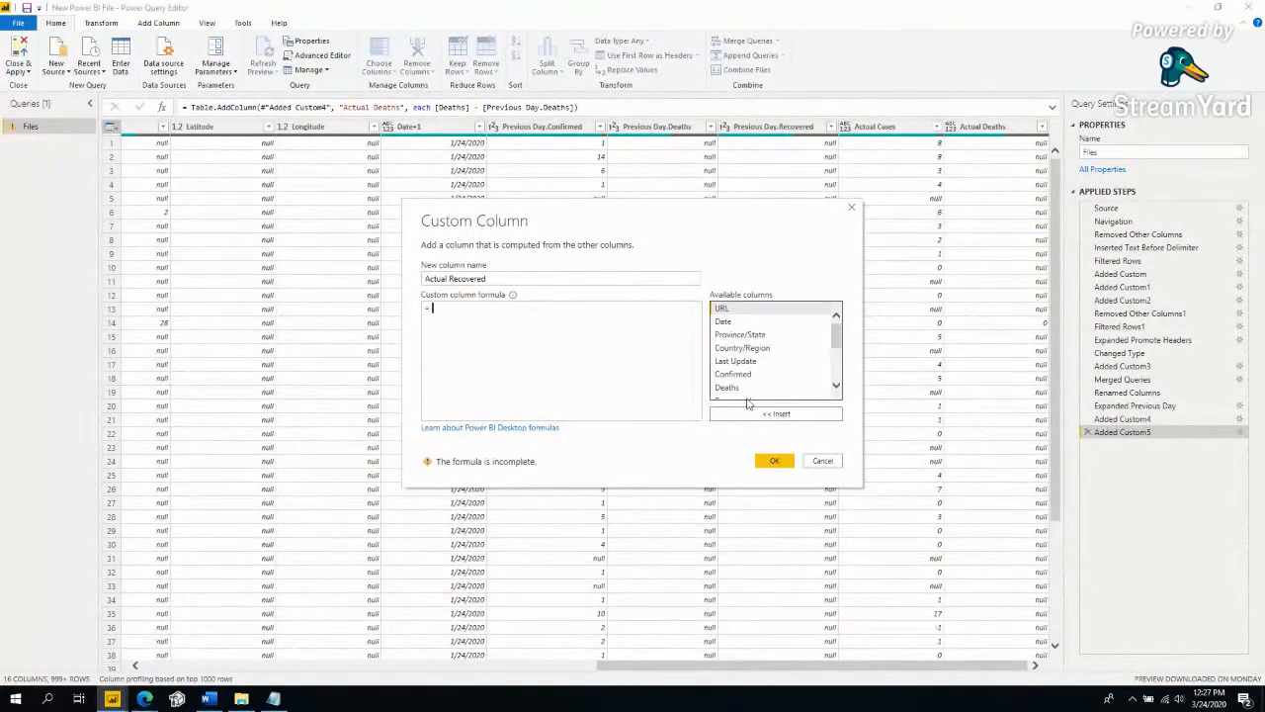
scroll(807, 347, "down", 2)
double_click(766, 333)
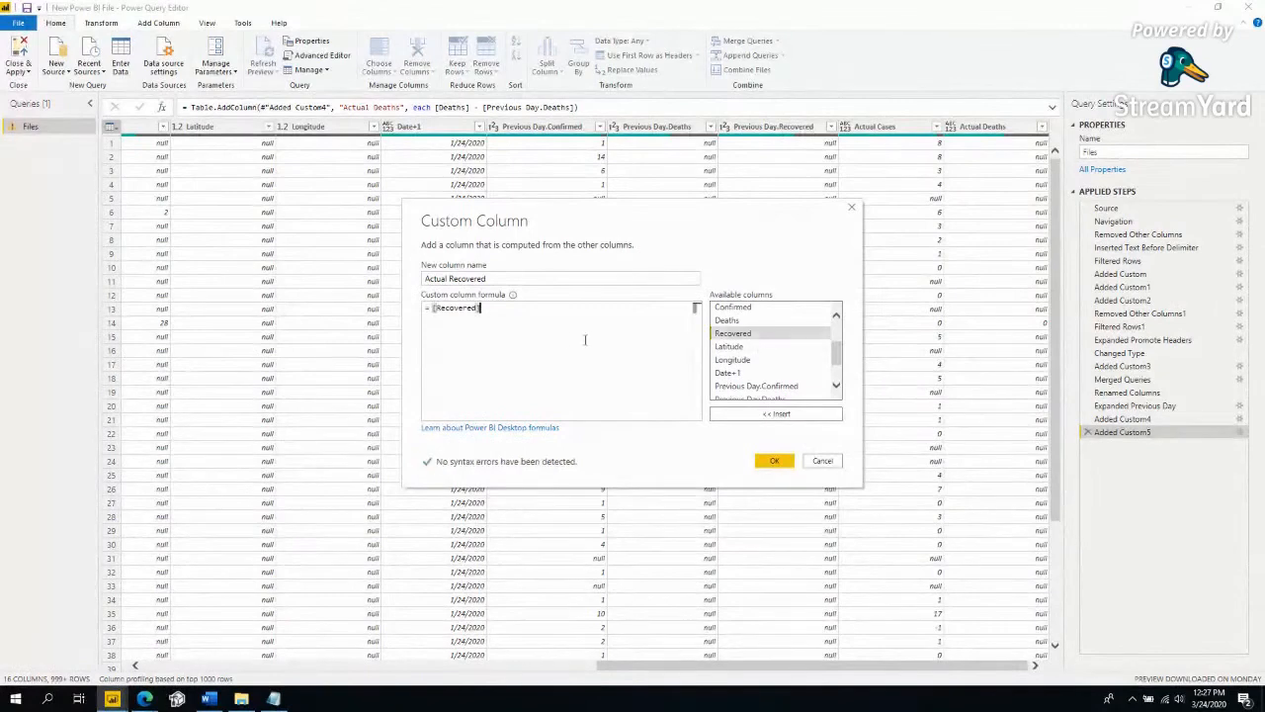
type("-")
scroll(791, 374, "down", 2)
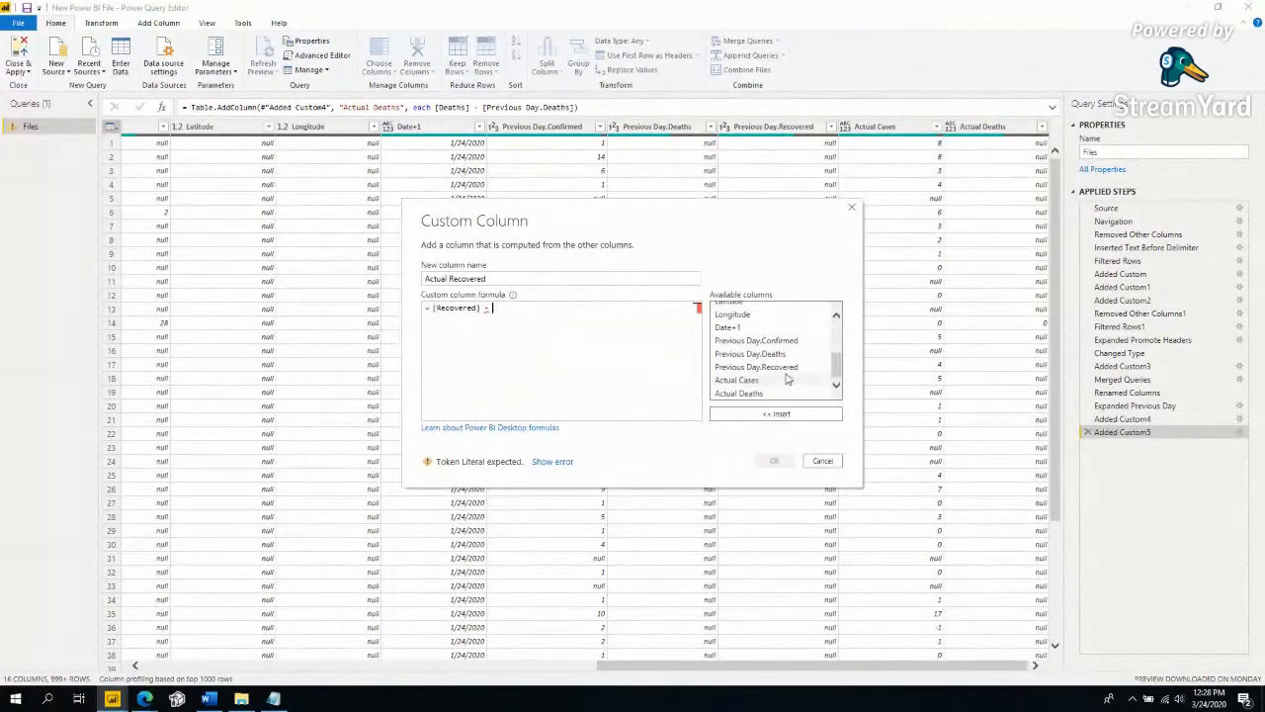
double_click(785, 370)
left_click(774, 460)
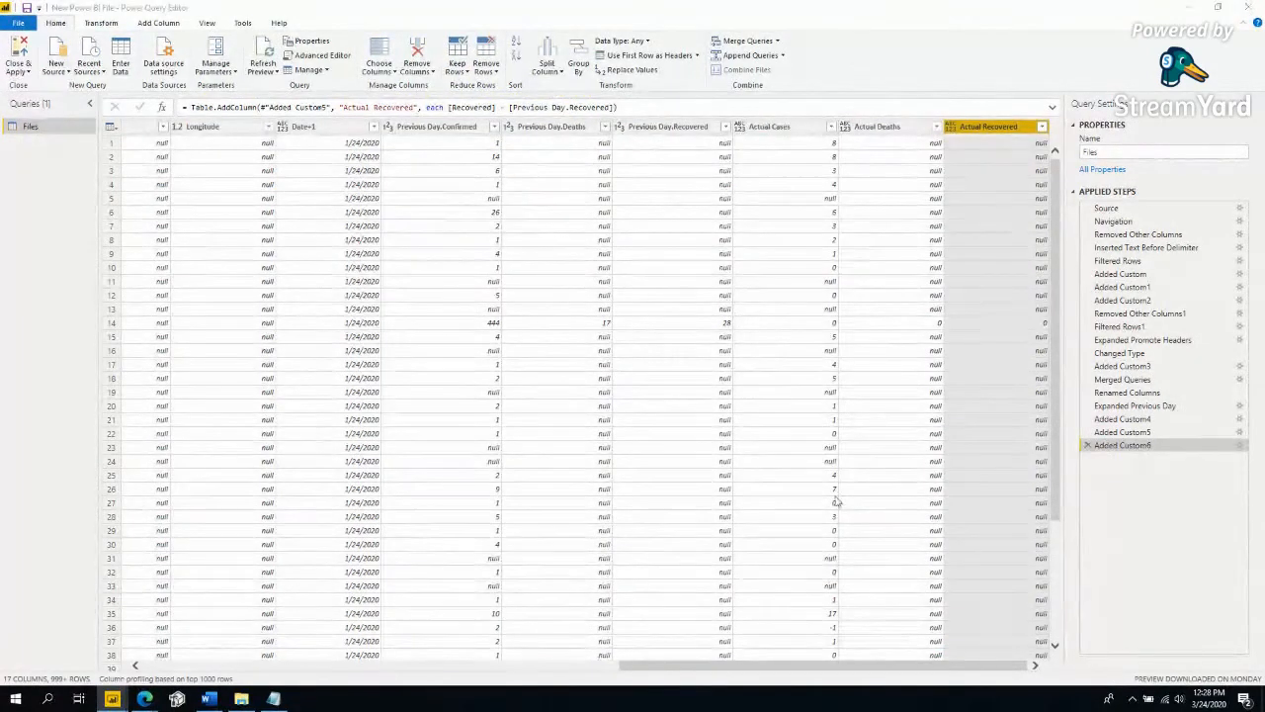
Keep only the URL, Date, Province/State, Country/Region, Actual Cases, Actual Deaths and Actual Recovered columns, removing all others.
left_click_drag(721, 667, 228, 615)
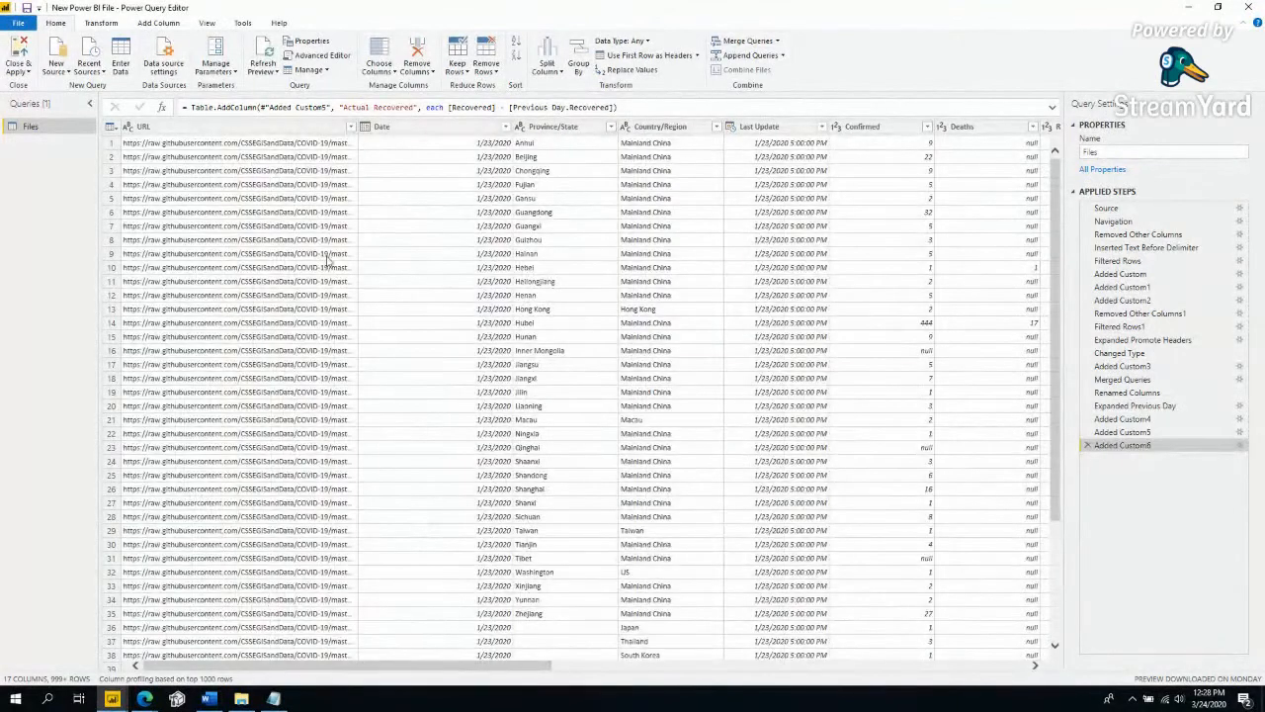
left_click(225, 126)
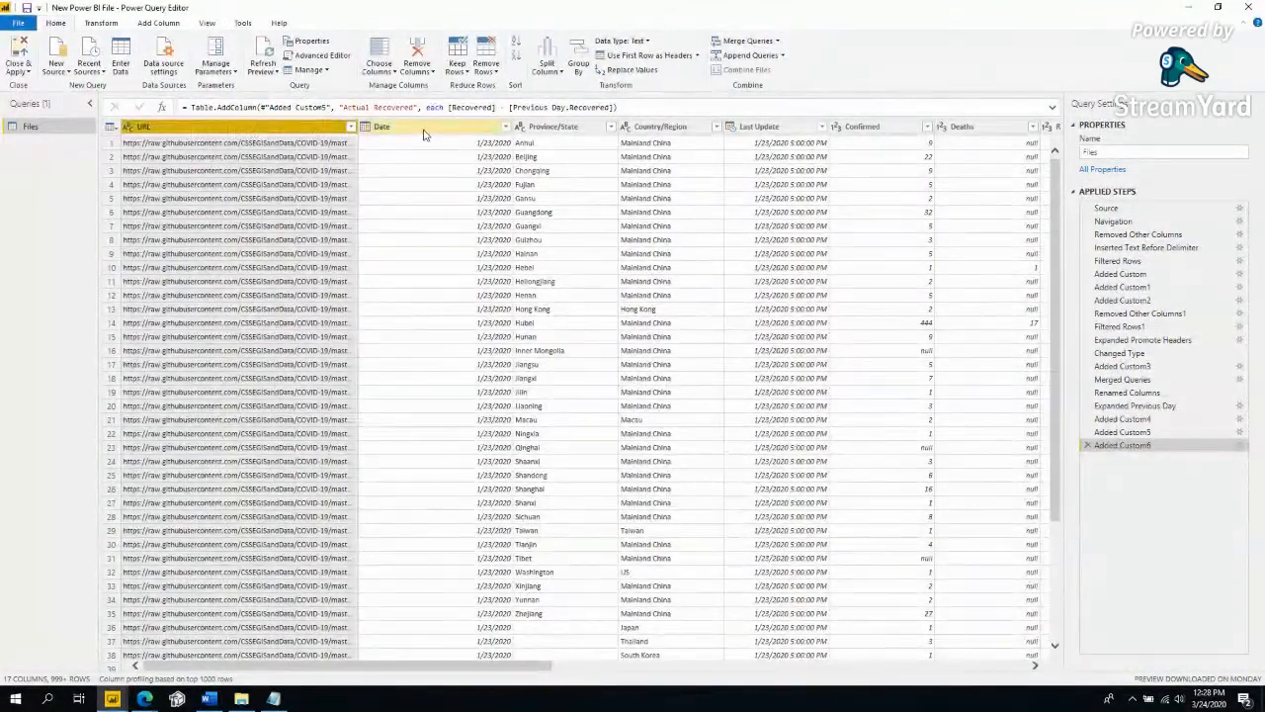
left_click(687, 126)
left_click_drag(553, 665, 911, 673)
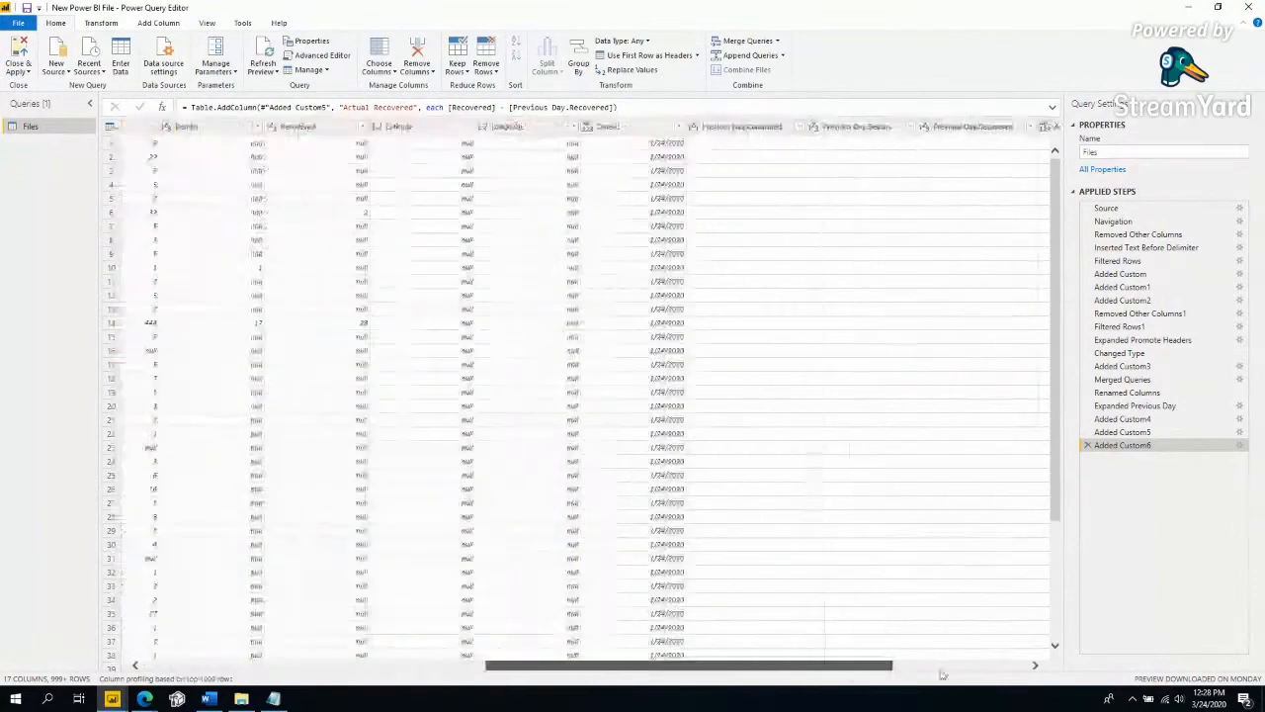
left_click(781, 127)
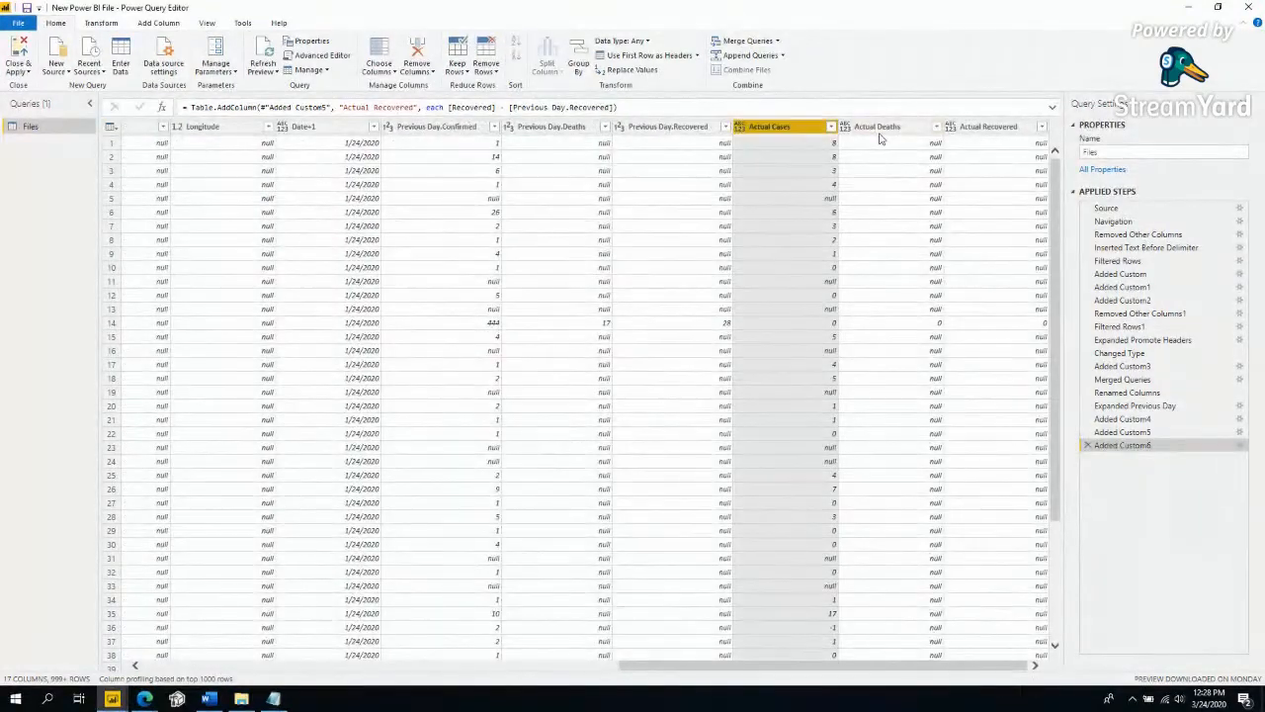
left_click(877, 127, "ctrl")
left_click(988, 126, "ctrl")
right_click(988, 126)
key("Escape")
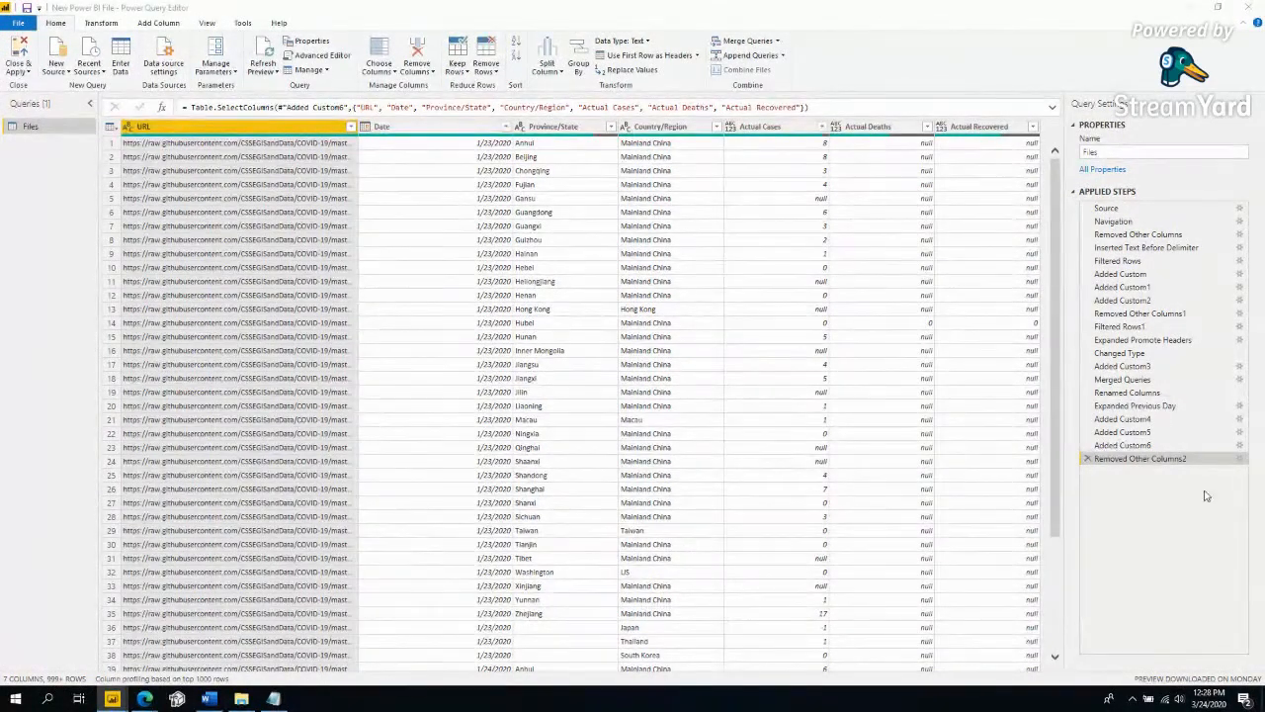
Rename the Files query as Johns_Hopkins_COVID-19.
double_click(1118, 151)
type("Johns_Hopkins_COVID-19")
key("Return")
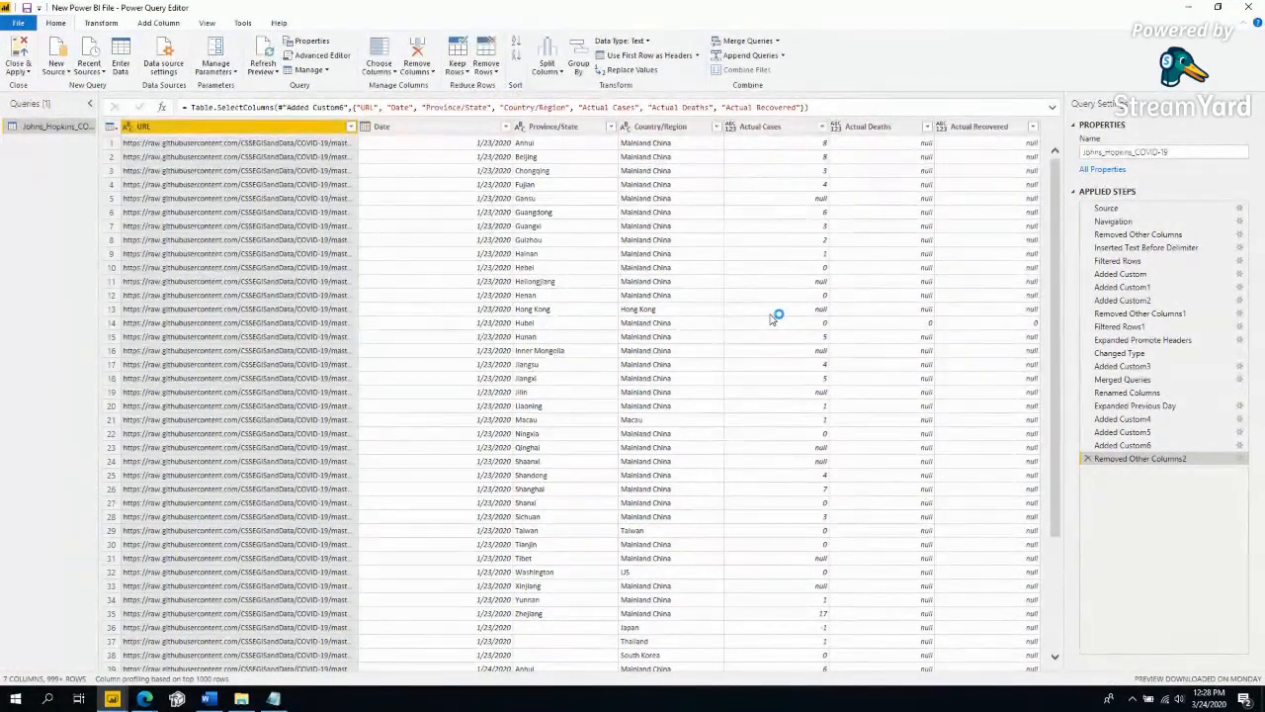
left_click(209, 698)
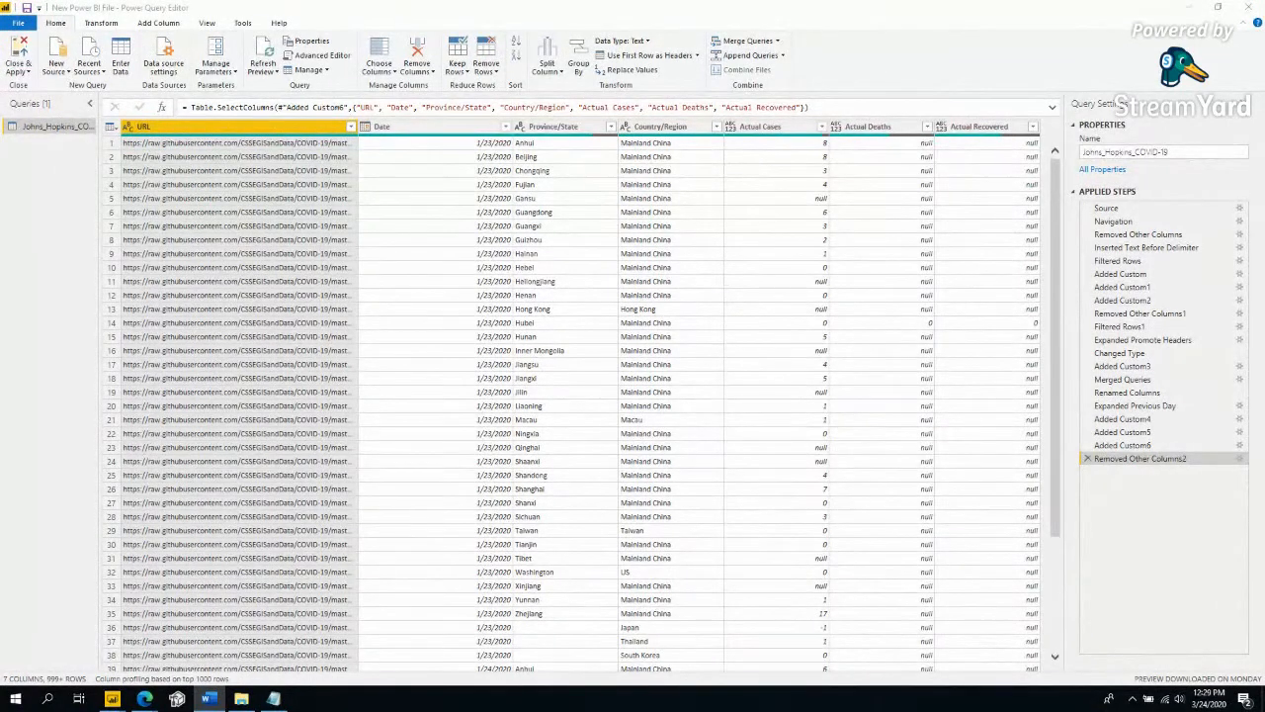
Set the data type of the Actual Cases, Actual Deaths and Actual Recovered columns to Whole Number.
left_click(761, 126)
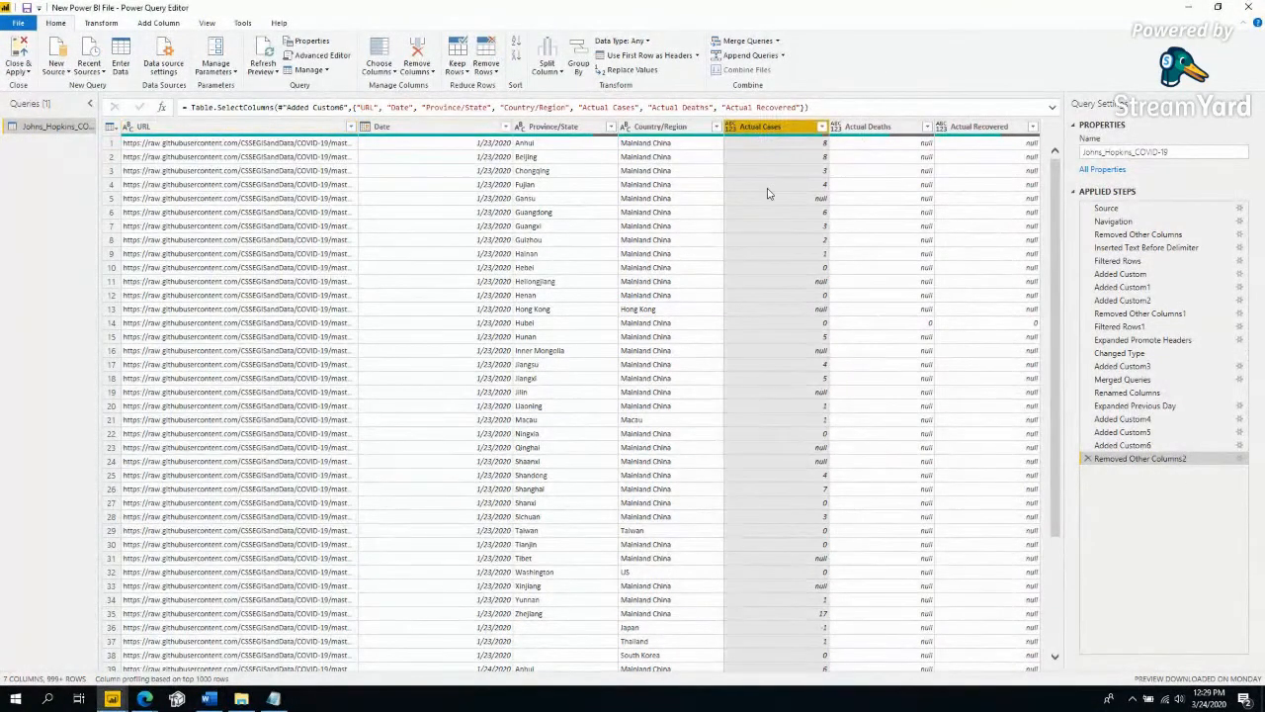
left_click(237, 127)
left_click(988, 128, "ctrl")
left_click(990, 132, "shift")
left_click(804, 131)
left_click(987, 134, "shift")
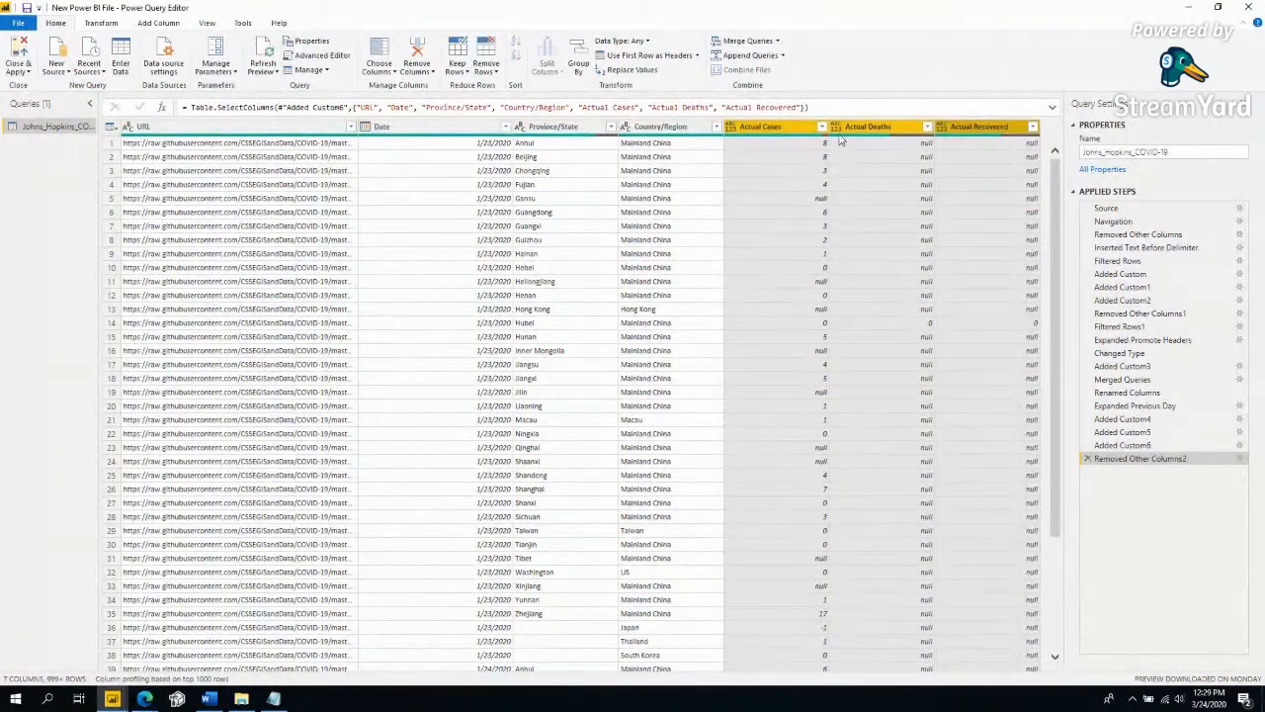
left_click(739, 131)
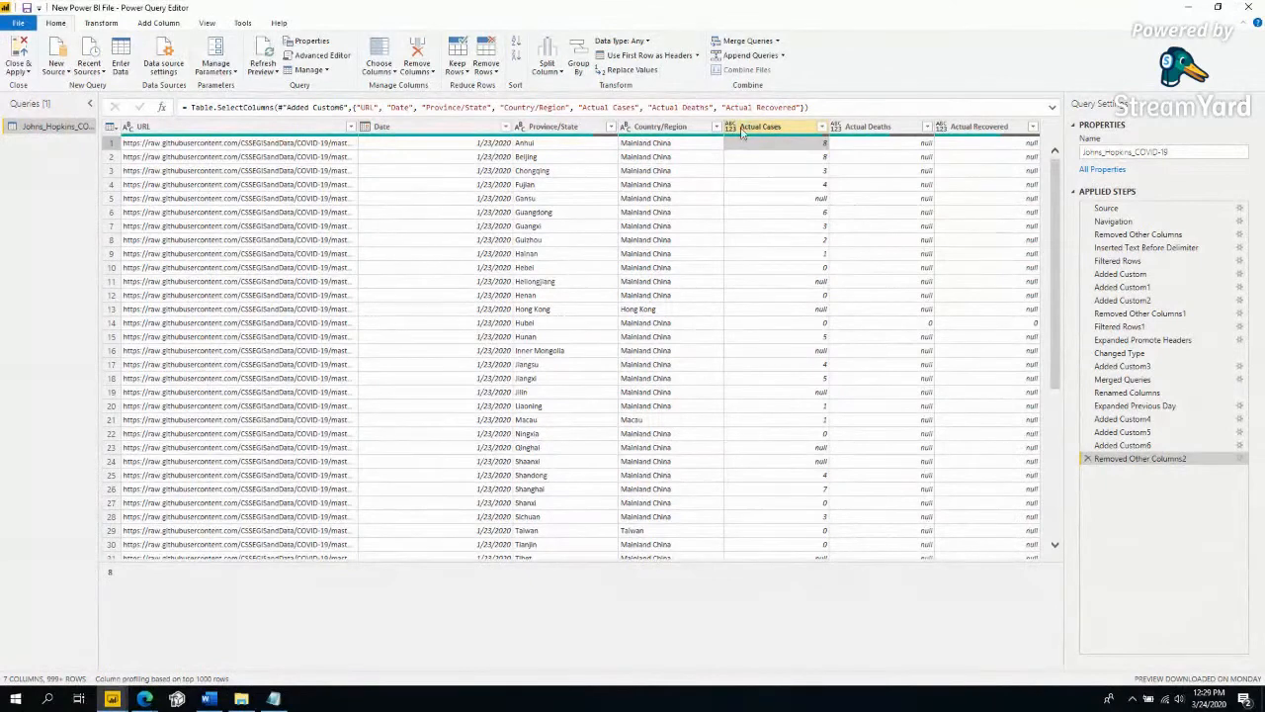
left_click(1005, 128, "shift")
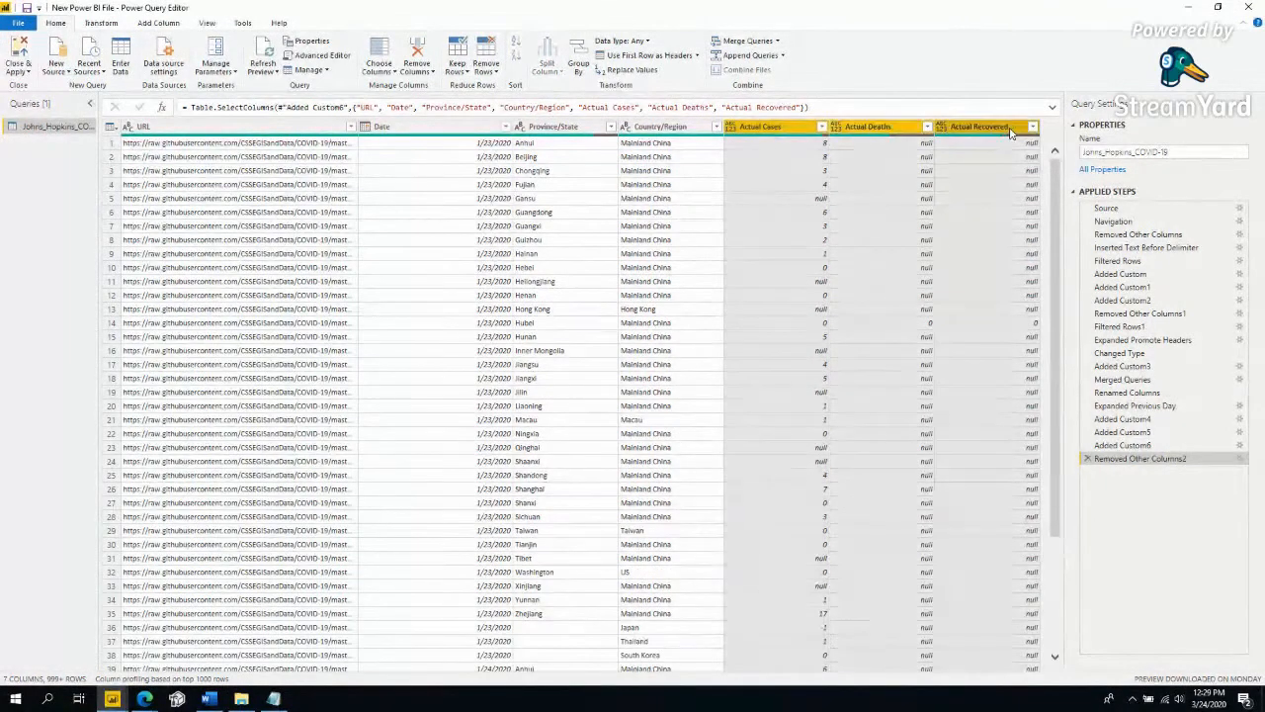
left_click(101, 23)
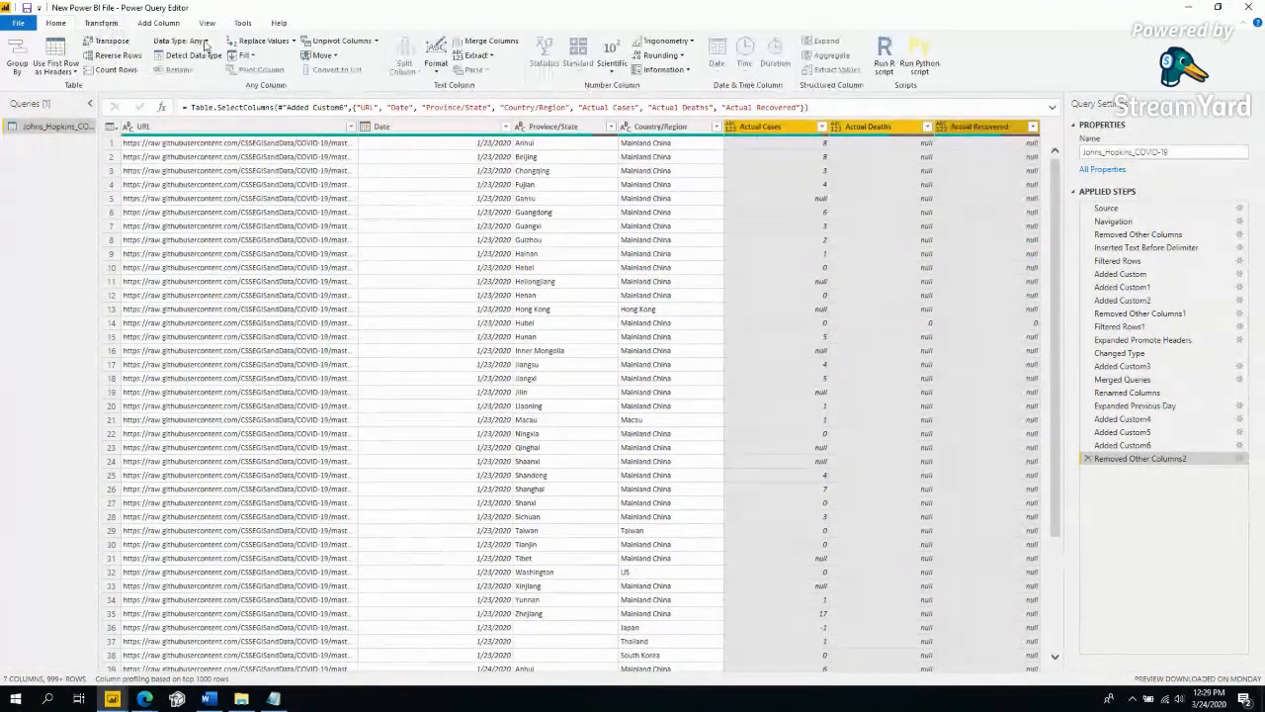
left_click(203, 42)
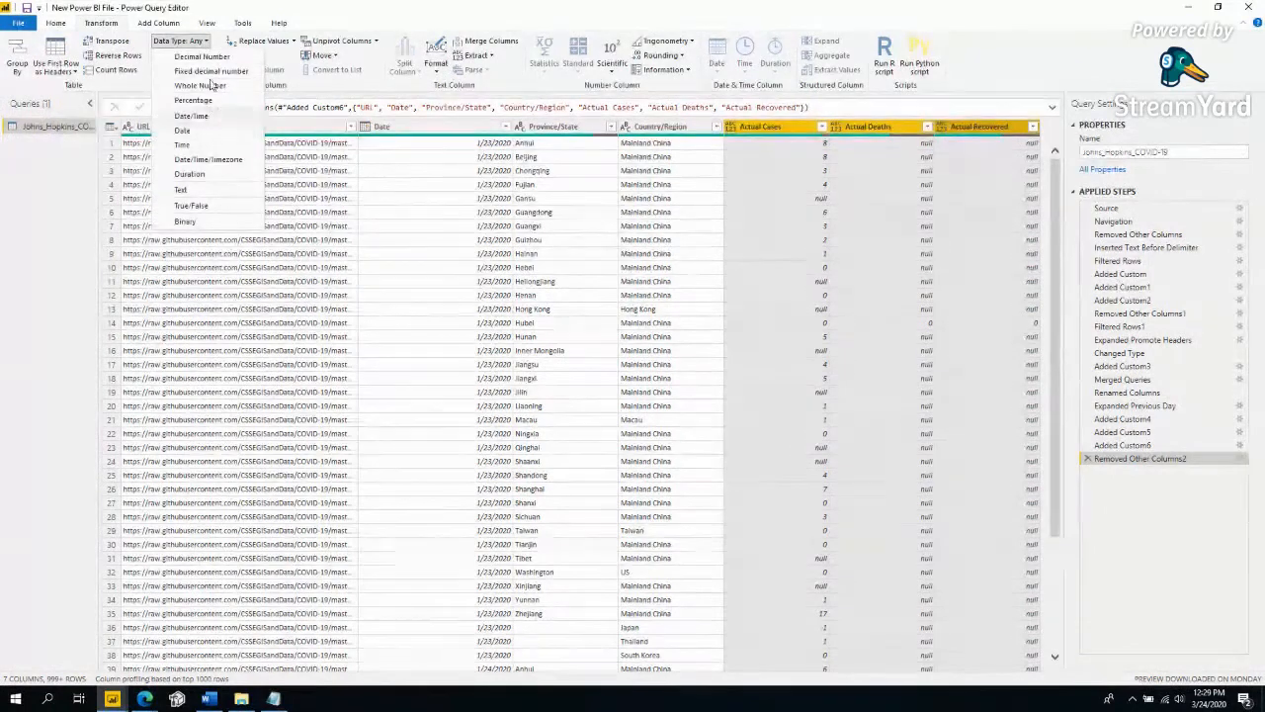
left_click(200, 86)
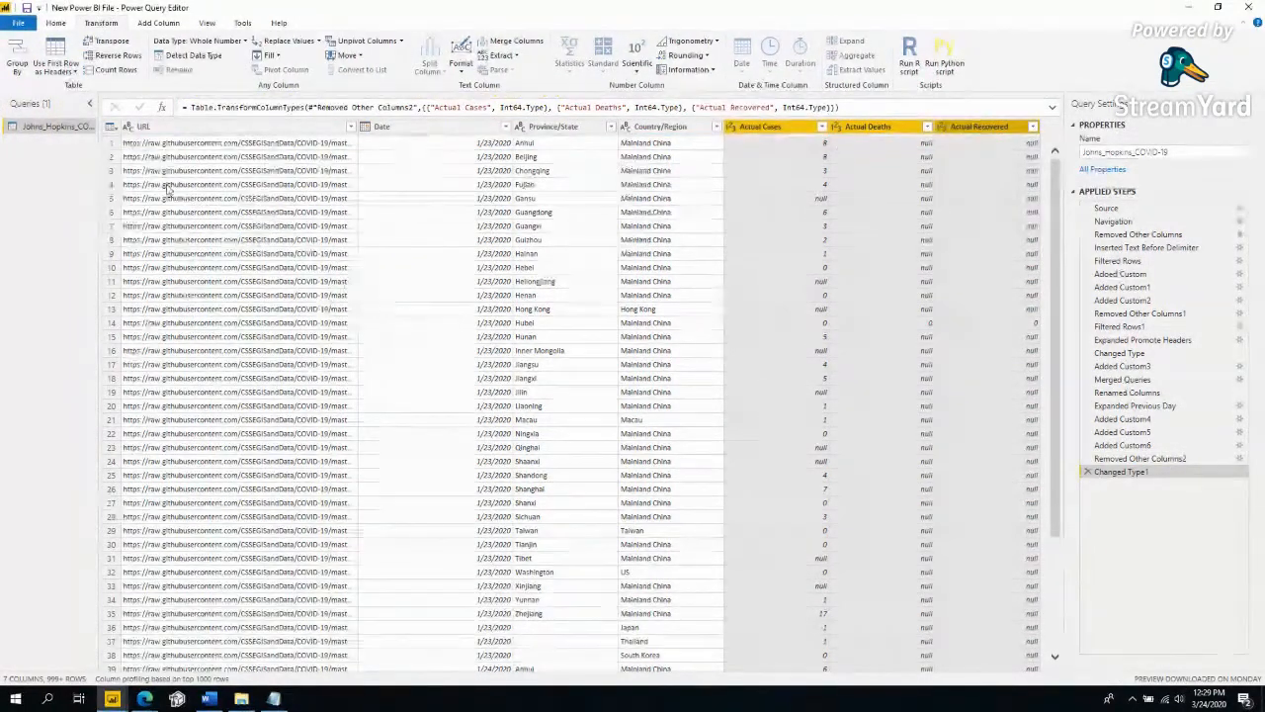
Restore the Power Query Editor to a smaller floating window in front of the Power BI Desktop report page.
left_click(55, 23)
left_click_drag(148, 6, 340, 109)
left_click(1190, 10)
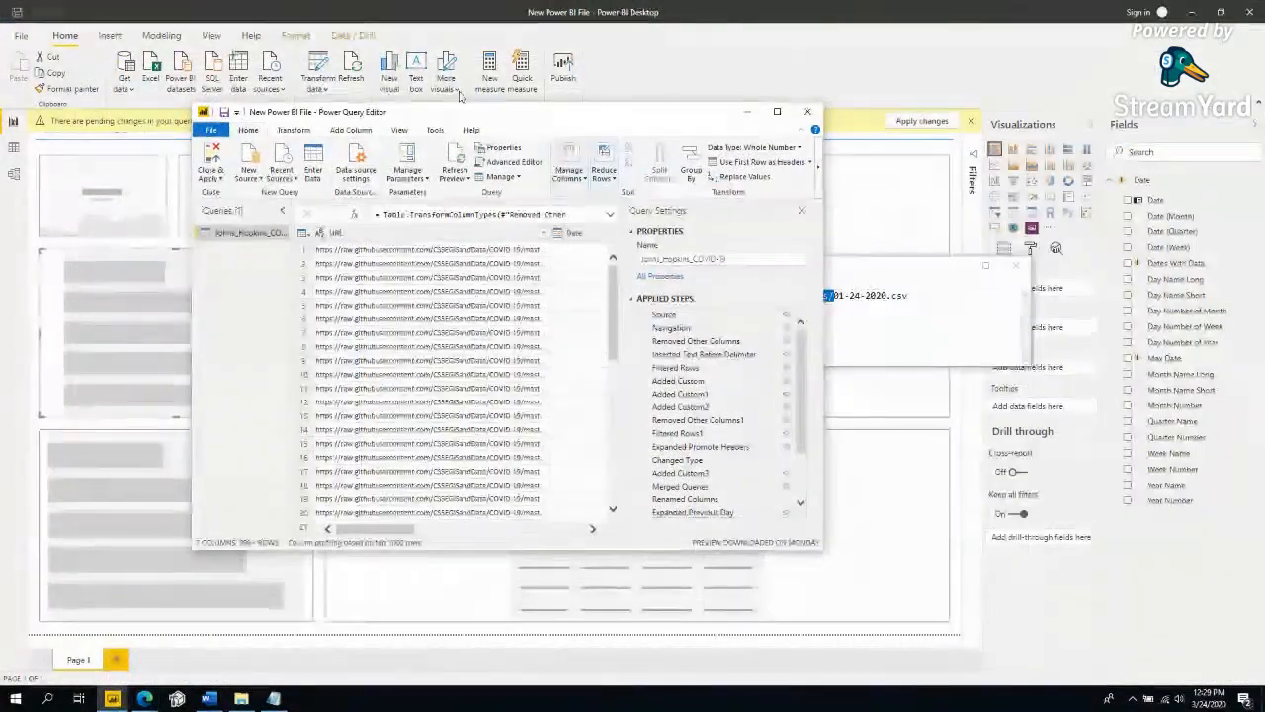
left_click(467, 97)
key("alt+Tab")
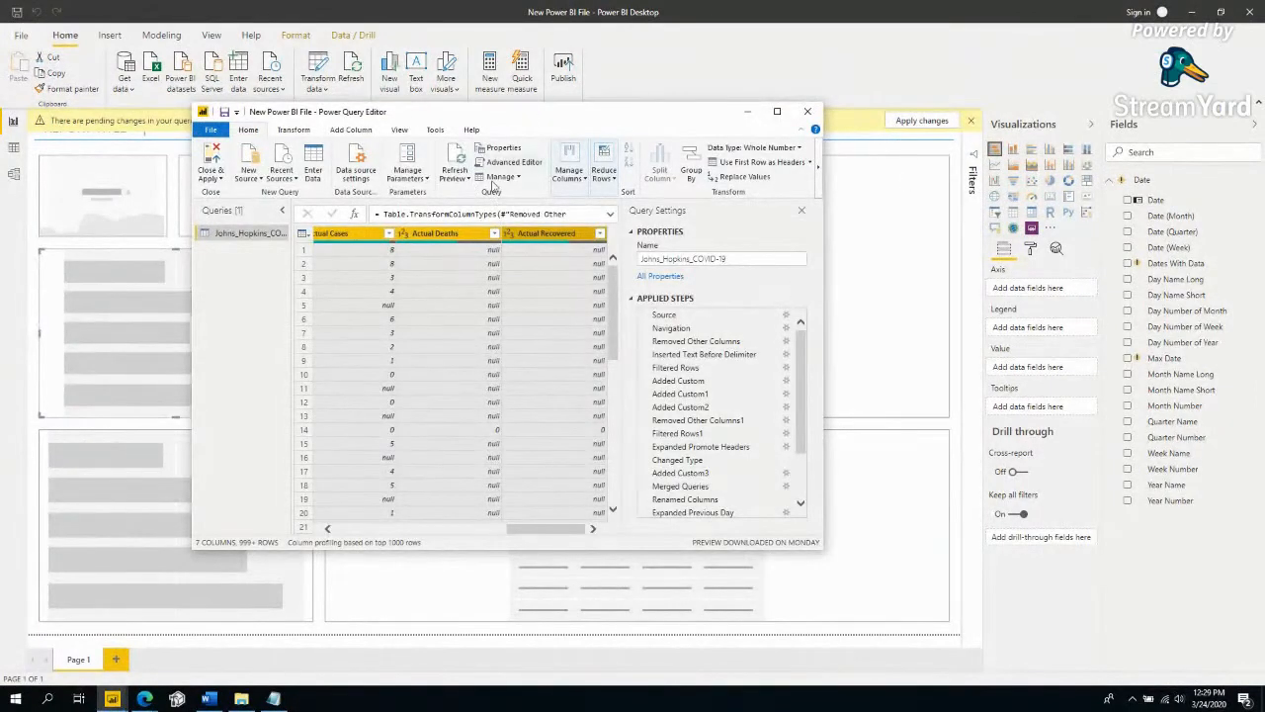
Close the Power Query Editor applying all pending changes, and expand the Johns_Hopkins_COVID-19 table's field list.
left_click(565, 30)
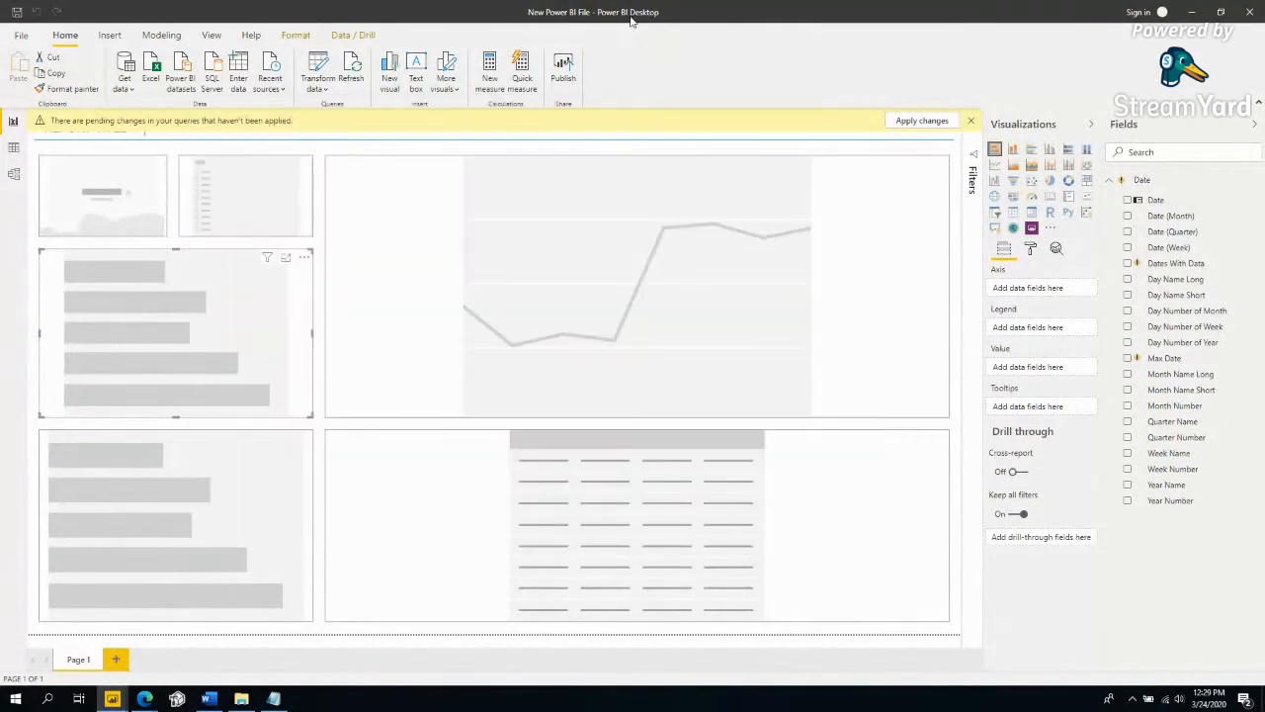
key("alt+Tab")
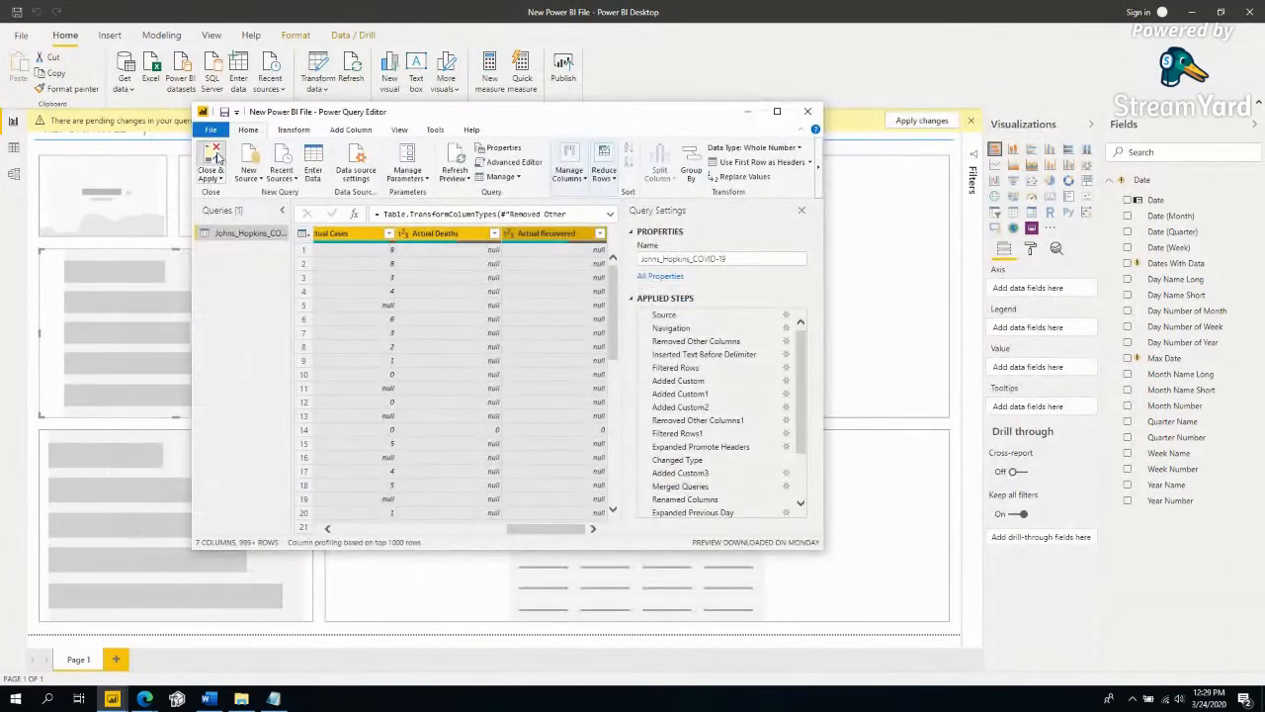
left_click(218, 158)
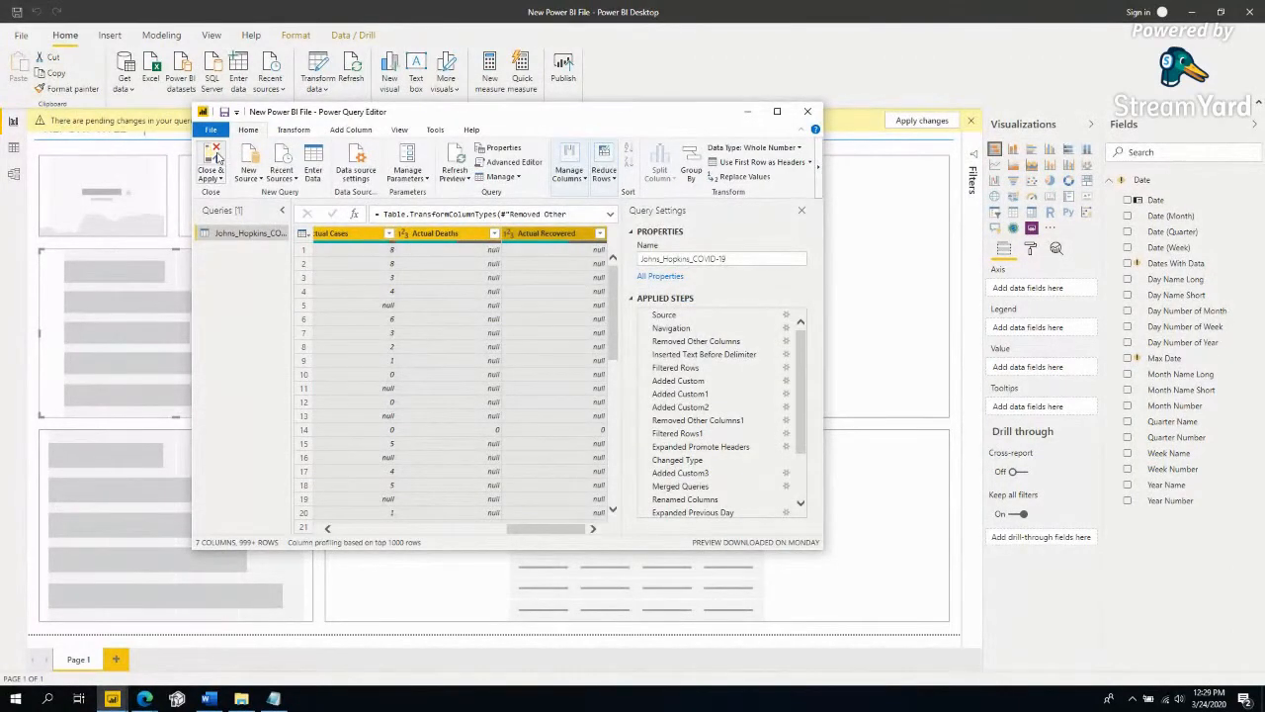
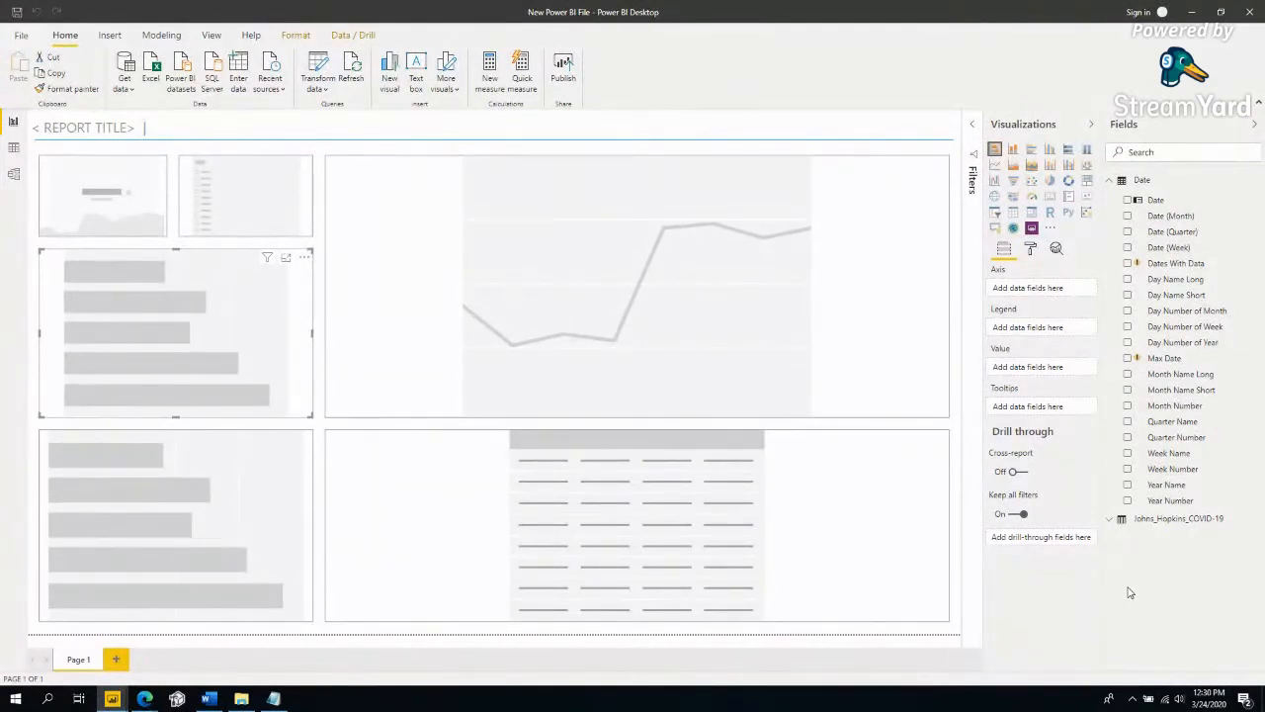
left_click(1118, 518)
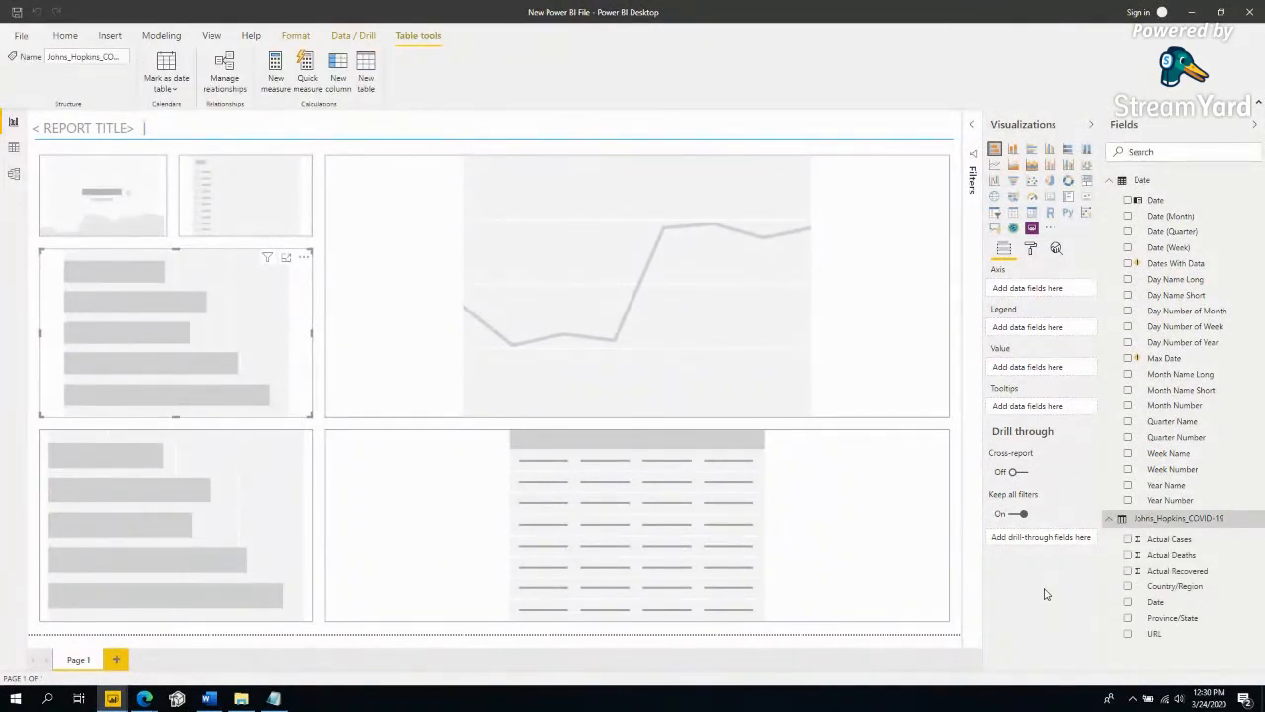
Add a new report page with a column chart of Actual Cases by Country/Region, enlarged and moved away from the page corner.
left_click(117, 659)
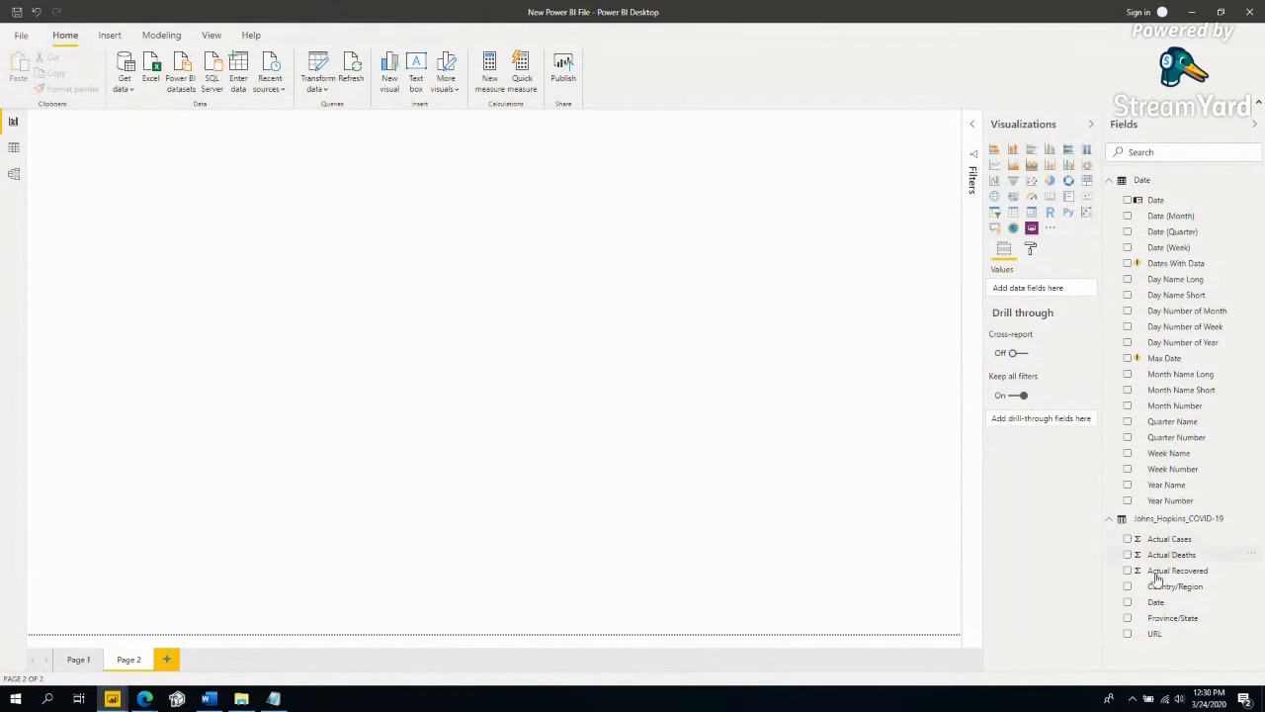
left_click(1127, 540)
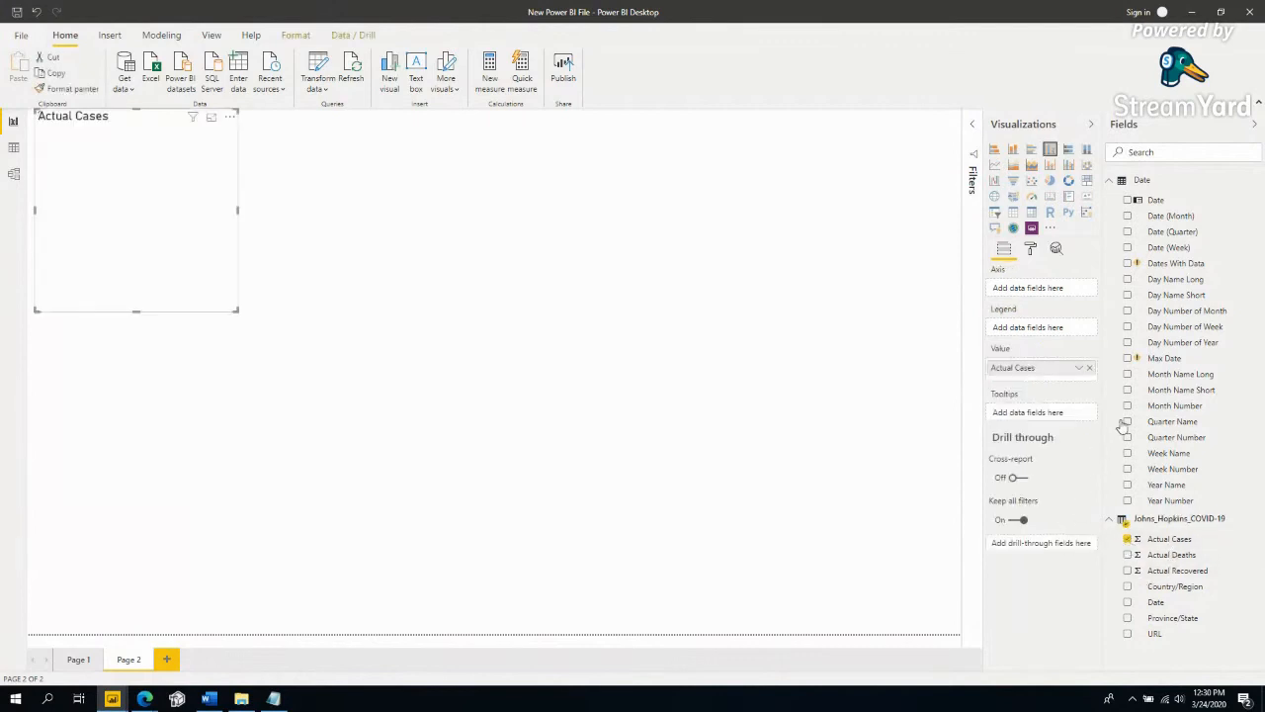
left_click(1127, 586)
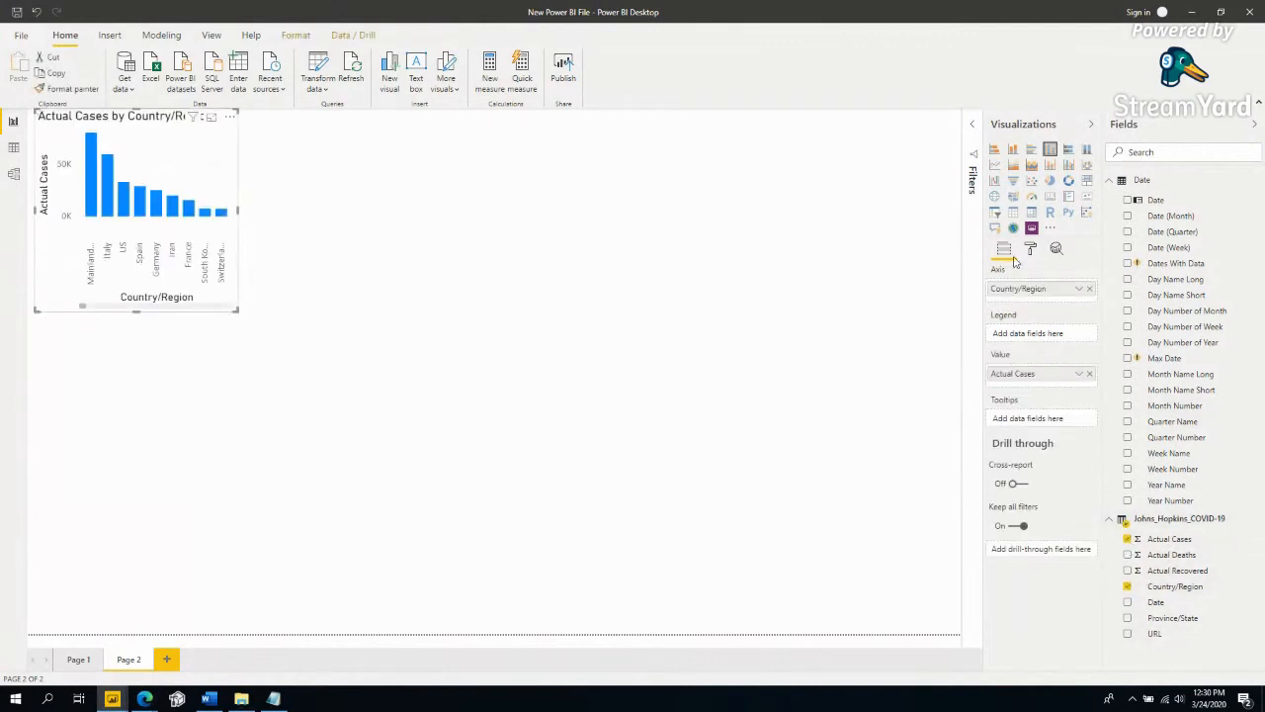
left_click_drag(237, 303, 718, 449)
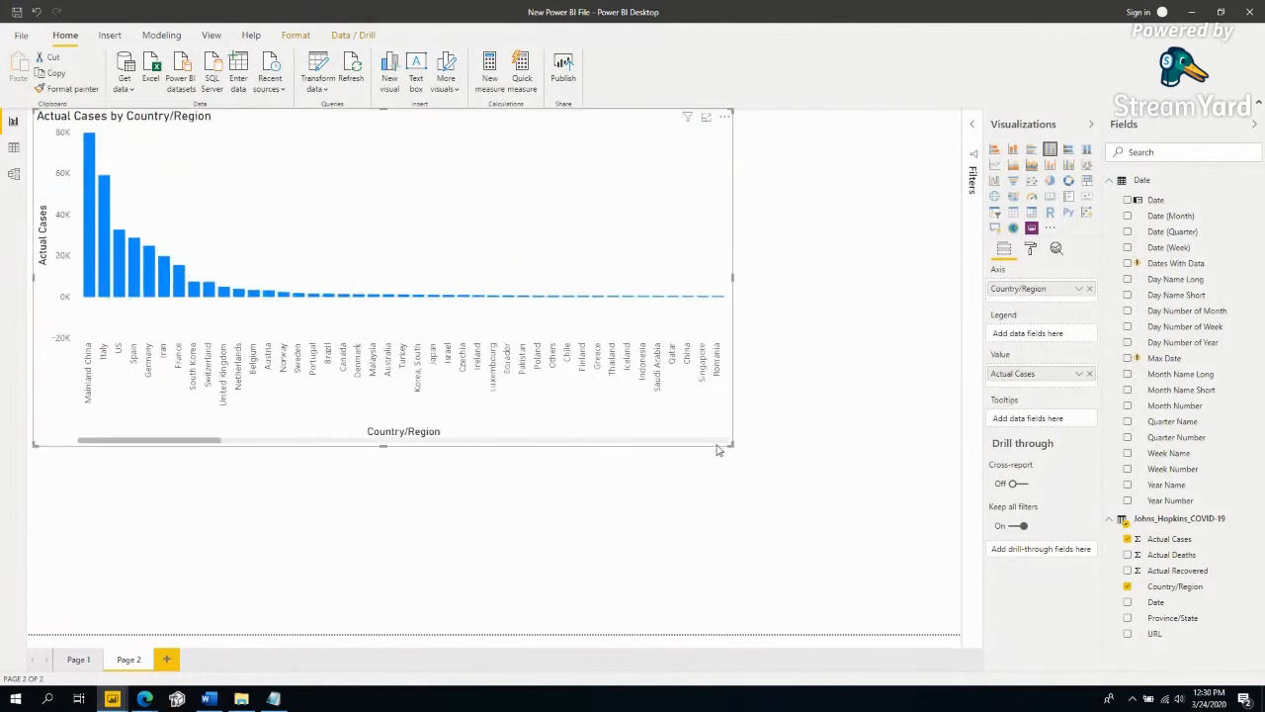
left_click_drag(608, 125, 642, 164)
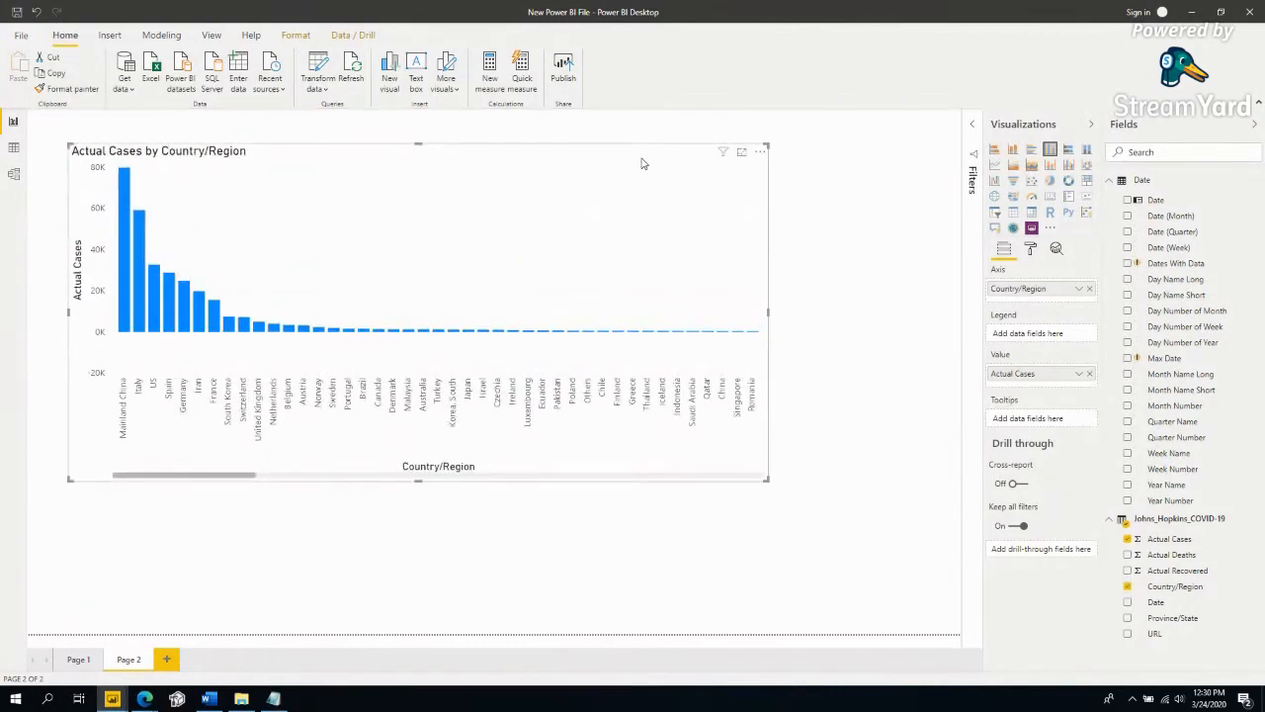
Delete the Actual Cases by Country/Region chart and remove Page 2 from the report.
key("Delete")
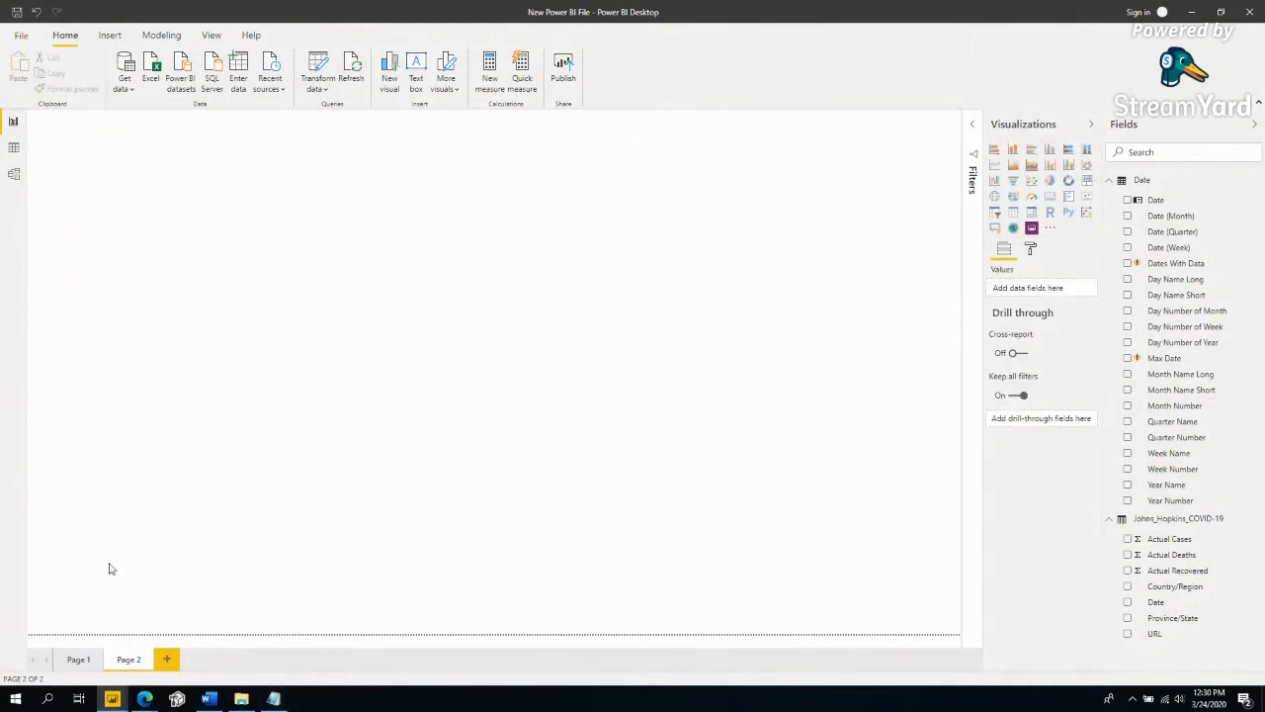
left_click(153, 659)
left_click(682, 378)
key("alt+Tab")
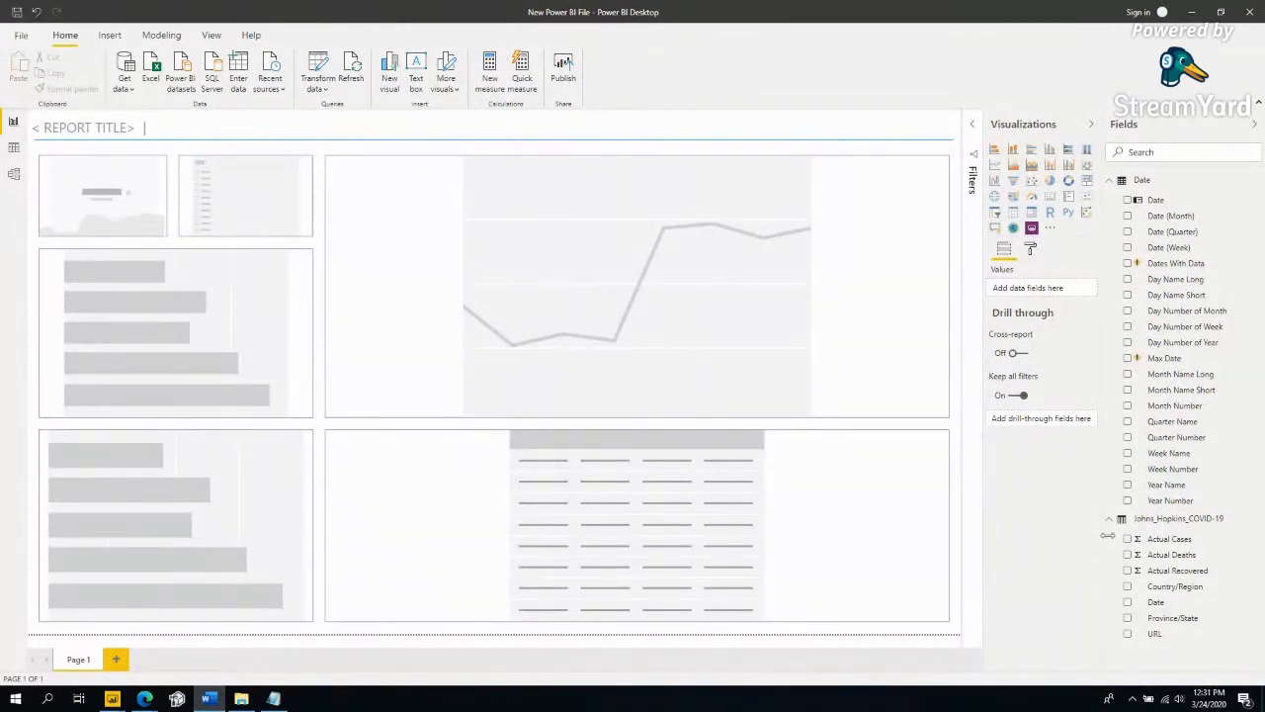
left_click(936, 518)
left_click(936, 518)
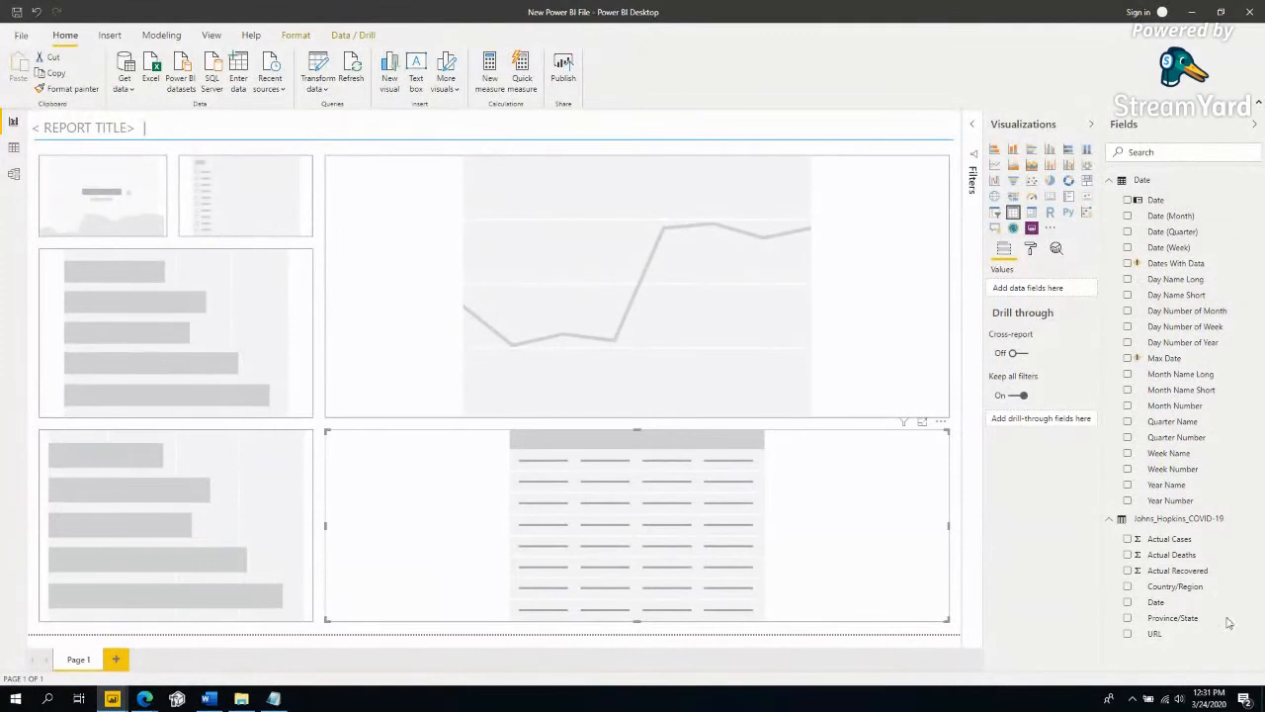
left_click(957, 474)
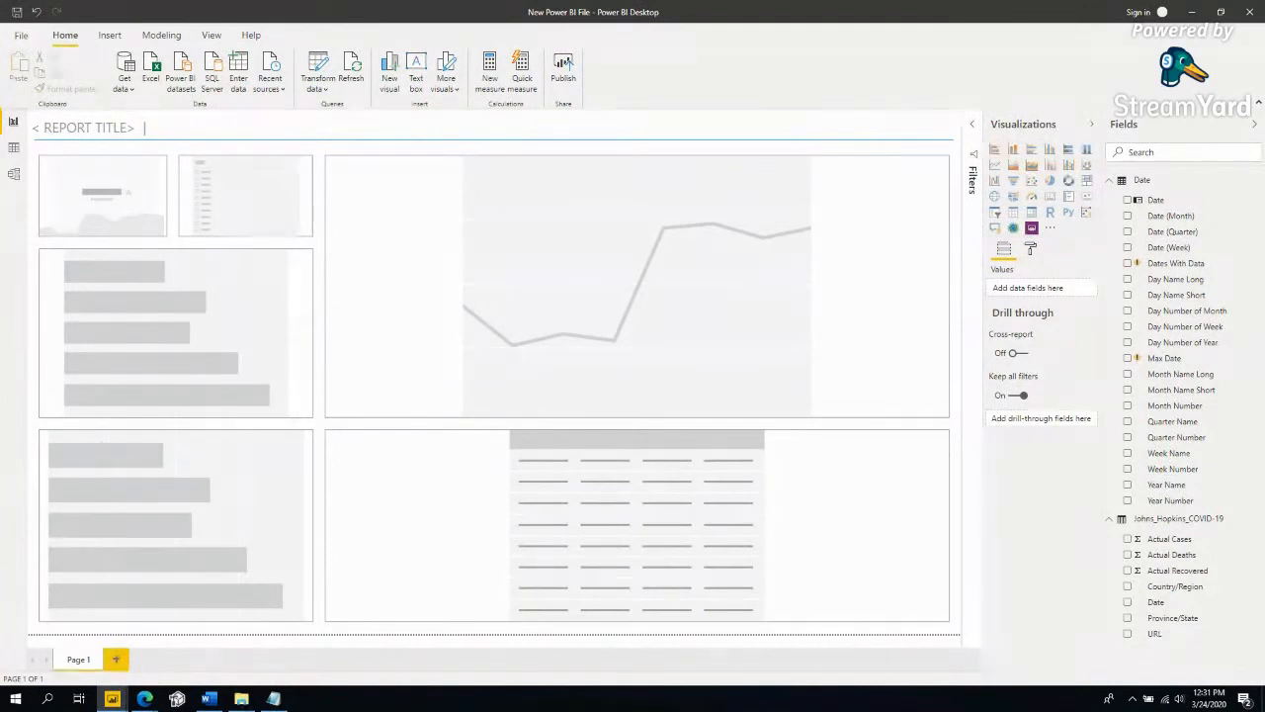
key("alt+Tab")
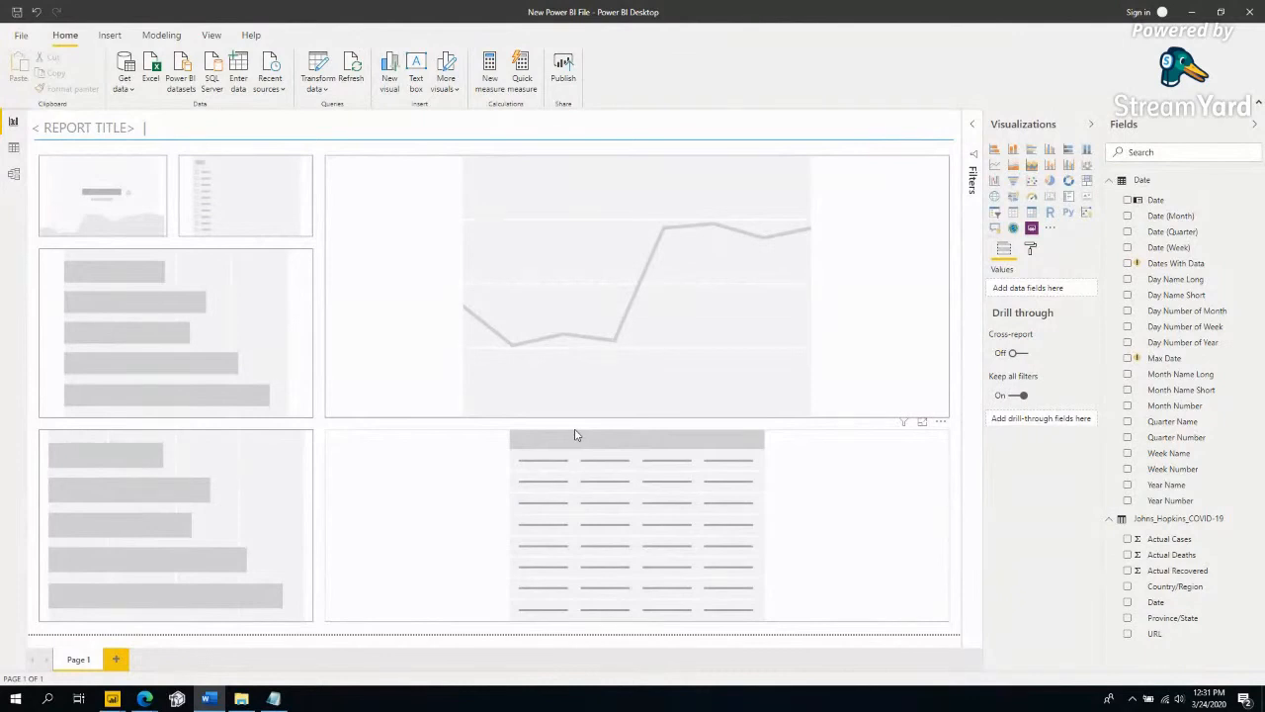
In the model view, place the Johns_Hopkins_COVID-19 table below the Date table and enlarge the Date table to show more fields.
left_click(13, 176)
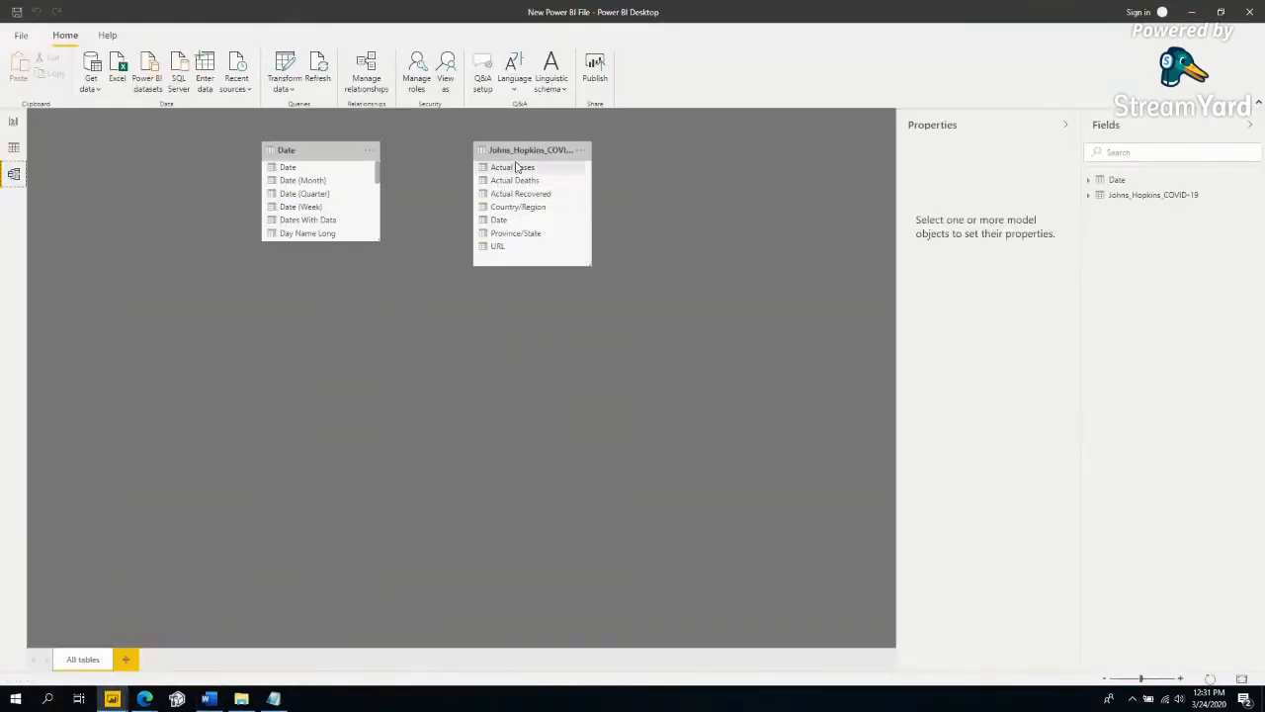
left_click_drag(516, 153, 286, 402)
left_click_drag(308, 151, 303, 155)
left_click_drag(373, 243, 394, 358)
left_click_drag(317, 404, 343, 444)
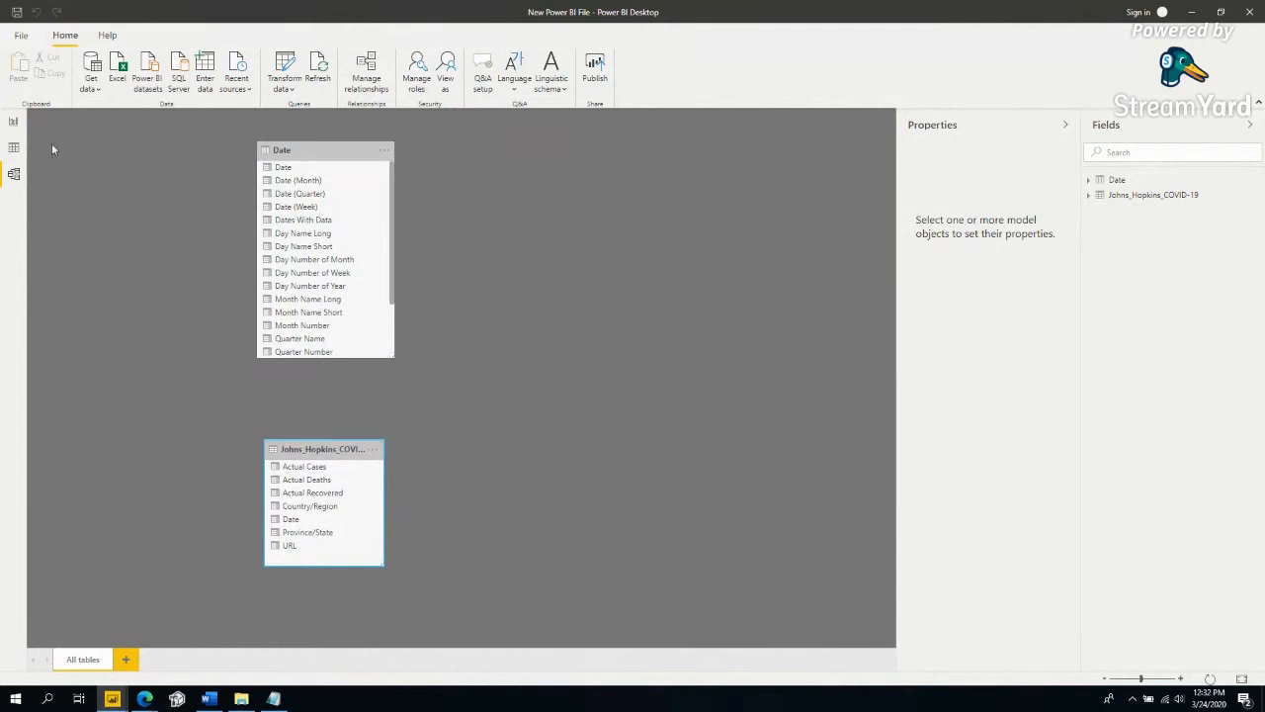
Add a new report page with an enlarged table of Date from the Date table and Actual Cases, and look through its rows.
left_click(20, 127)
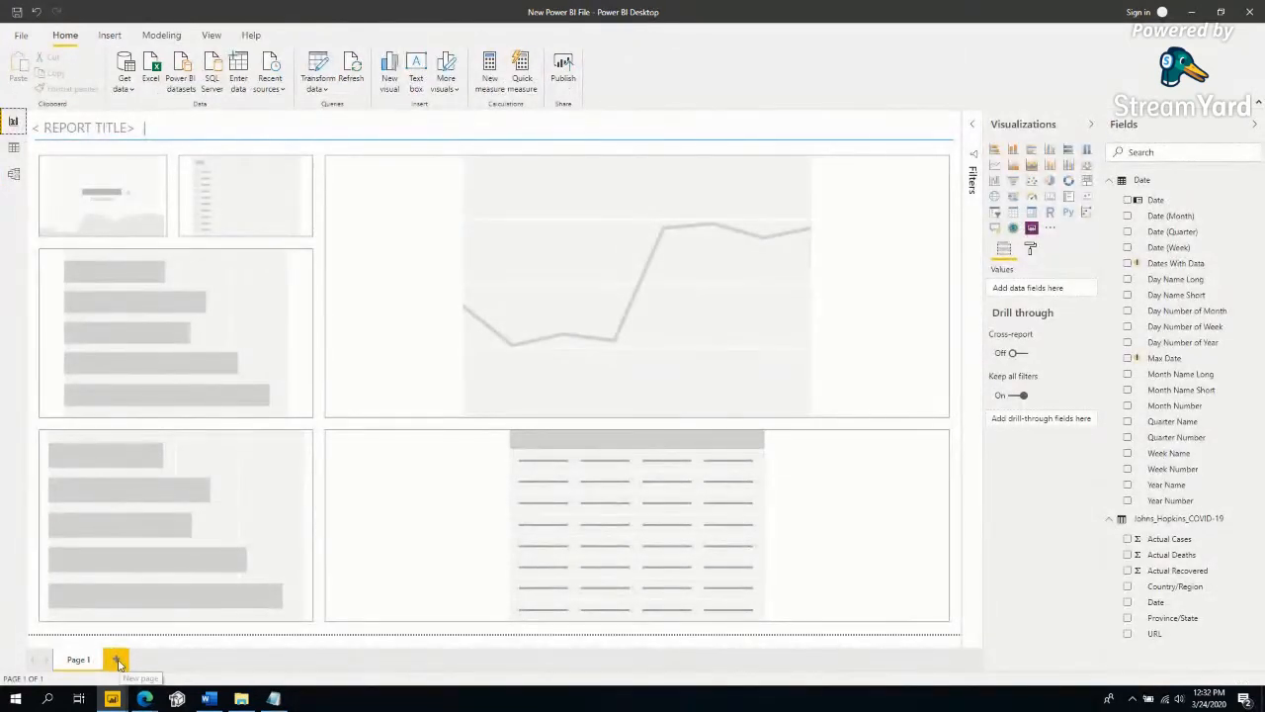
left_click(116, 659)
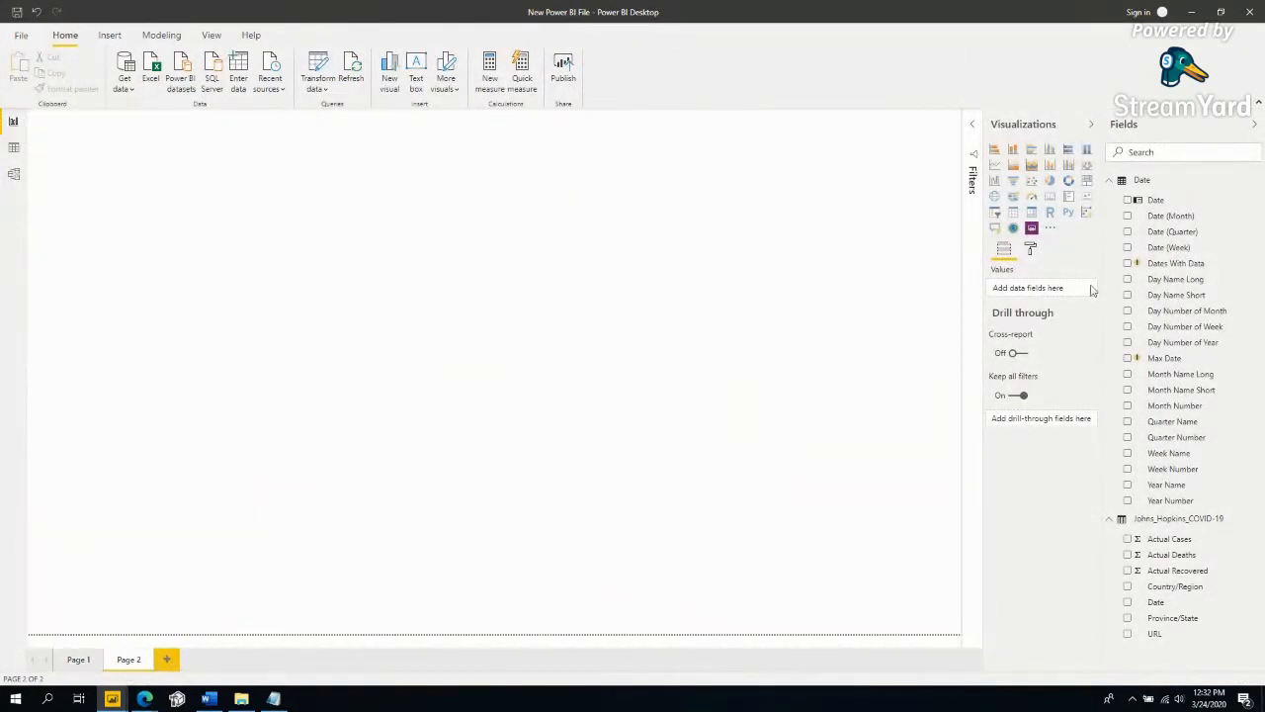
left_click(1128, 201)
left_click_drag(244, 311, 438, 595)
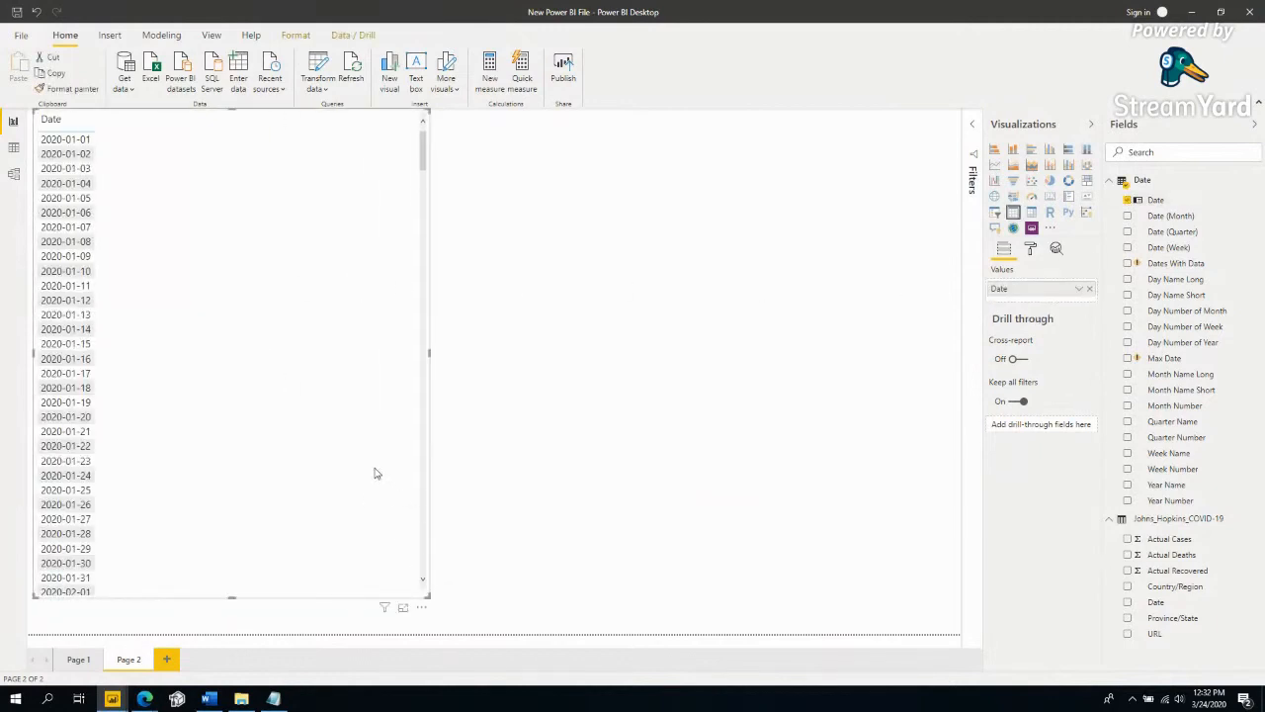
left_click(1128, 538)
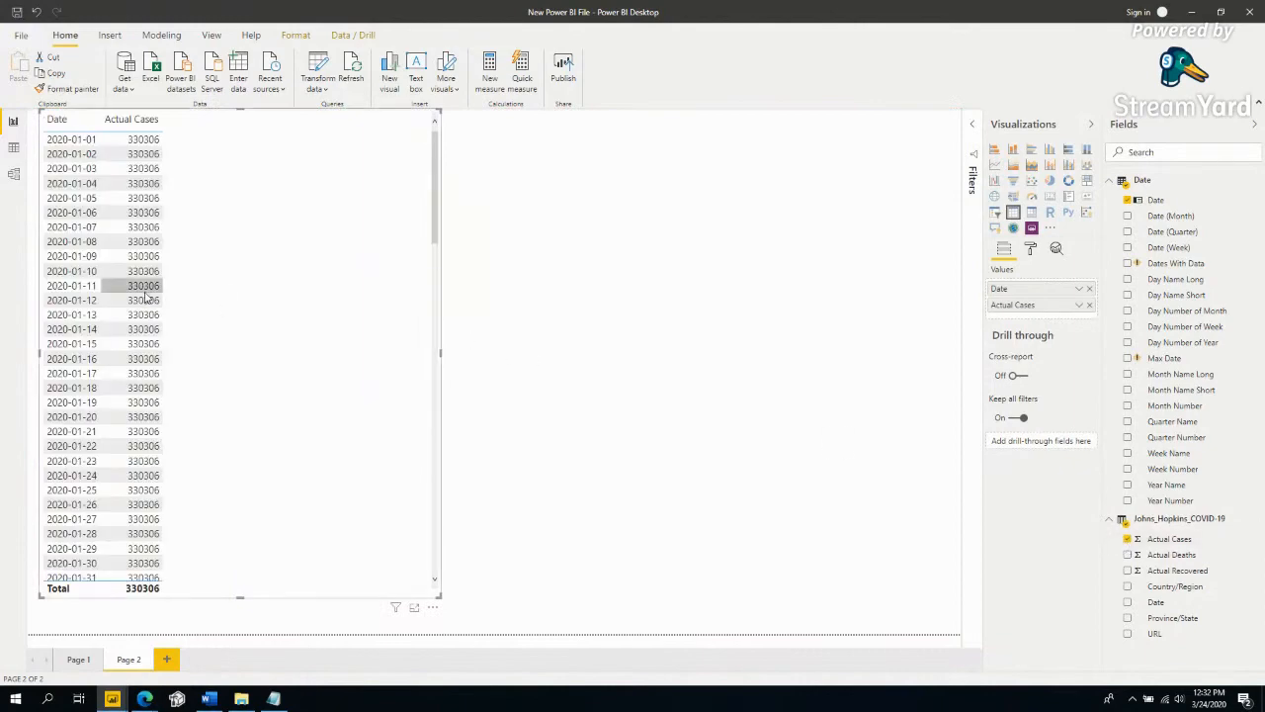
scroll(144, 312, "down", 20)
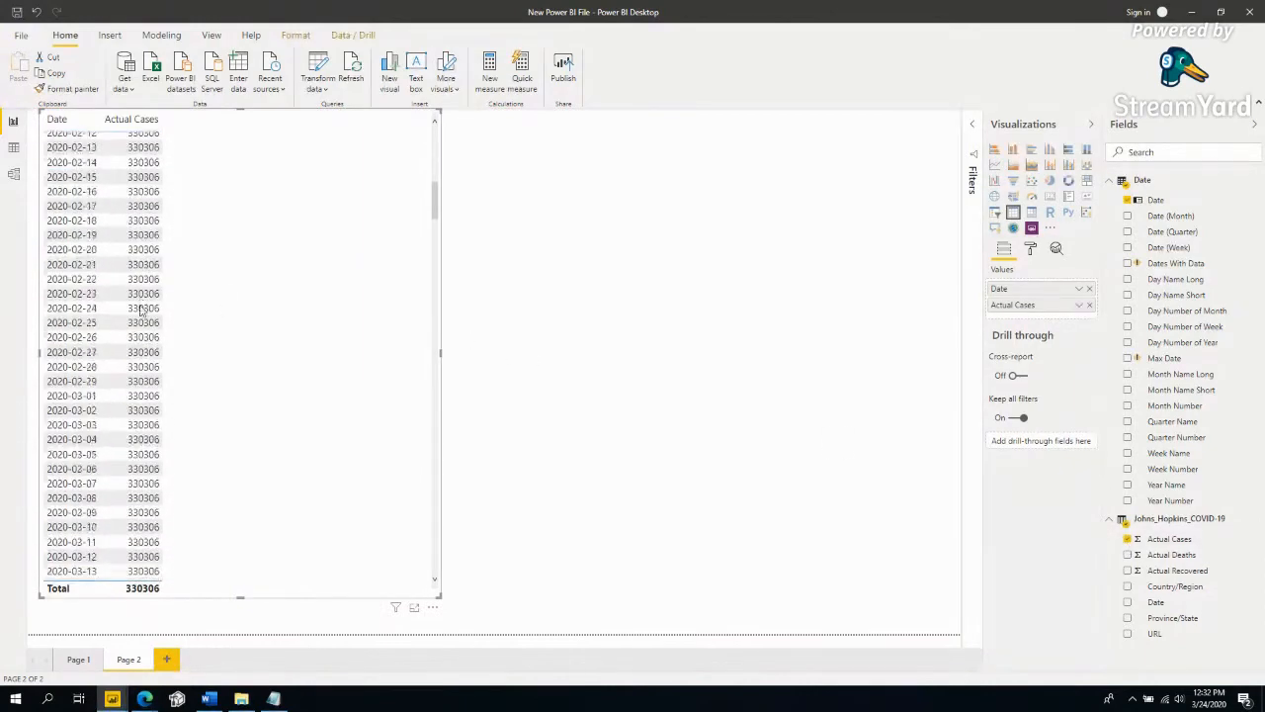
scroll(143, 311, "down", 20)
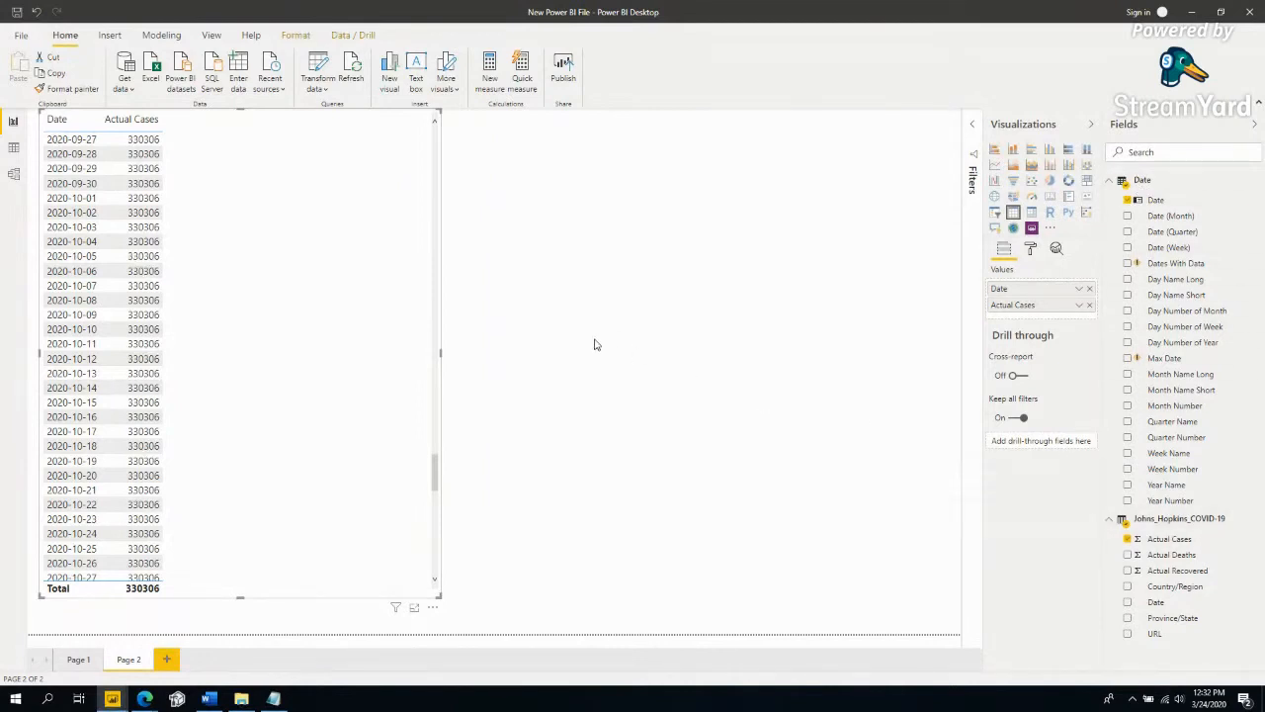
Relate the Date column of Johns_Hopkins_COVID-19 to the Date column of the Date table, and check the daily cases in the report table.
left_click(14, 176)
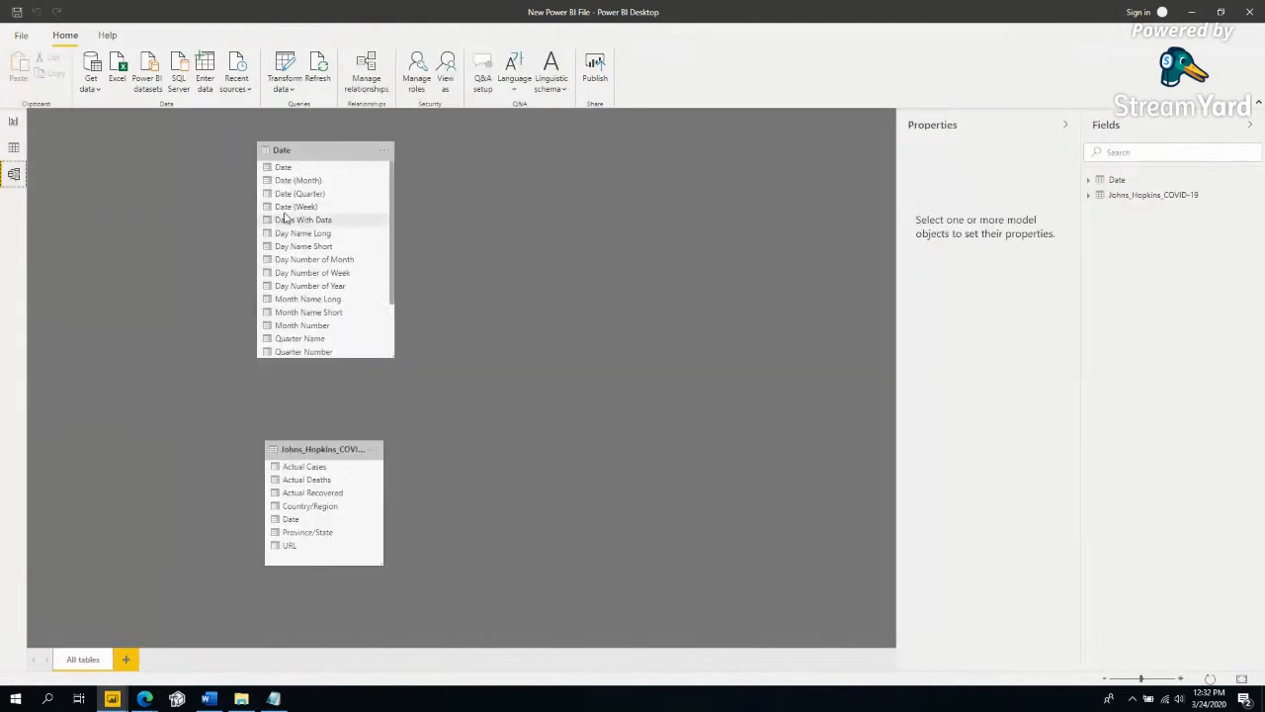
left_click_drag(290, 519, 289, 172)
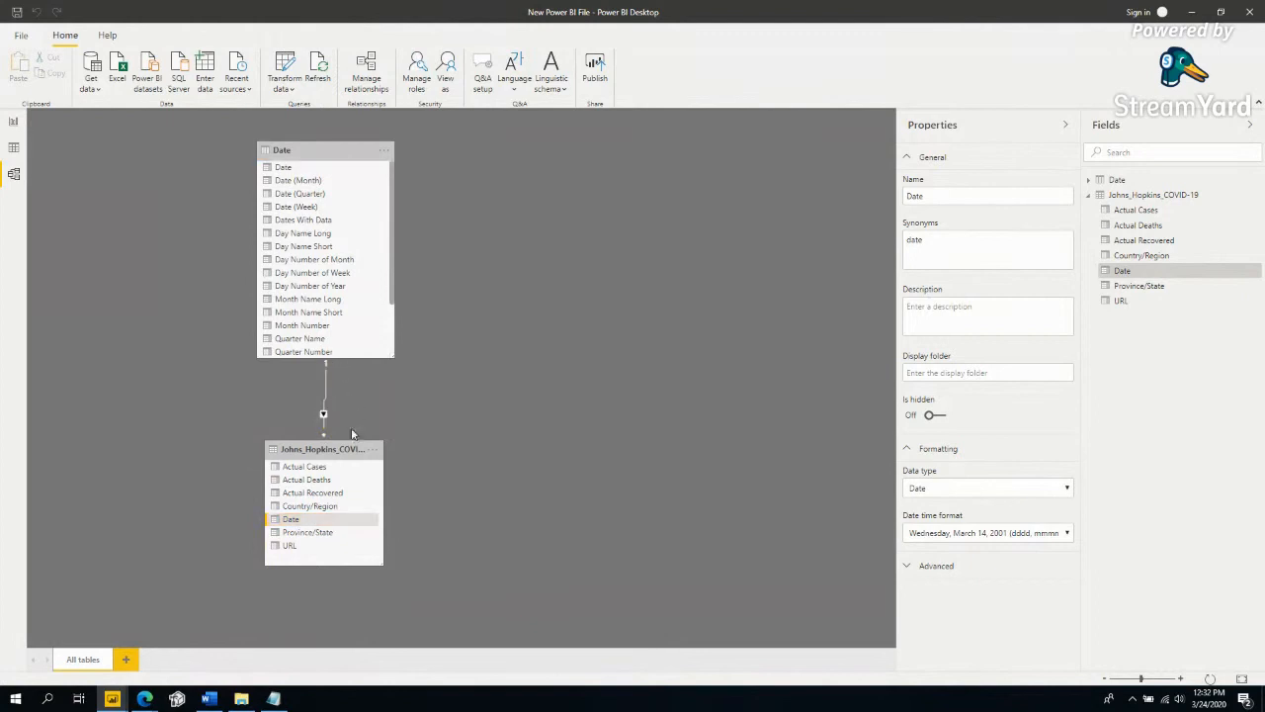
left_click(13, 122)
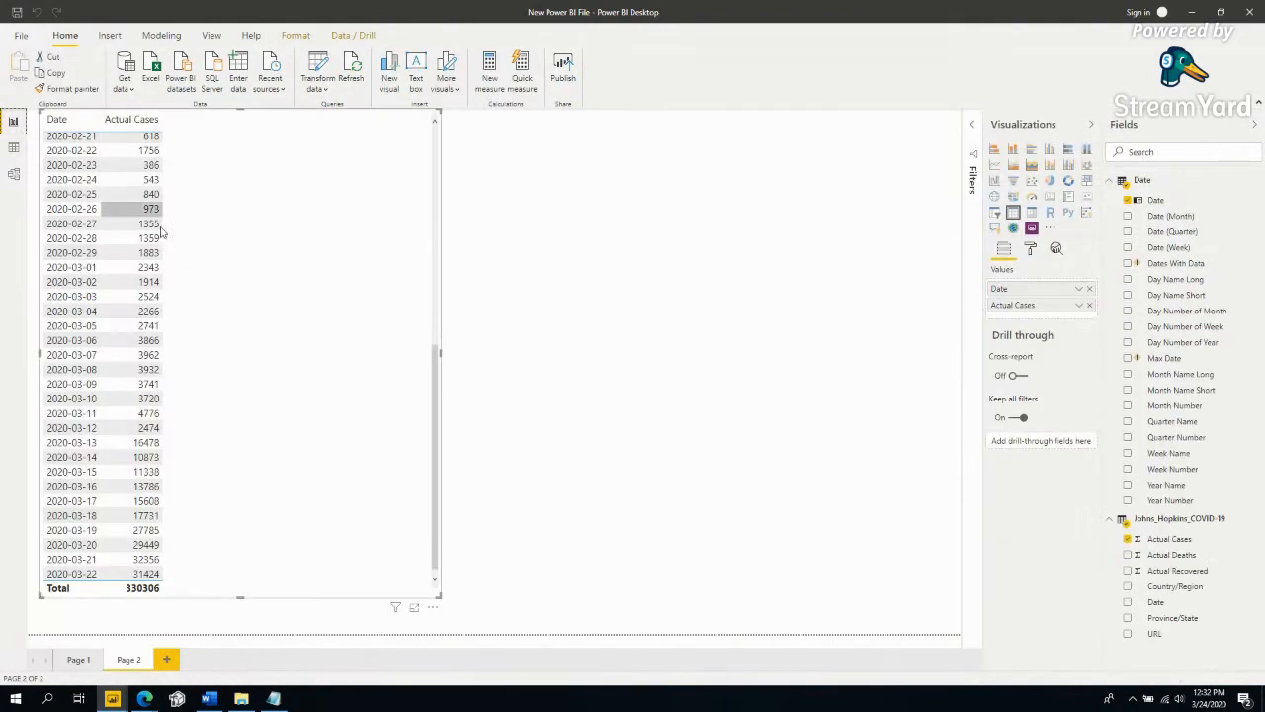
scroll(210, 298, "down", 10)
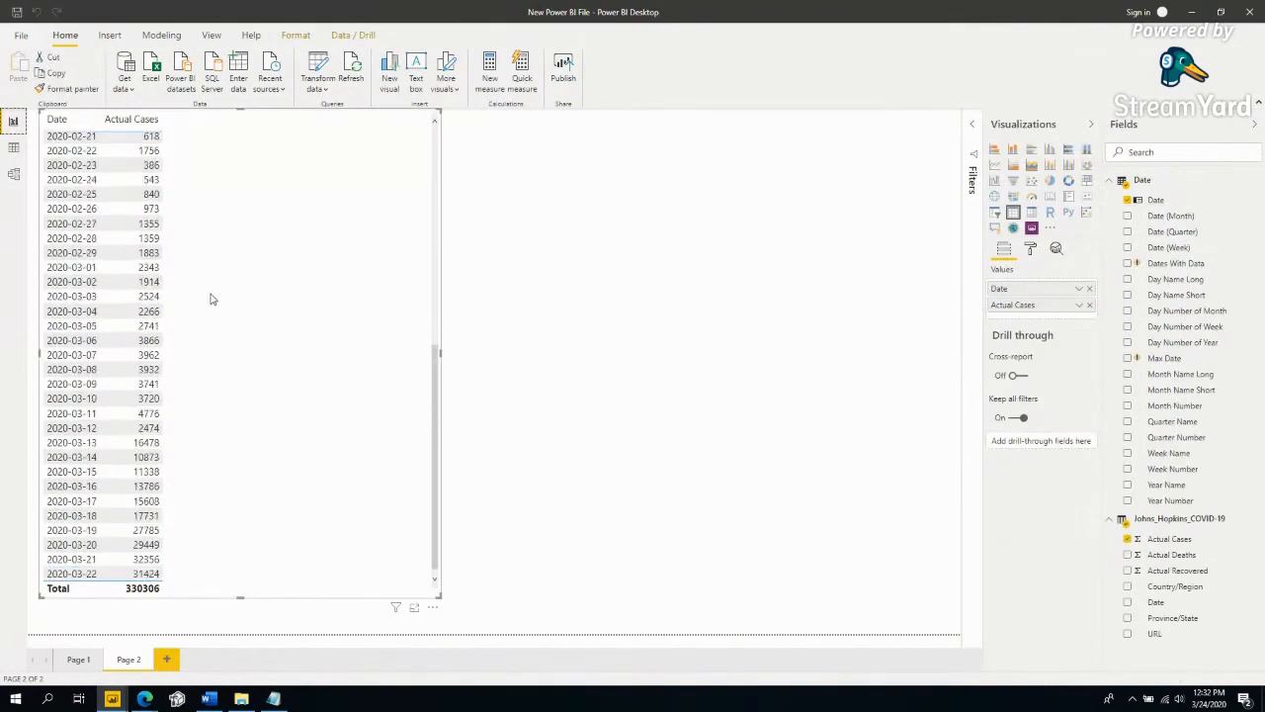
Replace Date with Month Number in the Actual Cases table and shift the visual slightly inward on the page.
left_click(1127, 200)
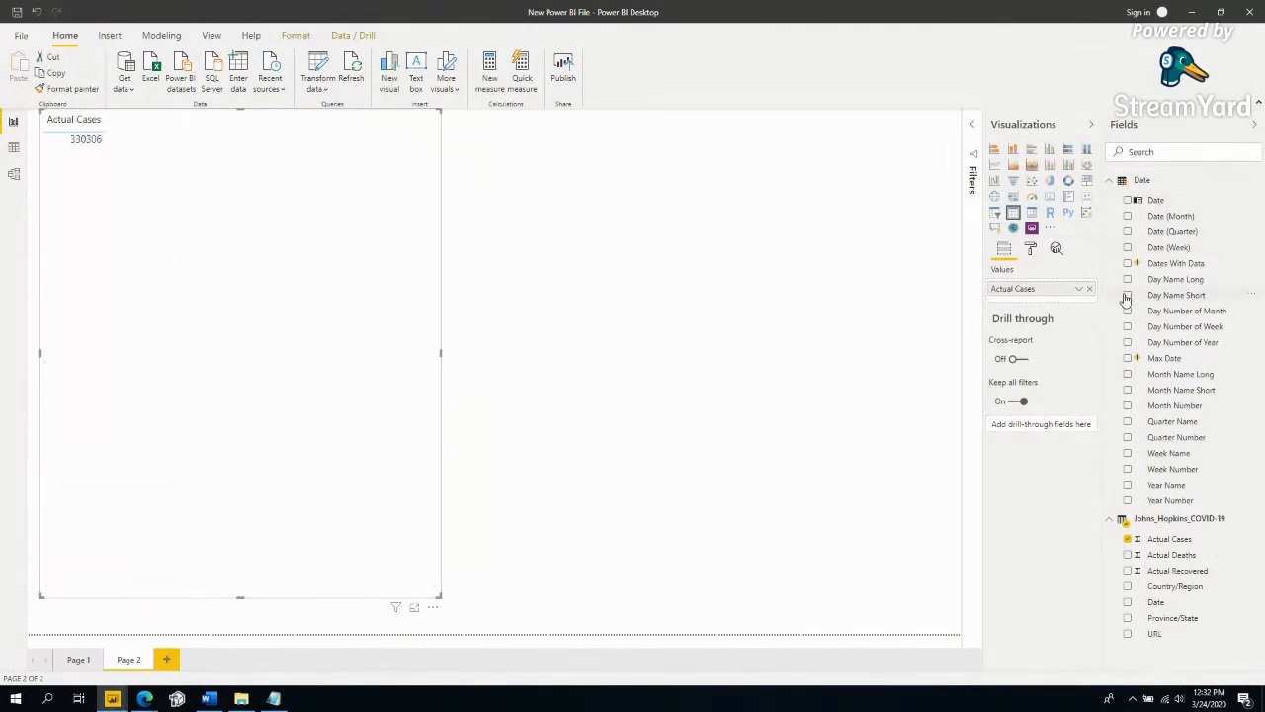
left_click(1128, 406)
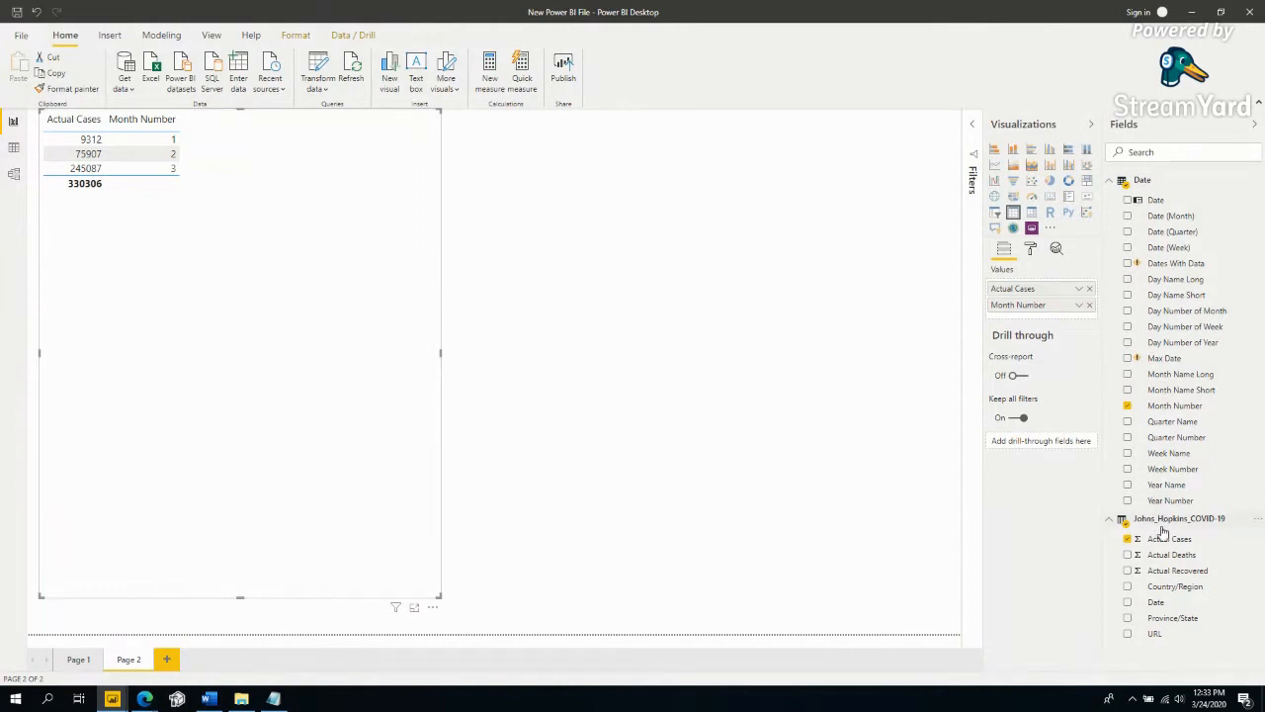
left_click_drag(303, 385, 381, 398)
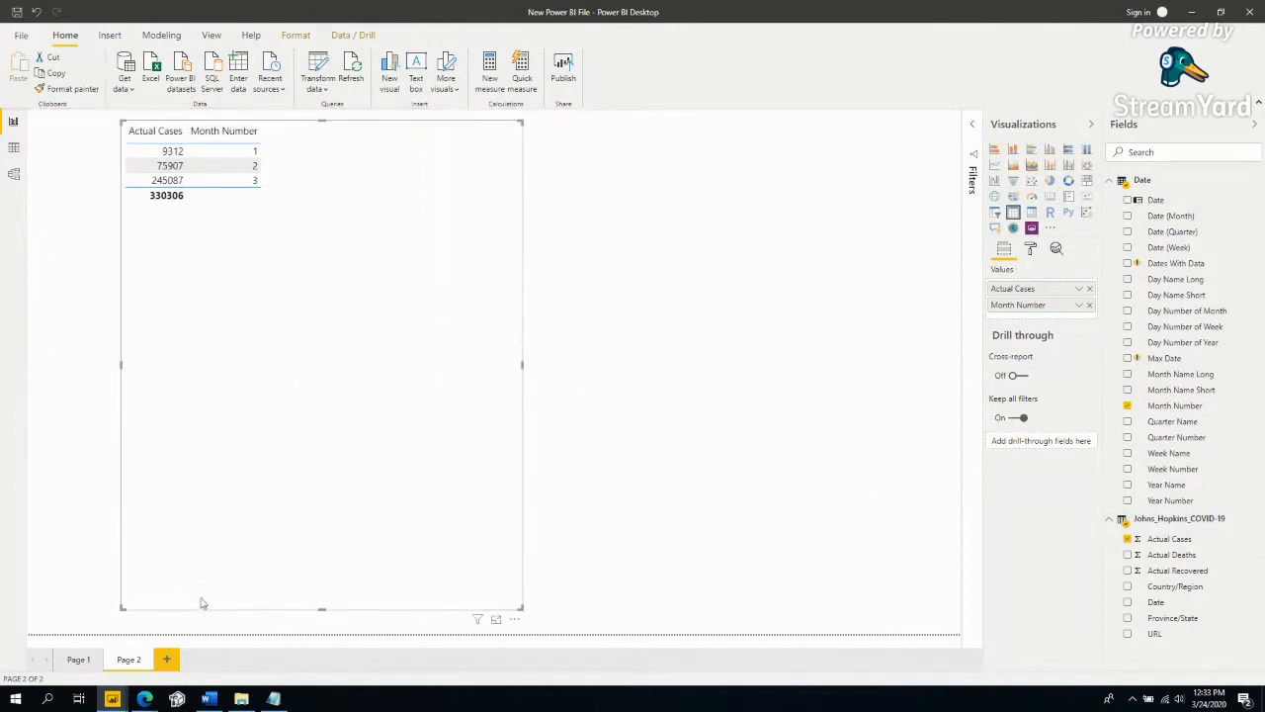
Delete the Actual Cases by Month Number table and remove Page 2 from the report.
key("Delete")
left_click(149, 654)
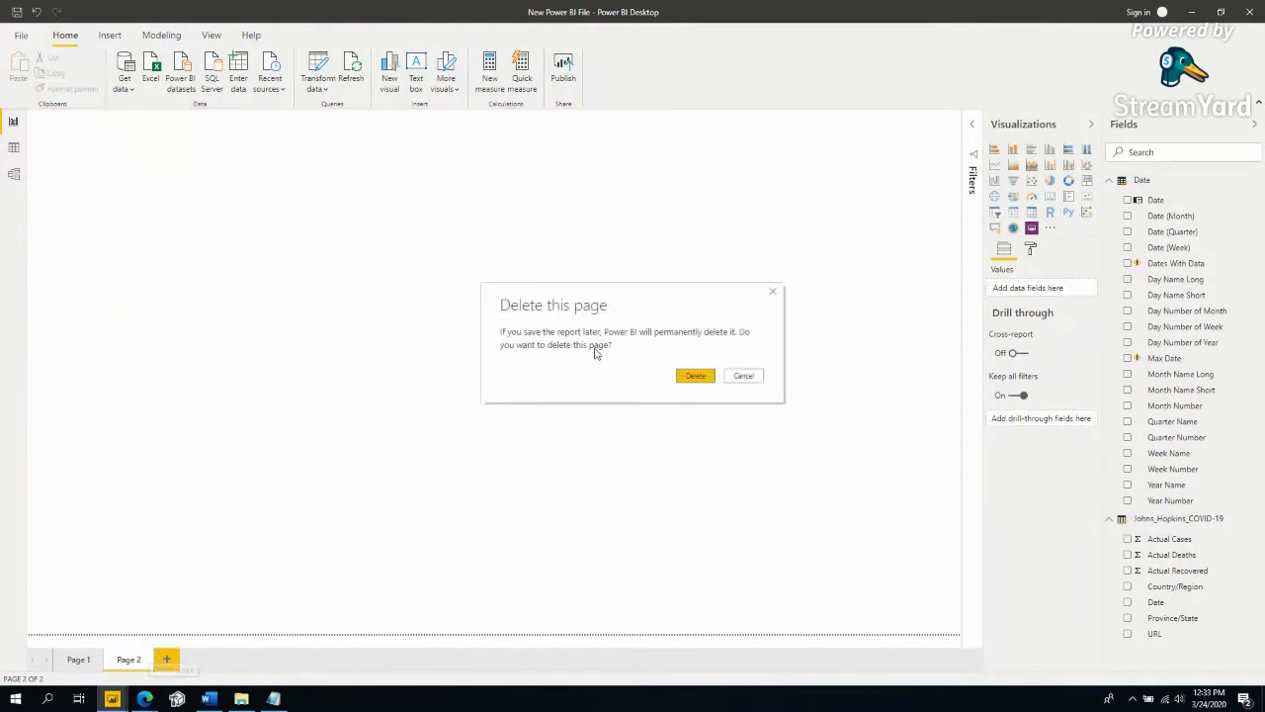
left_click(680, 381)
Review the relationship between the Date and Johns_Hopkins_COVID-19 tables in the model view, and return to the report.
left_click(15, 176)
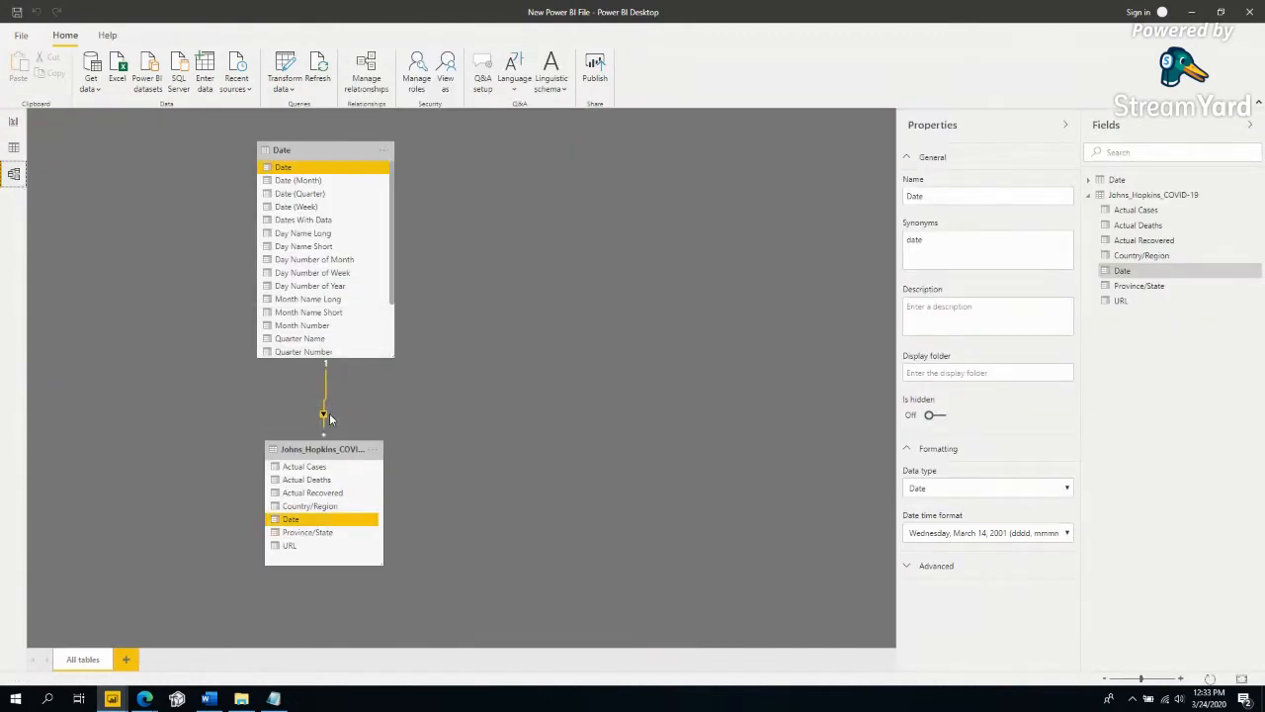
left_click(596, 267)
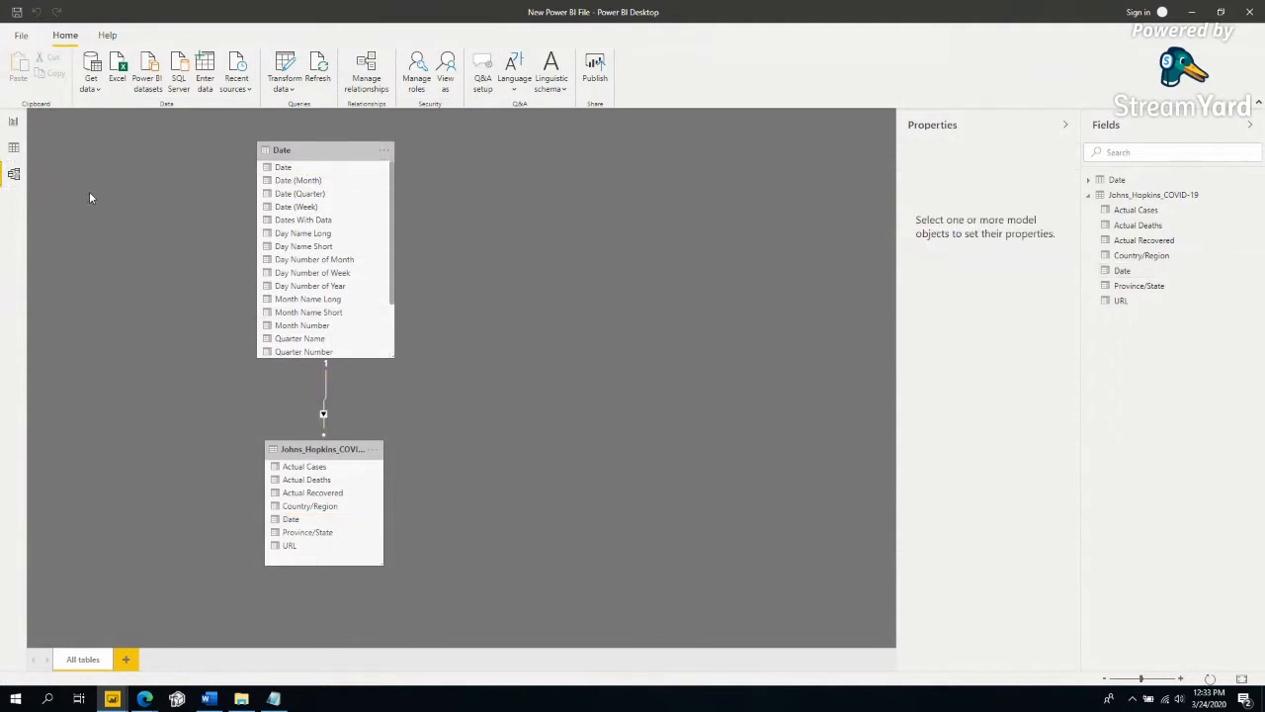
left_click(14, 123)
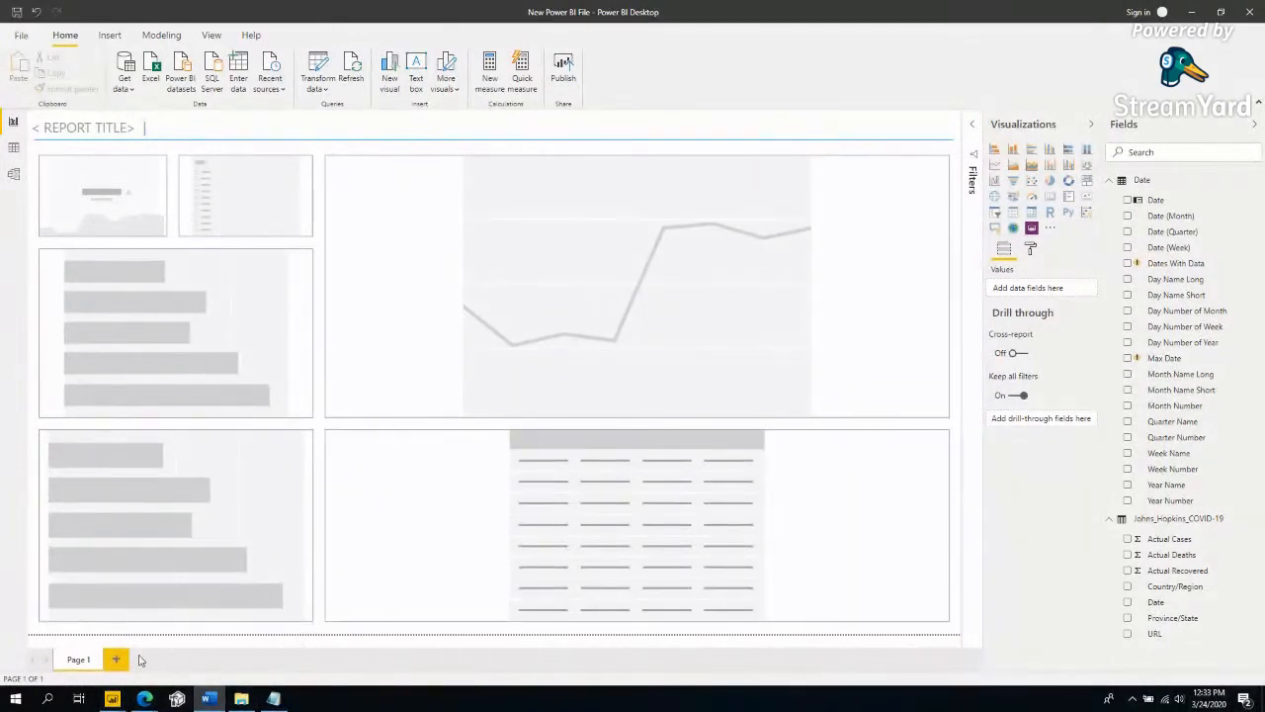
left_click(520, 257)
left_click(240, 356)
left_click(401, 491)
left_click(268, 355)
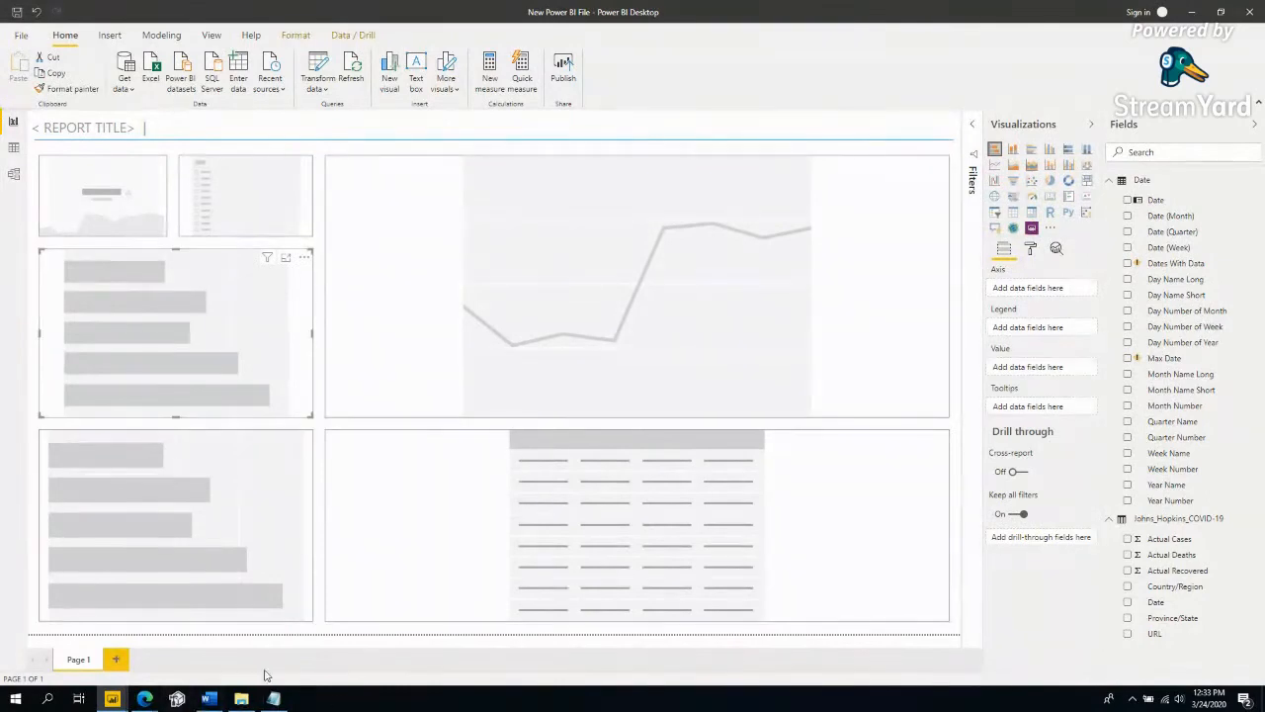
Look over the finished Confirmed Cases page in the COVID-19 Example report, and return to the new report file.
mouse_move(115, 700)
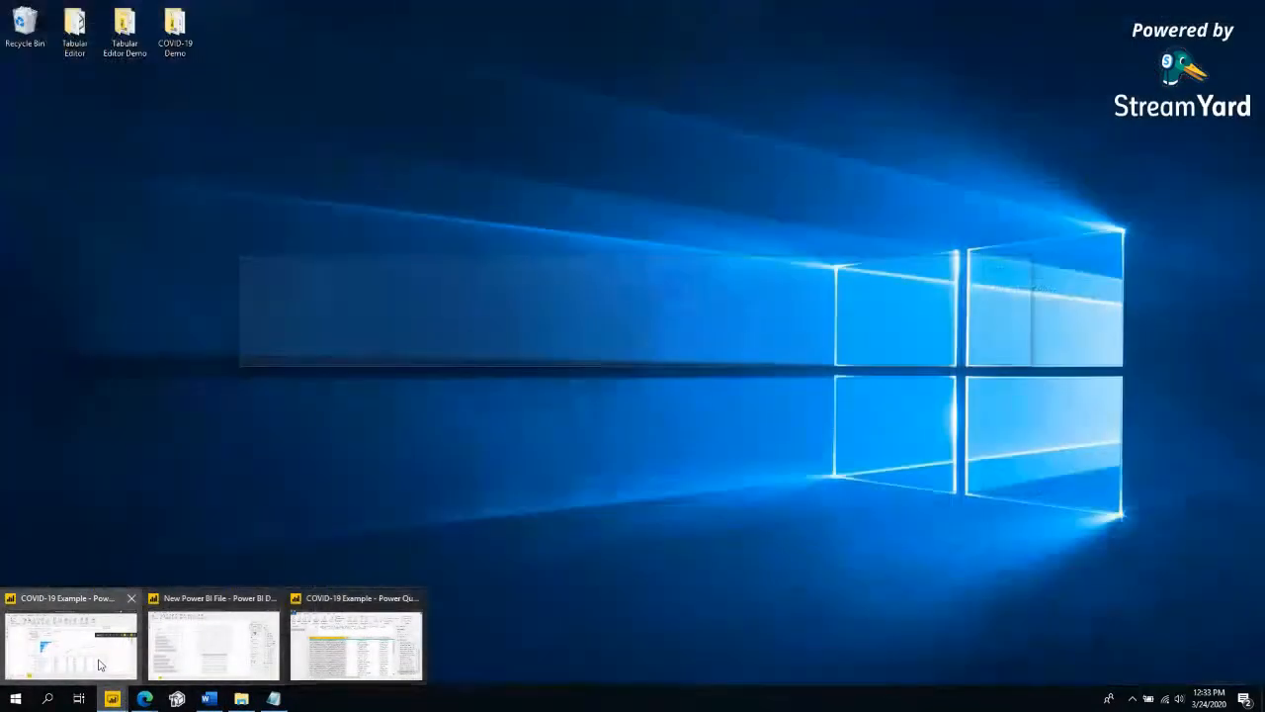
left_click(100, 664)
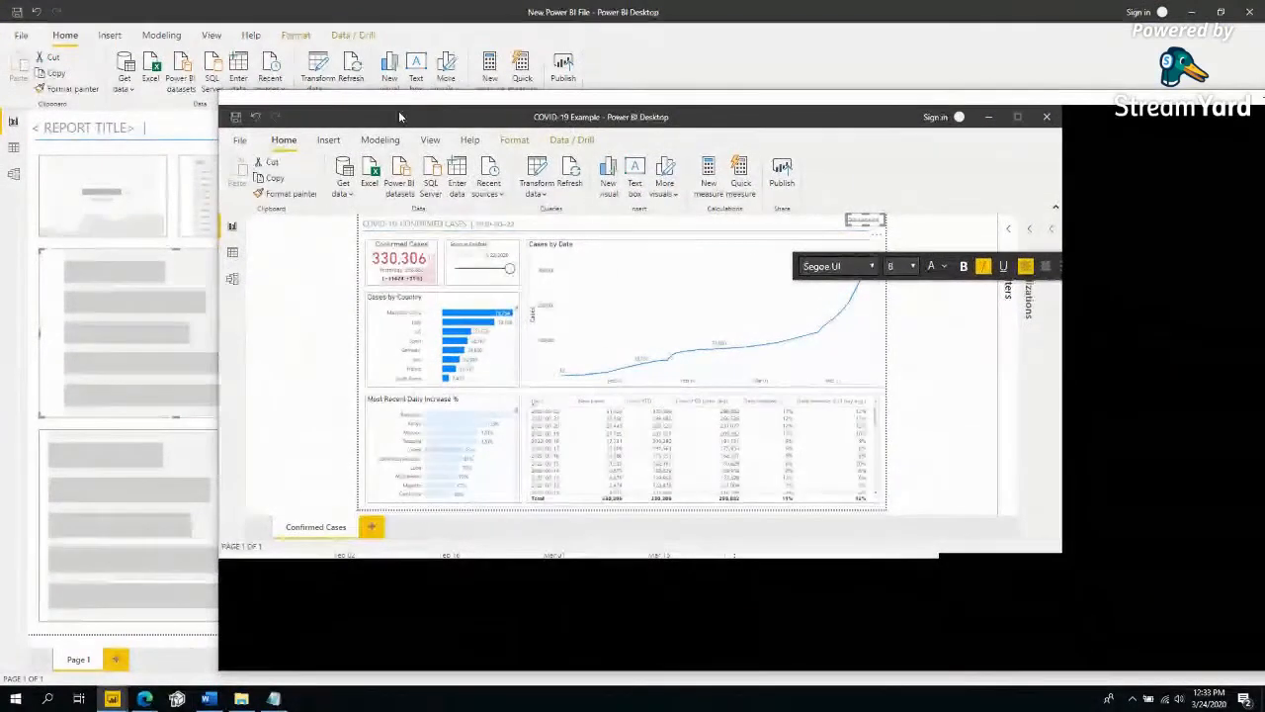
double_click(399, 117)
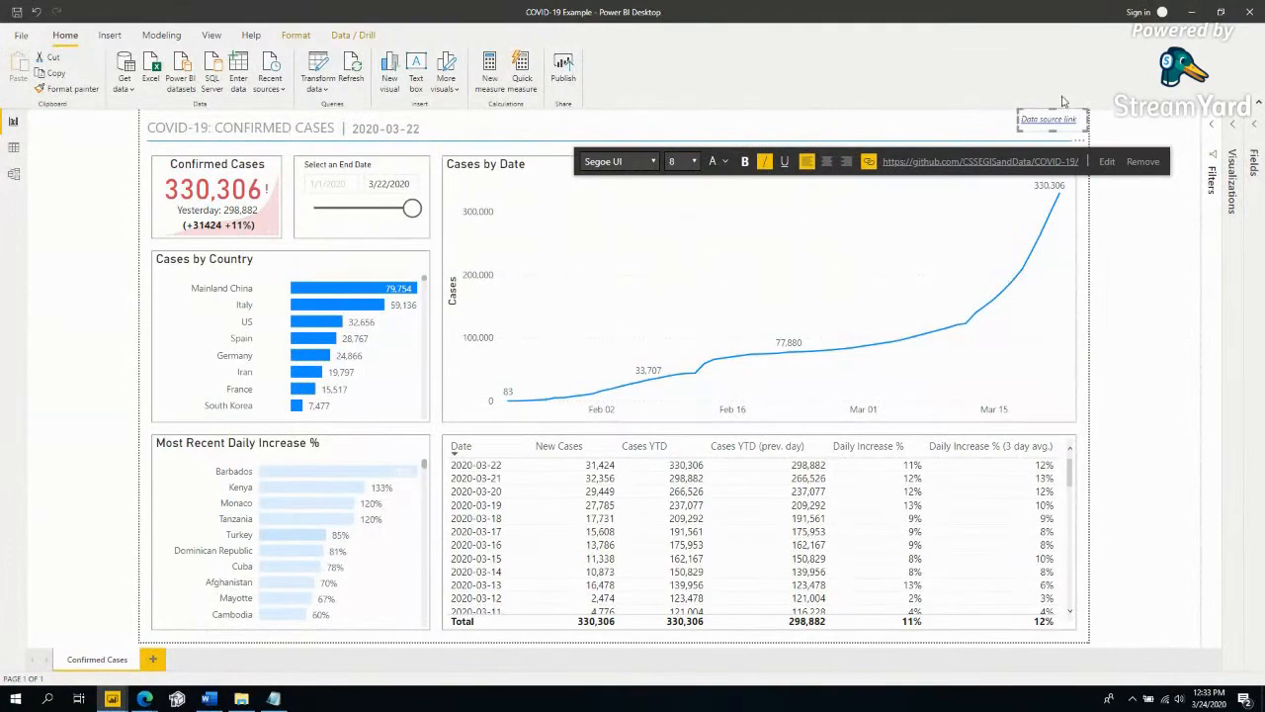
left_click_drag(583, 12, 632, 703)
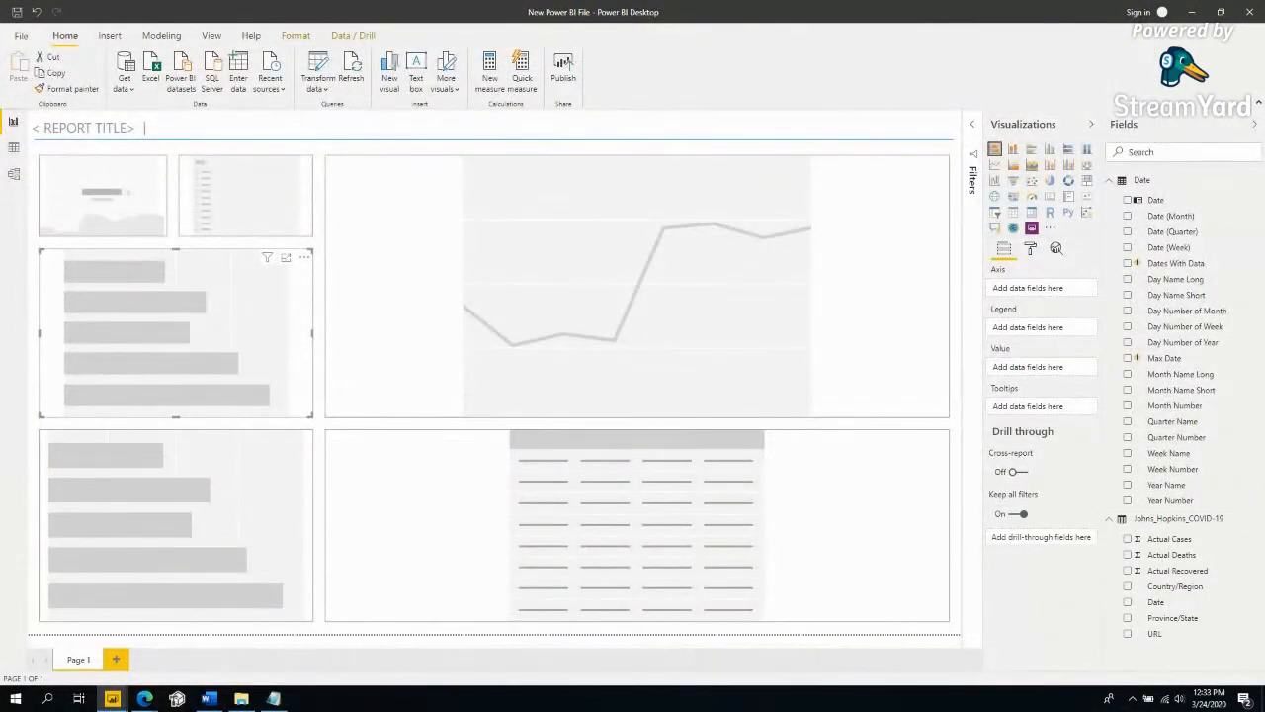
left_click(960, 403)
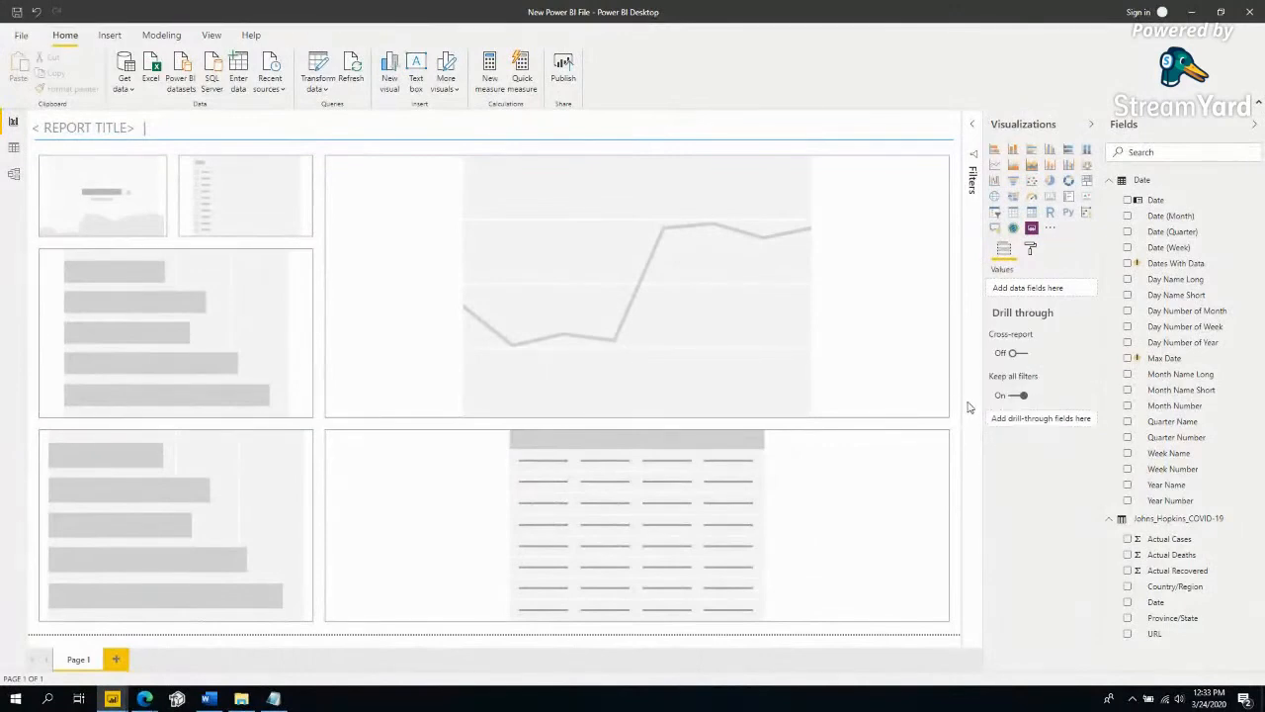
Try the Actual Cases column as the value of the empty table visual, and take it out again.
left_click_drag(1172, 543, 771, 480)
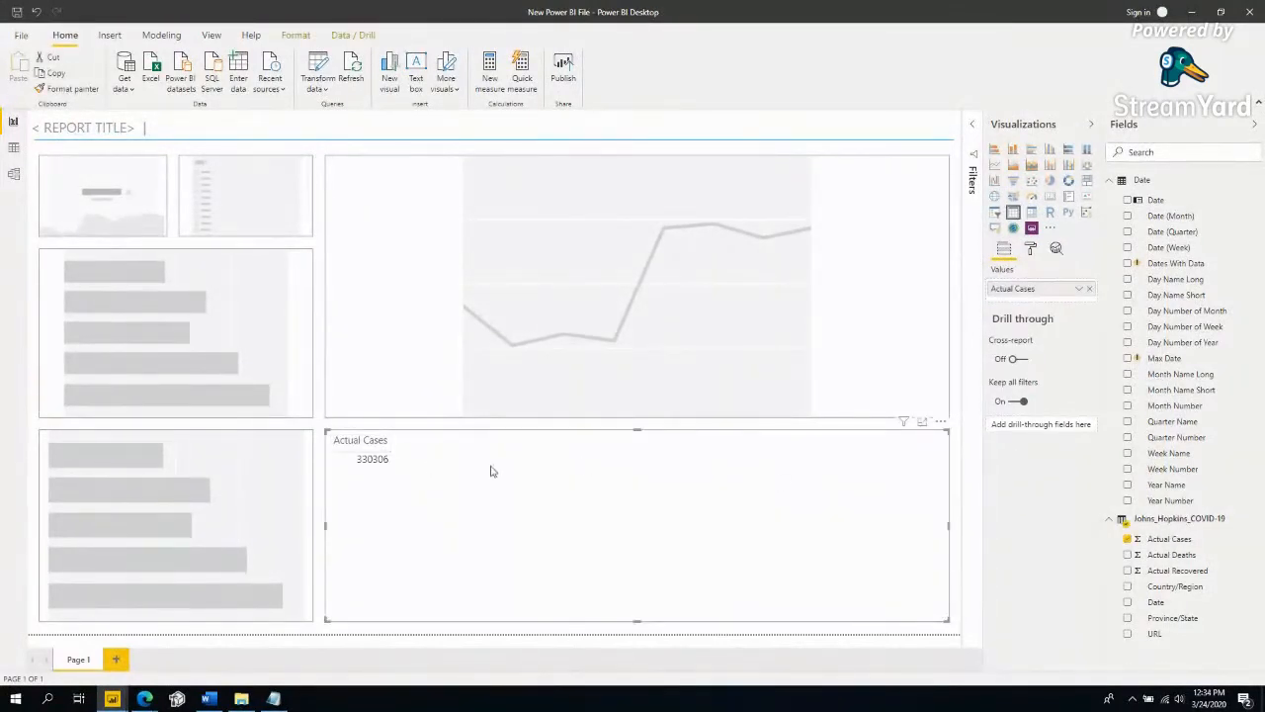
left_click(1089, 288)
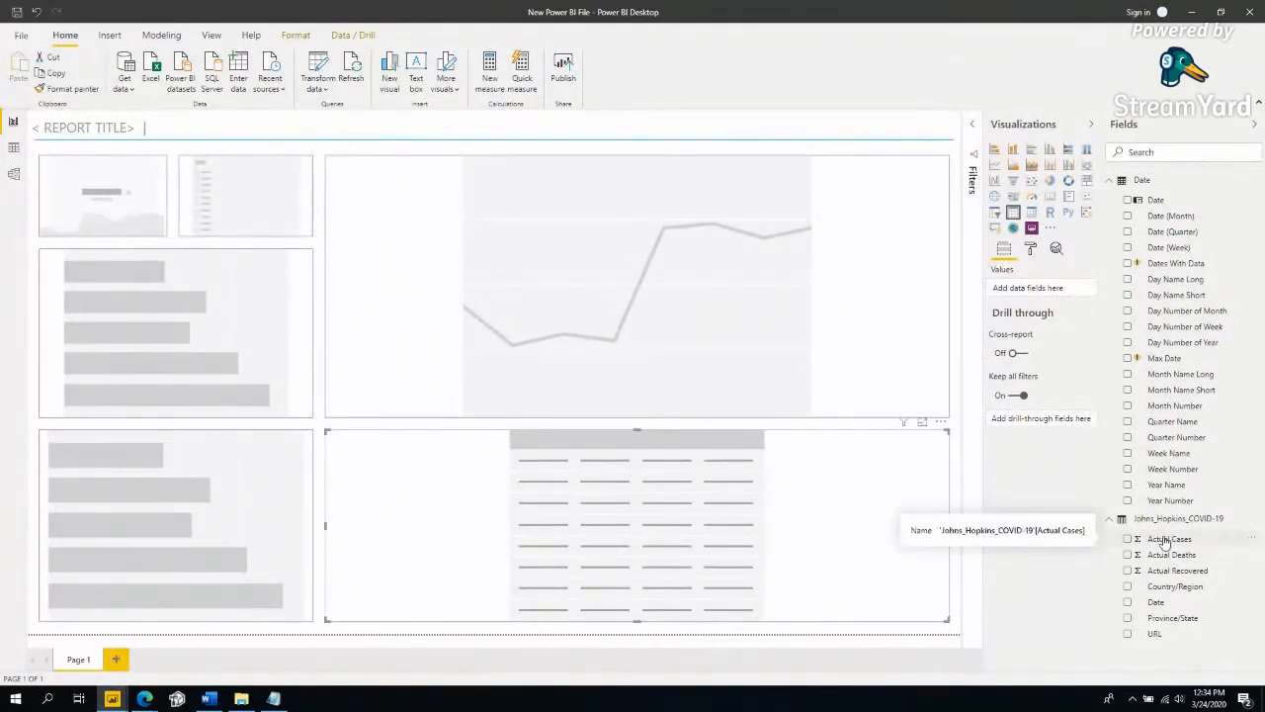
left_click_drag(1163, 542, 800, 479)
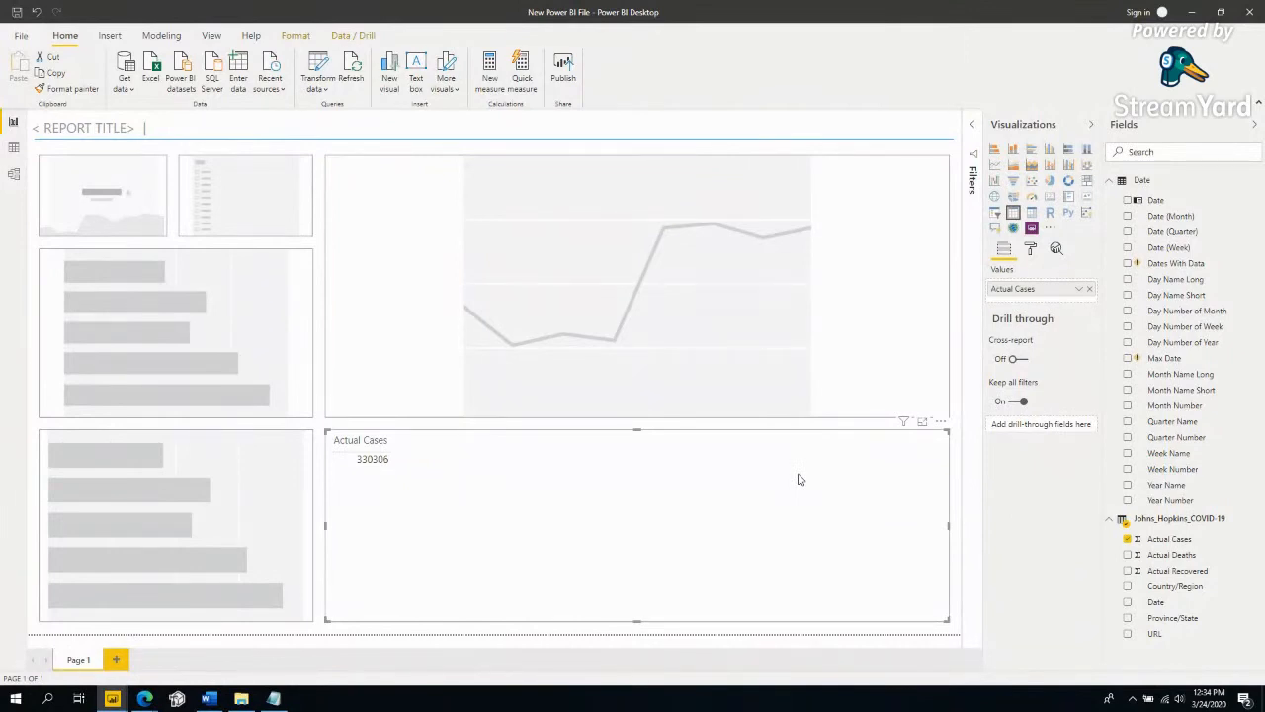
left_click(1127, 538)
left_click_drag(1151, 544, 707, 479)
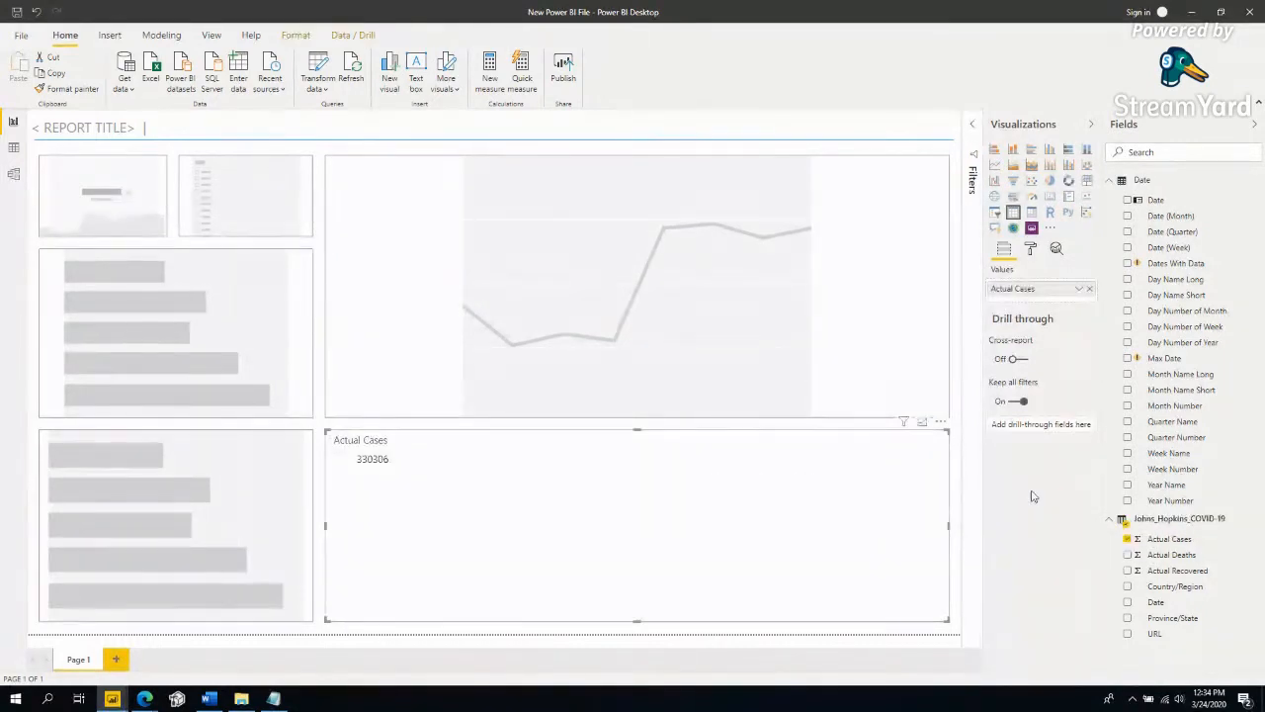
left_click(1127, 538)
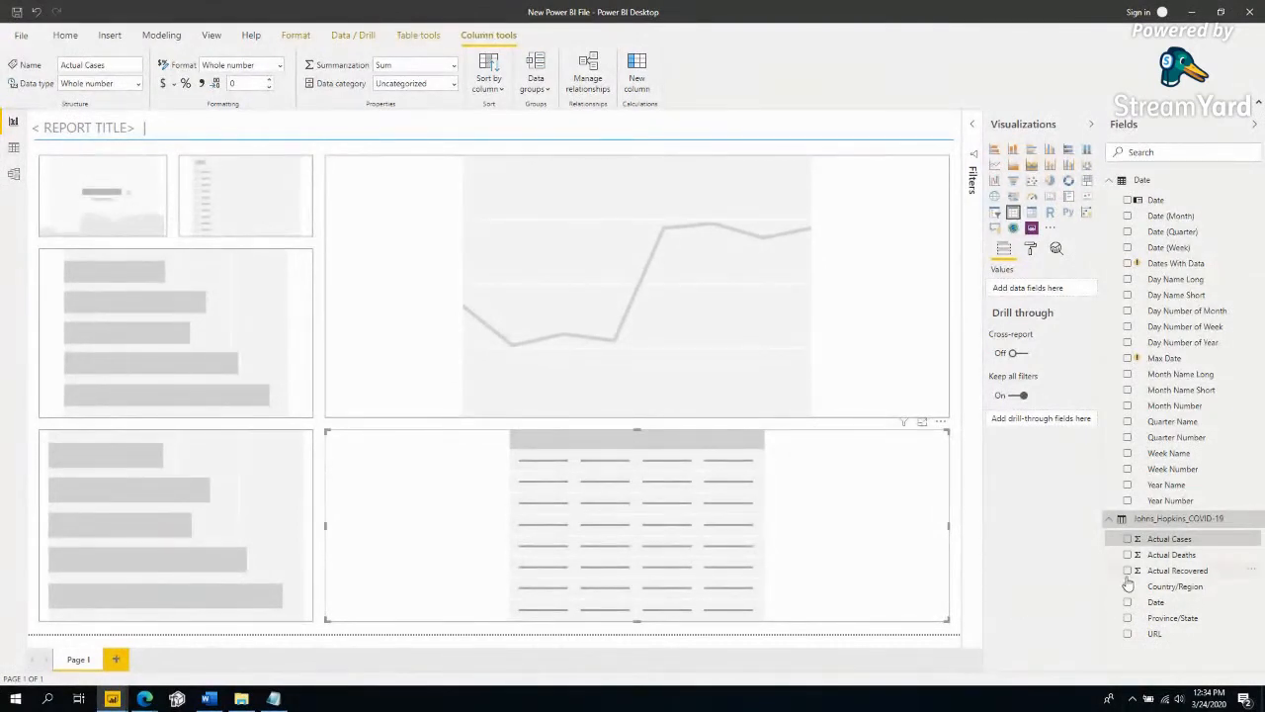
Create the measure Sum of Cases = SUM( 'Johns_Hopkins_COVID-19'[Actual Cases] ) in the Johns_Hopkins_COVID-19 table.
right_click(1157, 521)
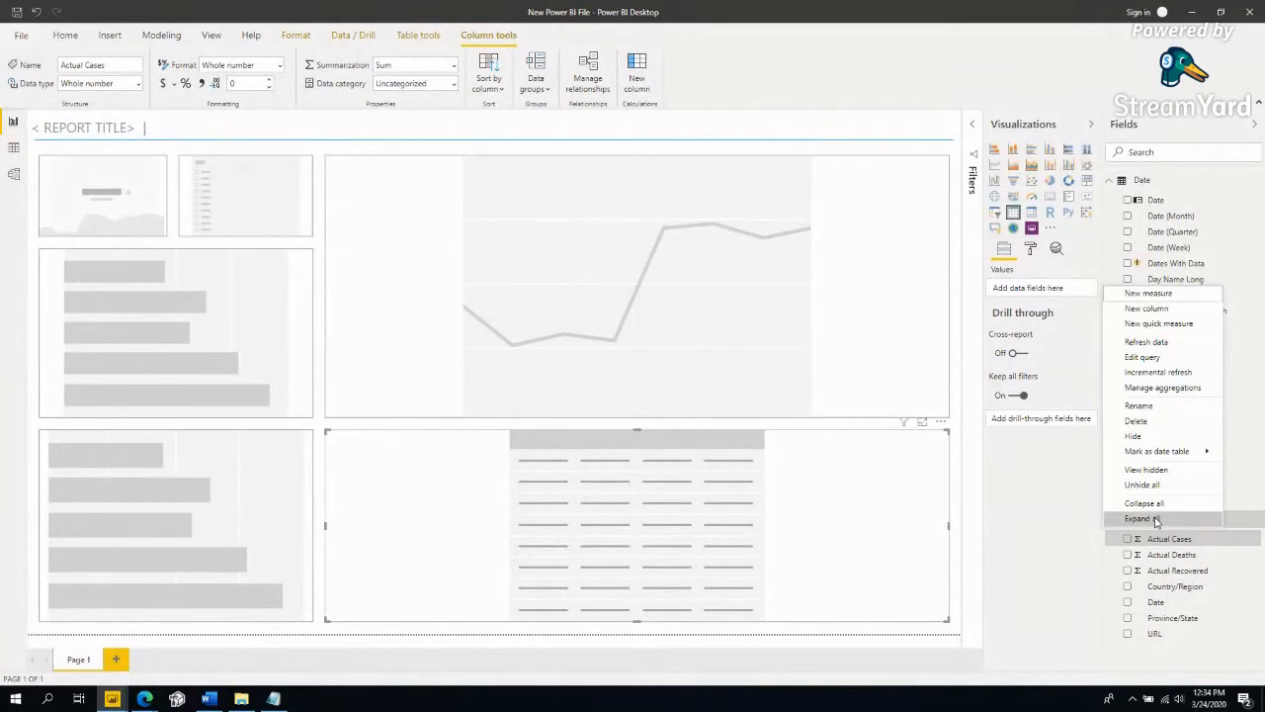
left_click(1059, 551)
right_click(1107, 522)
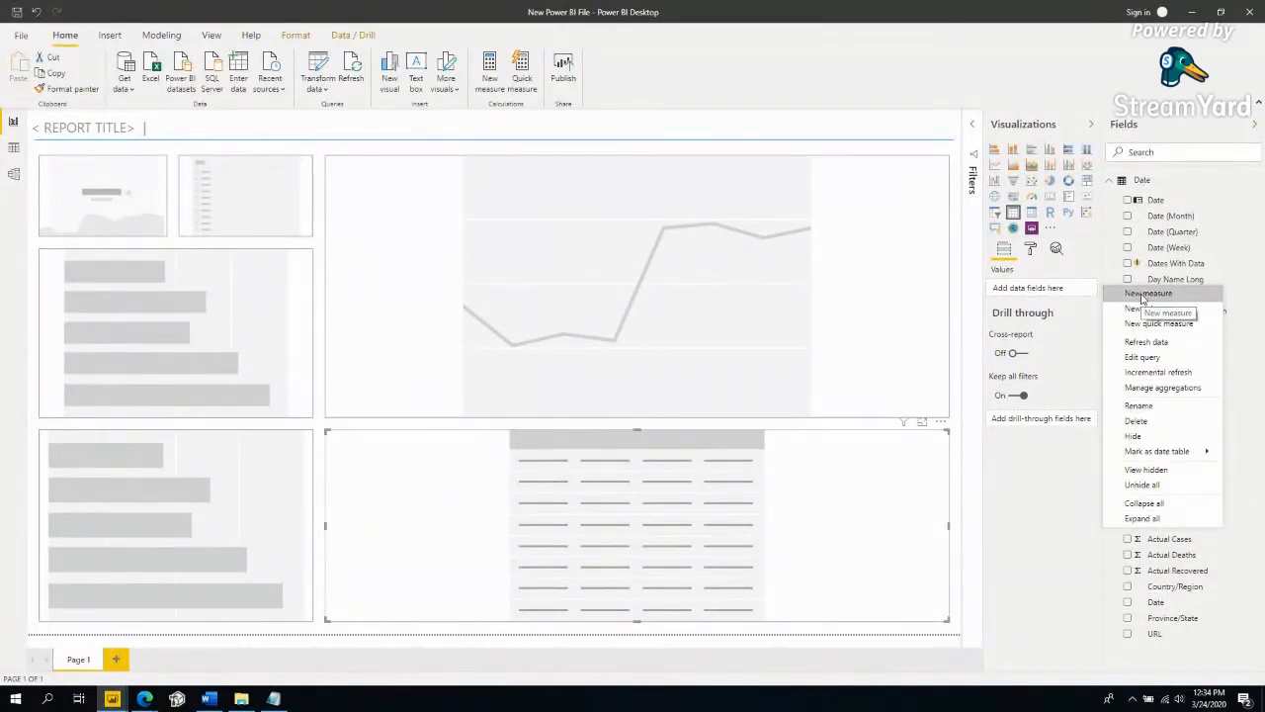
left_click(1146, 295)
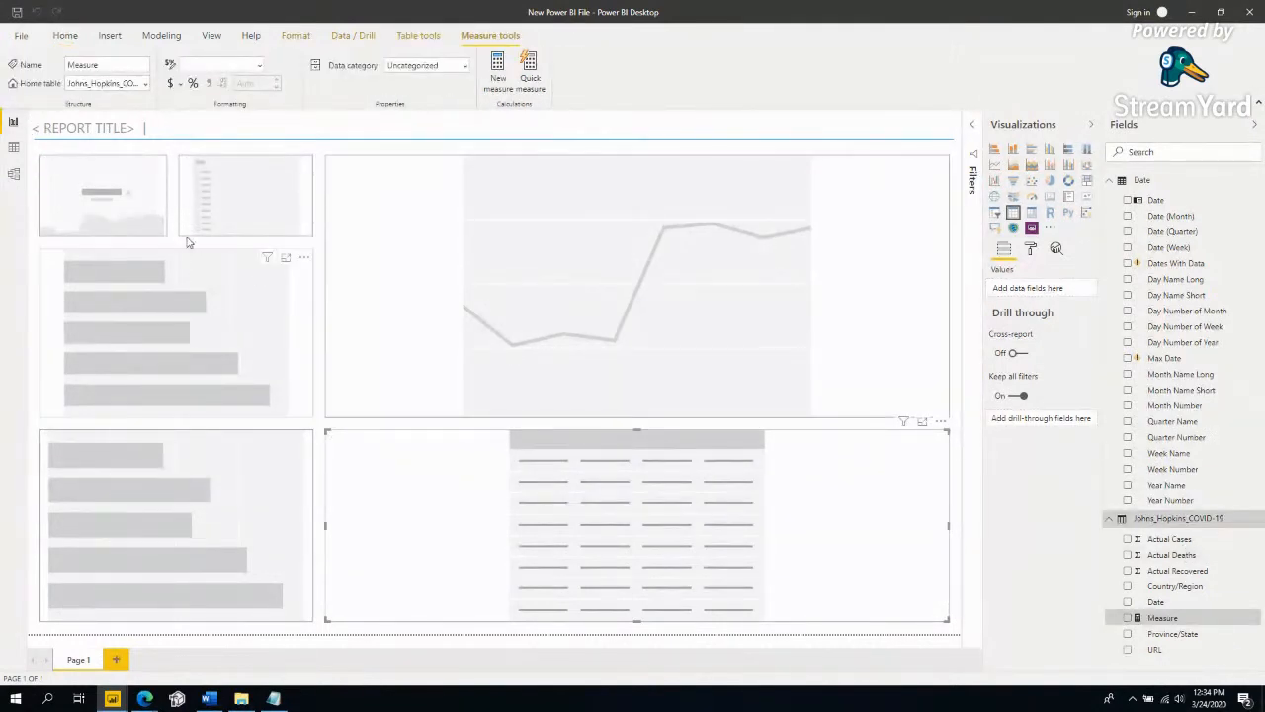
left_click(155, 118)
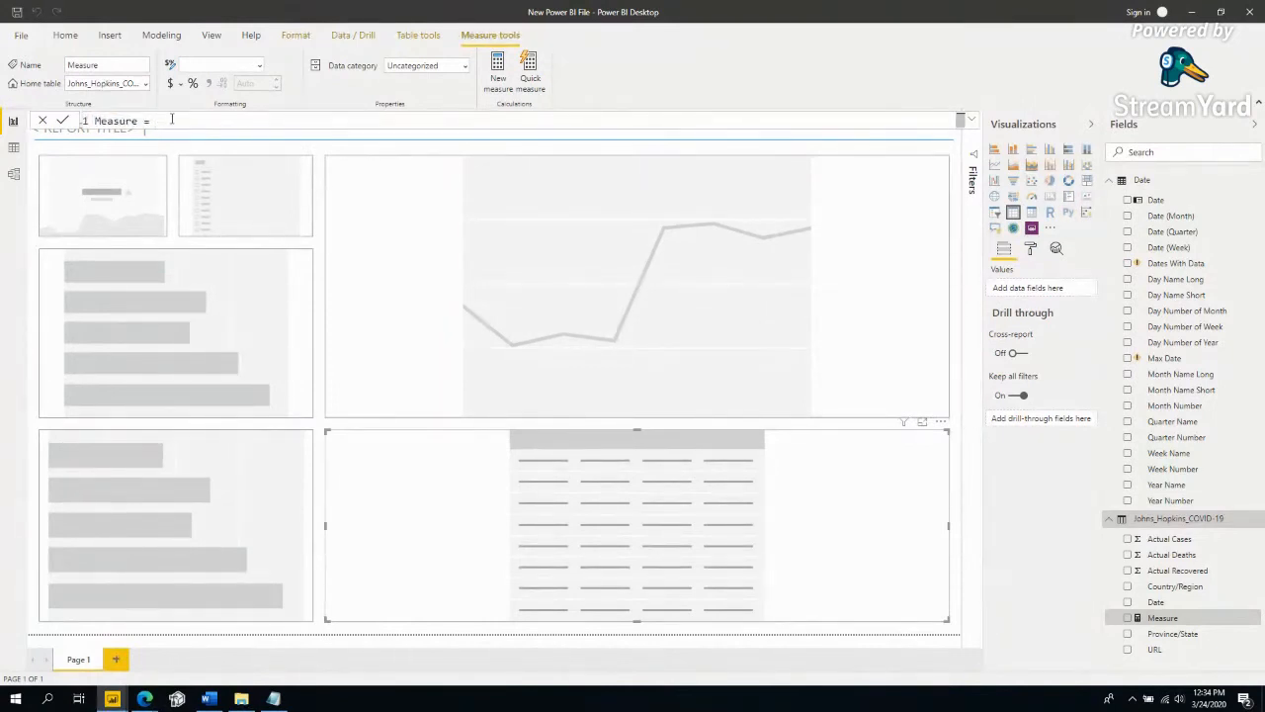
left_click(971, 120)
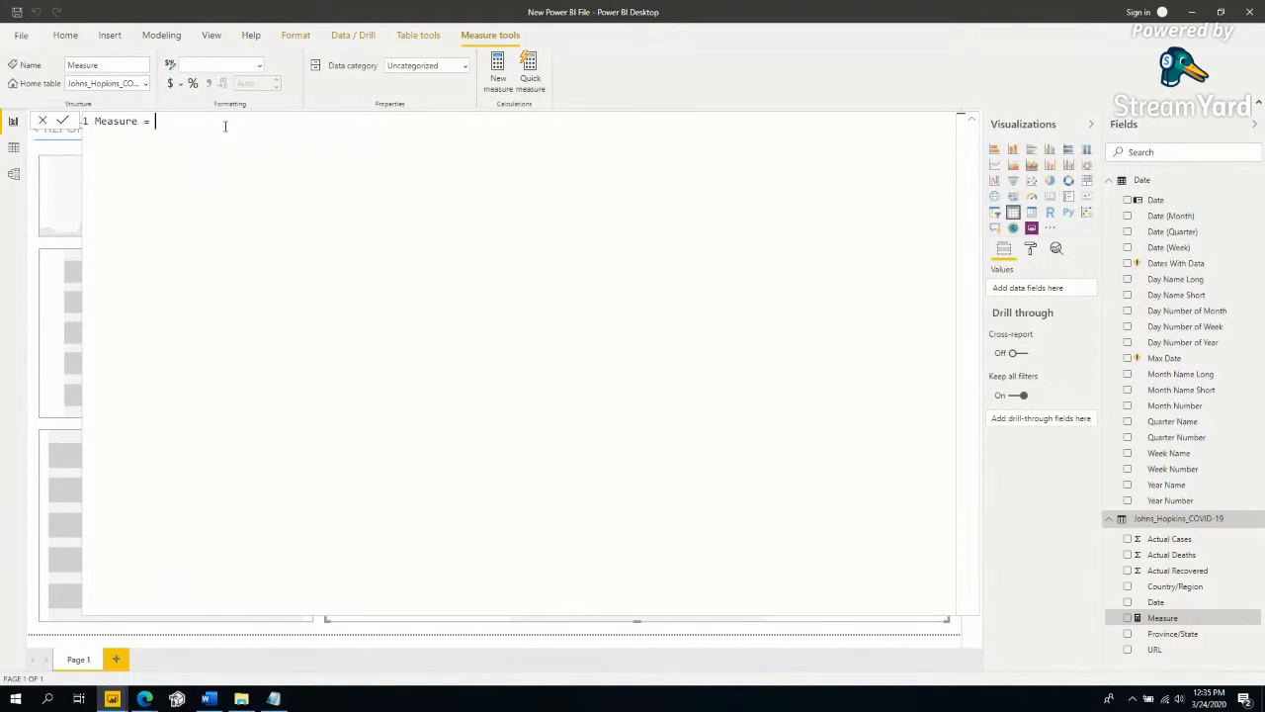
key("ctrl+a")
type("Sum of Cases = SUM(")
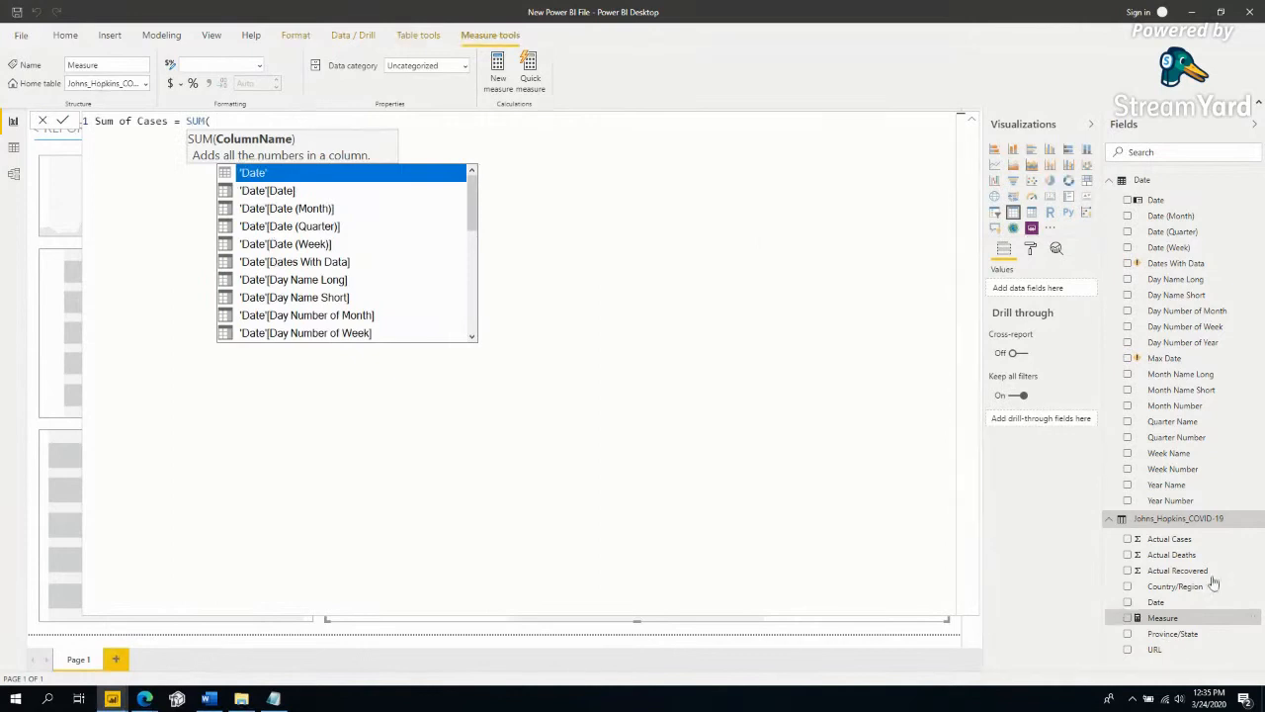
type(" 'Johns_Hopkins_COVID-19")
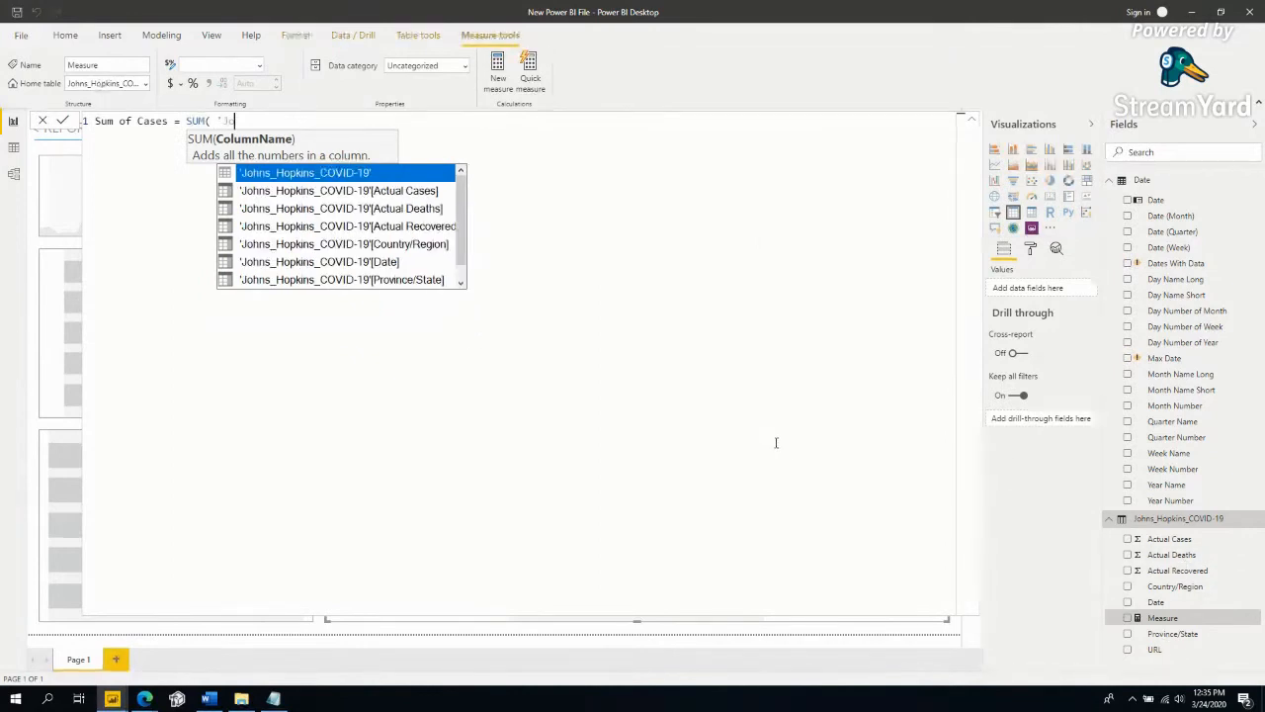
key("Tab")
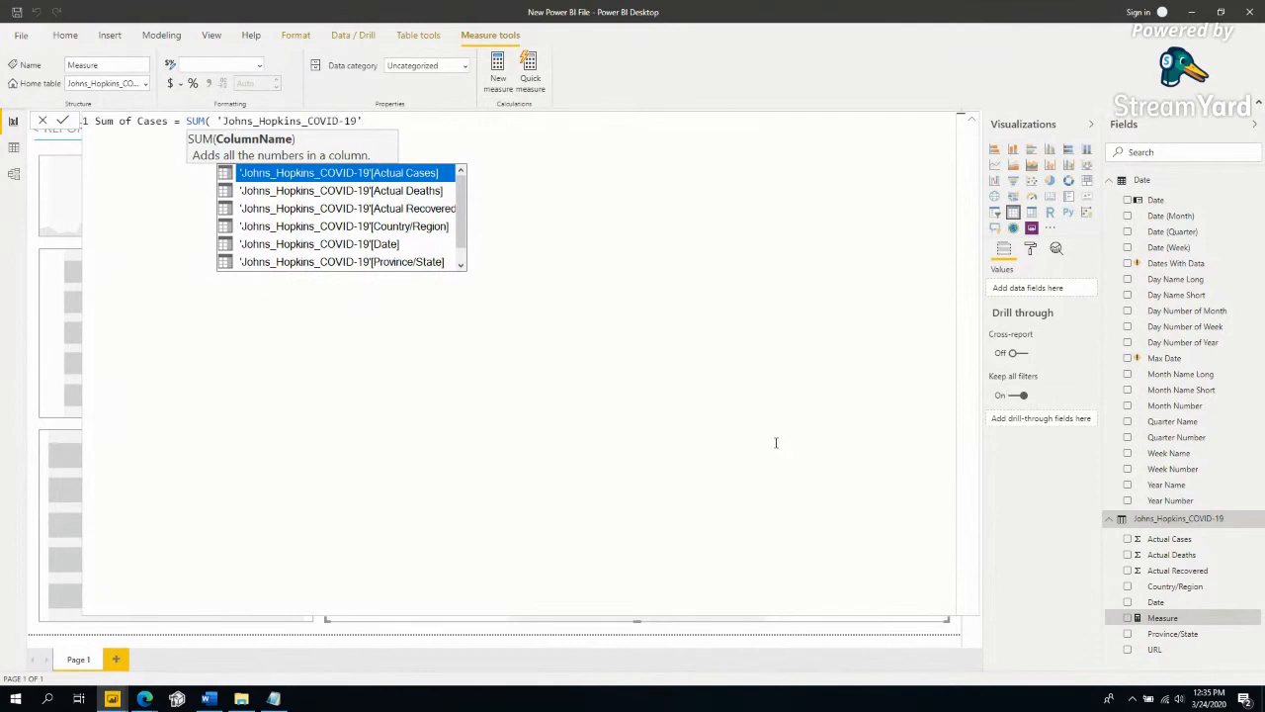
key("Tab")
type(")")
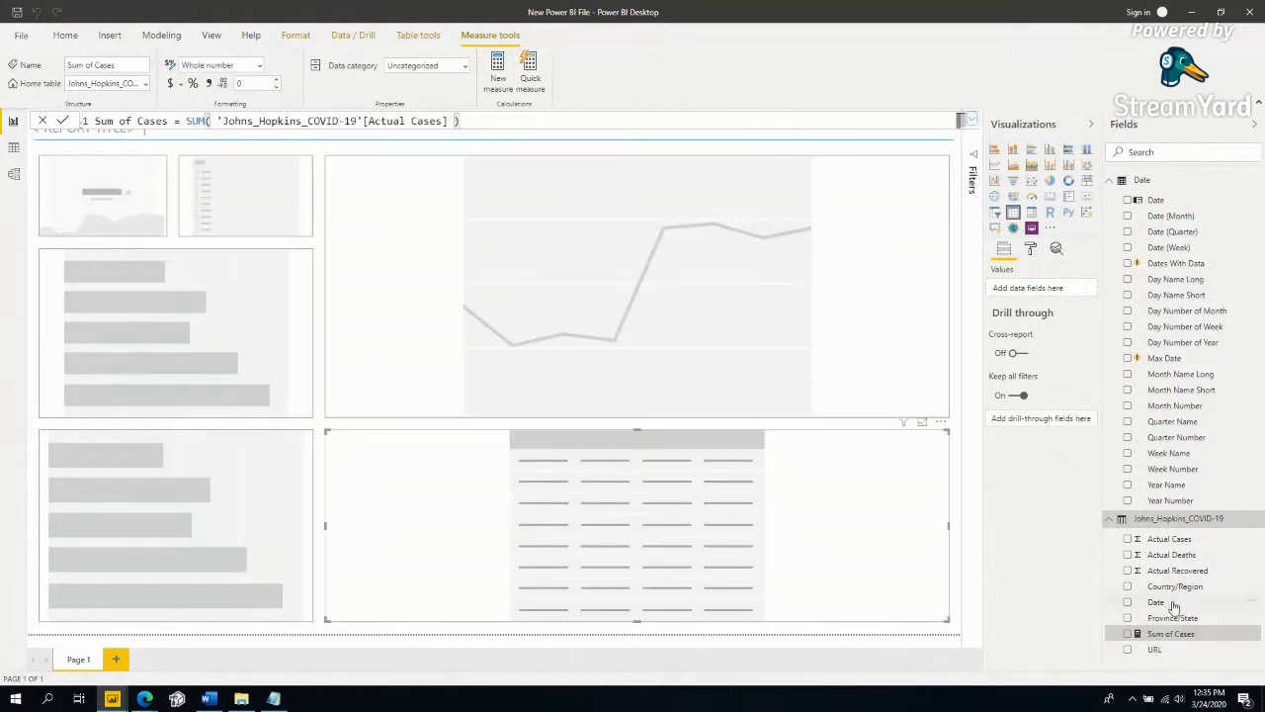
Hide the Actual Cases column of the Johns_Hopkins_COVID-19 table from the report fields.
left_click(1163, 542)
right_click(1159, 542)
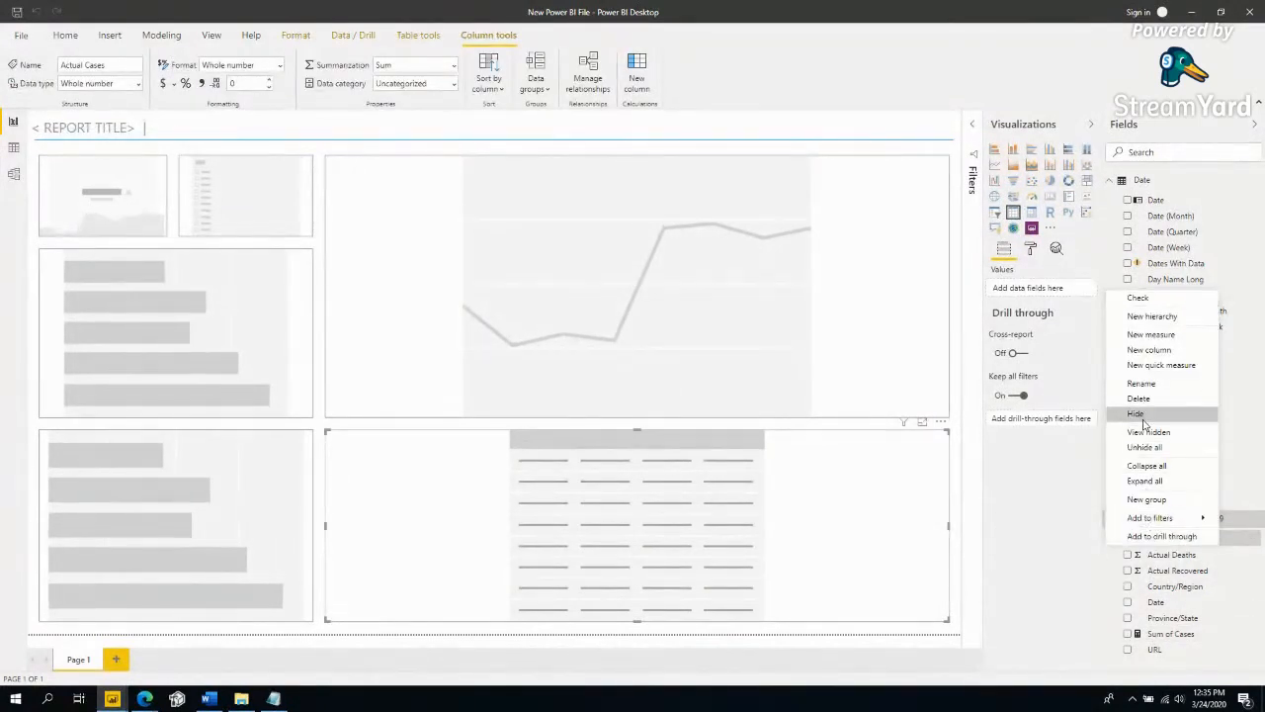
left_click(1136, 413)
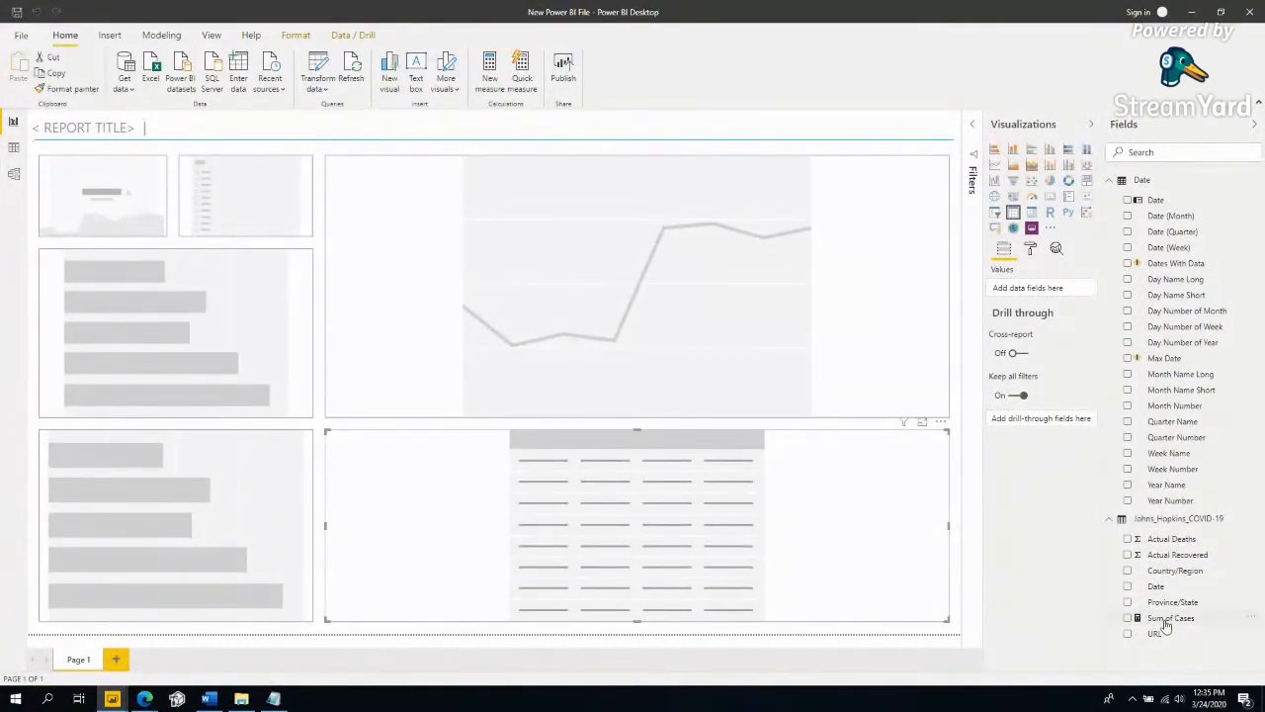
Fill the table visual with Date from the Date table and Sum of Cases, and format the measure with a thousands separator.
left_click(1166, 620)
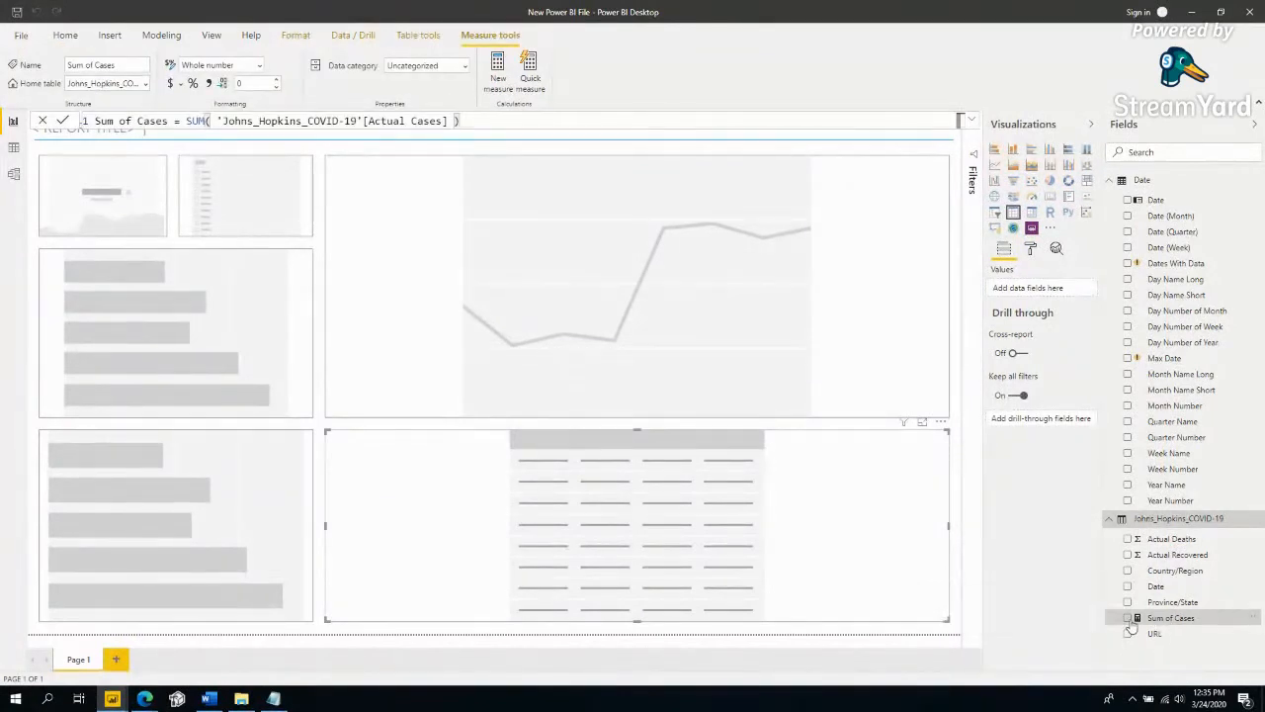
left_click(1128, 619)
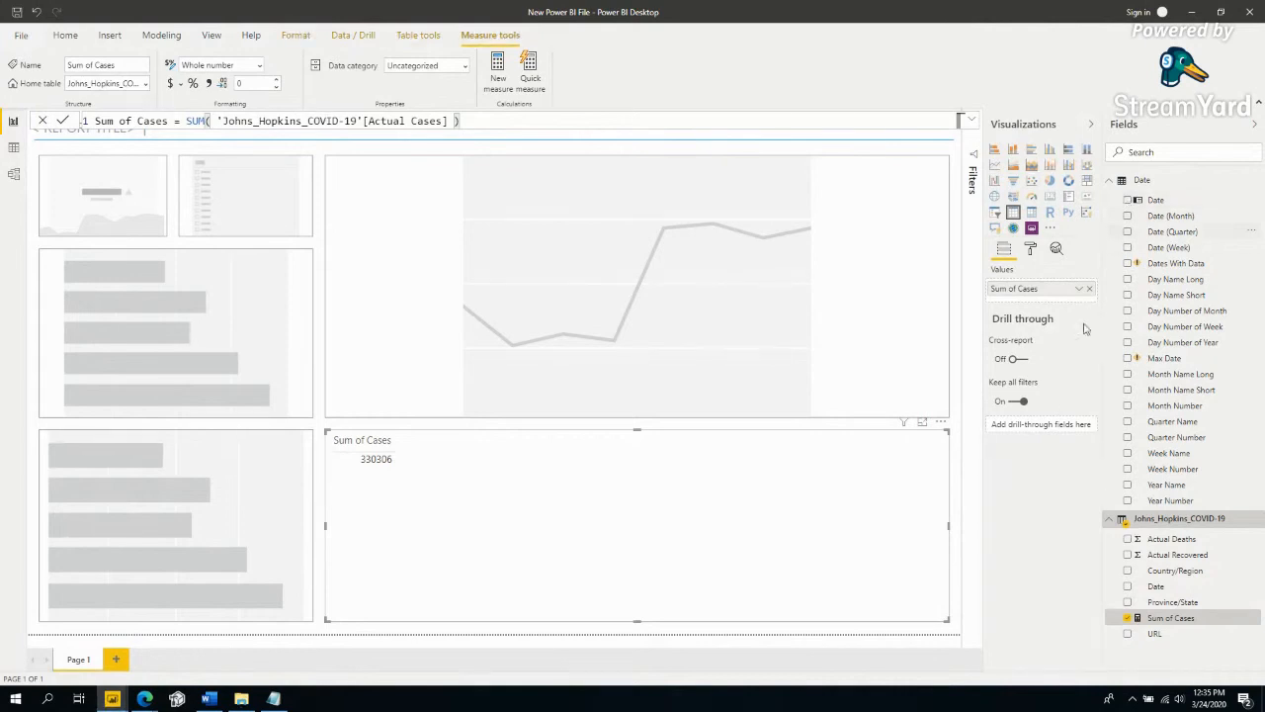
left_click_drag(1158, 200, 1028, 470)
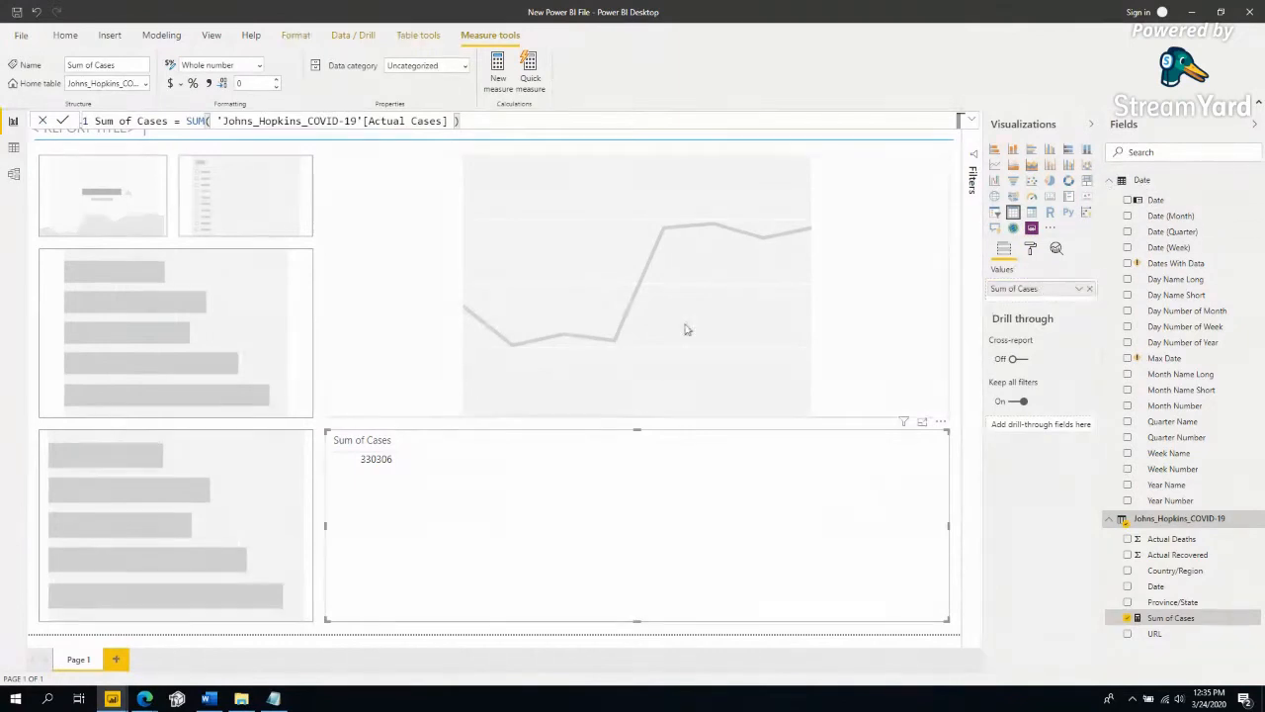
left_click(1136, 202)
left_click(968, 121)
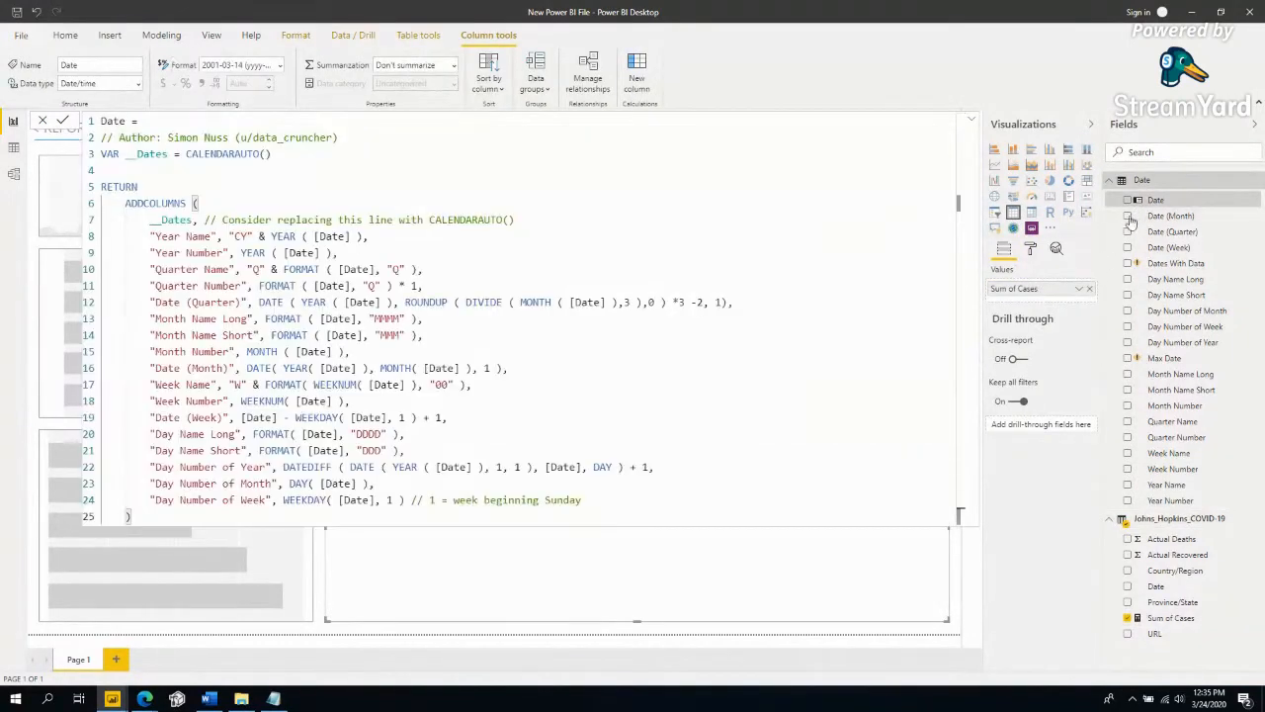
left_click(971, 120)
left_click_drag(1146, 202, 1033, 288)
scroll(400, 505, "down", 2)
scroll(400, 505, "up", 2)
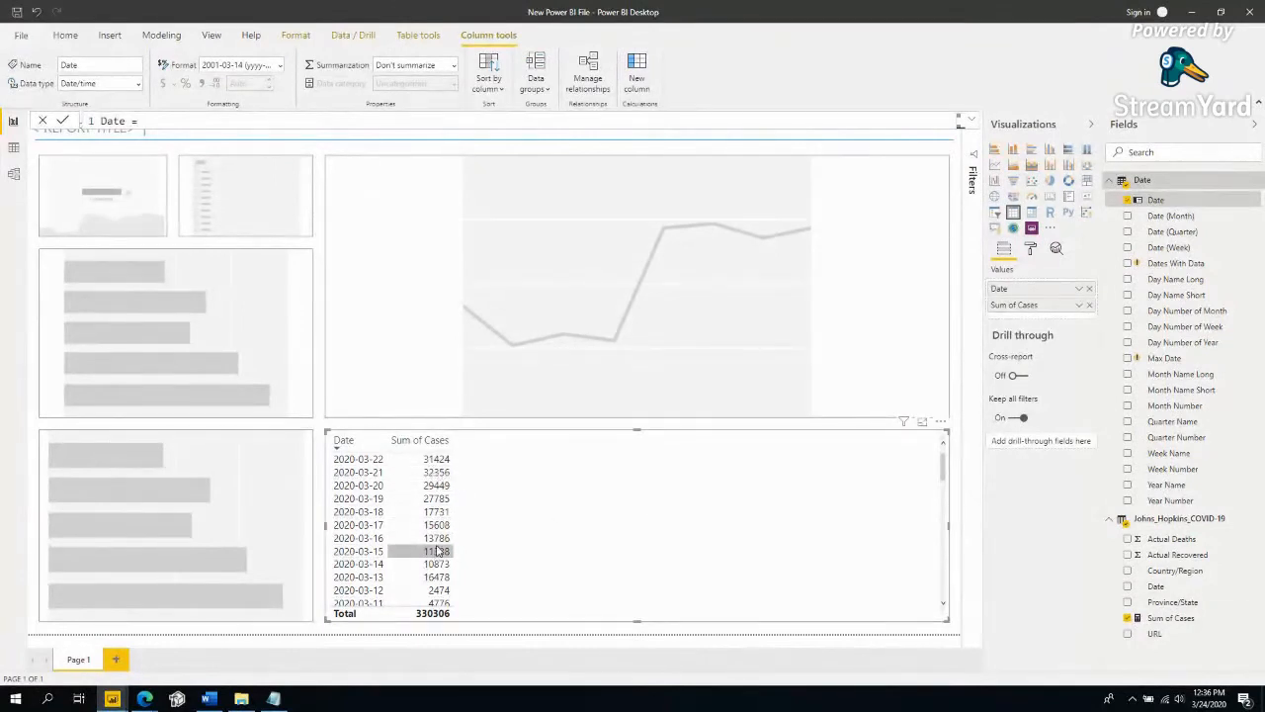
left_click(1162, 620)
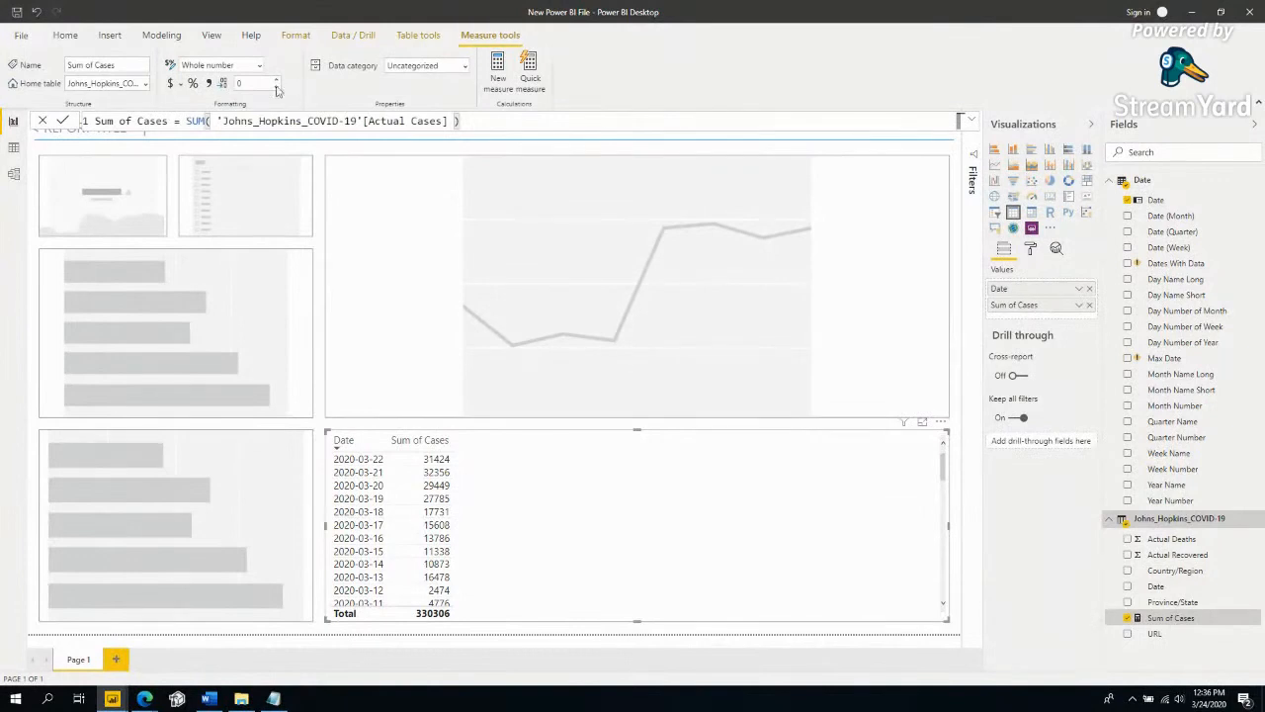
left_click(211, 84)
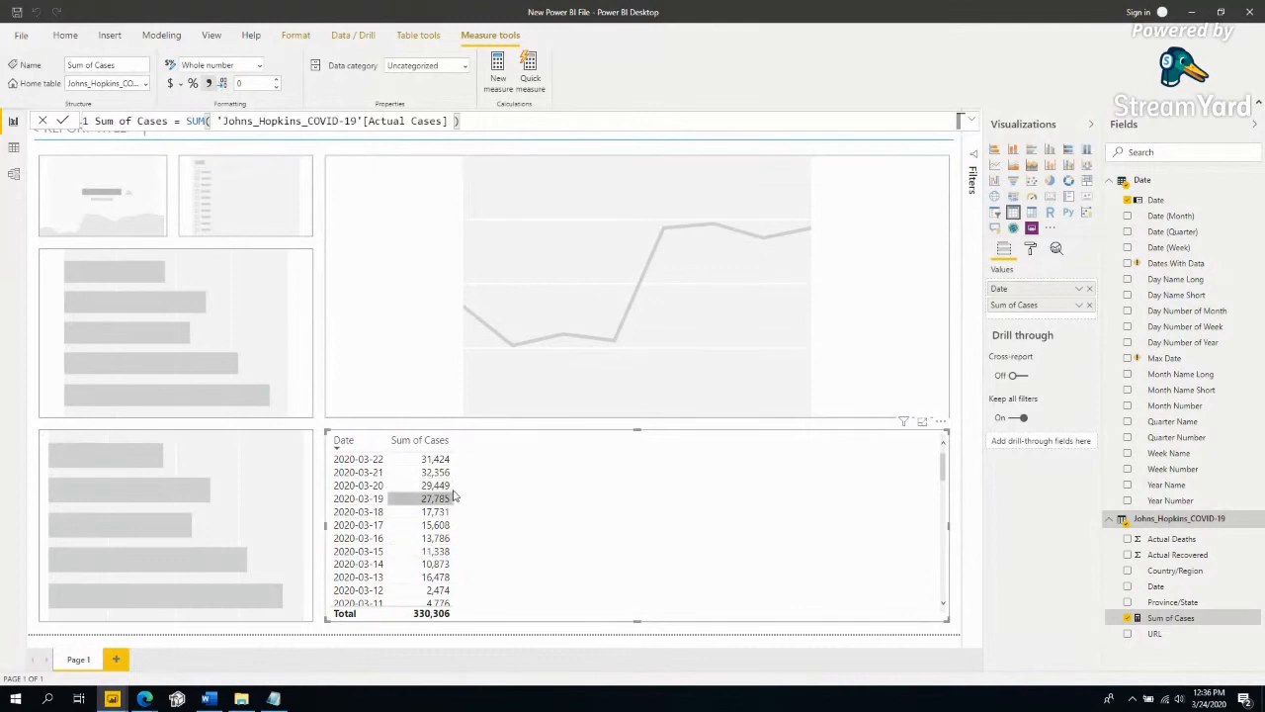
Fill the line chart with Date from the Date table as the axis and Sum of Cases as the values.
left_click(412, 392)
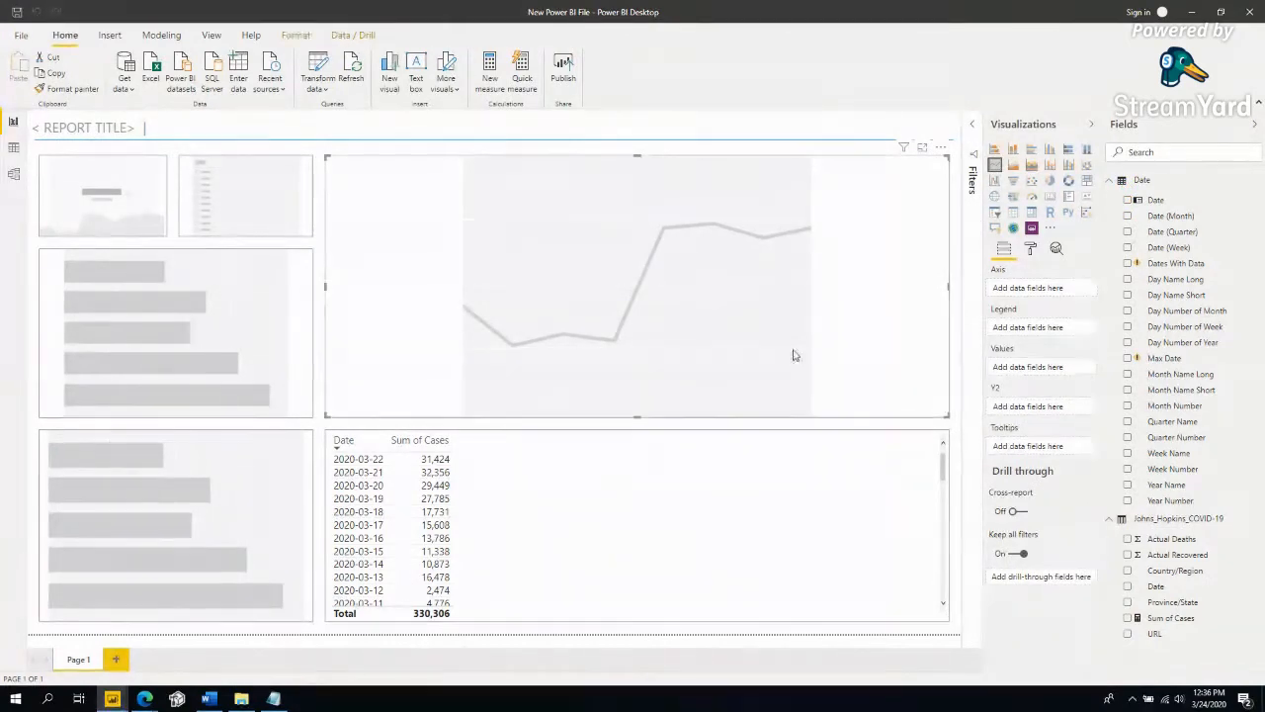
left_click(1129, 198)
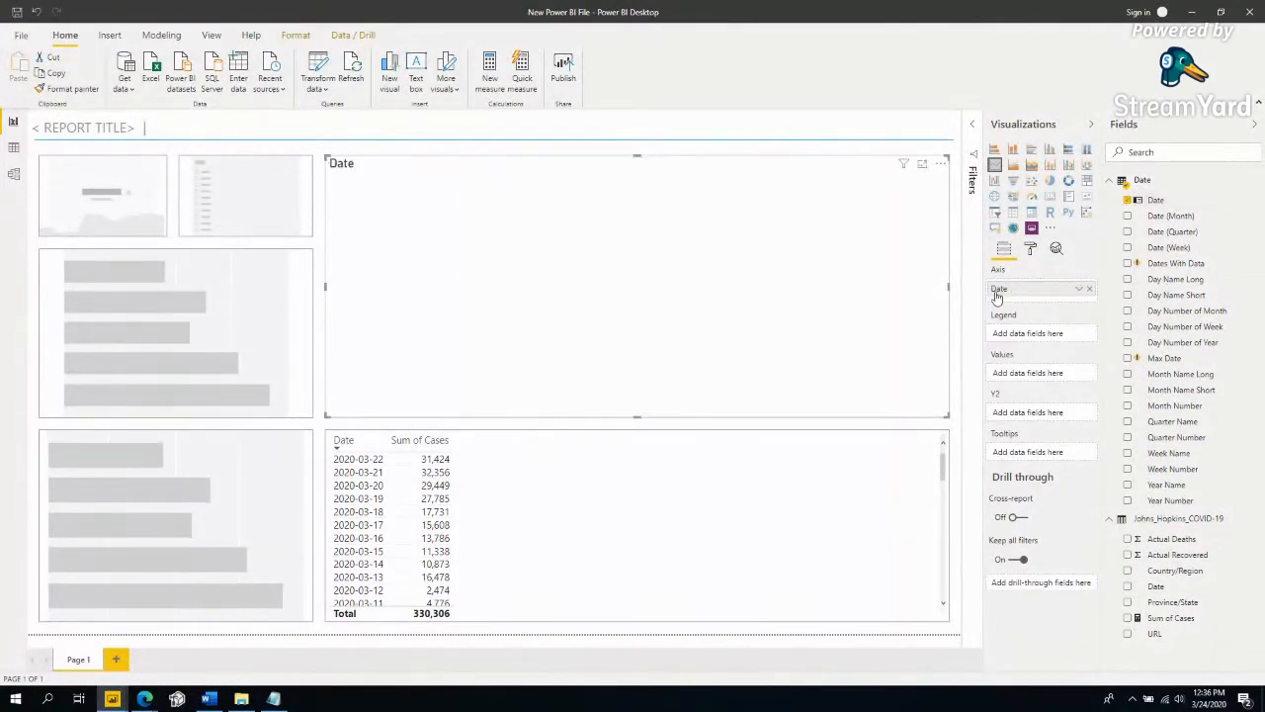
left_click(1128, 618)
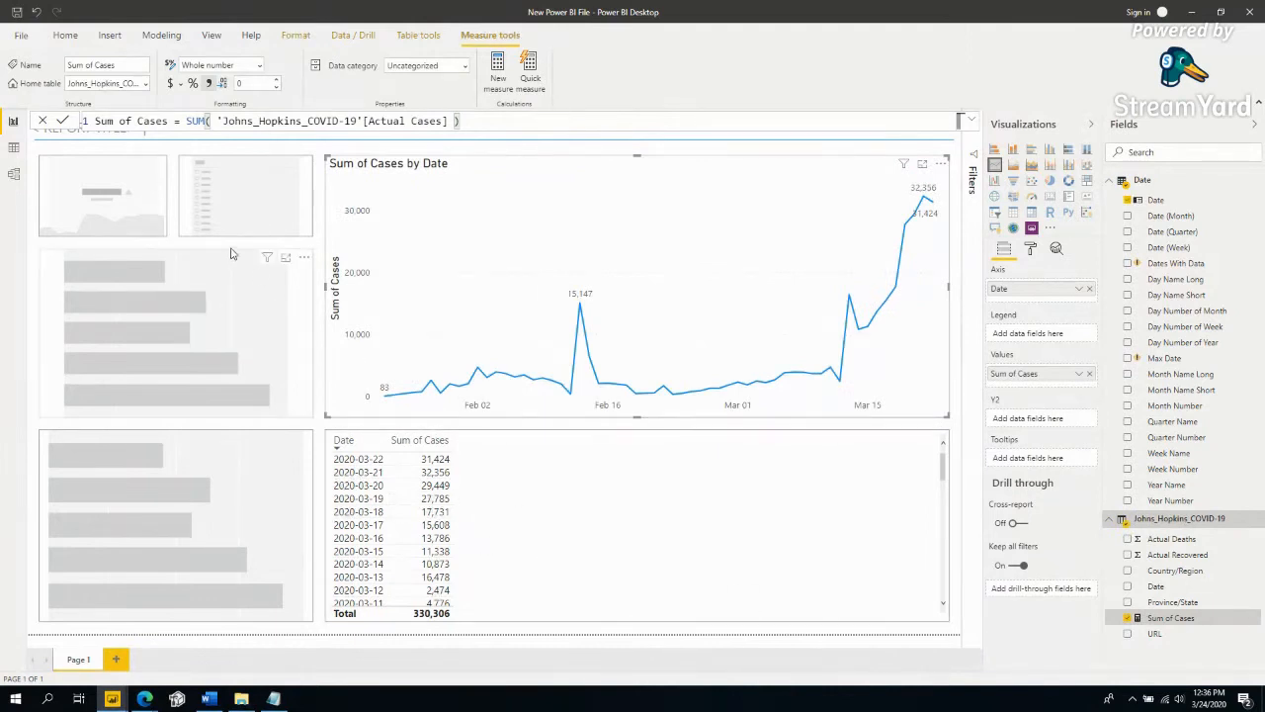
Assign Date from the Date table to the empty slicer and set its end date to 12/23/2020.
left_click(247, 199)
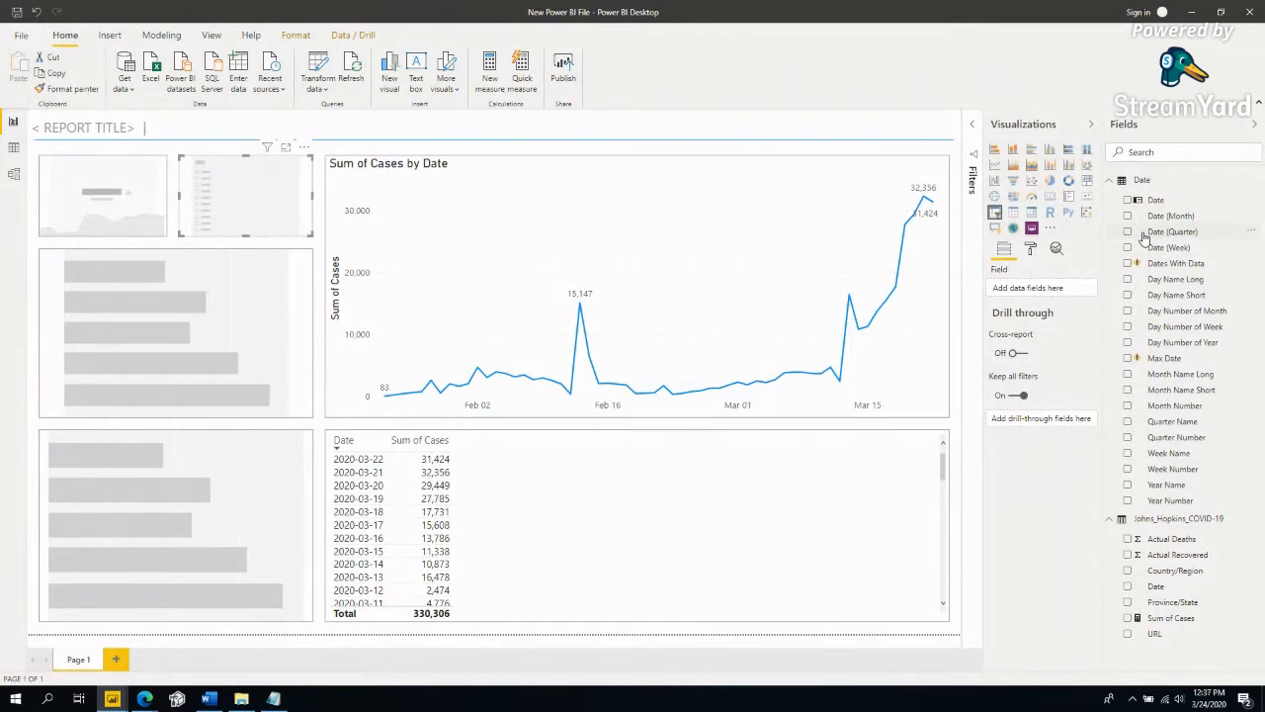
left_click_drag(1154, 201, 1053, 286)
mouse_move(293, 207)
left_mouse_down()
mouse_move(244, 206)
mouse_move(245, 217)
mouse_move(295, 215)
left_mouse_up()
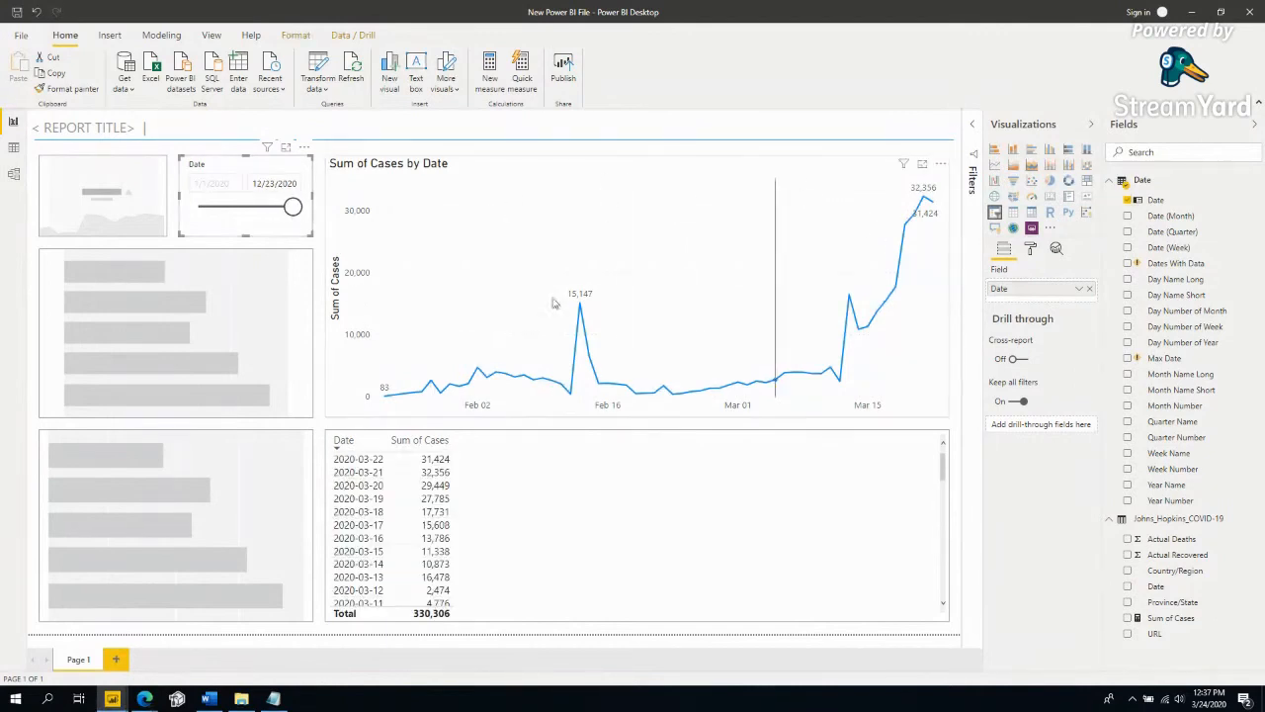
Cross-filter the line chart by selecting the dates 2020-03-14 through 2020-03-20 in the table visual, and clear the selection.
left_click(537, 442)
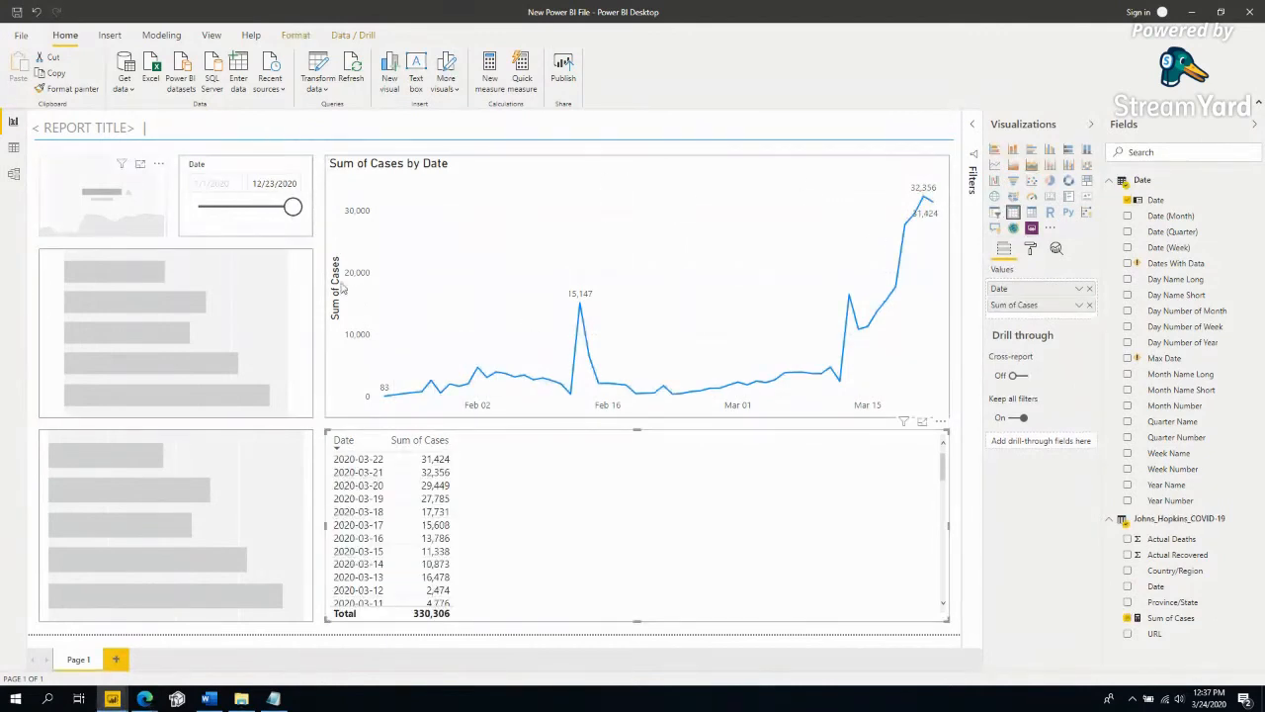
left_click(382, 473)
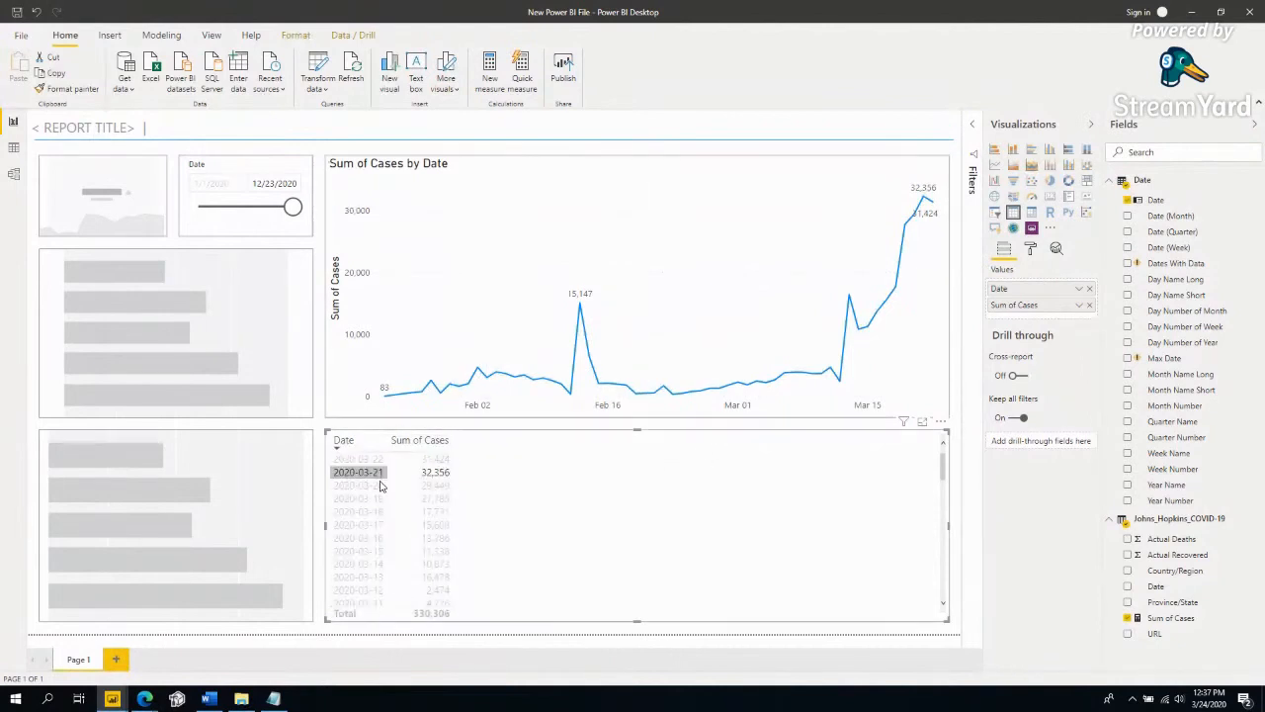
left_click(378, 485)
left_click(377, 498, "ctrl")
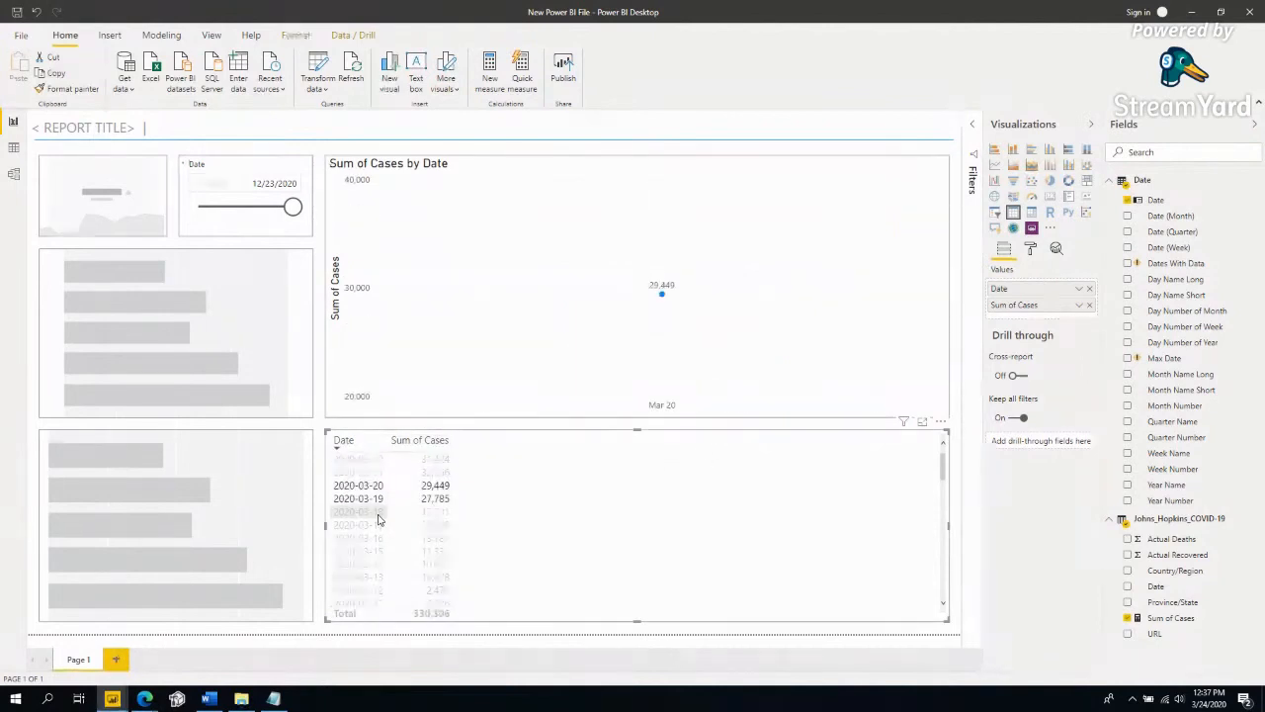
left_click(378, 511, "ctrl")
left_click(376, 525, "ctrl")
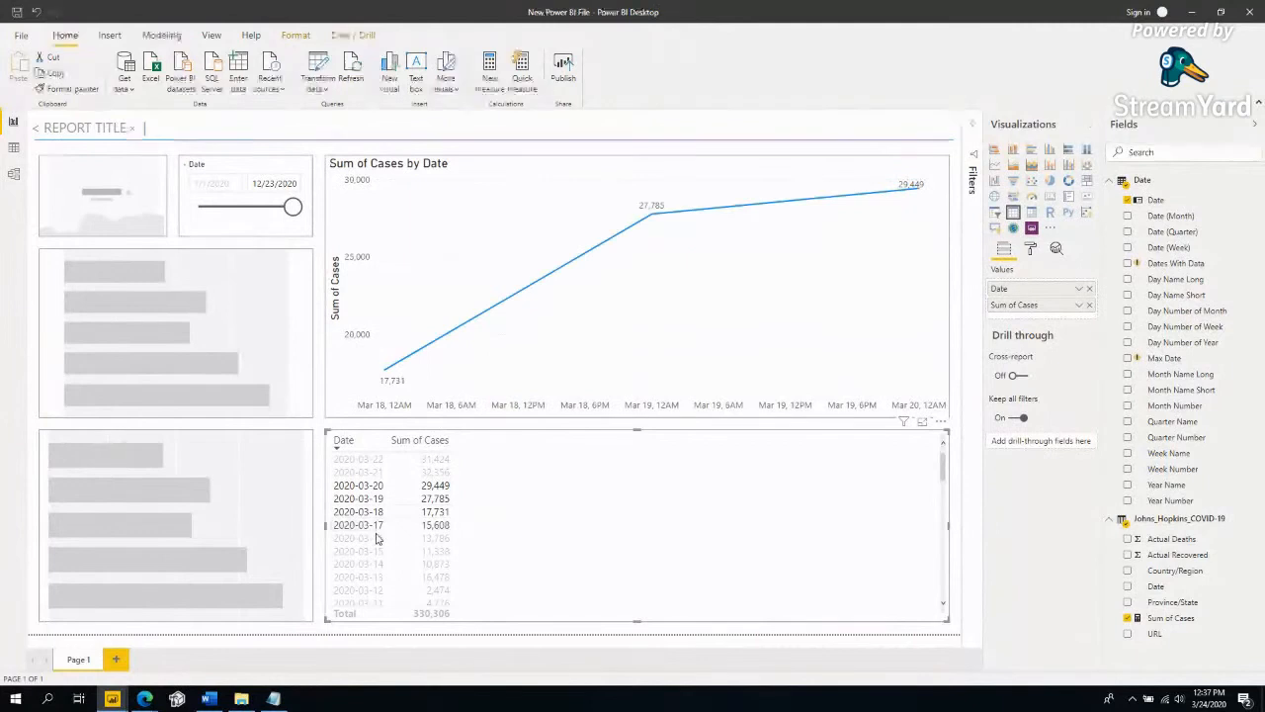
left_click(375, 538, "ctrl")
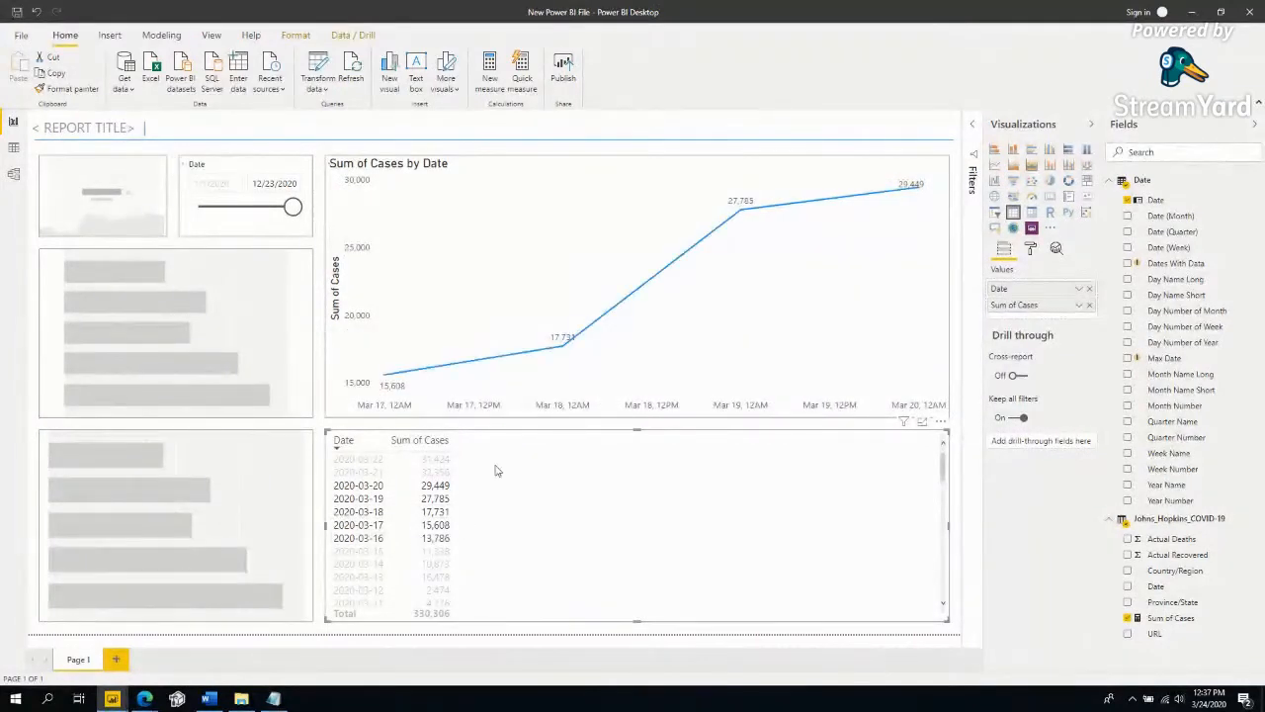
left_click(376, 563, "ctrl")
left_click(375, 550, "ctrl")
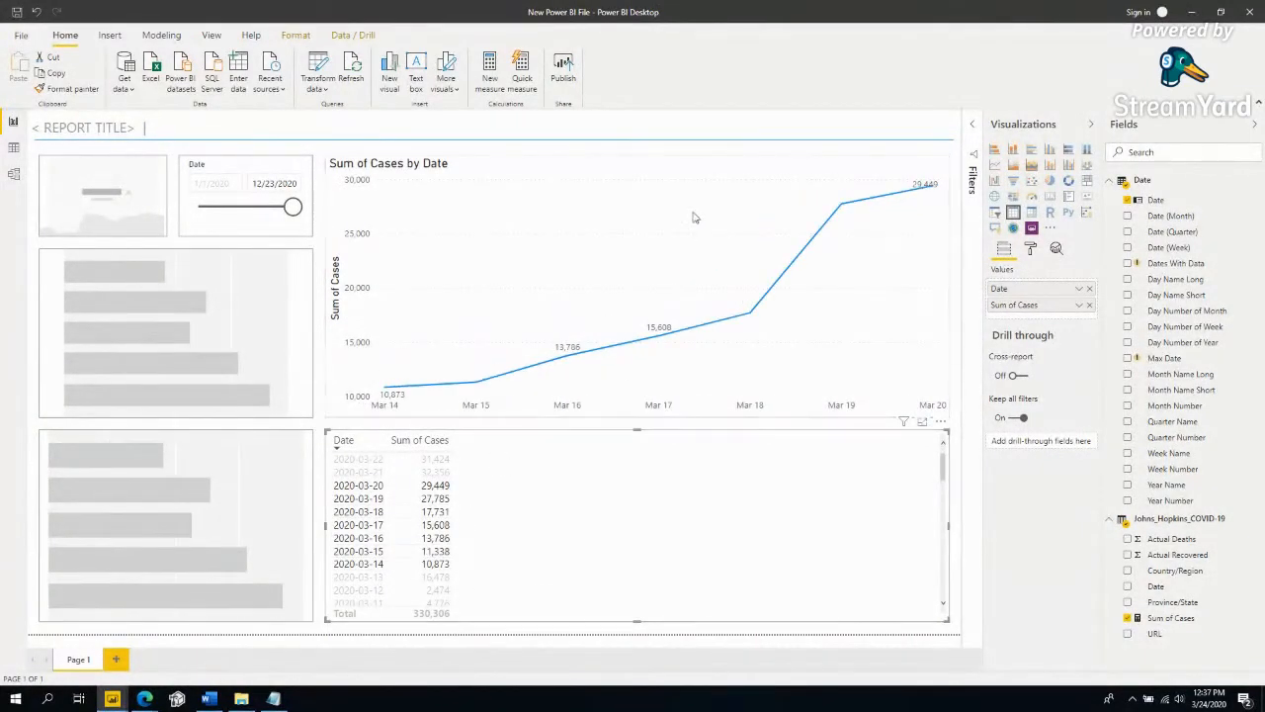
left_click(365, 525)
left_click(365, 525)
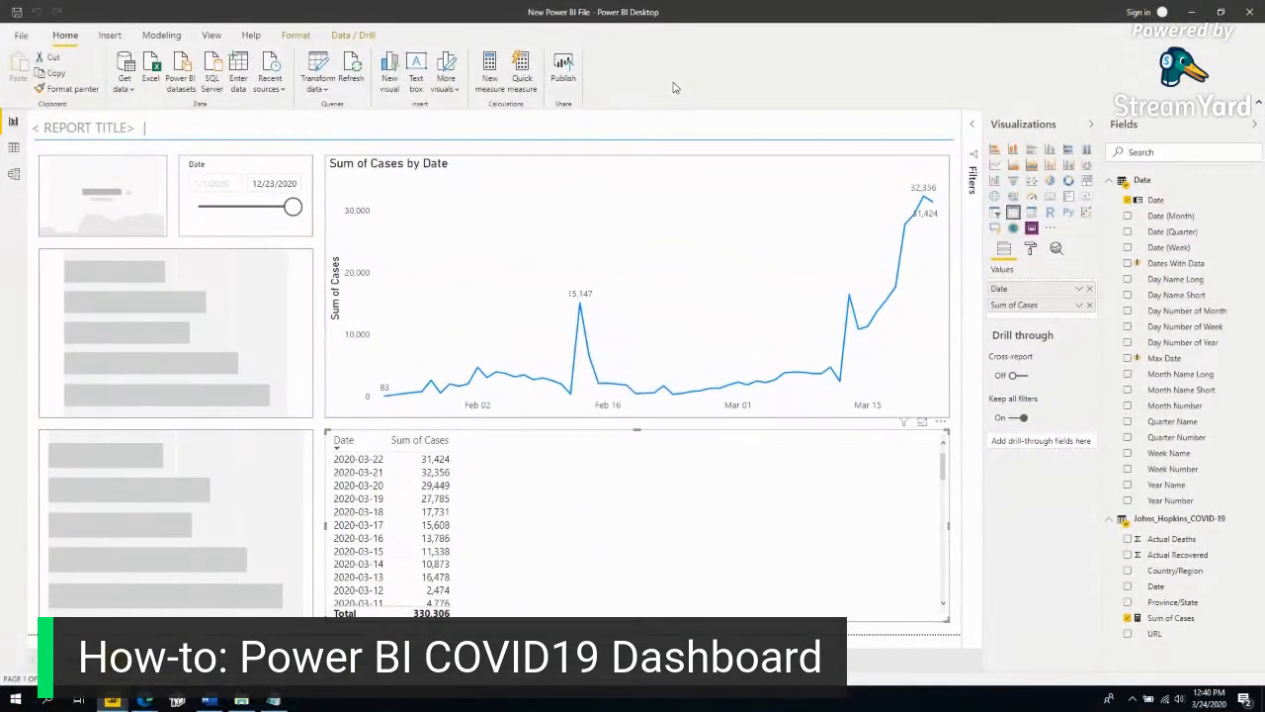
Create a measure in Johns_Hopkins_COVID-19 with the formula 2. Sum of Cases YTD = CALCULATE( [Sum of Cases], DATESYTD( 'Date'[Date] ) ).
right_click(1159, 522)
left_click(1152, 296)
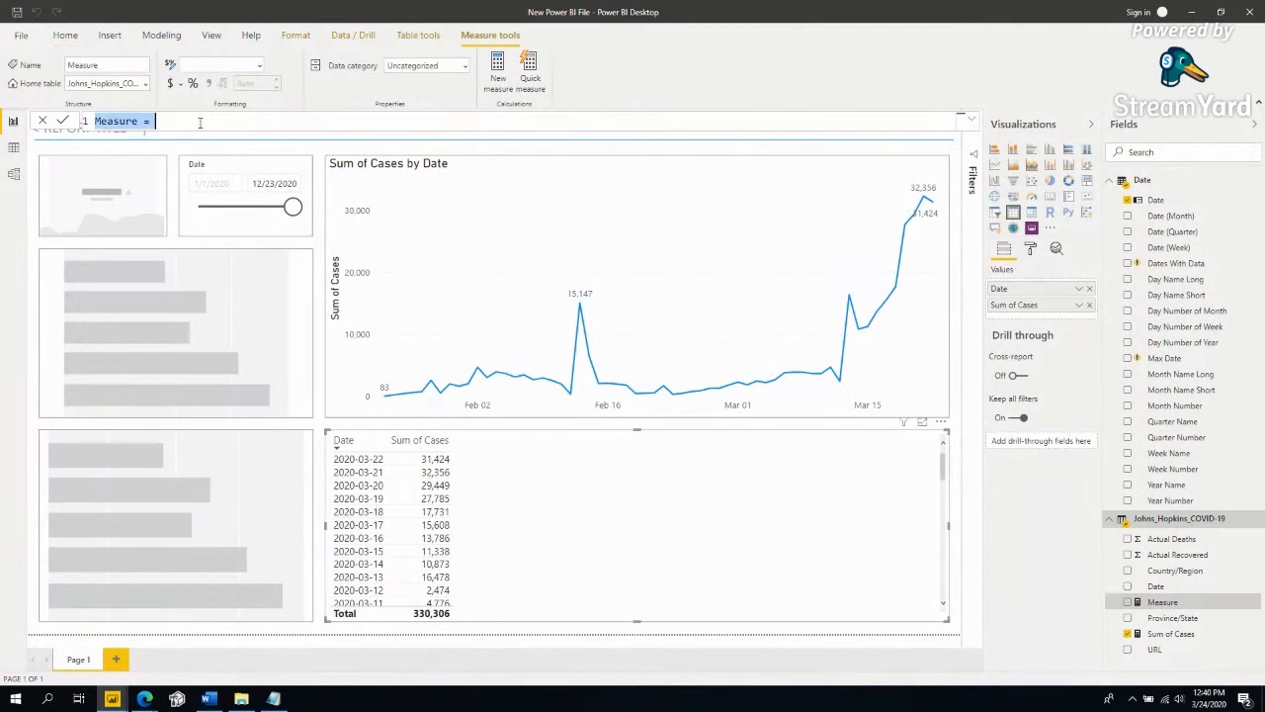
type("2. Sum of Cases YTD =     CALCULATE(         [1. Sum of Cases],         DATESYTD( 'Date'[Date] )     )")
left_click_drag(253, 155, 144, 155)
type("[")
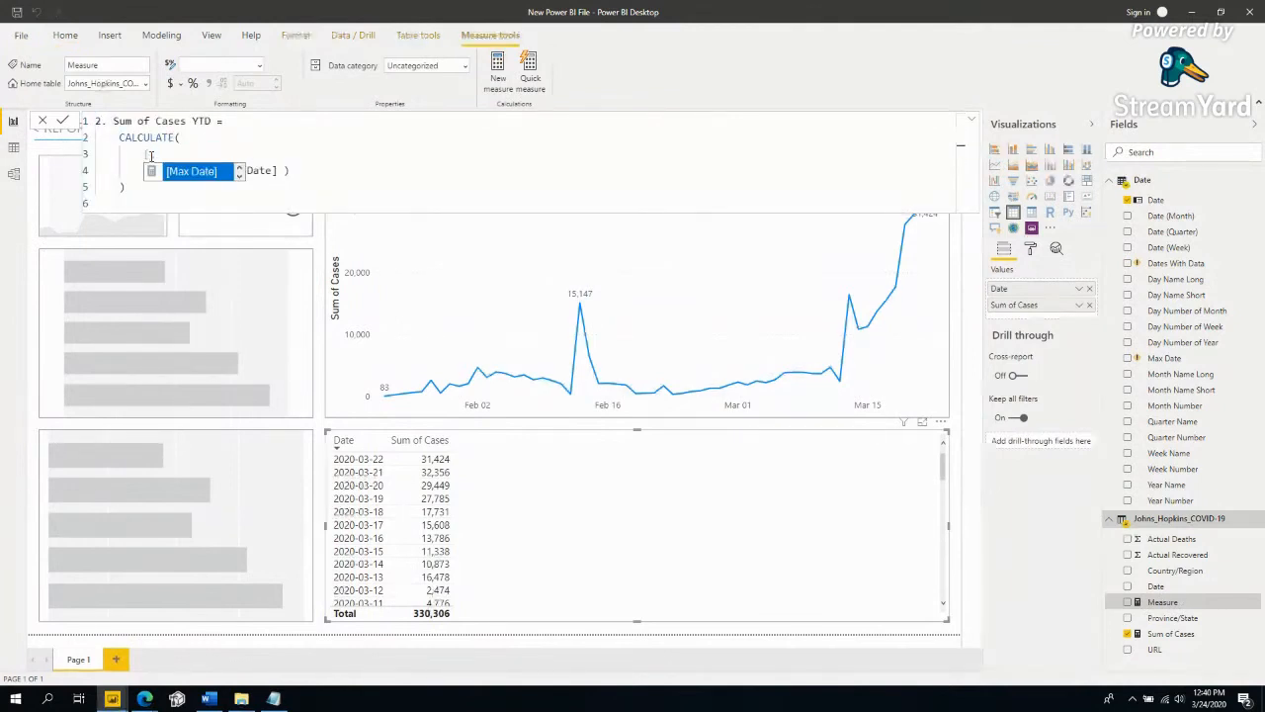
type("Sum")
key("Tab")
left_click(245, 184)
Review the year-to-date formula part by part: the CALCULATE function, the [Sum of Cases] expression and the DATESYTD date filter.
mouse_move(191, 122)
left_mouse_down()
mouse_move(166, 122)
mouse_move(209, 126)
left_mouse_up()
left_click_drag(116, 136, 231, 156)
left_click(183, 140)
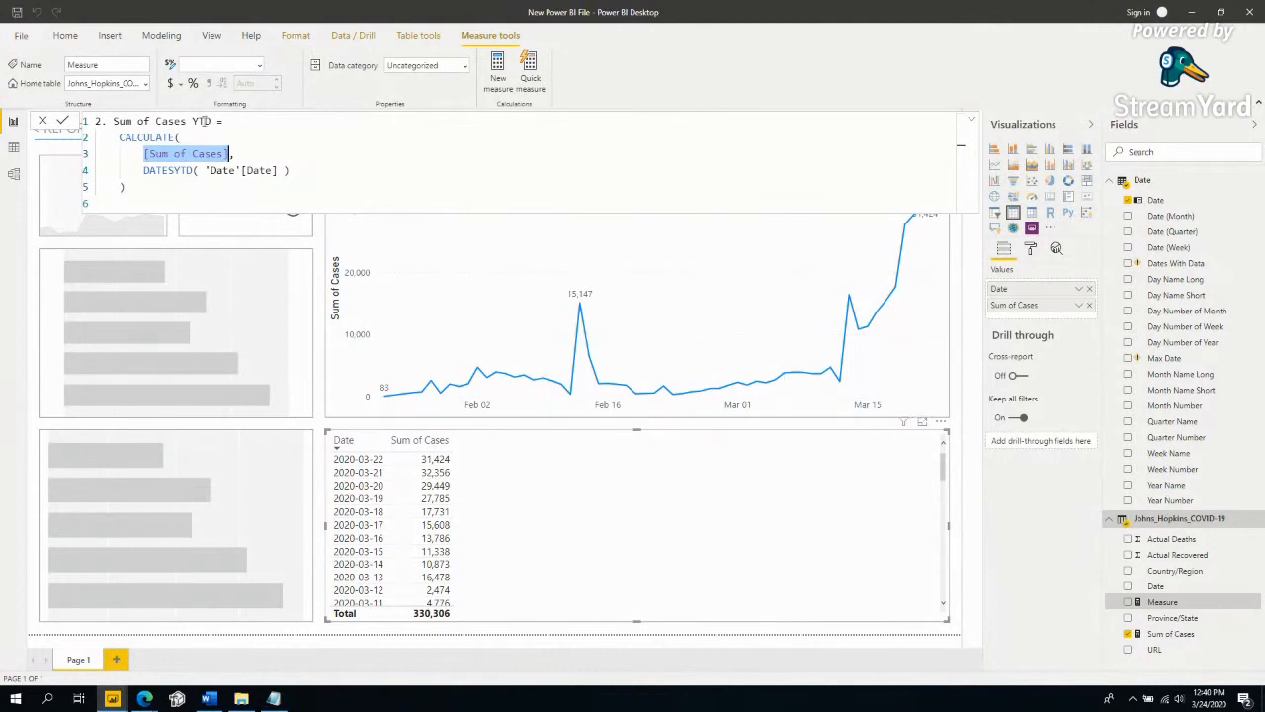
left_click(170, 138)
double_click(170, 137)
left_click_drag(145, 154, 233, 153)
left_click_drag(289, 170, 146, 170)
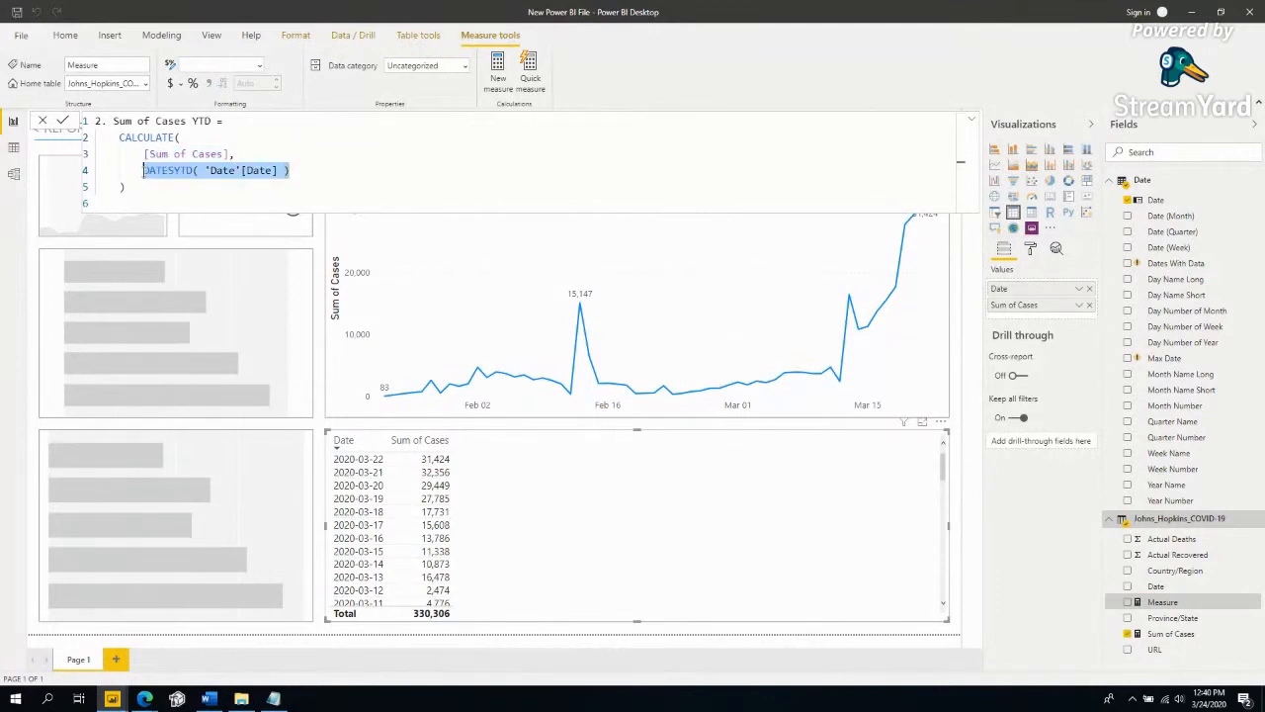
left_click(168, 174)
left_click(196, 180)
double_click(155, 139)
left_click_drag(144, 154, 227, 154)
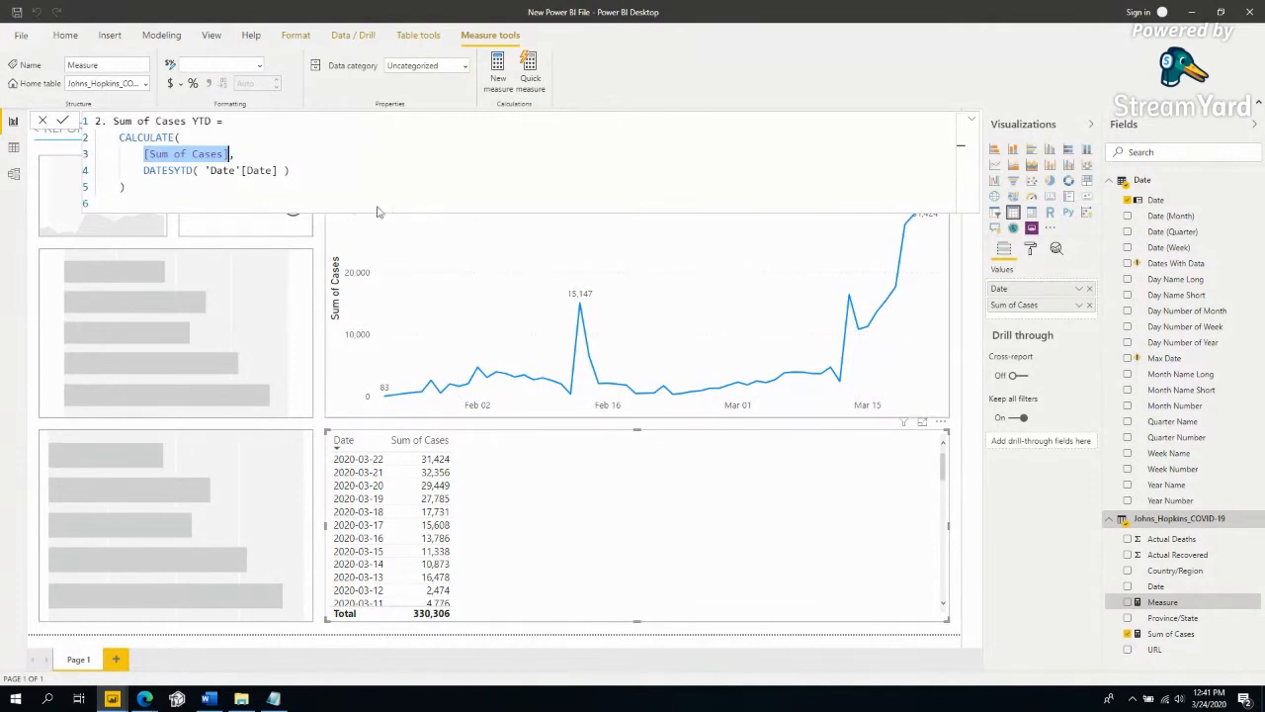
left_click_drag(290, 170, 138, 170)
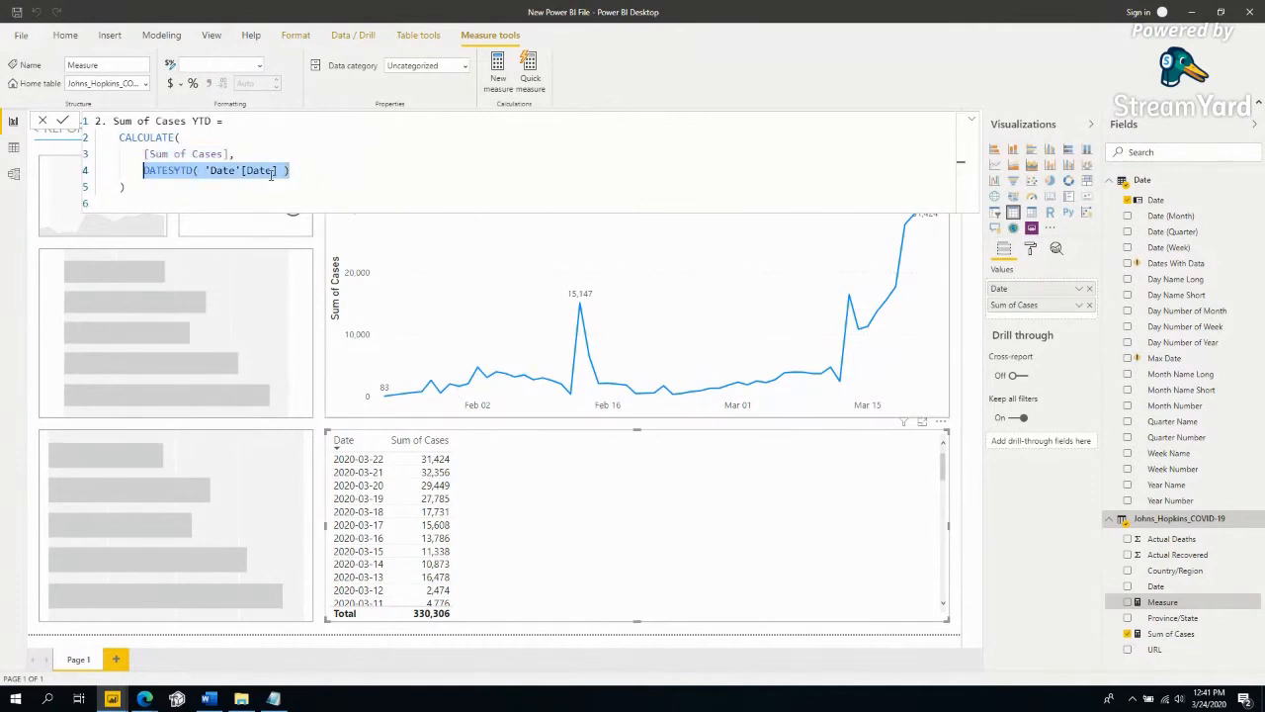
double_click(188, 170)
Commit the new measure, rename it as Sum of Cases YTD and add it to the table visual.
left_click(672, 564)
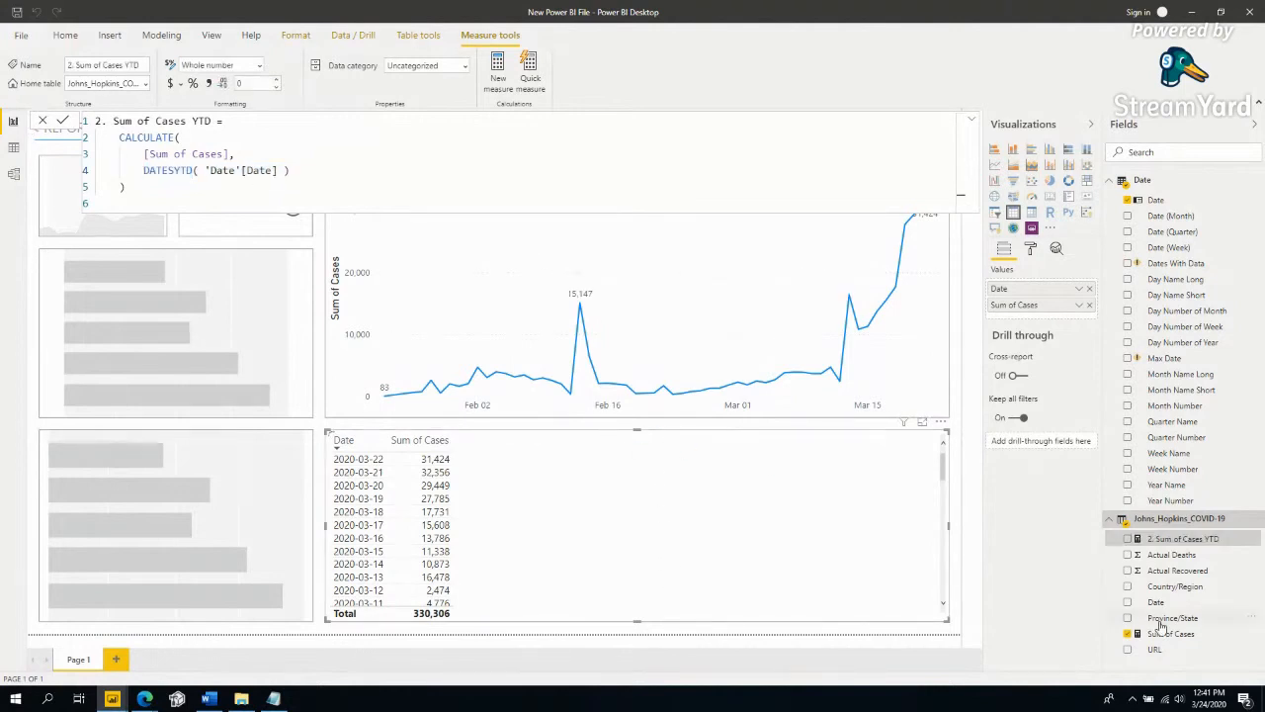
left_click_drag(113, 122, 95, 121)
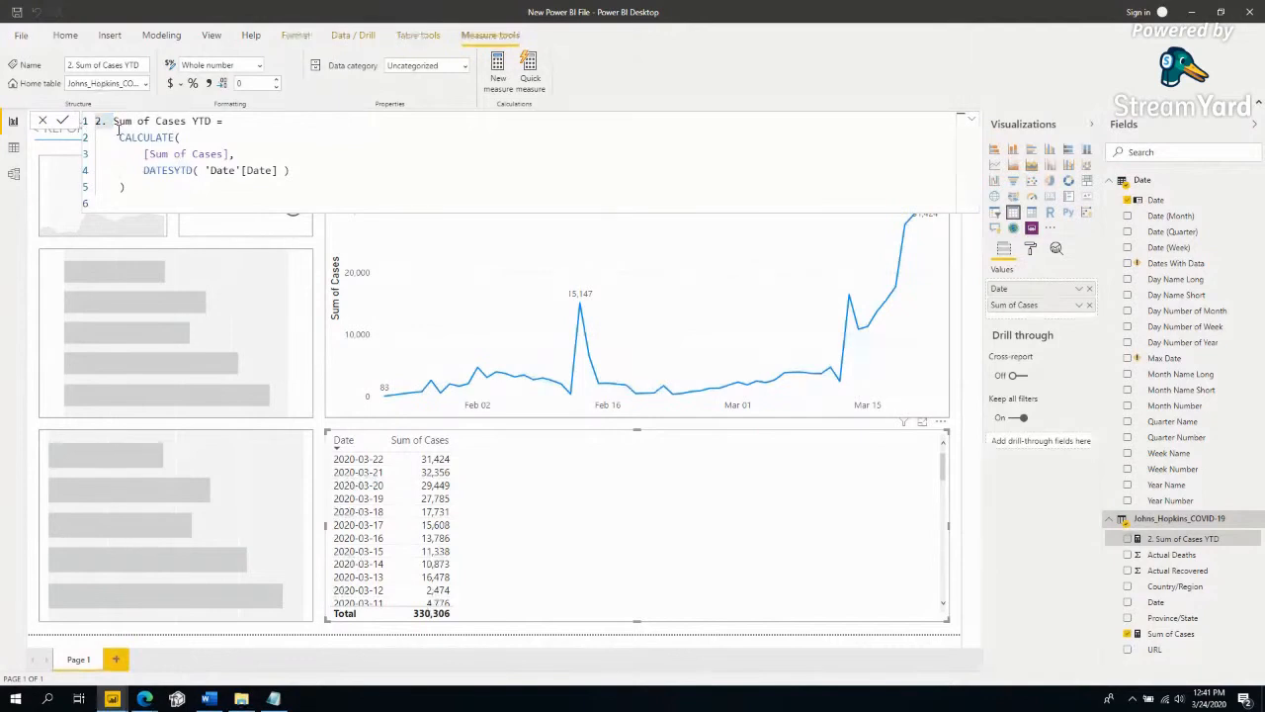
key("BackSpace")
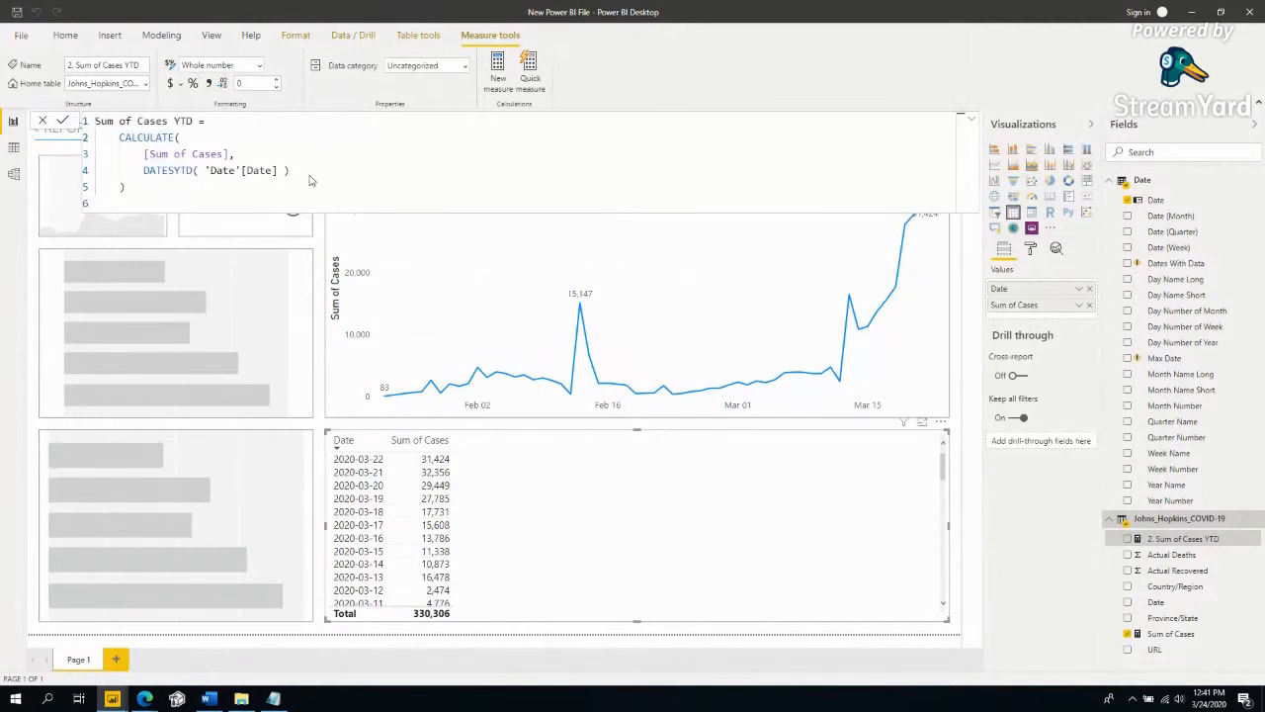
key("Return")
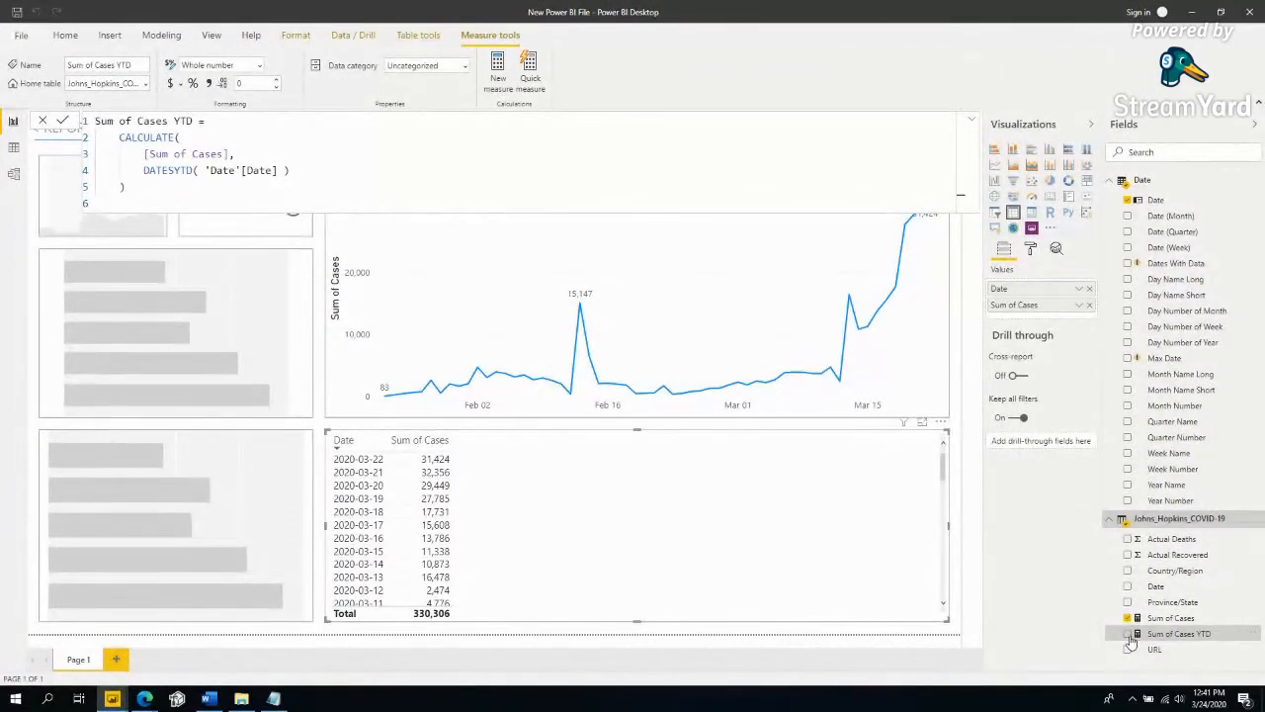
left_click(1128, 633)
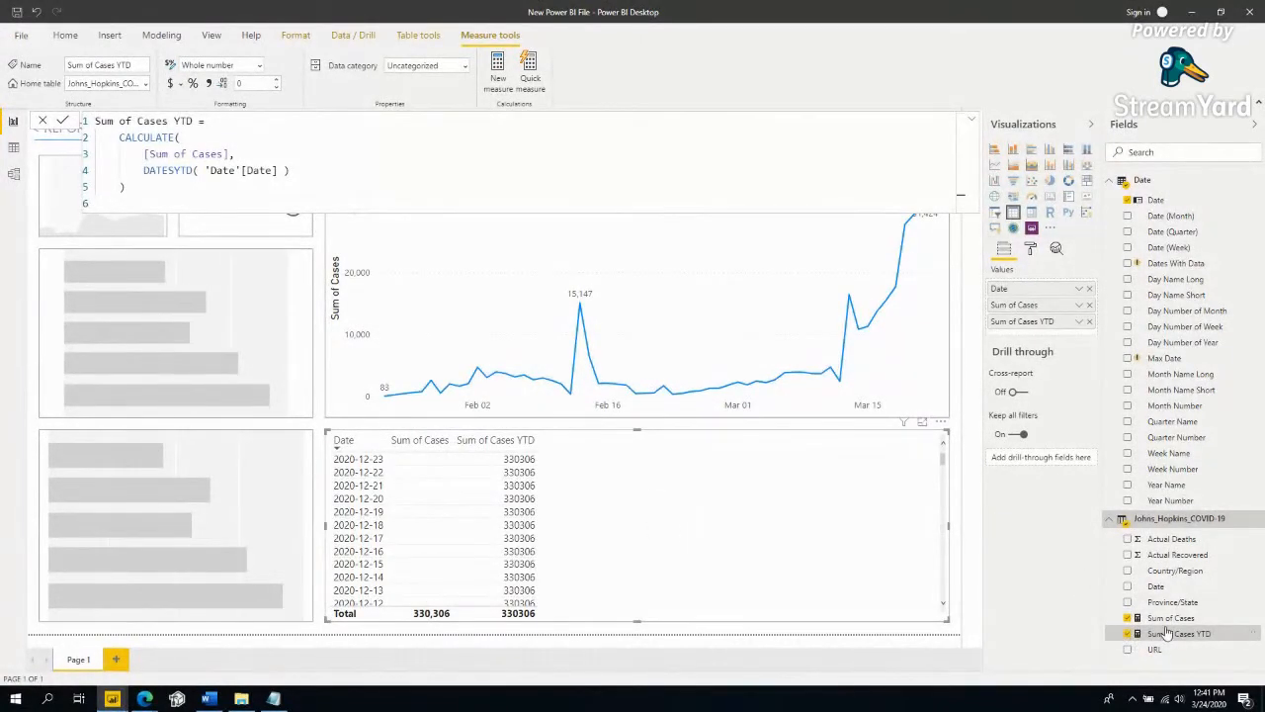
Examine the relationship between the Date and Johns_Hopkins_COVID-19 tables and the latter's Date column properties, and return to the report.
left_click(14, 174)
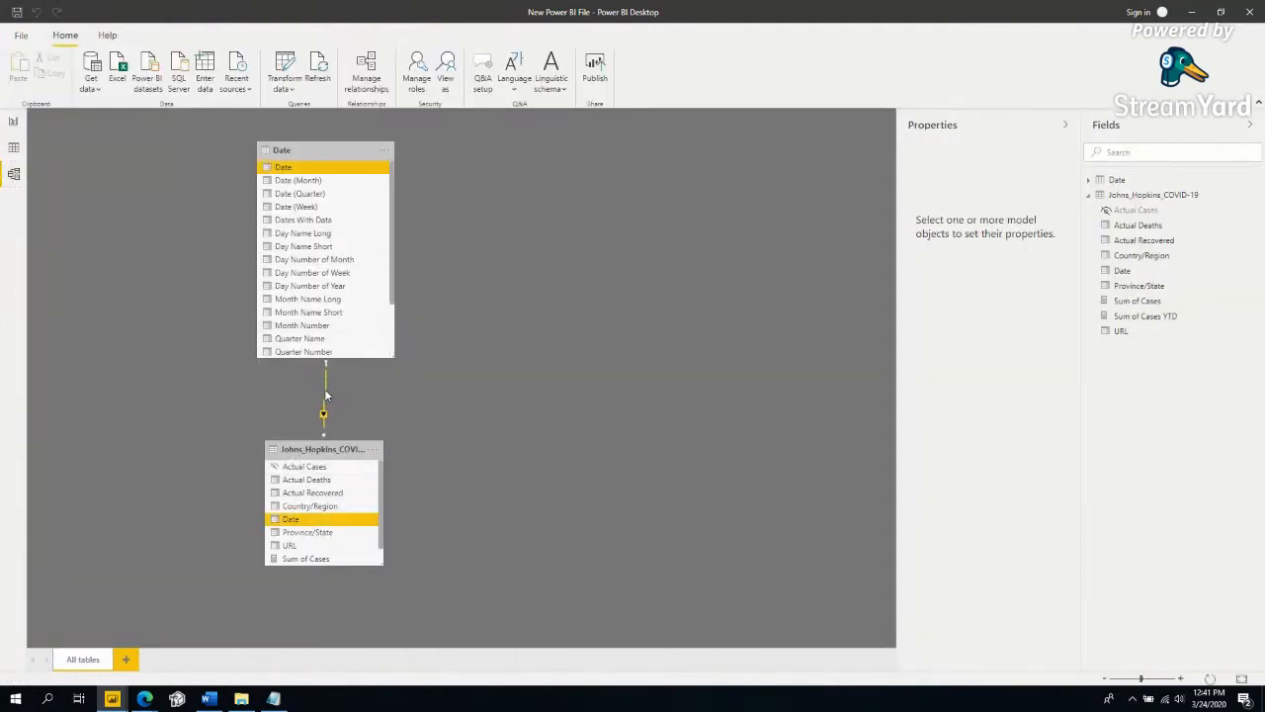
left_click(14, 147)
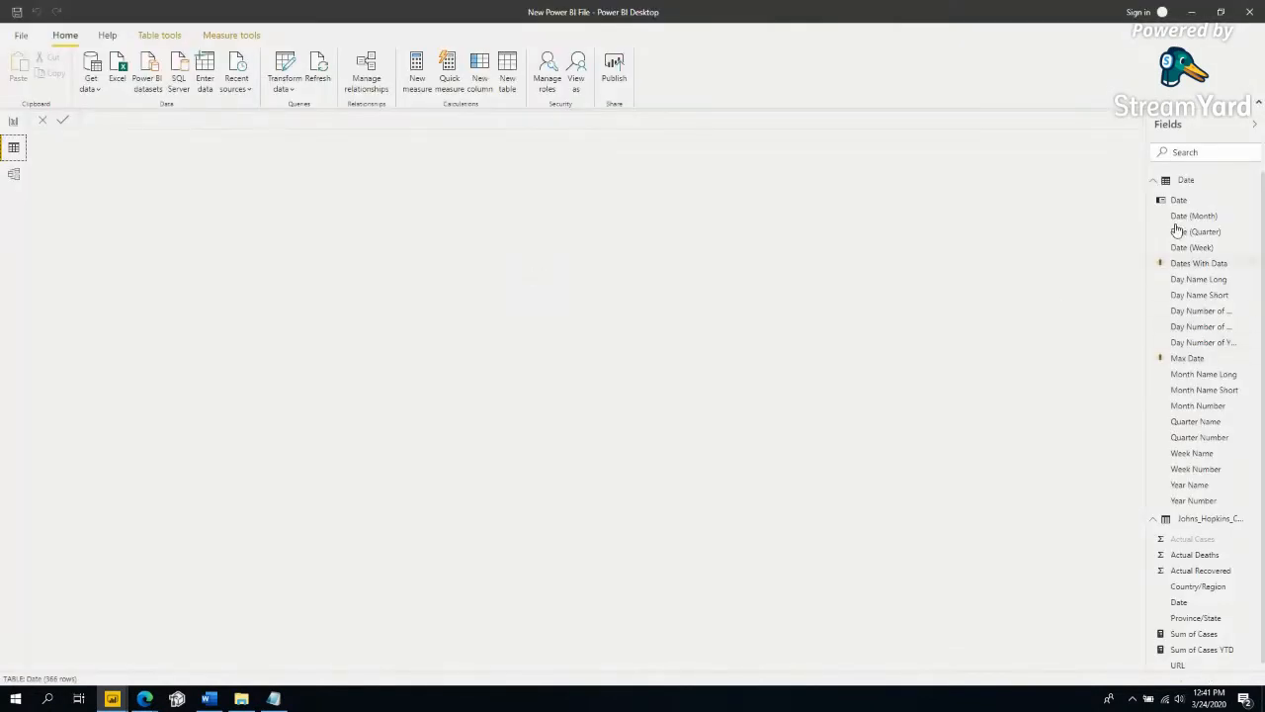
left_click(1193, 522)
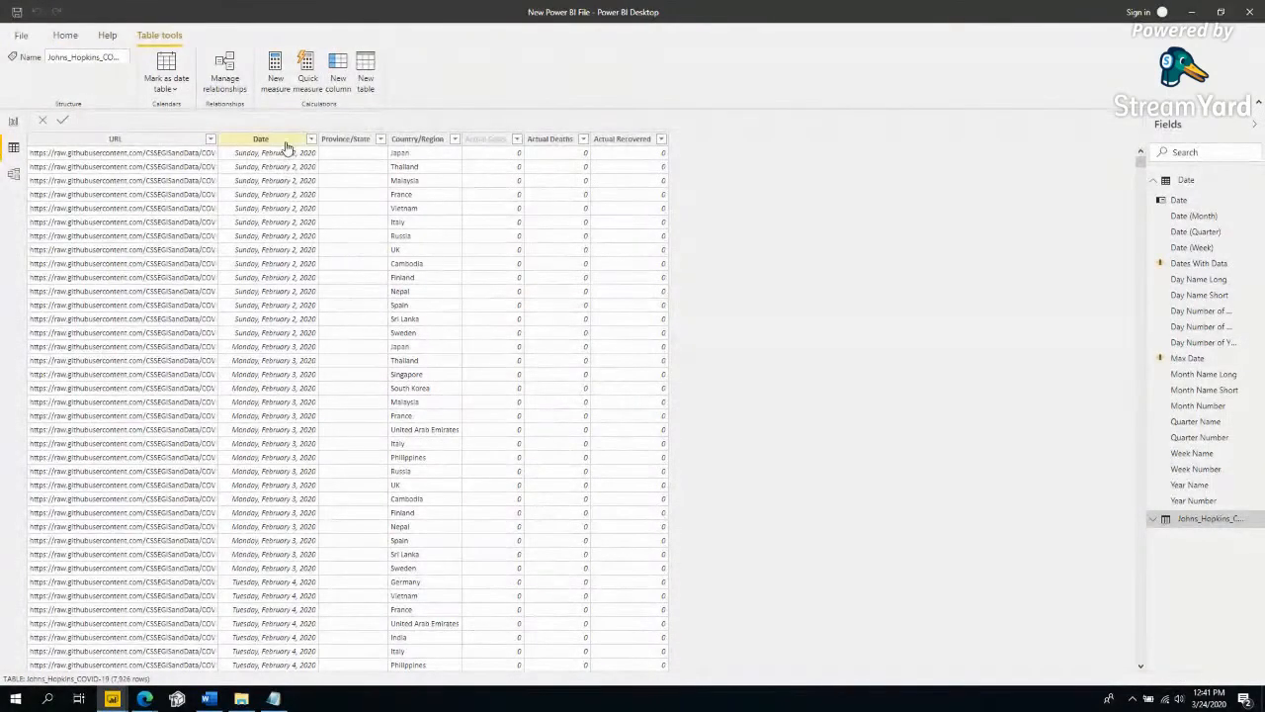
left_click(284, 141)
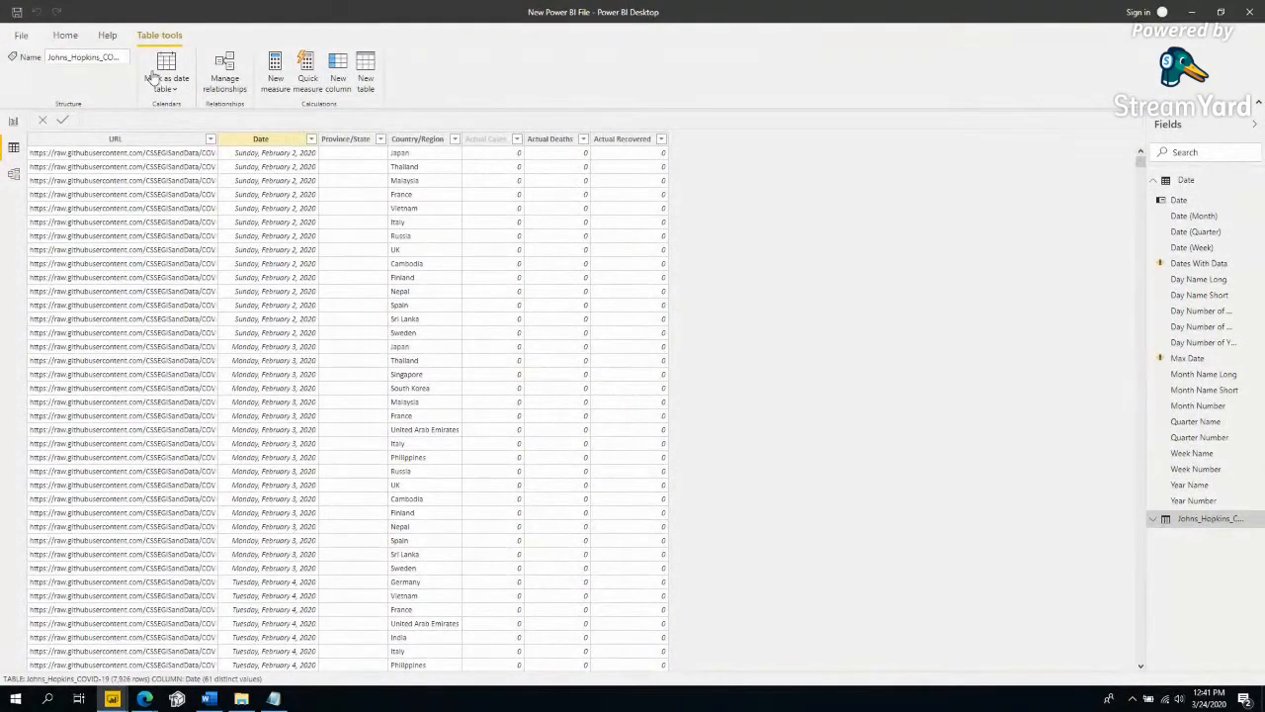
left_click(68, 43)
left_click(159, 37)
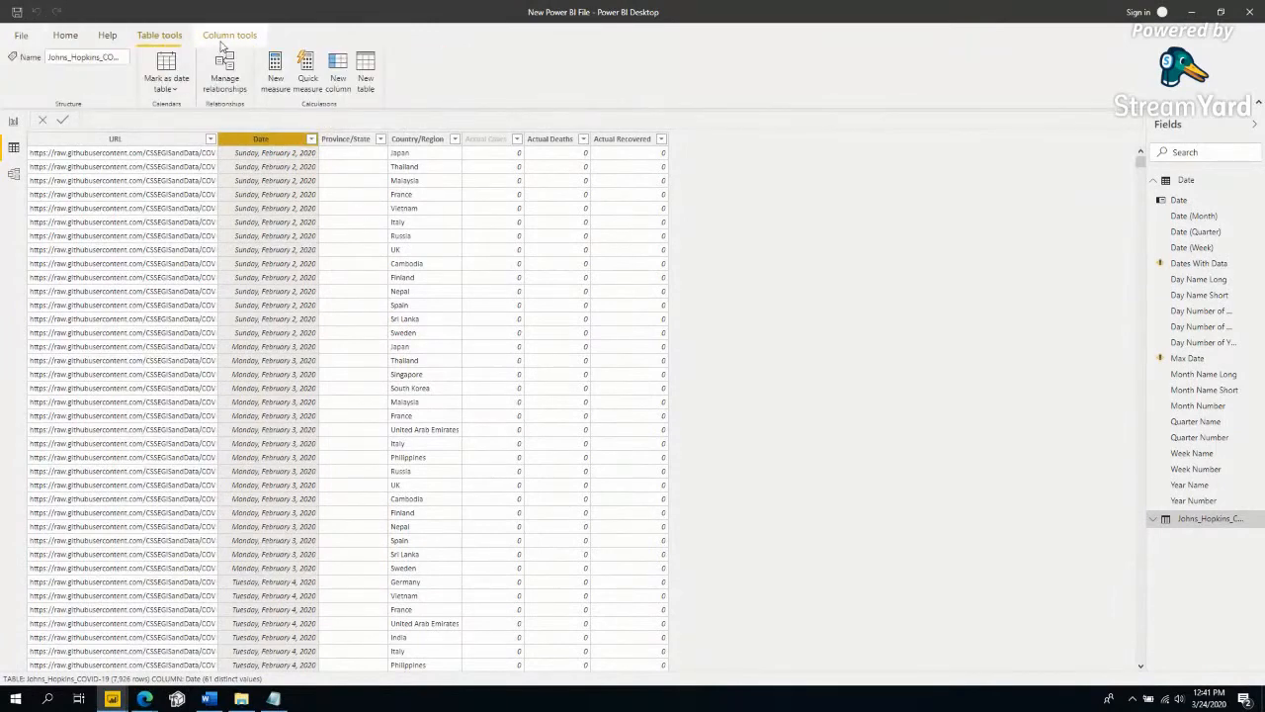
left_click(107, 36)
left_click(225, 37)
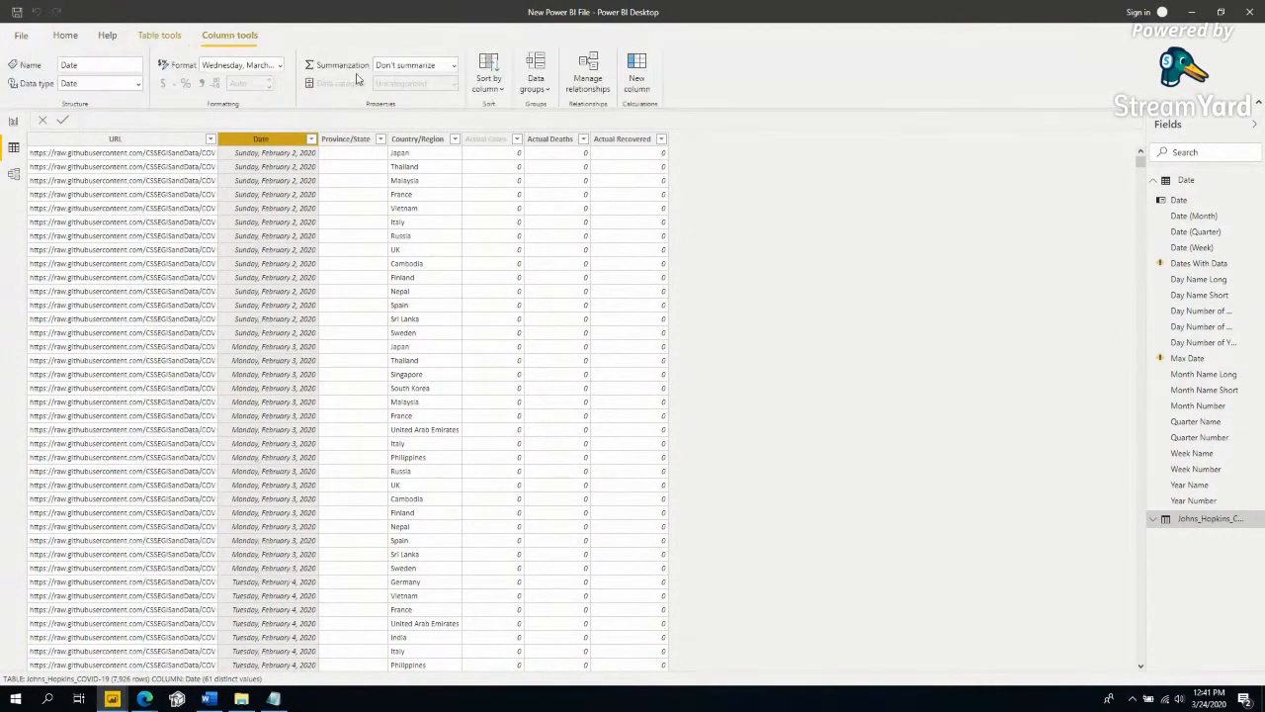
left_click(13, 121)
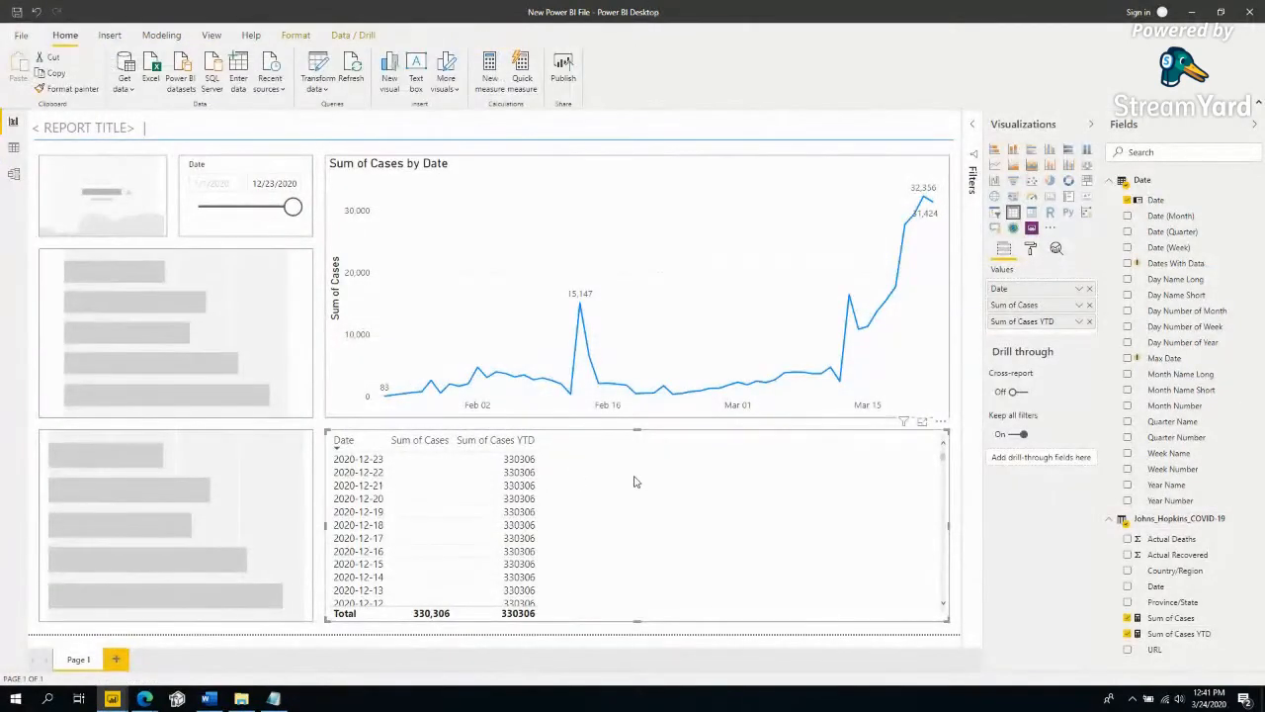
Remove Sum of Cases YTD from the table visual and review both measures' formulas and the daily case rows.
left_click(1181, 633)
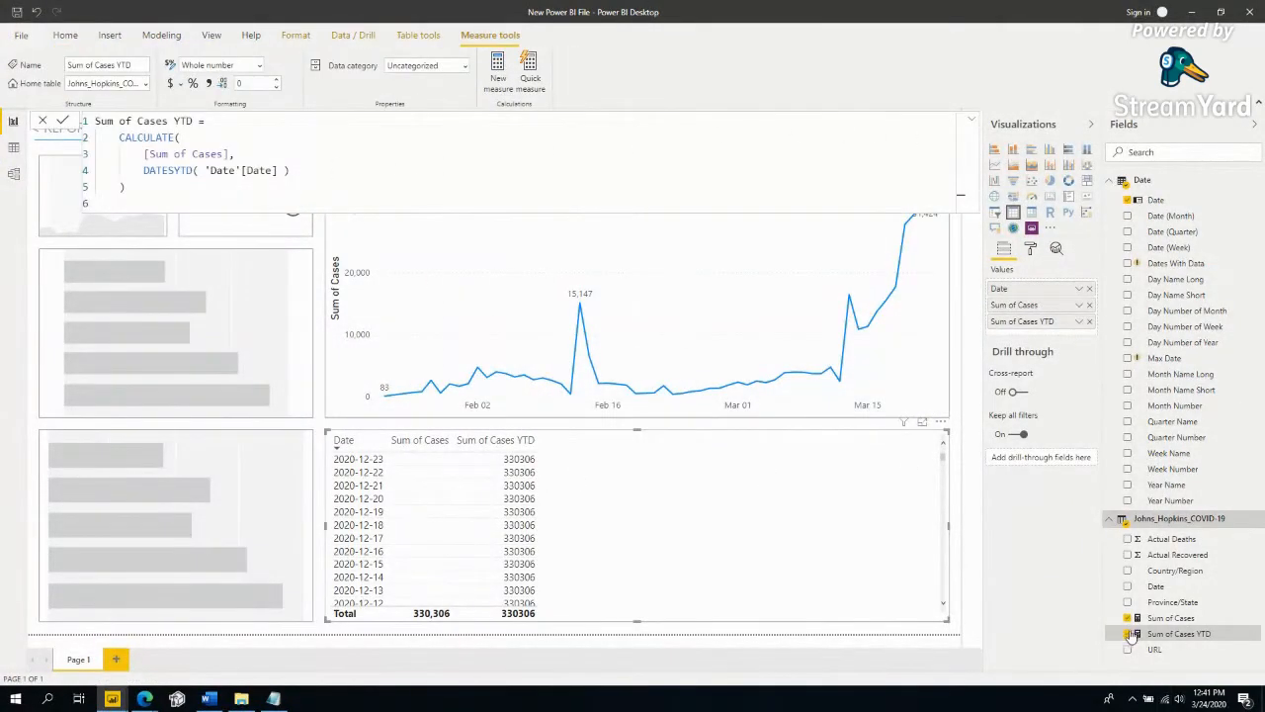
left_click(1129, 634)
left_click(1166, 617)
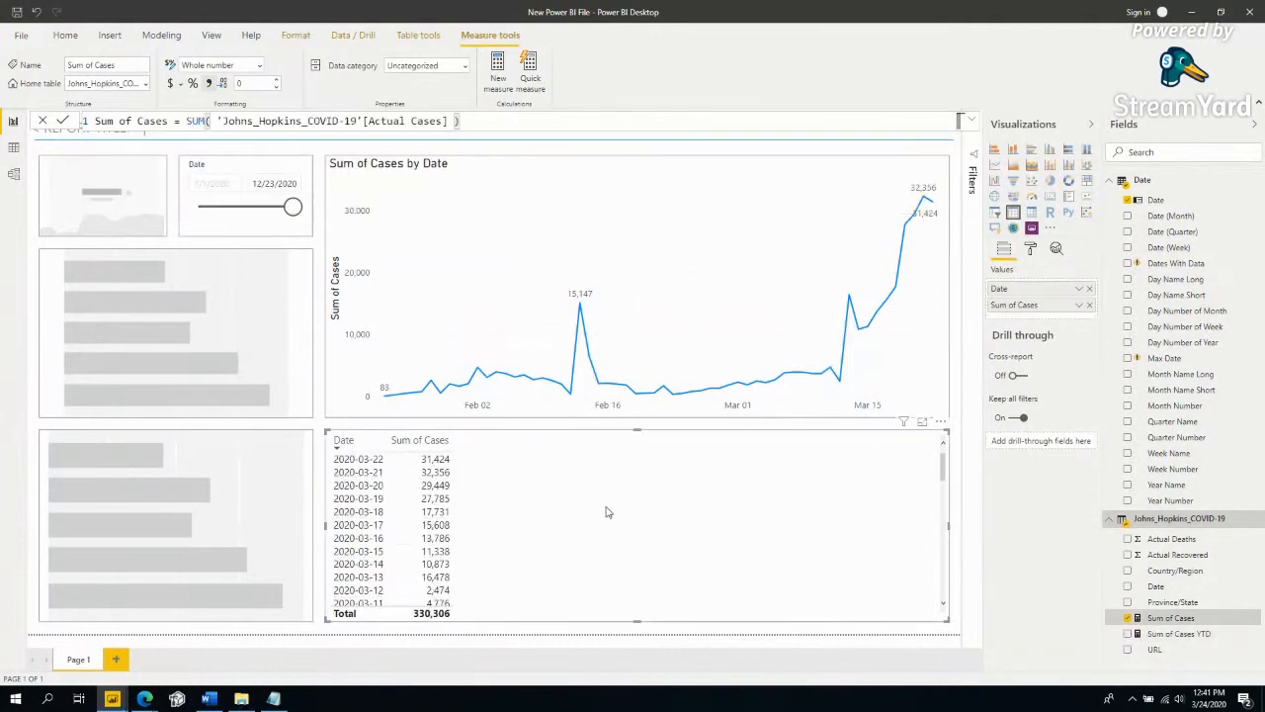
left_click(1208, 633)
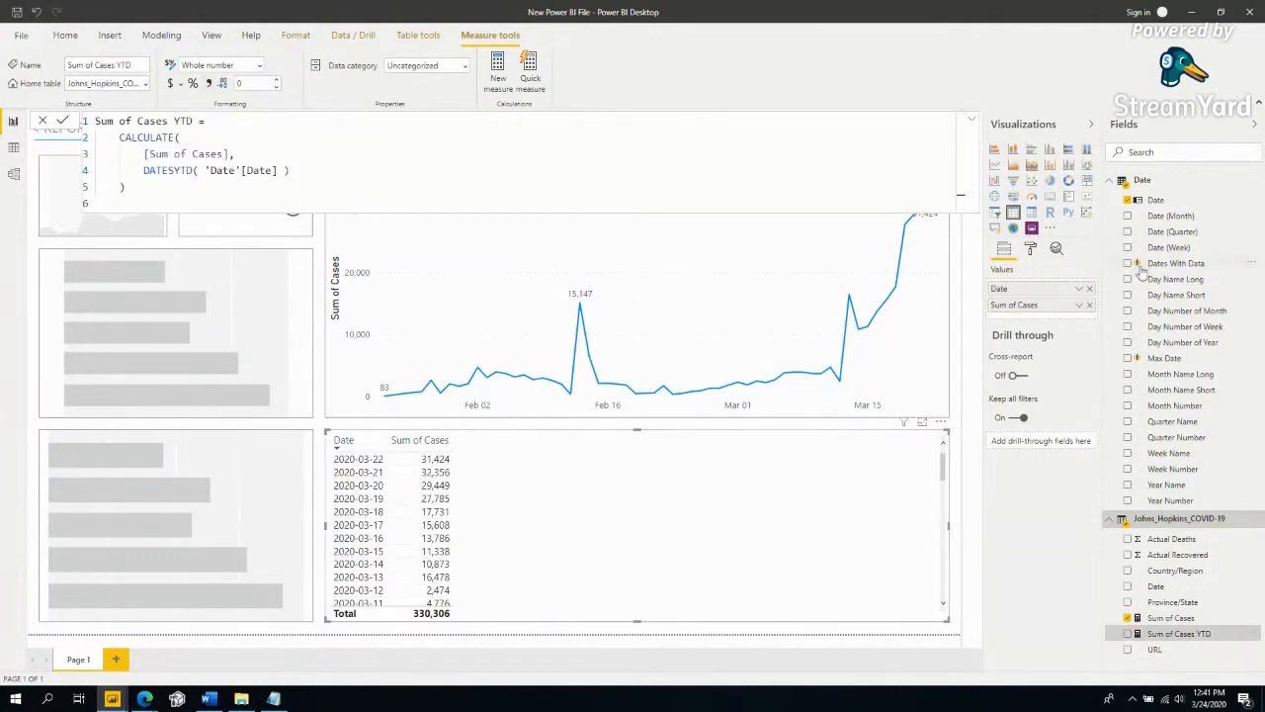
scroll(450, 508, "down", 3)
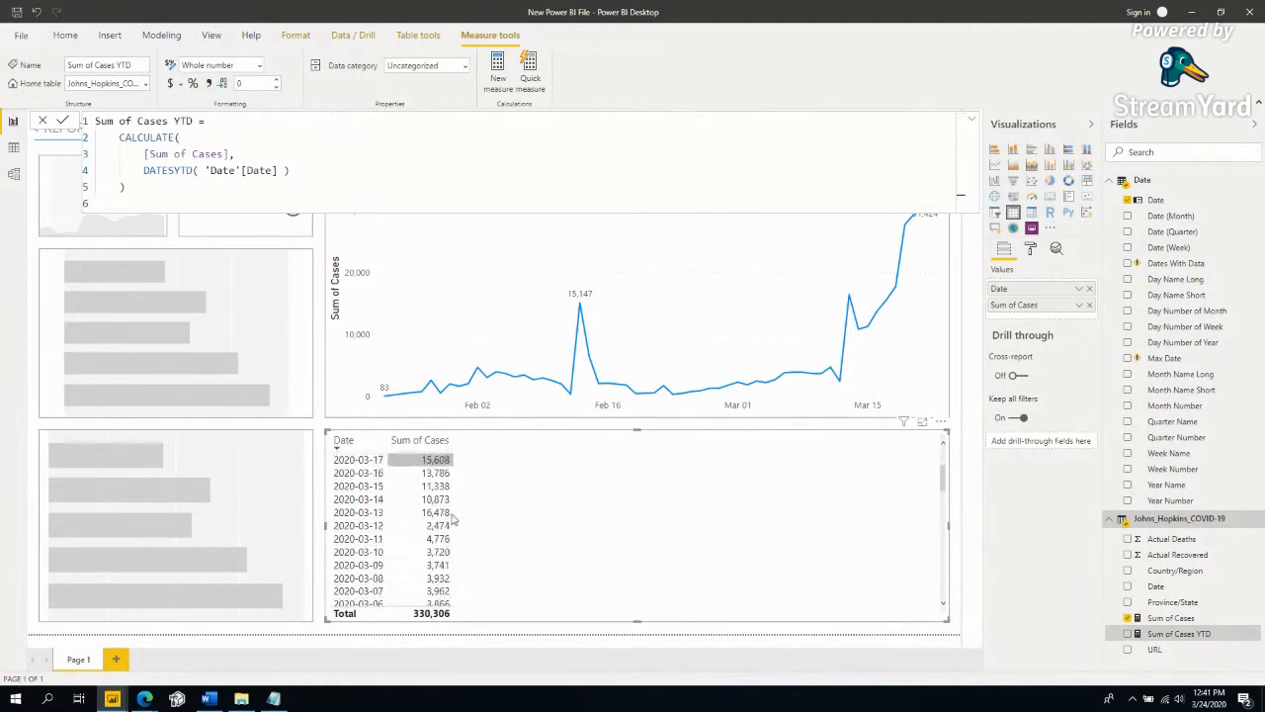
scroll(452, 516, "up", 3)
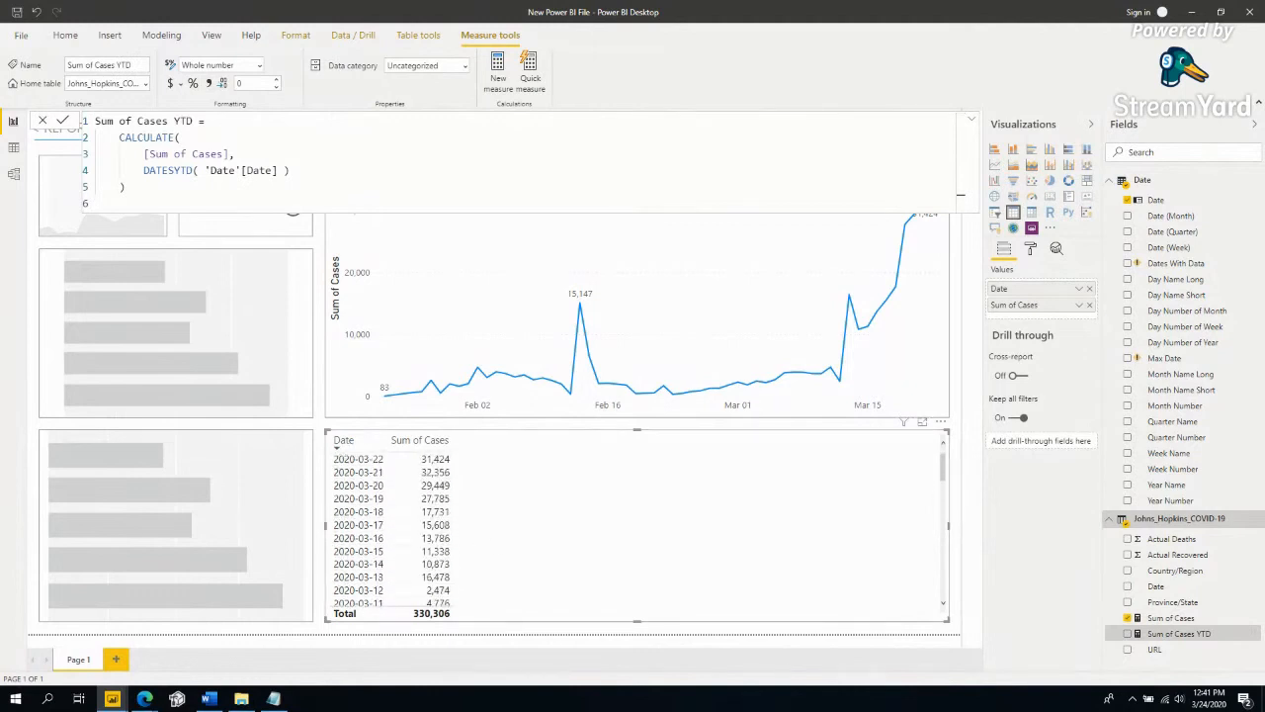
Fill the upper empty bar chart with Sum of Cases as the value and Country/Region as the axis.
left_click(307, 370)
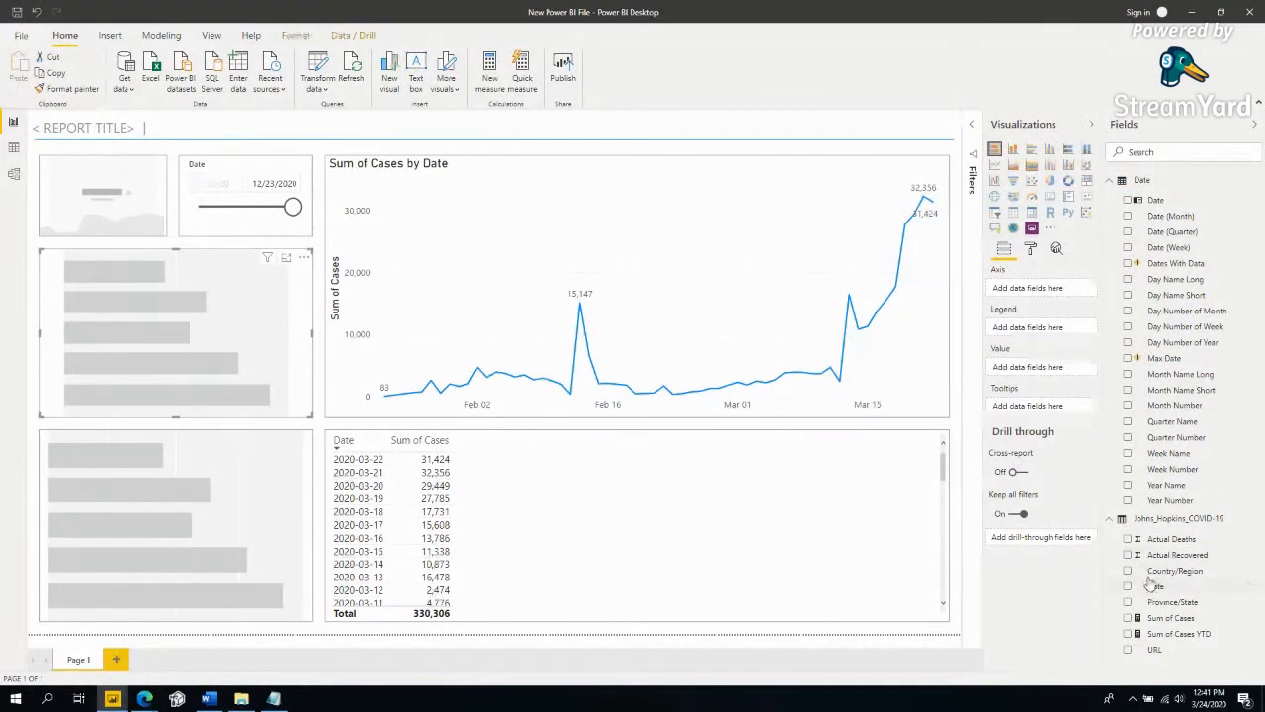
left_click(1128, 618)
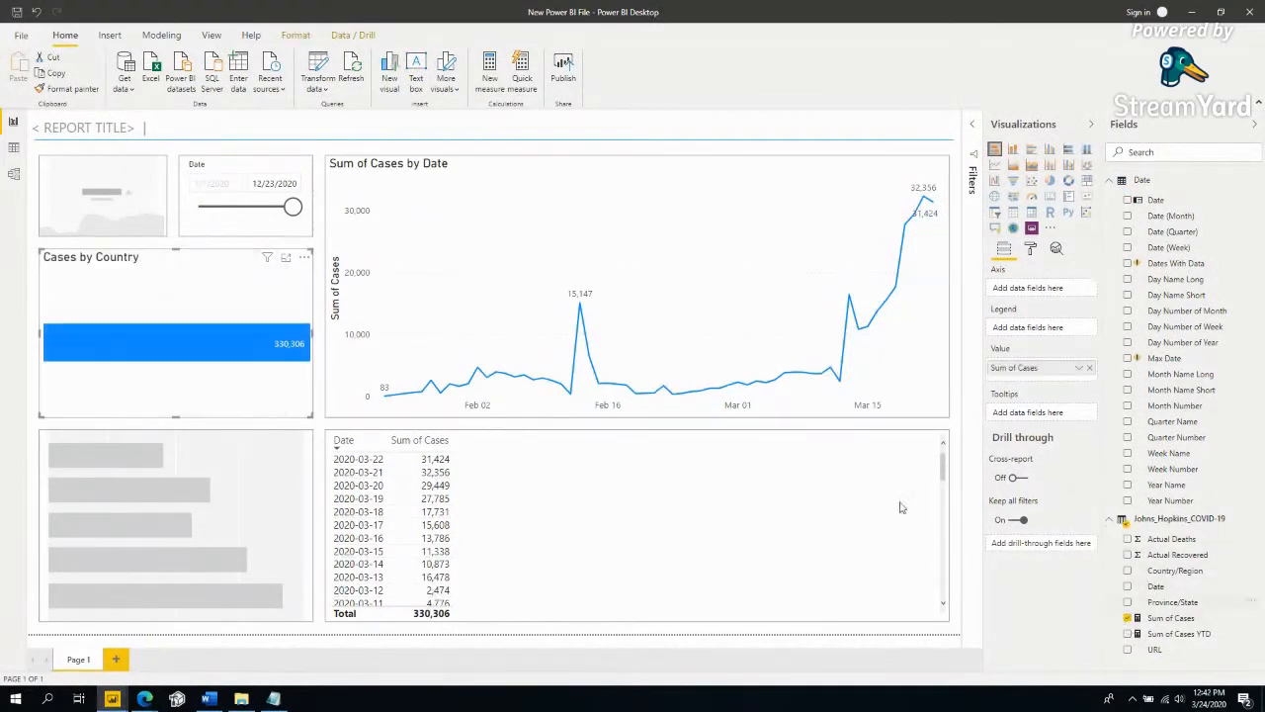
left_click(1127, 570)
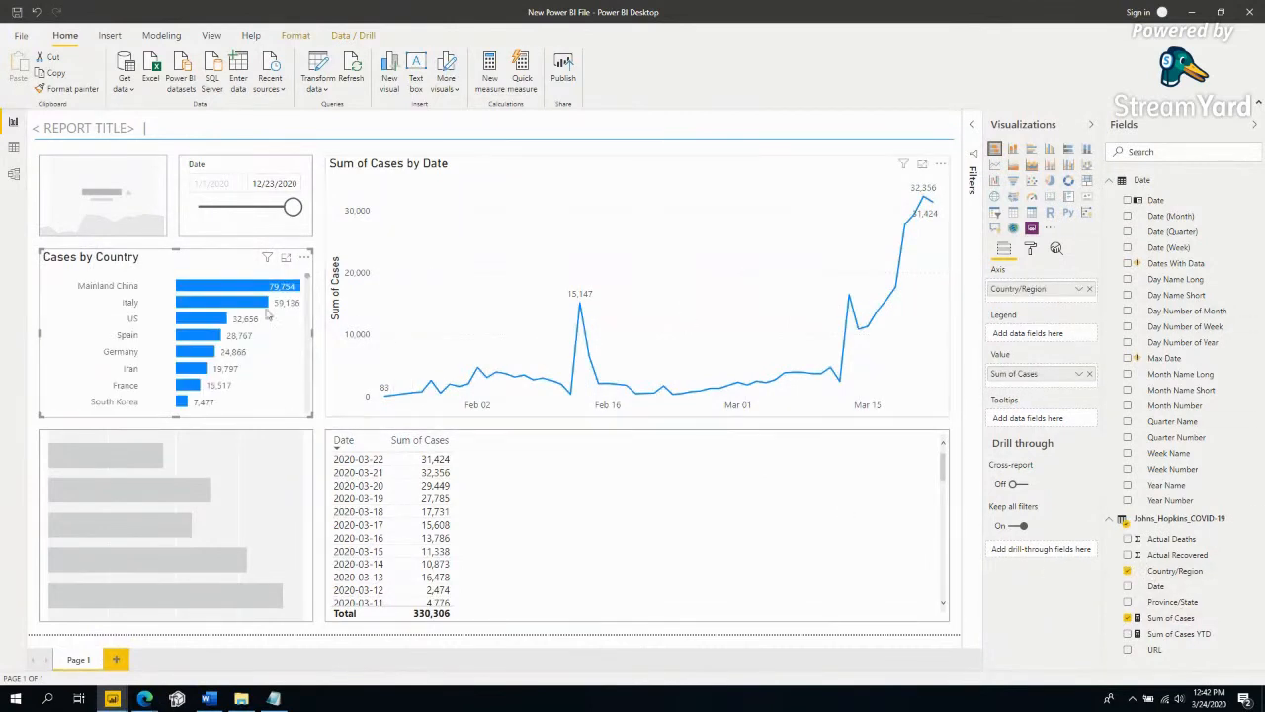
Cross-filter the report by Mainland China, Italy and US in turn from the Cases by Country chart.
left_click(126, 288)
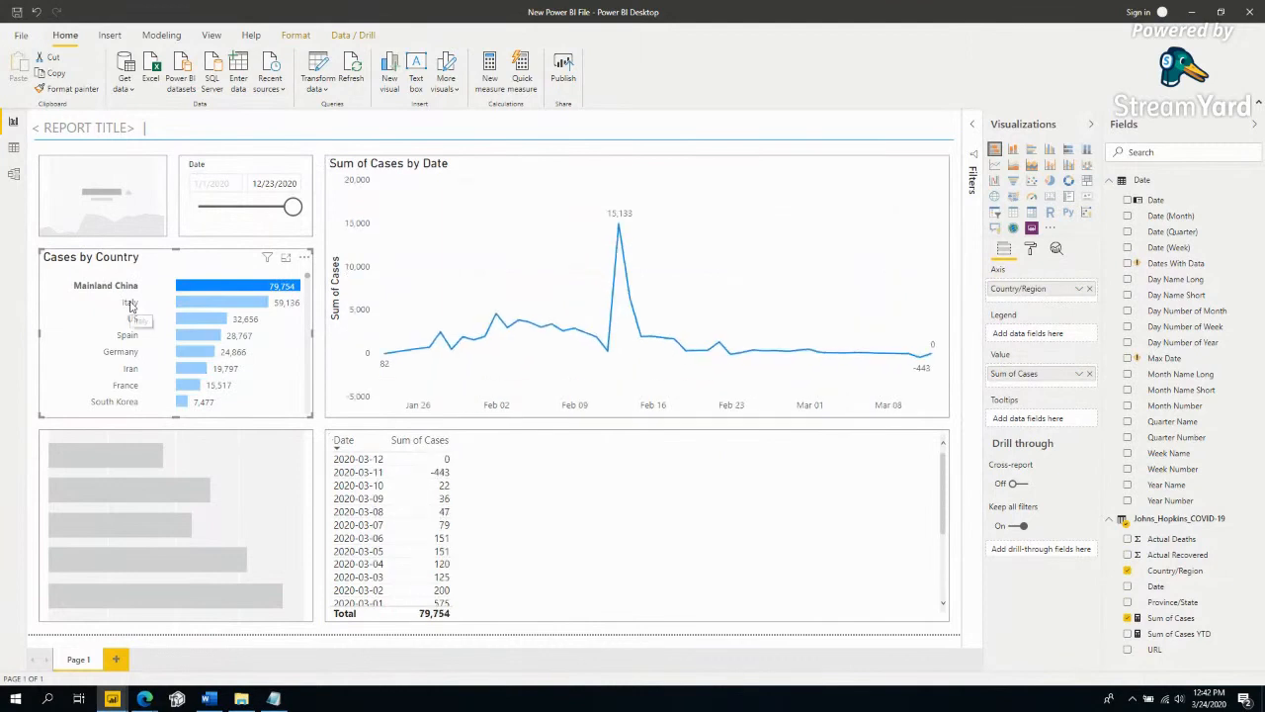
left_click(130, 303)
left_click(133, 318)
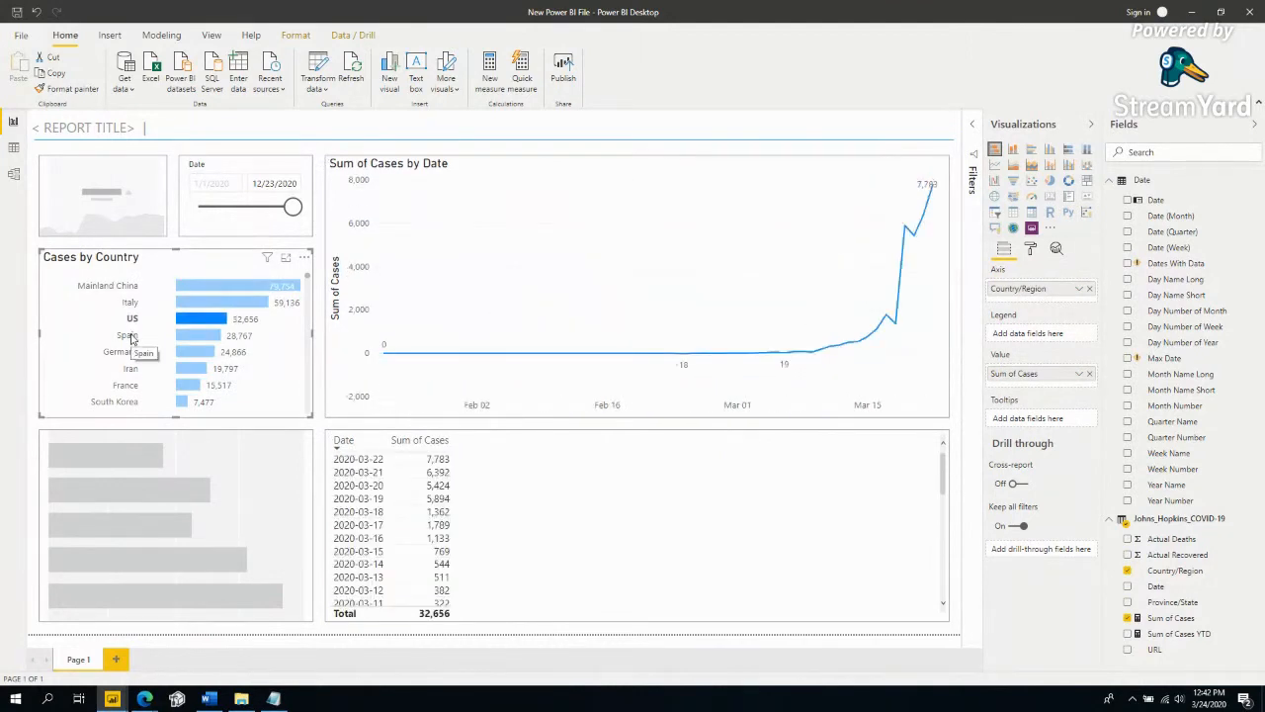
Cross-filter the report by Spain and Mainland China from the Cases by Country chart and clear the selection.
left_click(128, 336)
left_click(137, 288, "ctrl")
left_click(126, 335, "ctrl")
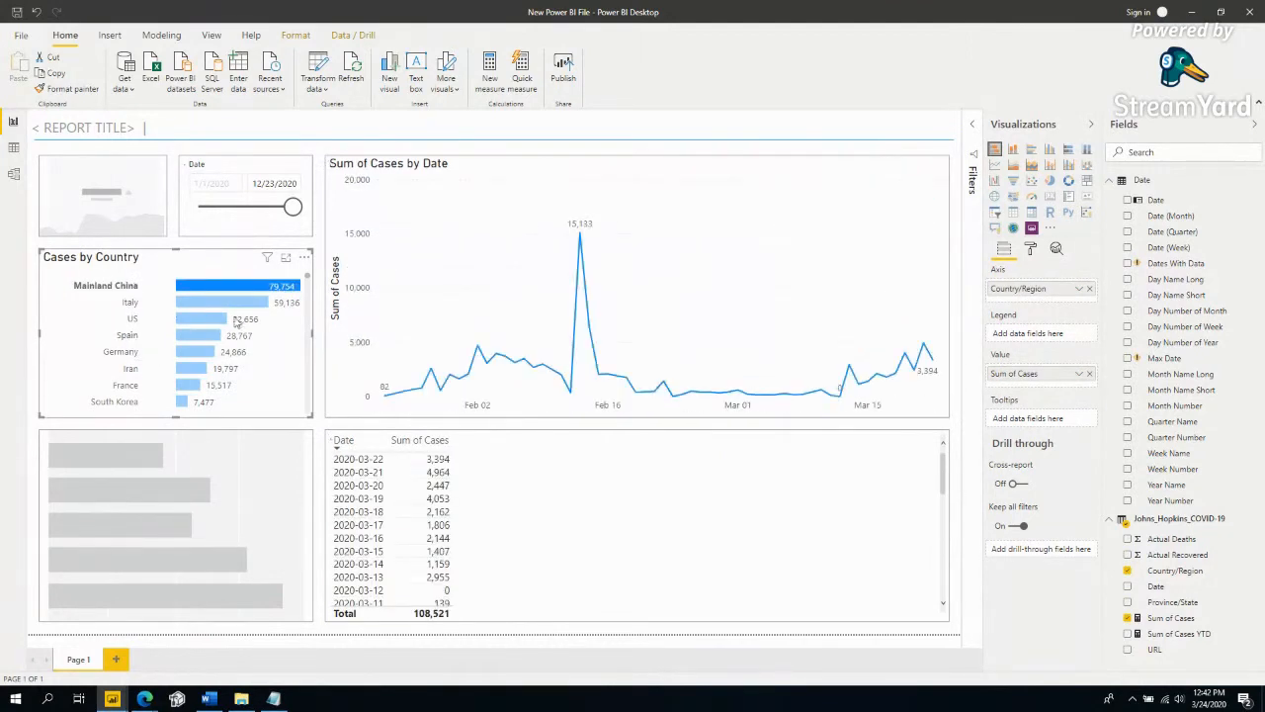
left_click(131, 286)
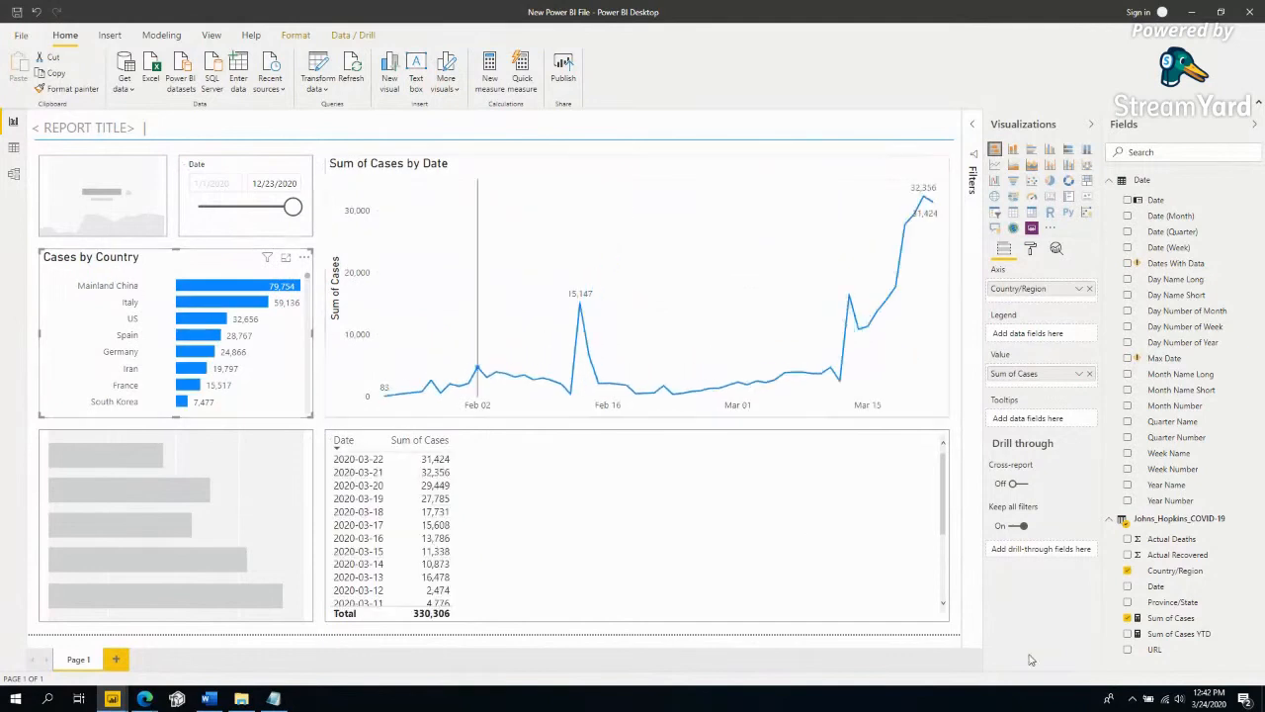
Review the Sum of Cases YTD measure's CALCULATE and DATESYTD formula and collapse the formula view.
left_click(1178, 634)
left_click_drag(175, 121, 259, 165)
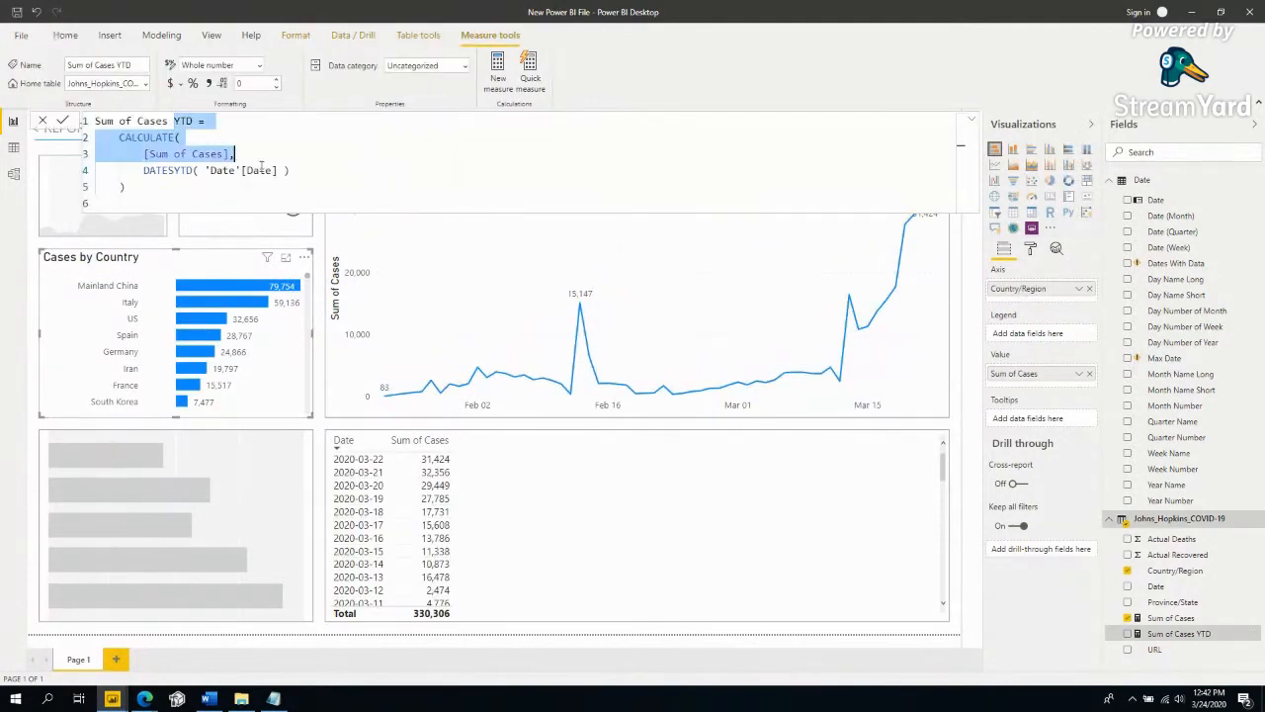
left_click(283, 170)
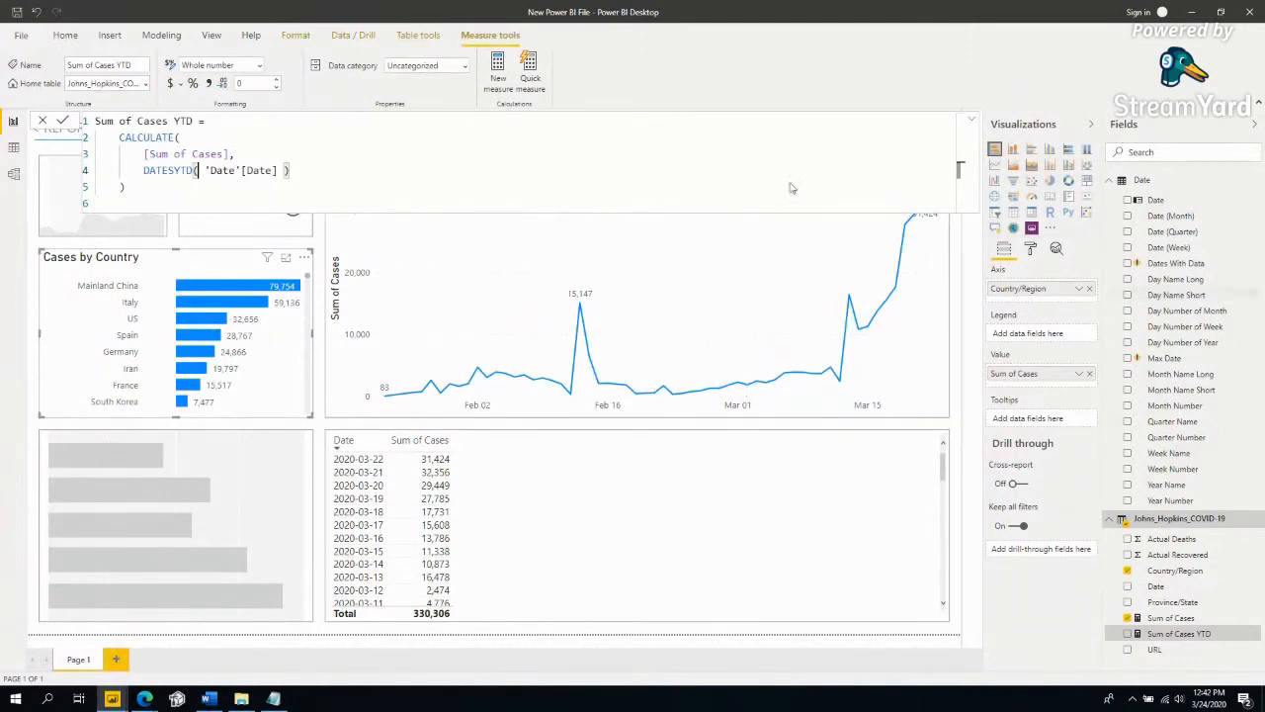
left_click(973, 121)
left_click(973, 121)
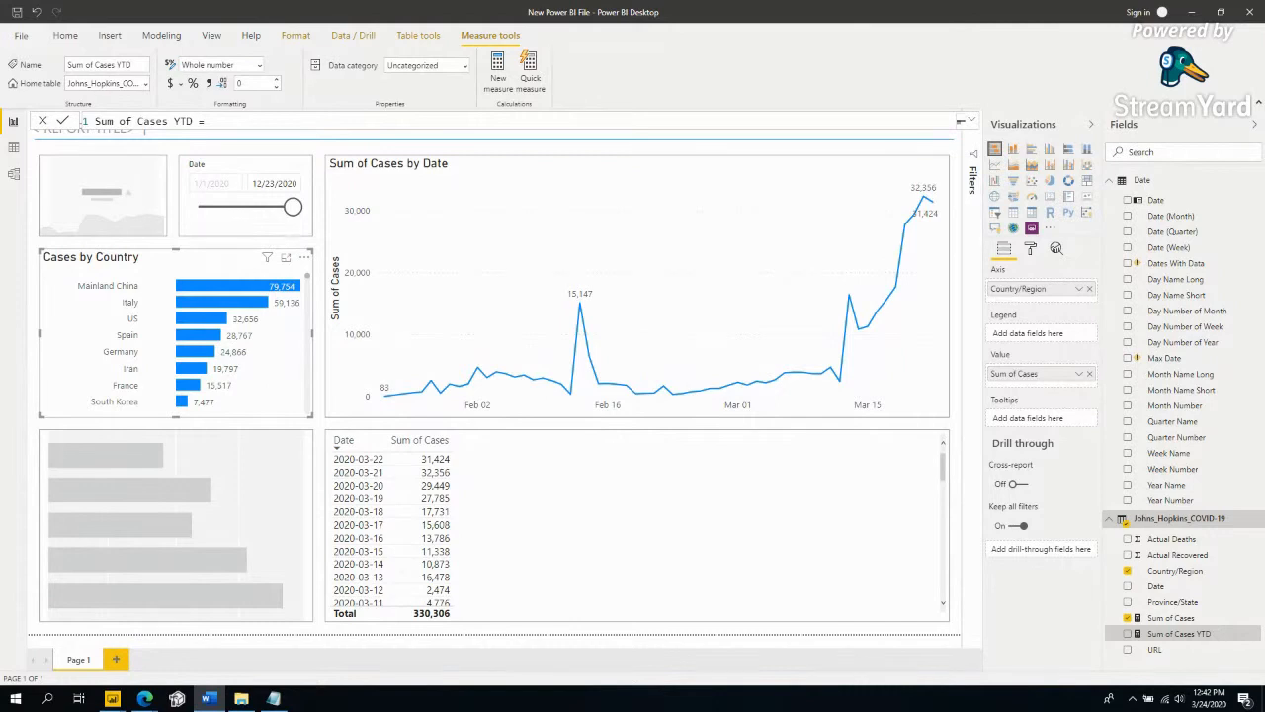
Switch to the COVID-19 Example report and maximize its window.
mouse_move(112, 699)
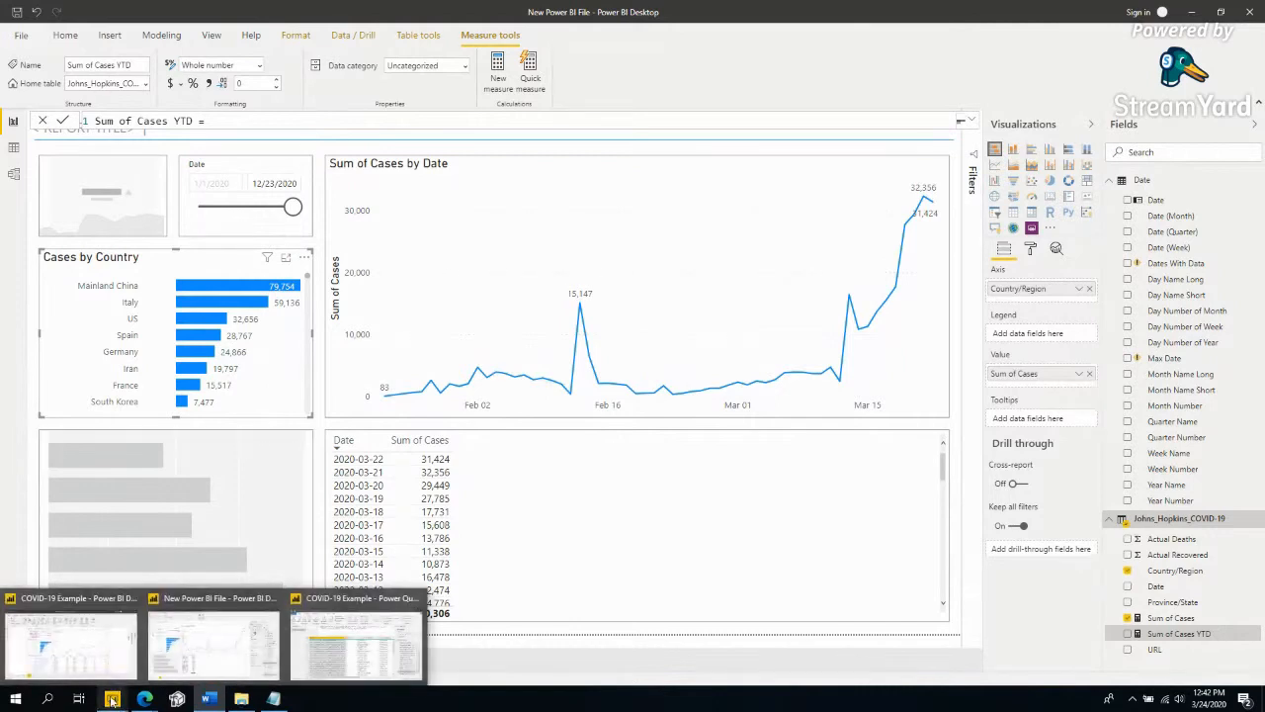
left_click(261, 651)
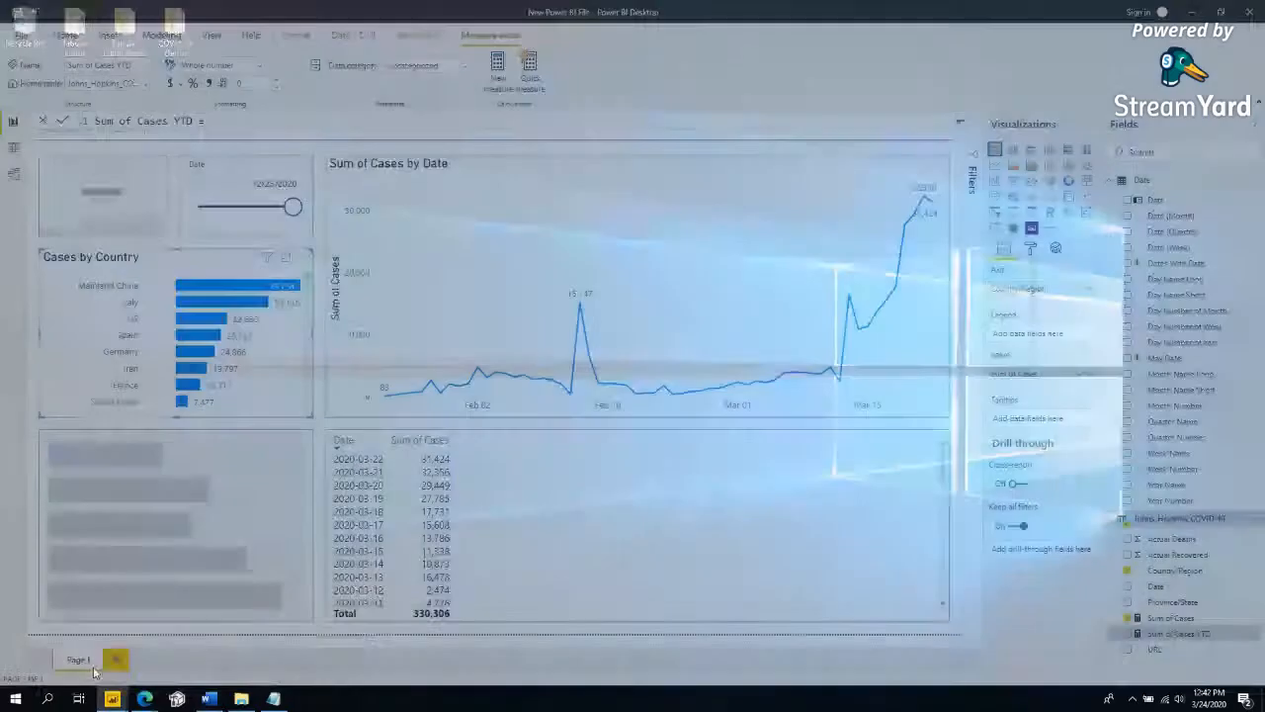
left_click_drag(521, 710, 545, 58)
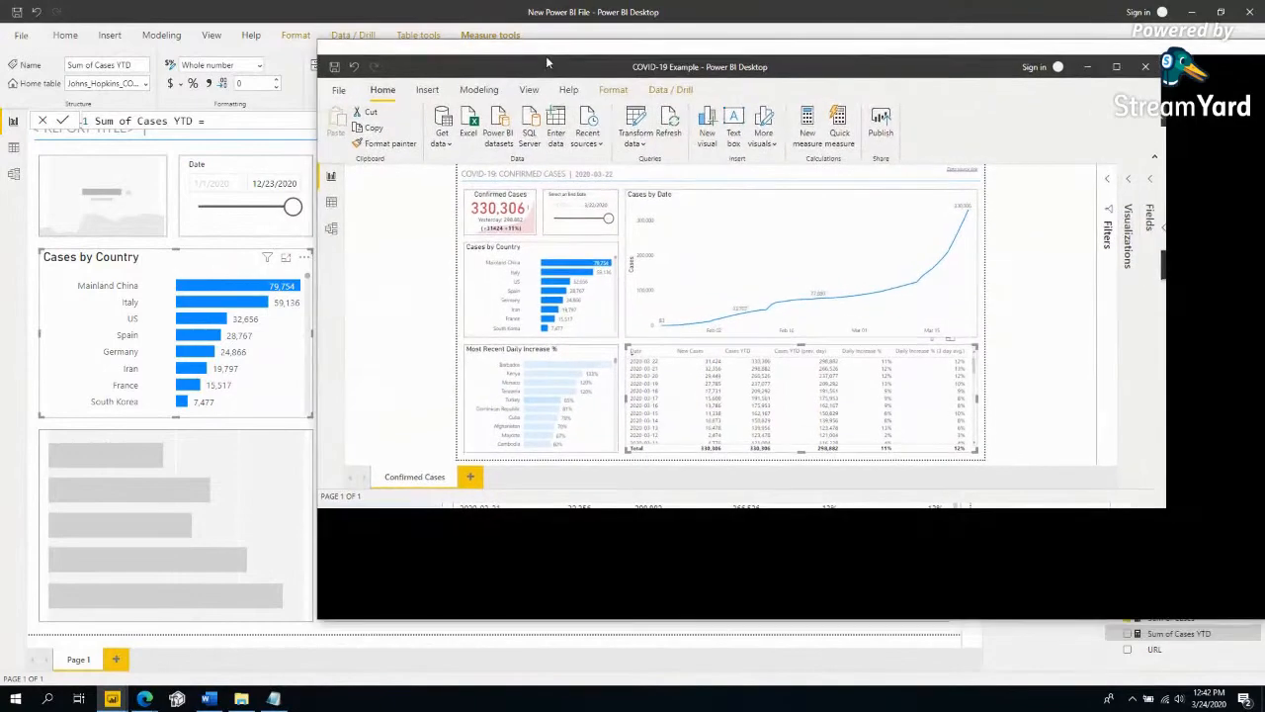
double_click(546, 55)
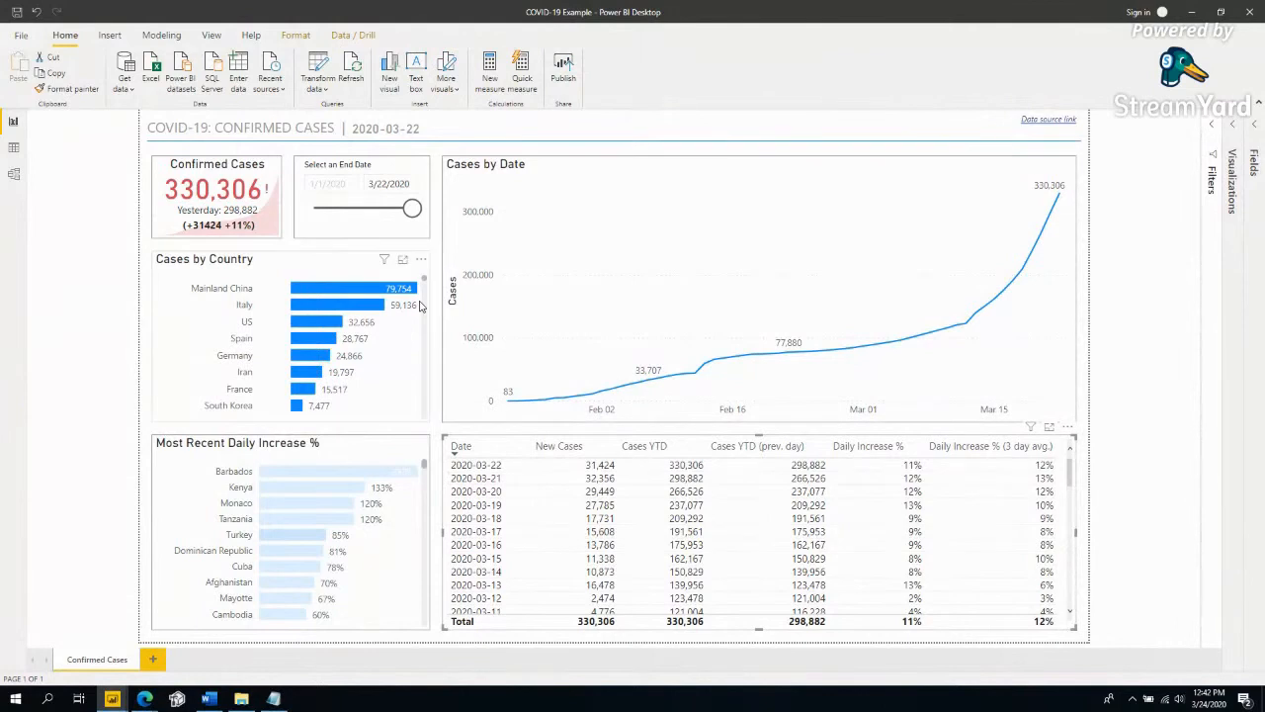
Review the formulas of the YTD Previous Day, YTD DOD % and Trailing 3 Day Avg. measures in the Johns_Hopkins_COVID-19 table.
left_click(1253, 131)
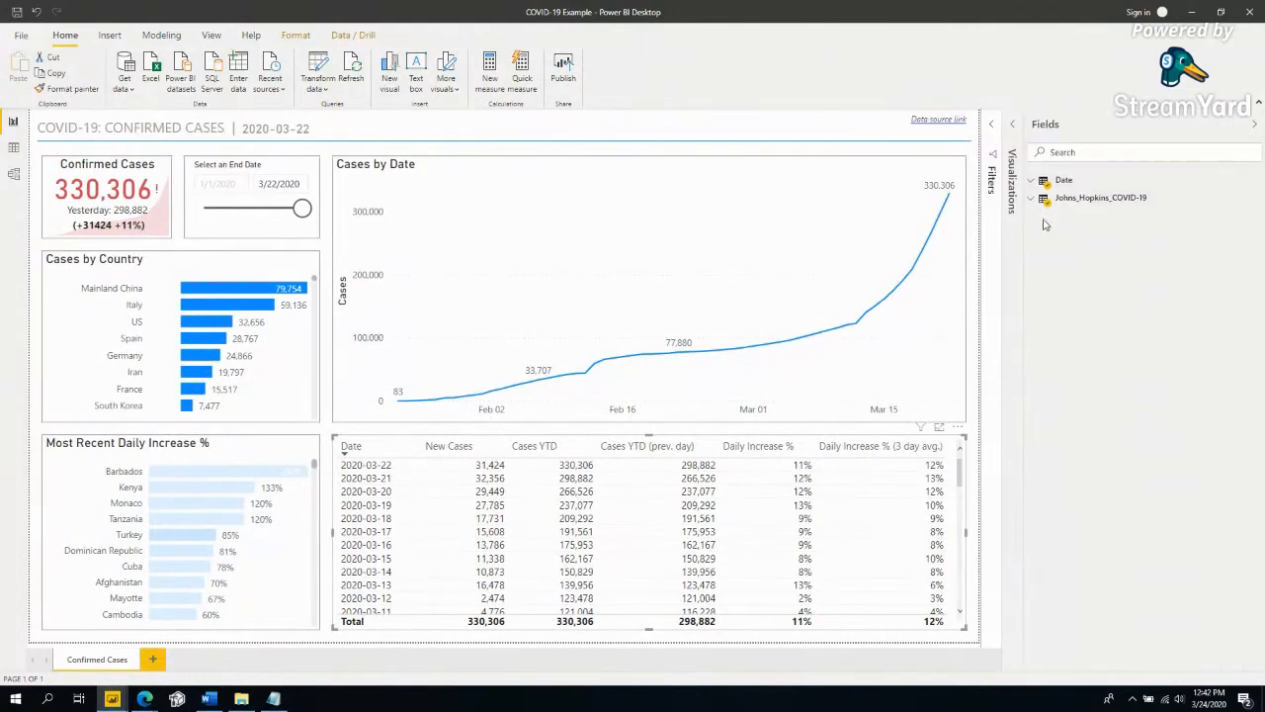
left_click(1035, 199)
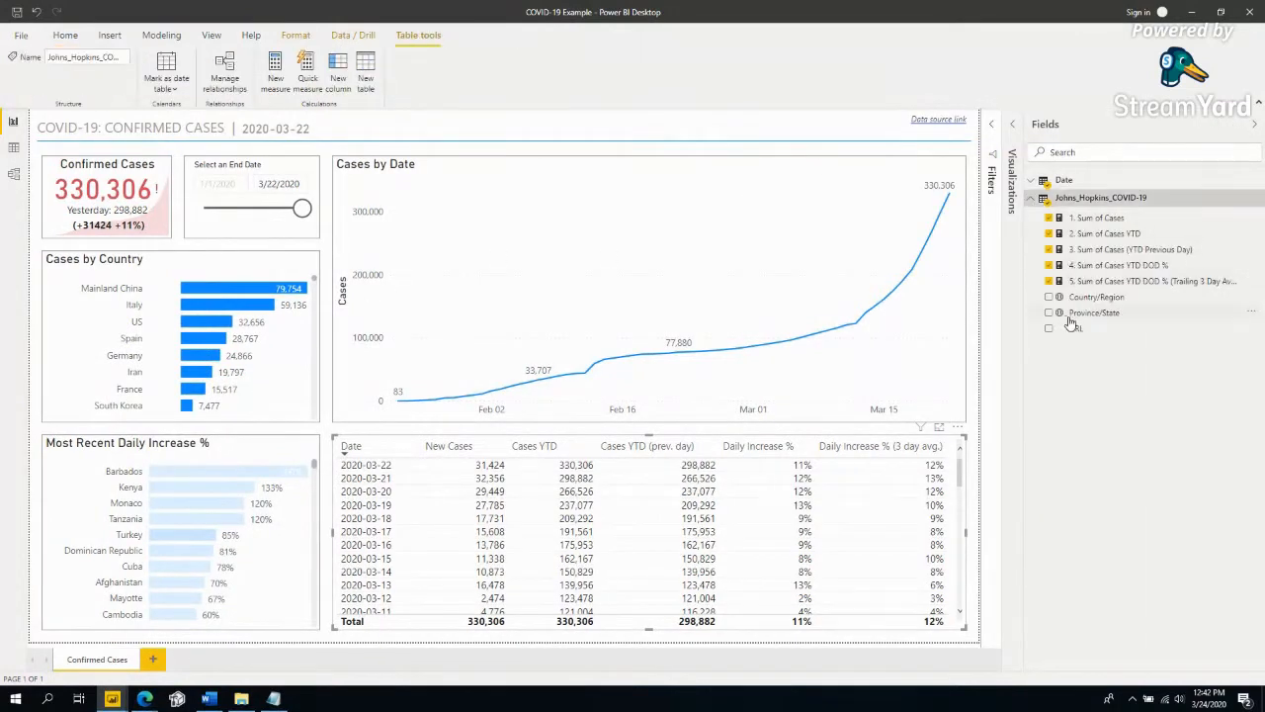
left_click(1099, 250)
left_click(1097, 265)
left_click(1097, 281)
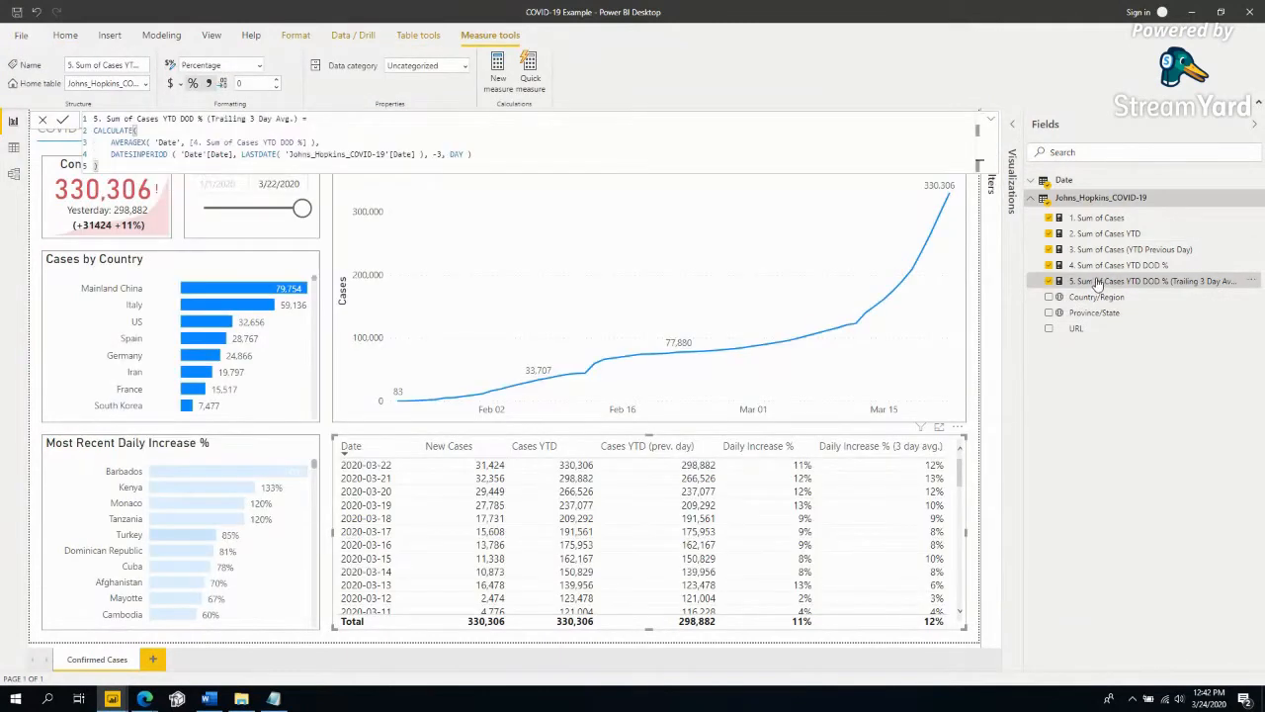
left_click(973, 357)
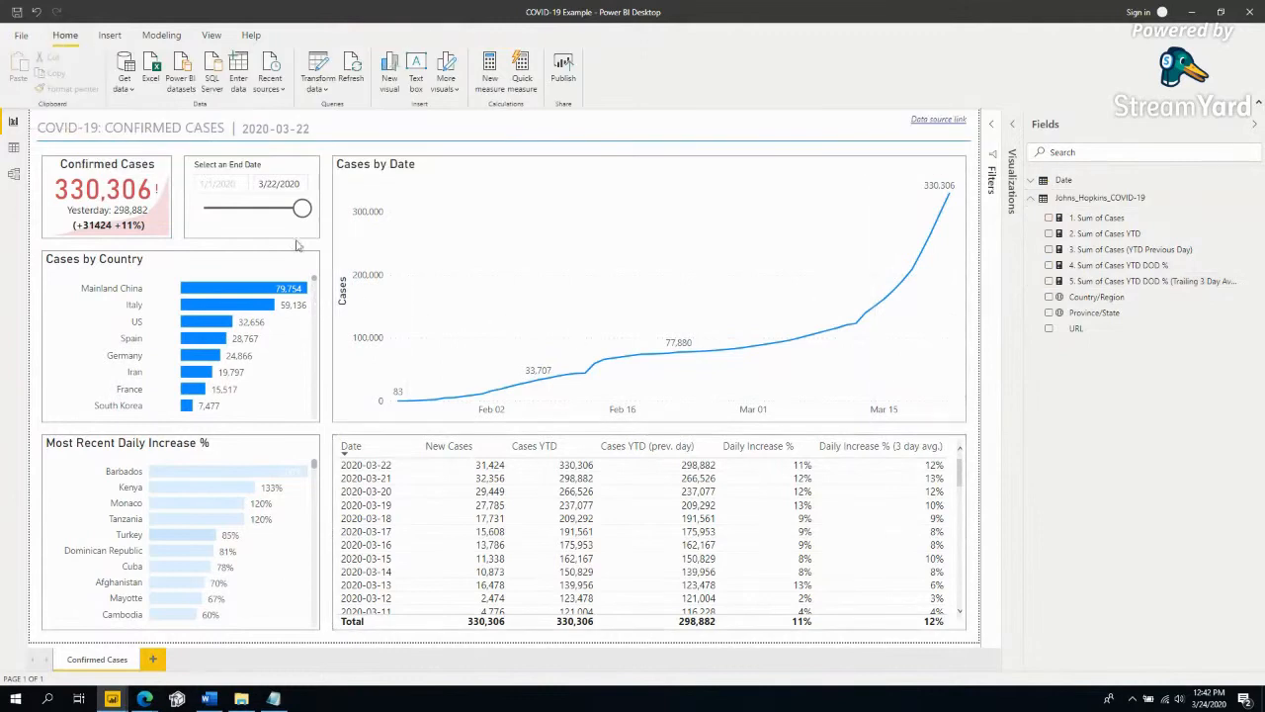
Check which measures the daily increase chart, table and Confirmed Cases card use, and review the 2. Sum of Cases YTD formula.
left_click(246, 442)
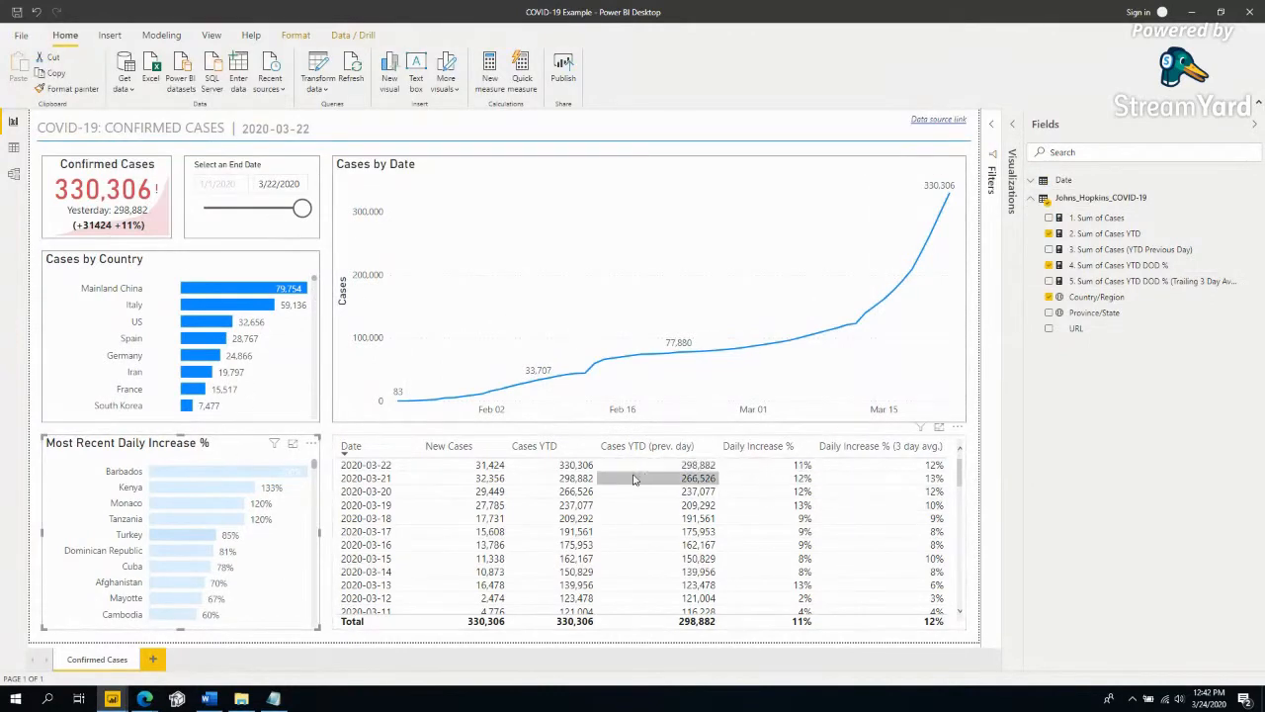
left_click(958, 436)
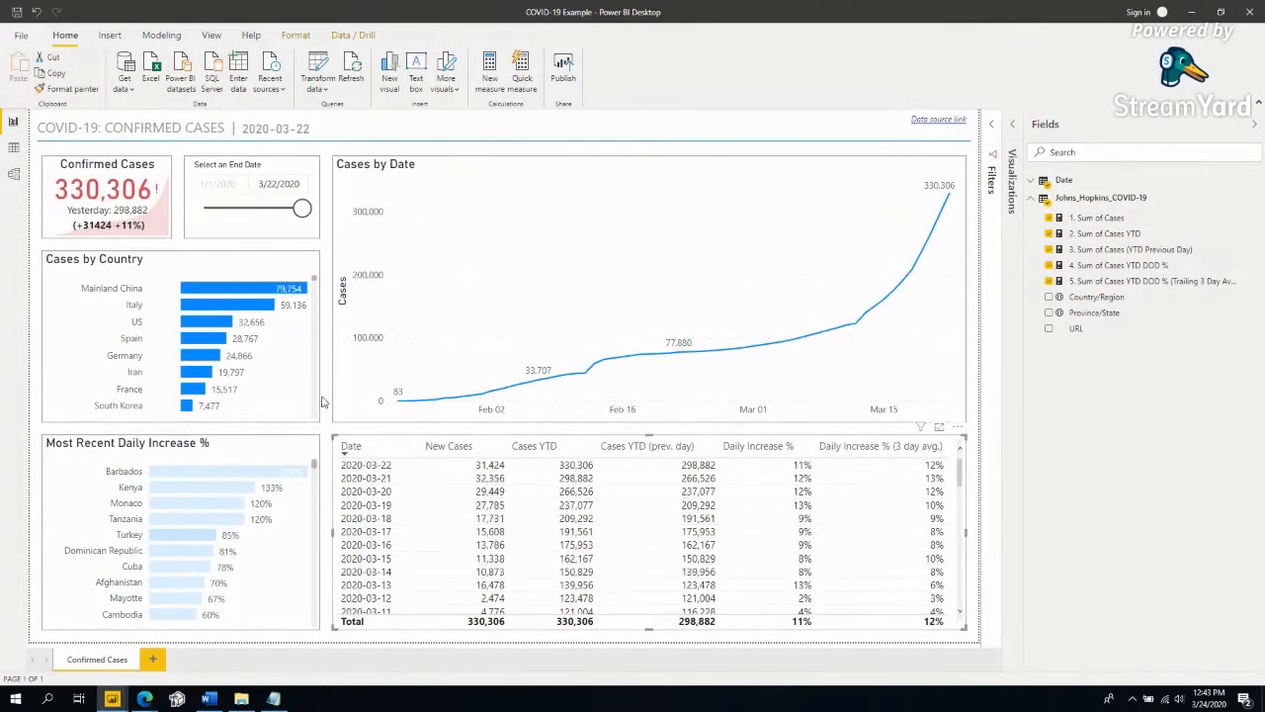
left_click(109, 212)
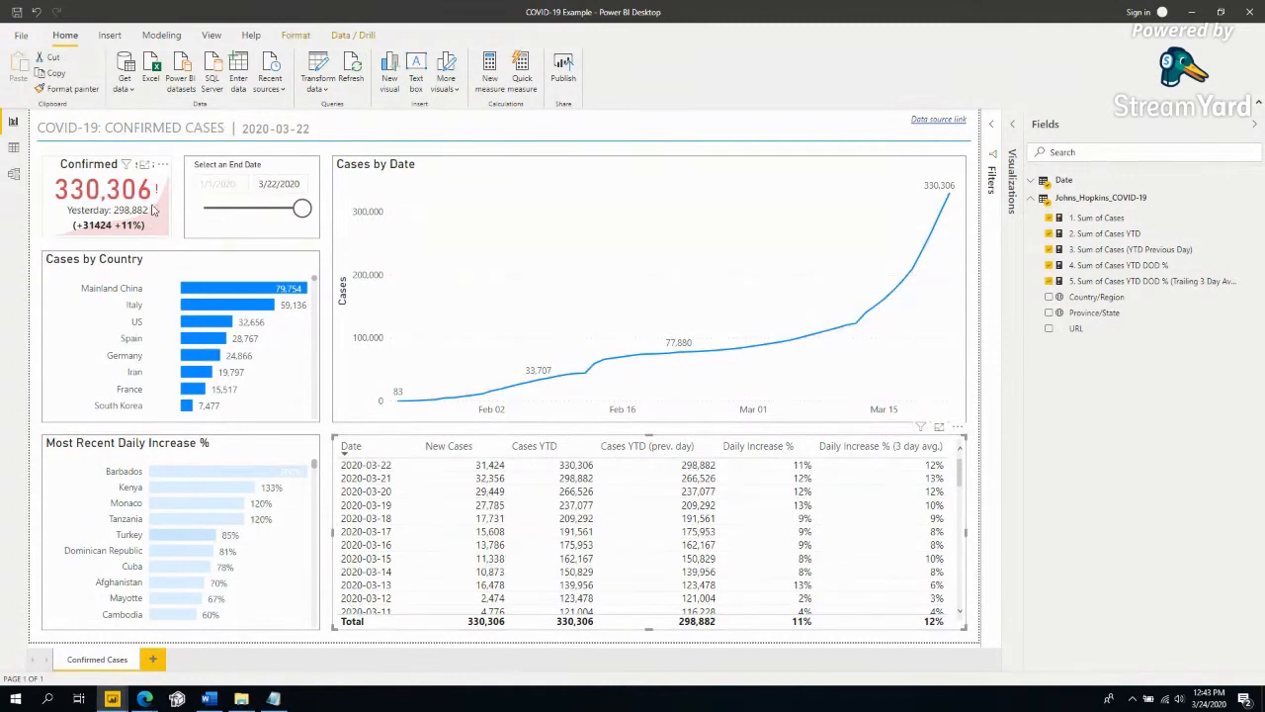
left_click(1104, 238)
left_click_drag(138, 167, 101, 131)
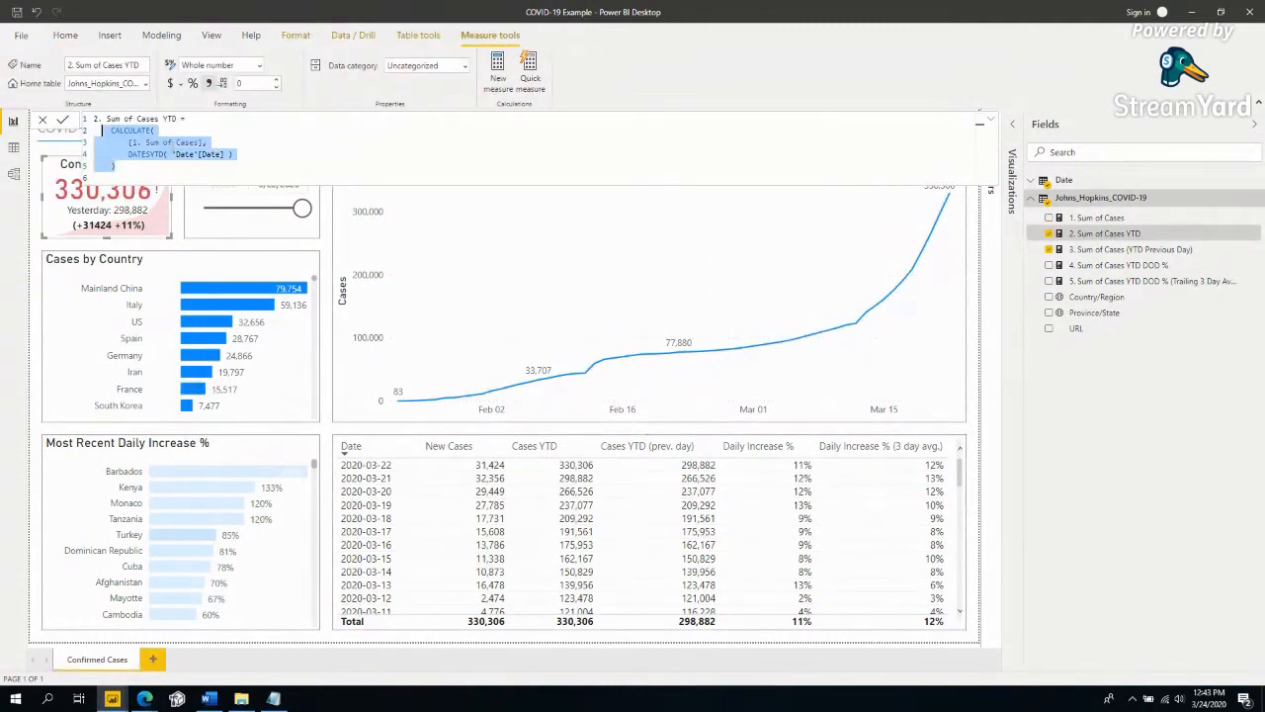
left_click(173, 144)
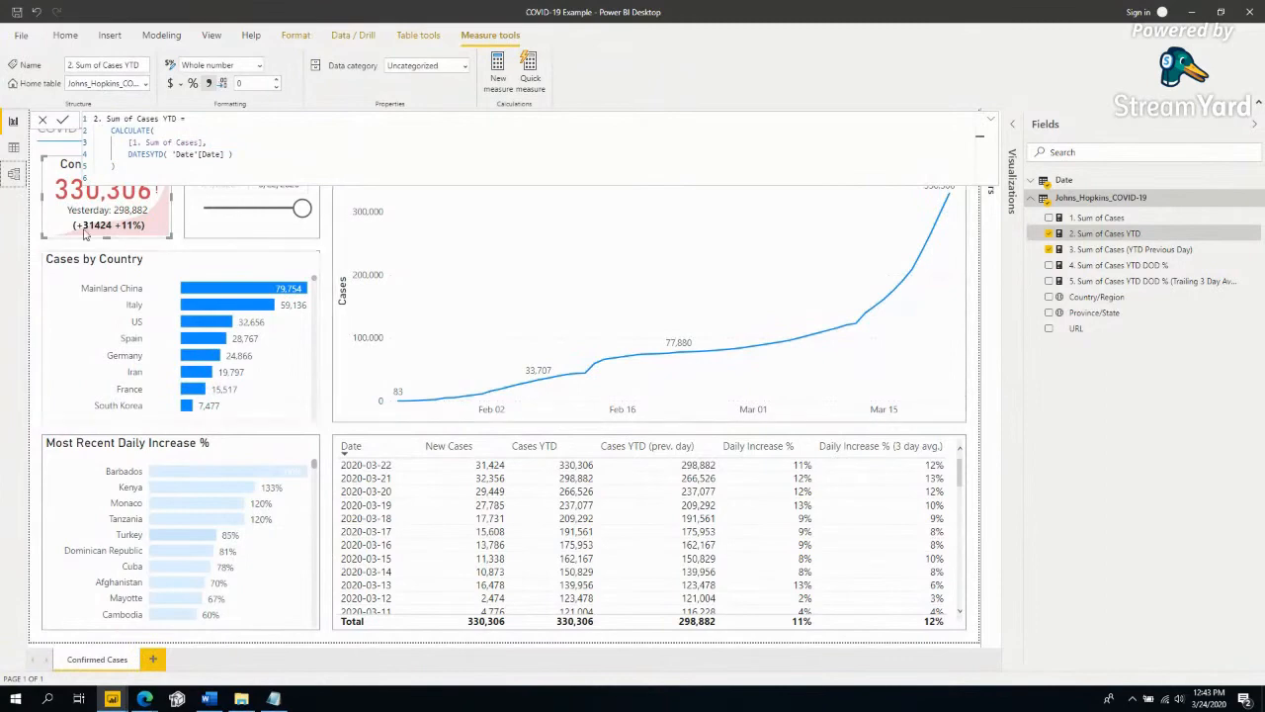
Look at the relationship between the Date and Johns_Hopkins_COVID-19 tables in the model and return to the report.
left_click(14, 175)
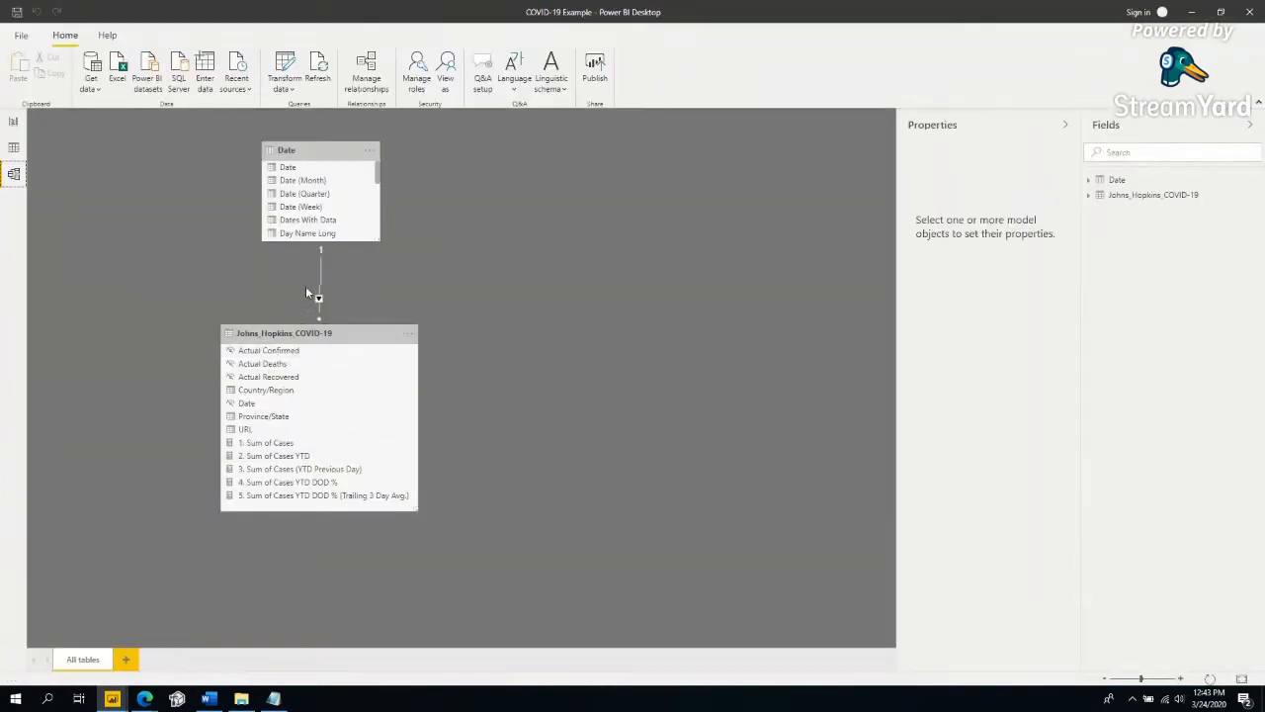
left_click(14, 120)
key("alt+Tab")
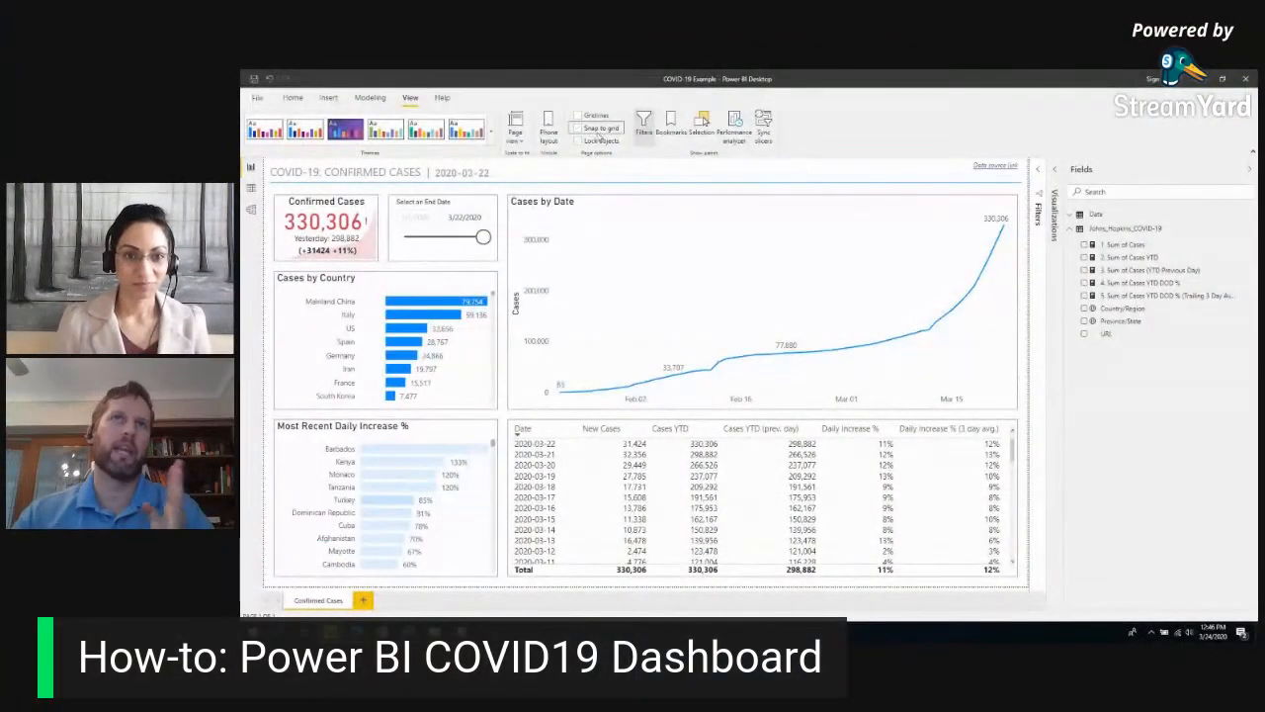
Adjust the upper edge of the Cases by Date chart freehand and turn on snap to grid.
mouse_move(598, 341)
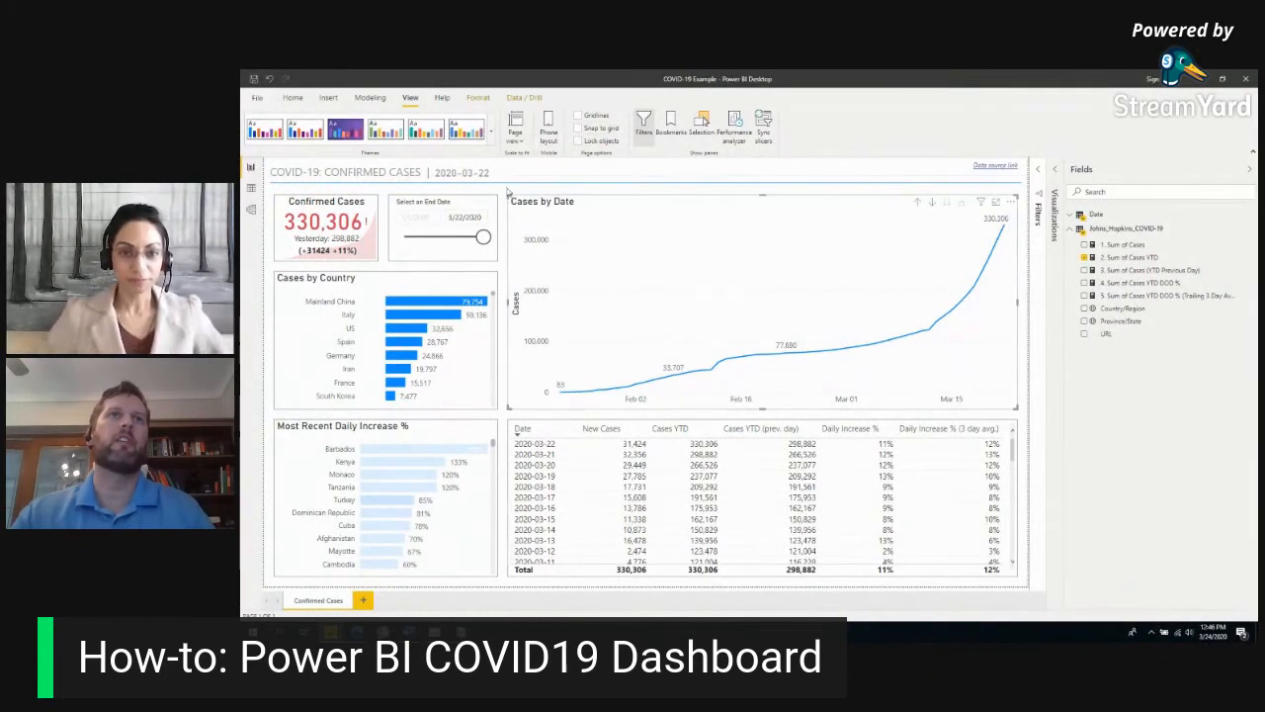
left_click(517, 208)
mouse_move(516, 210)
left_mouse_down()
mouse_move(519, 246)
mouse_move(508, 205)
left_mouse_up()
left_click(580, 129)
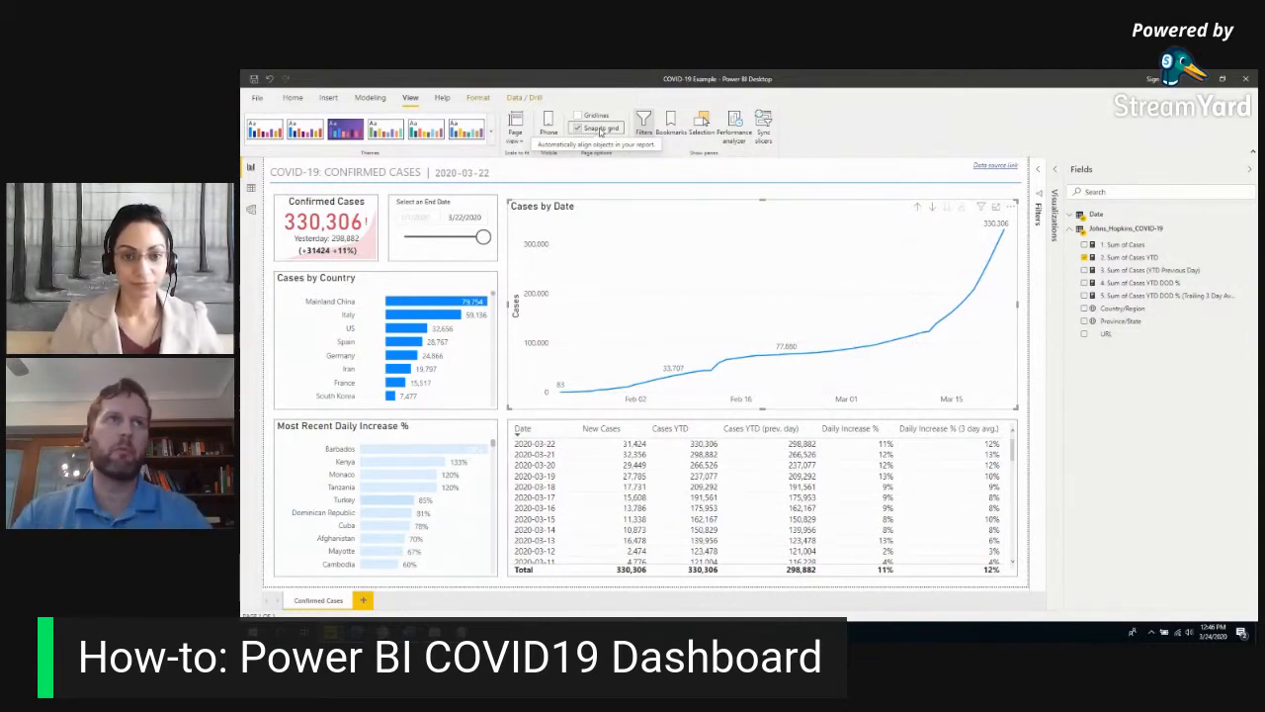
left_click(331, 237)
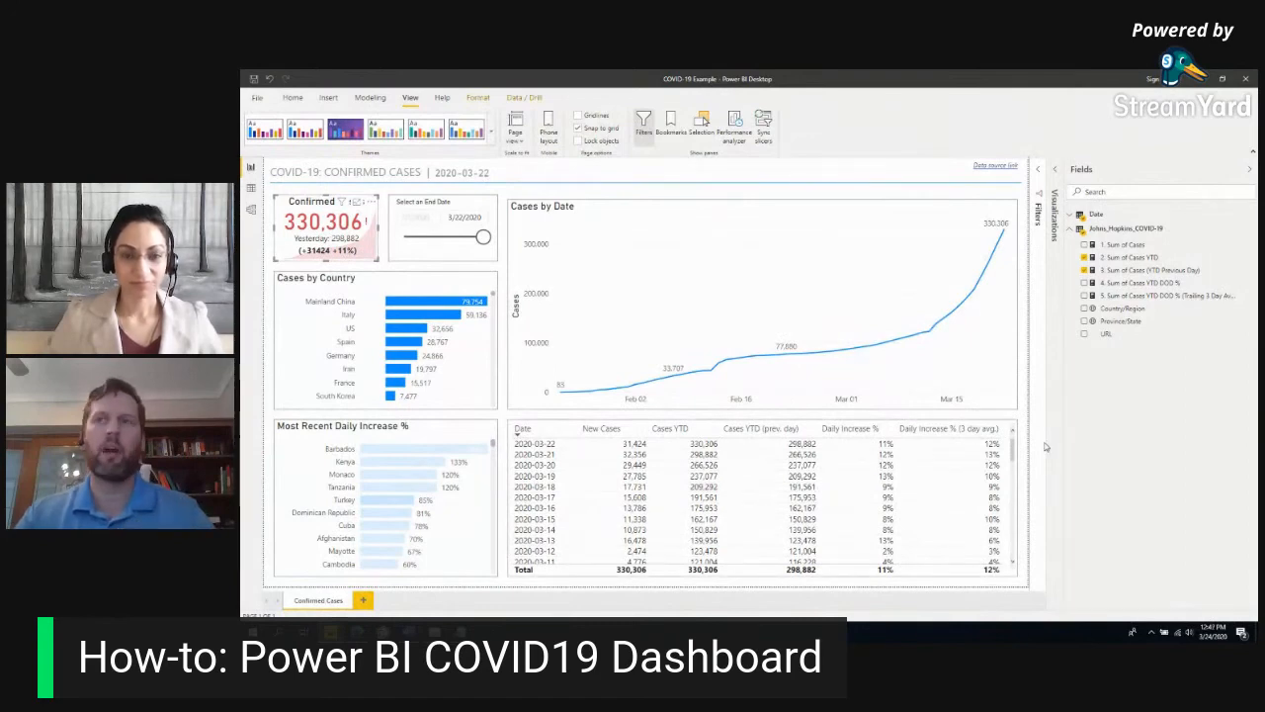
left_click(1018, 414)
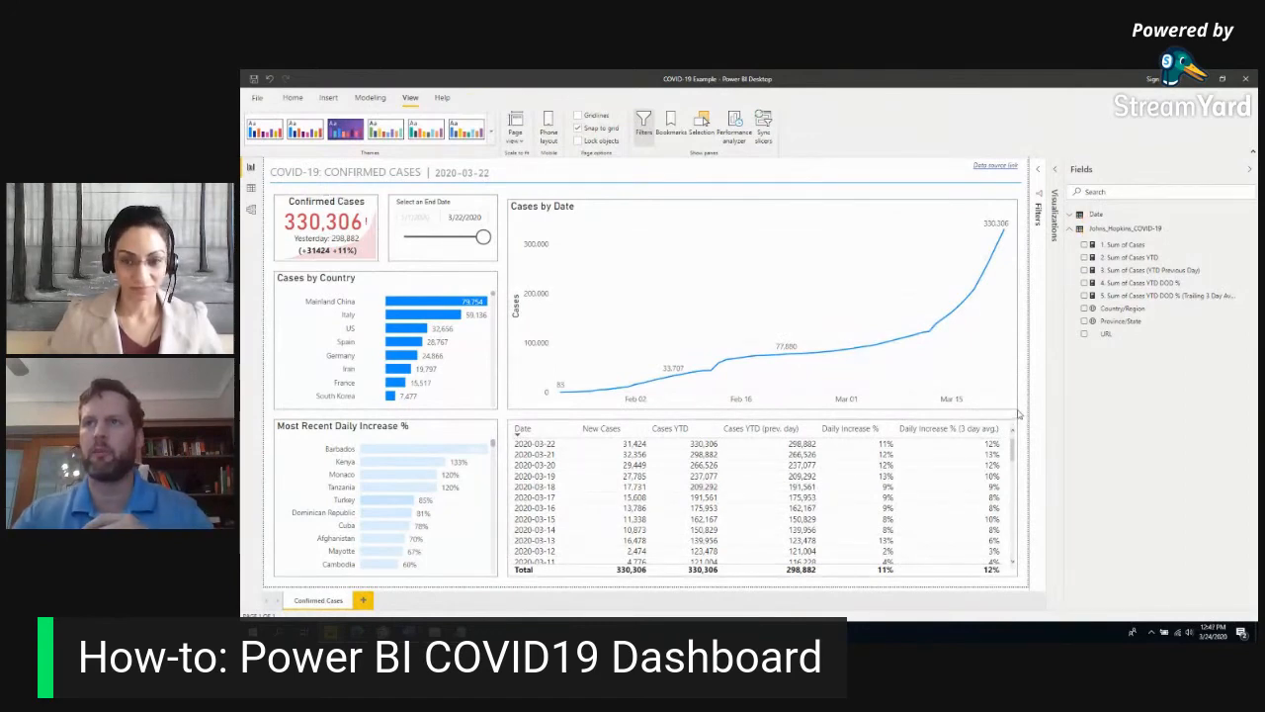
left_click_drag(1017, 408, 971, 413)
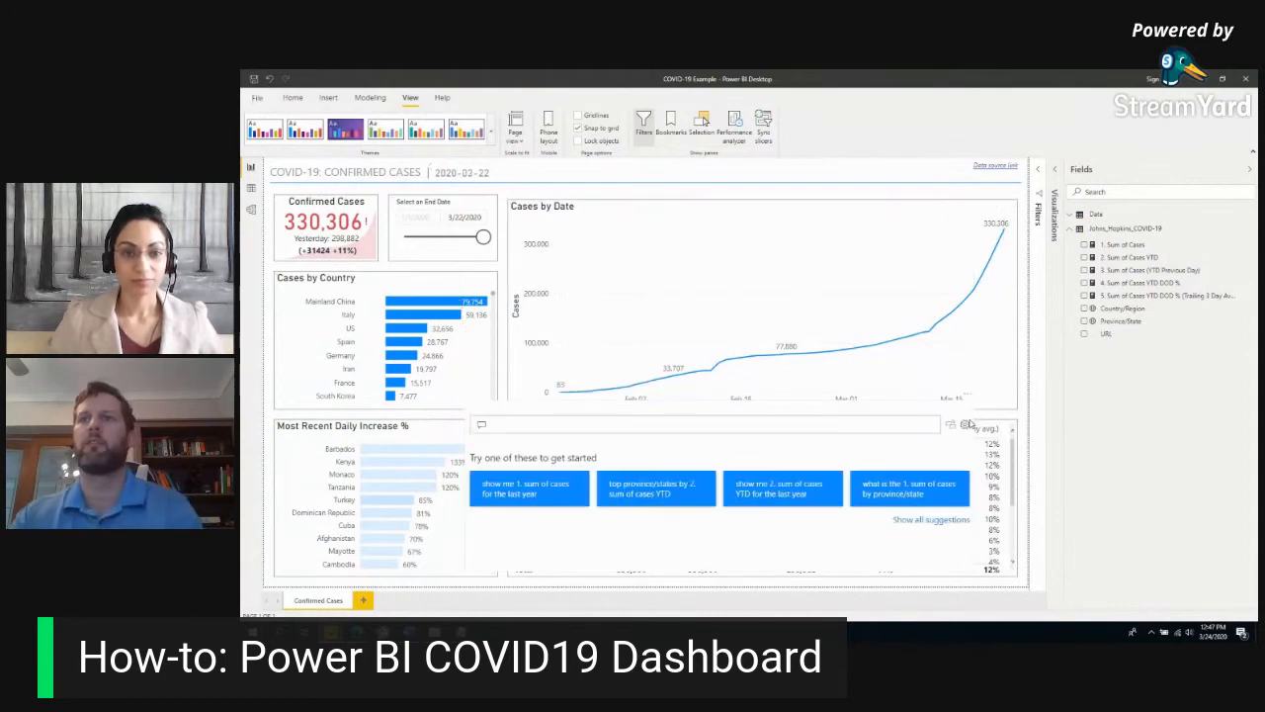
key("Delete")
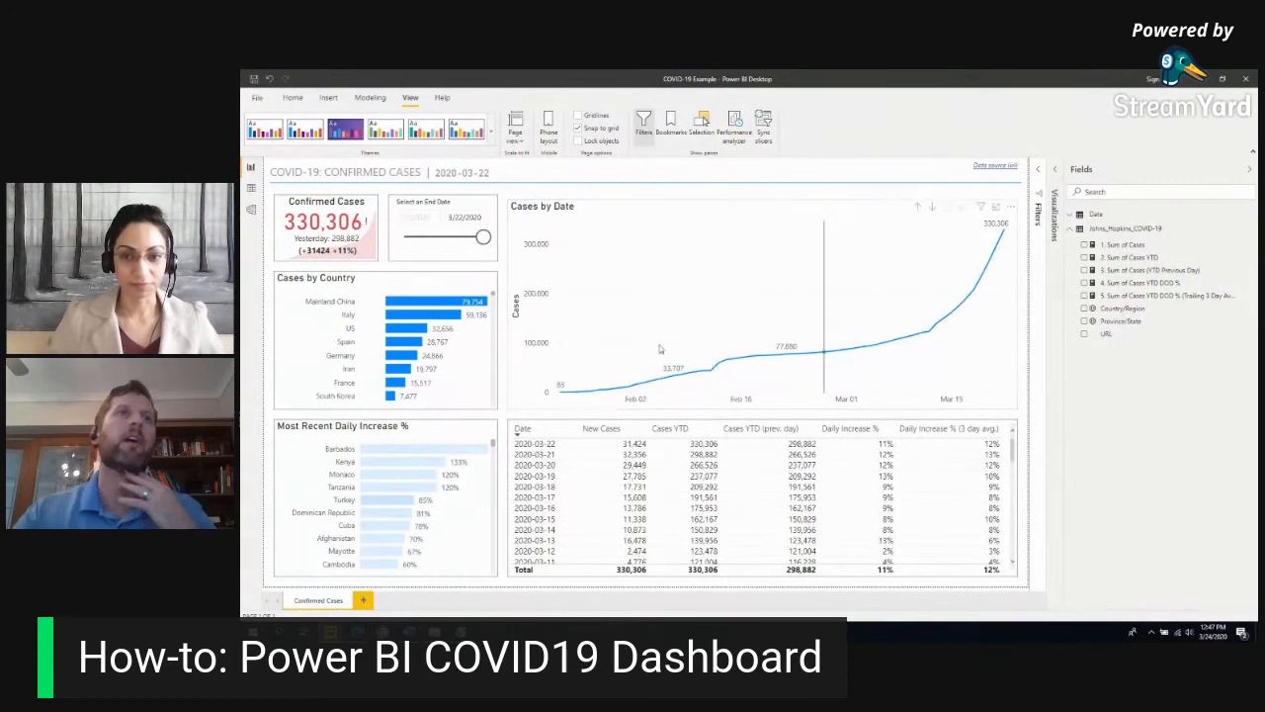
Convert the Cases by Country chart to a Country/Region slicer and filter the report by Algeria.
left_click(340, 293)
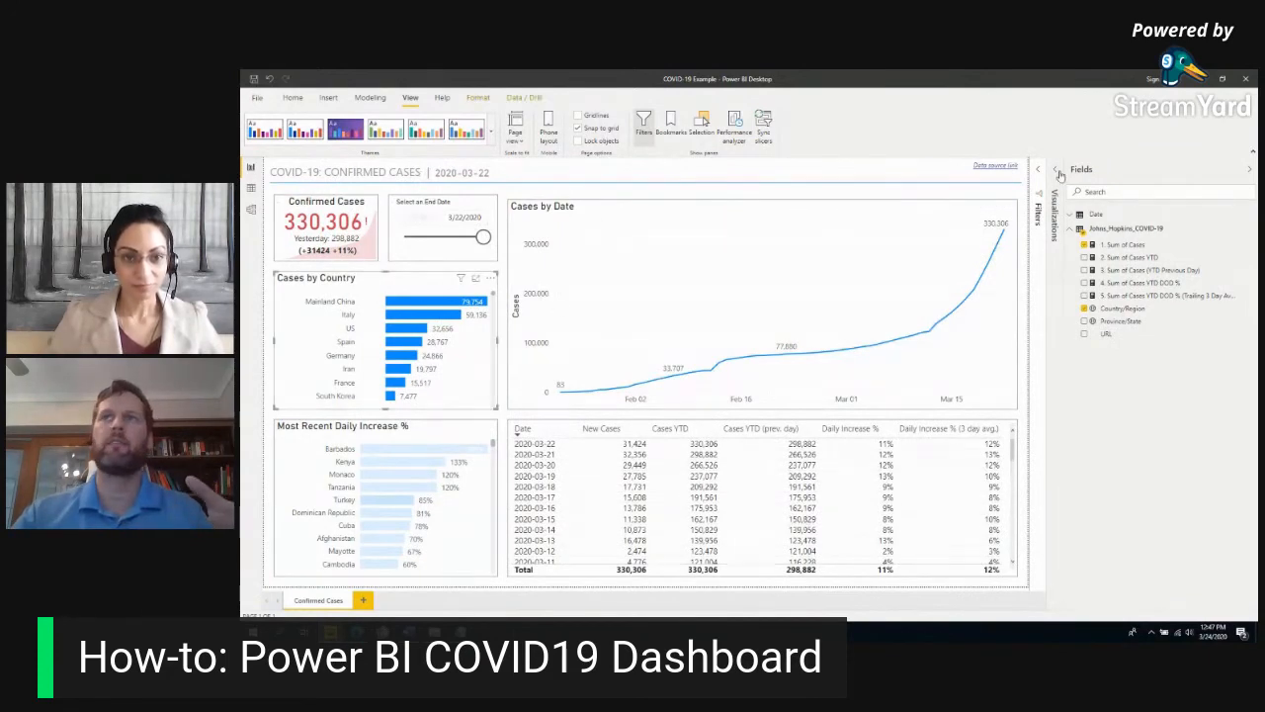
left_click(979, 241)
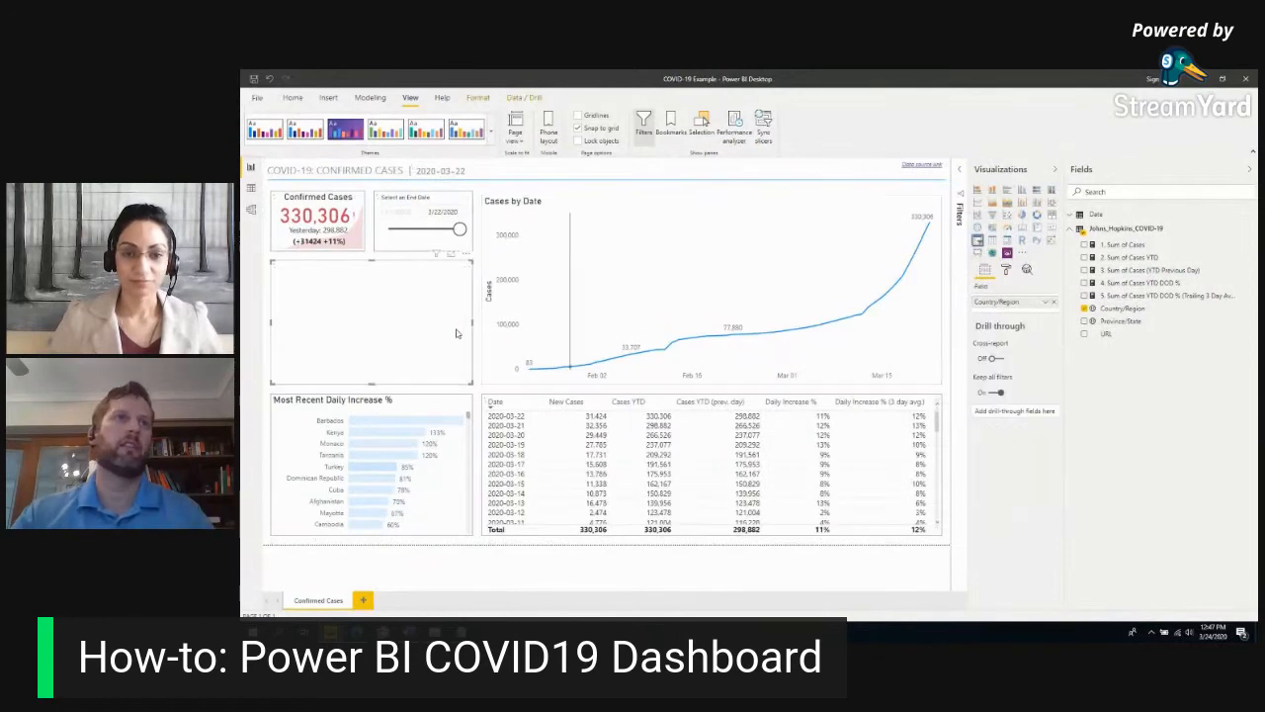
left_click(303, 310)
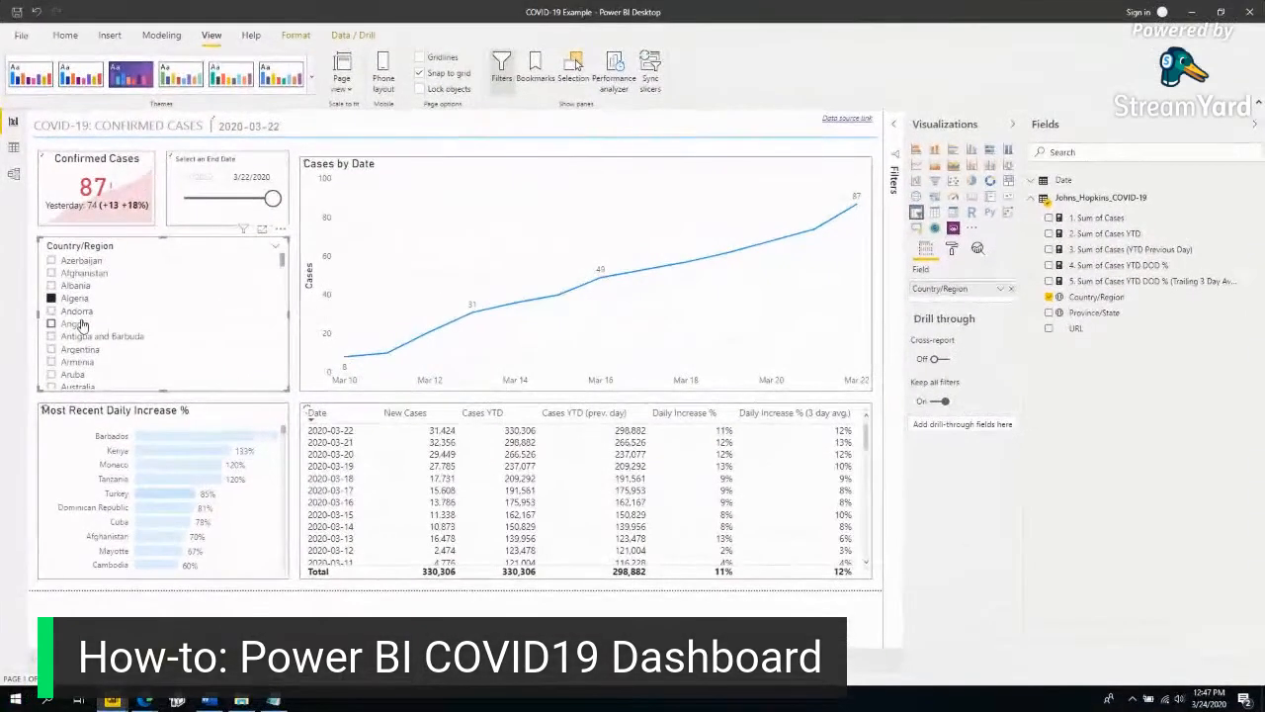
left_click(193, 327)
Change the Country/Region slicer back to a stacked bar chart with 1. Sum of Cases as its value.
key("ctrl+z")
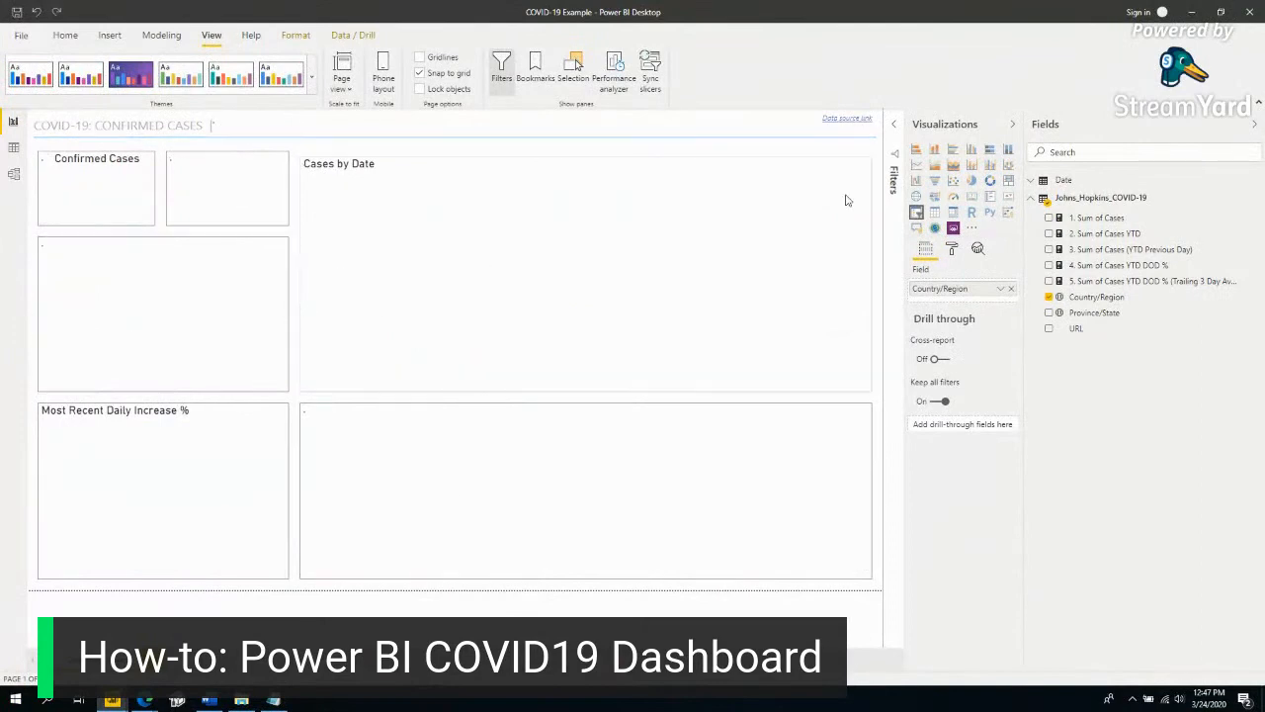
left_click(915, 149)
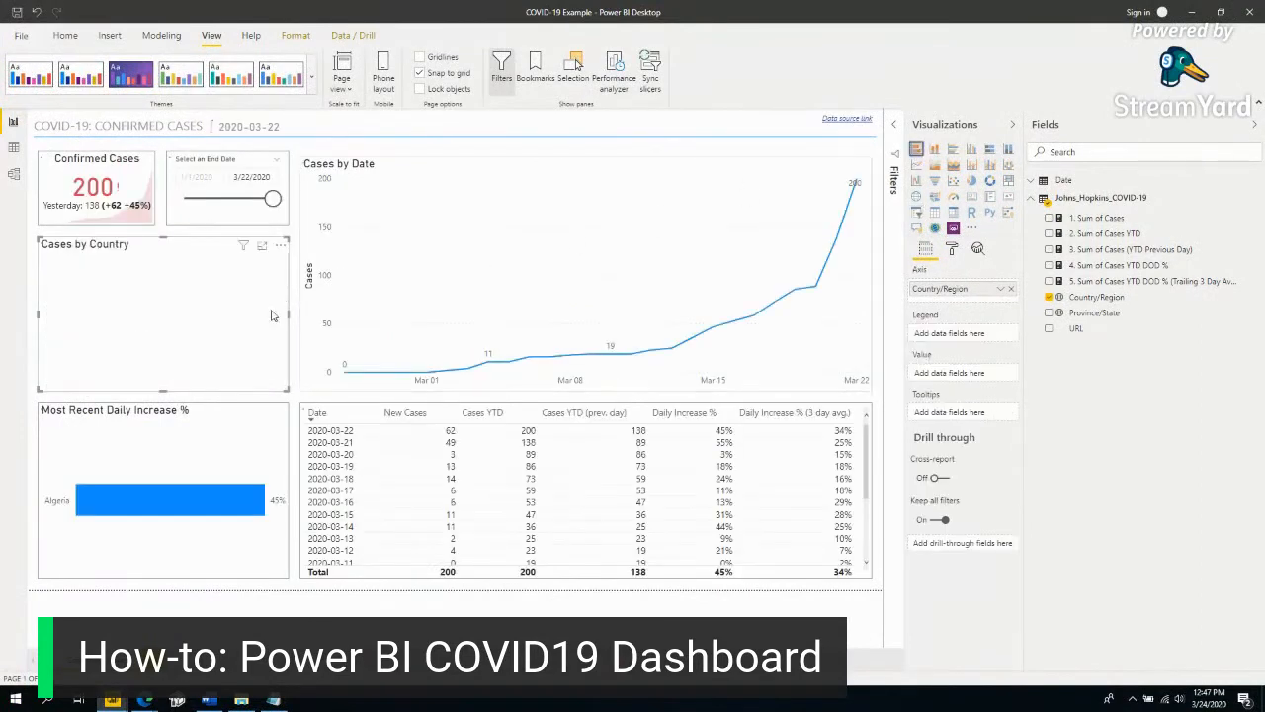
left_click(1049, 218)
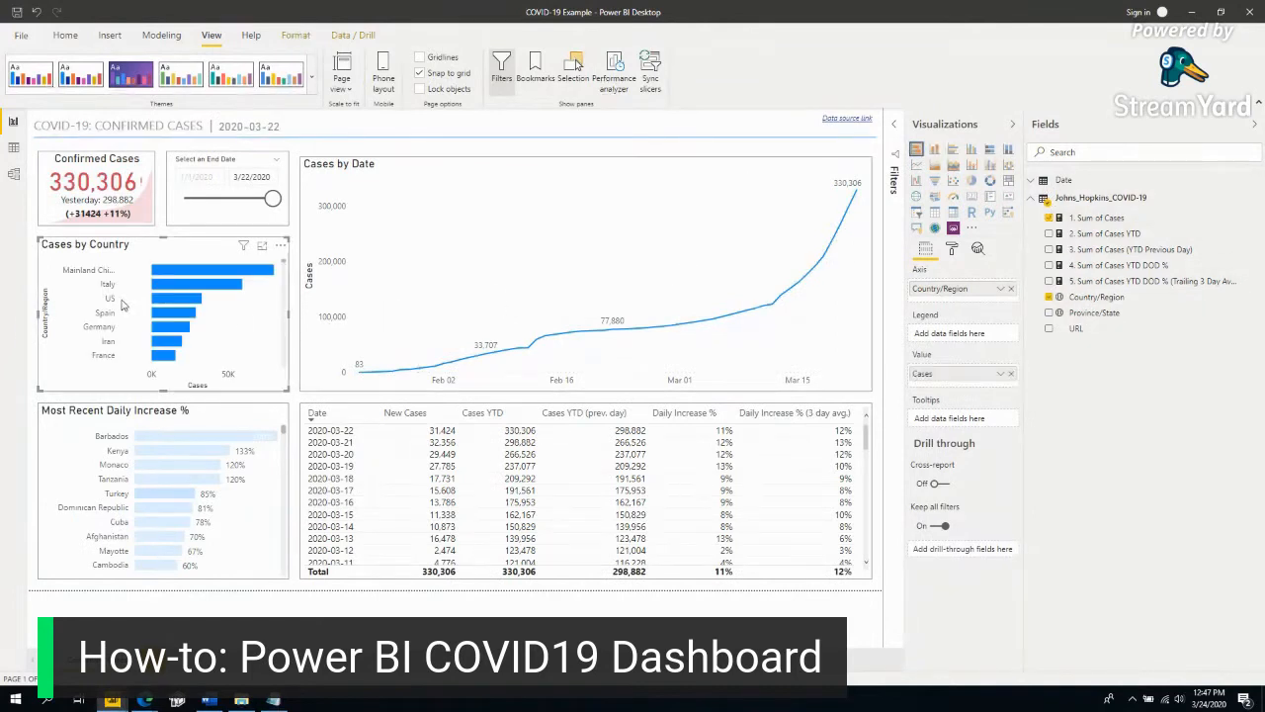
Cross-filter the report by Italy, US, Spain and Germany together, and by US alone, from the Cases by Country chart.
left_click(112, 288)
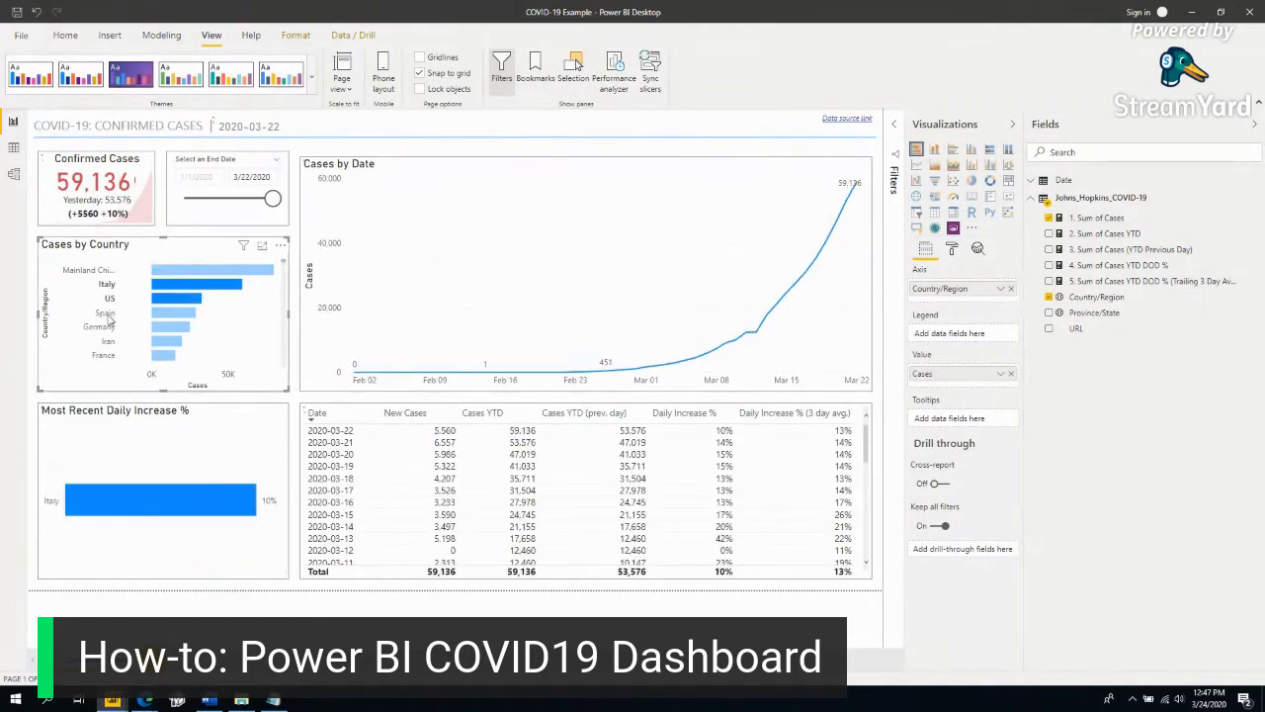
left_click(106, 314, "ctrl")
left_click(108, 328, "ctrl")
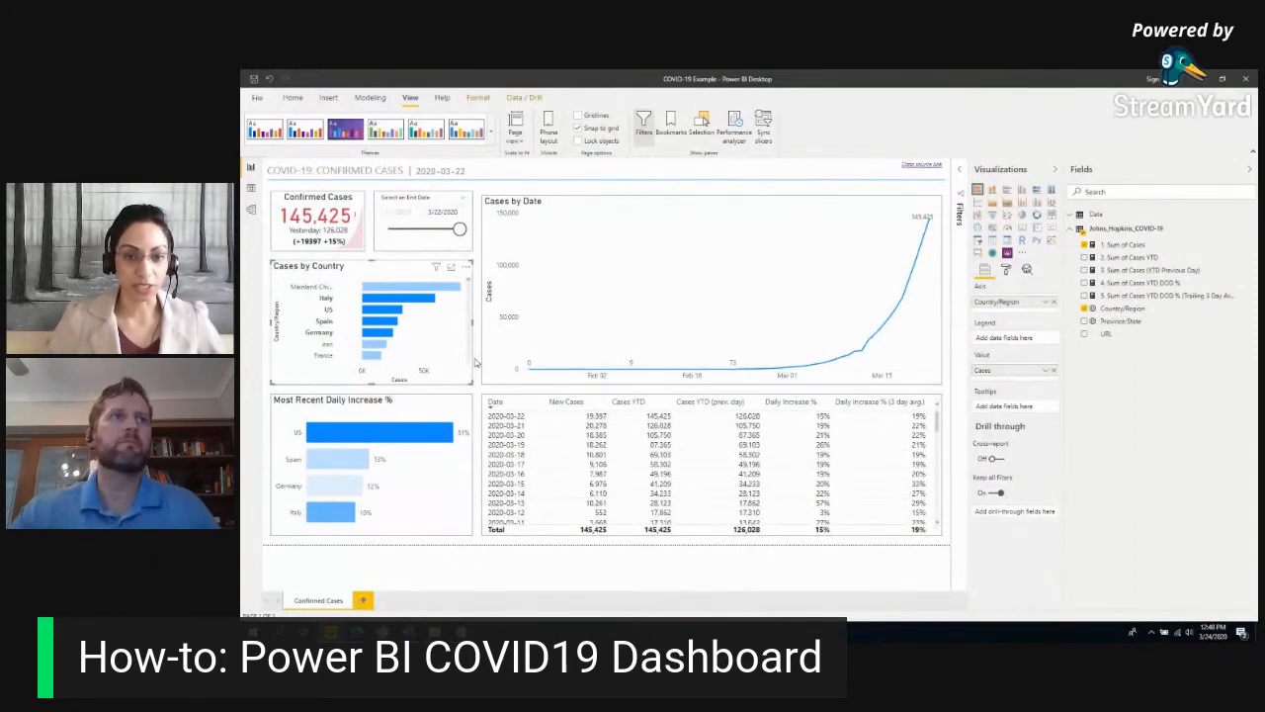
left_click(329, 312)
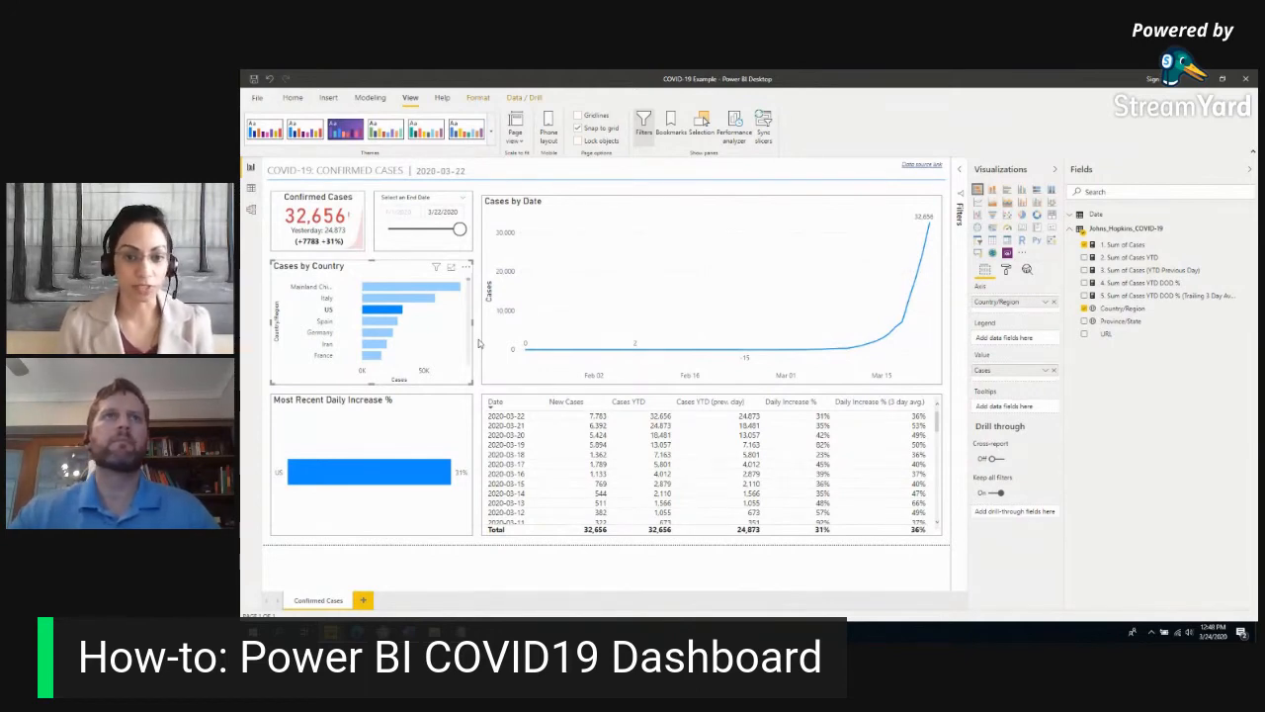
Check the fields behind the Cases by Date chart and clear the US selection in the Cases by Country chart.
left_click(640, 195)
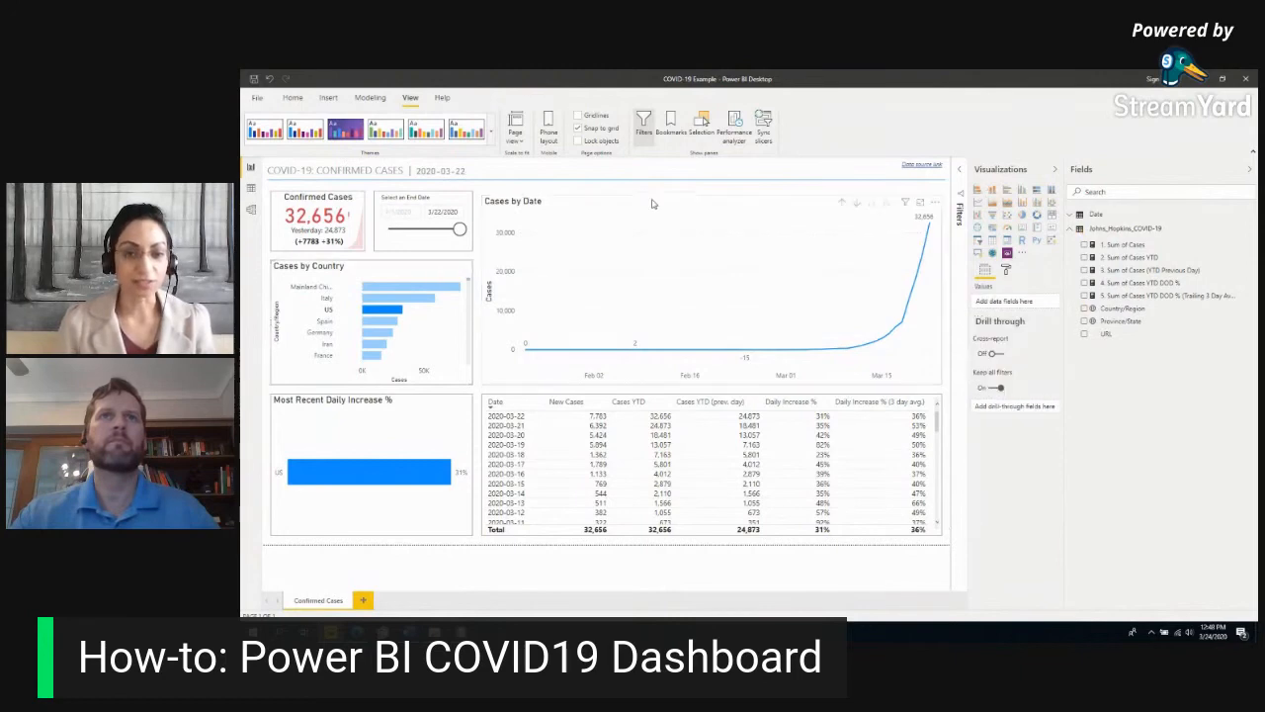
left_click(713, 203)
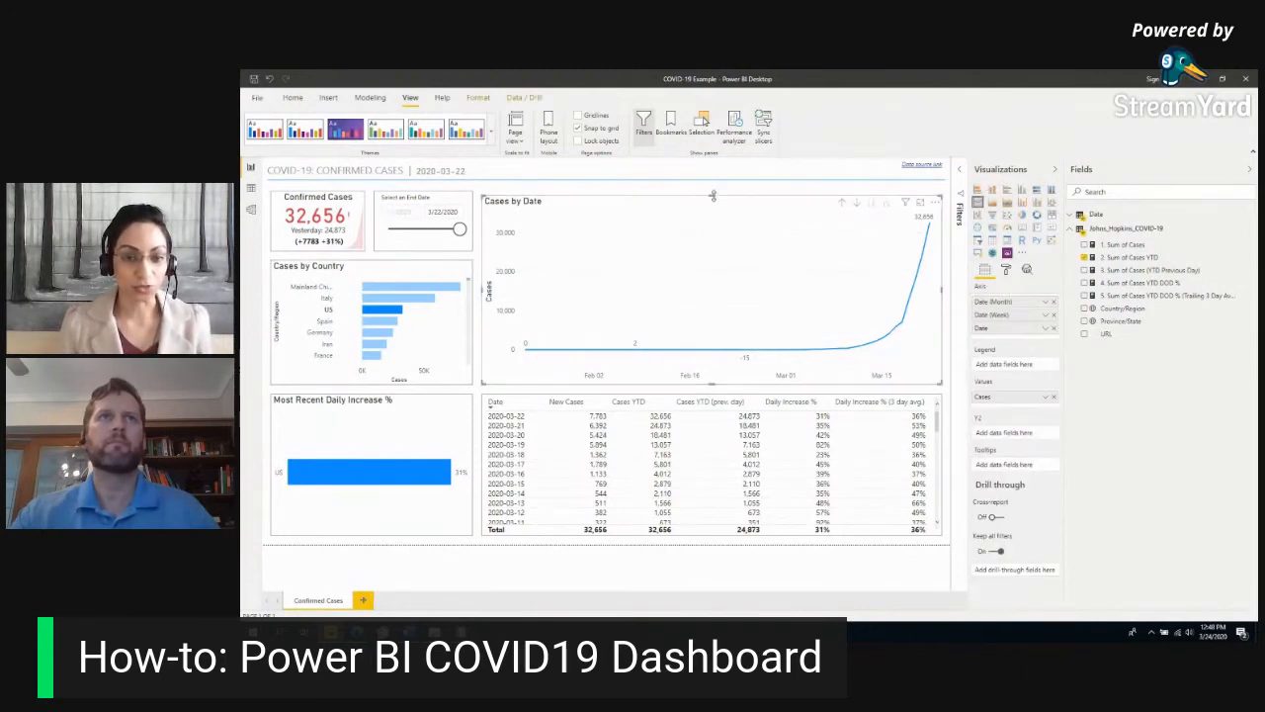
left_click(947, 273)
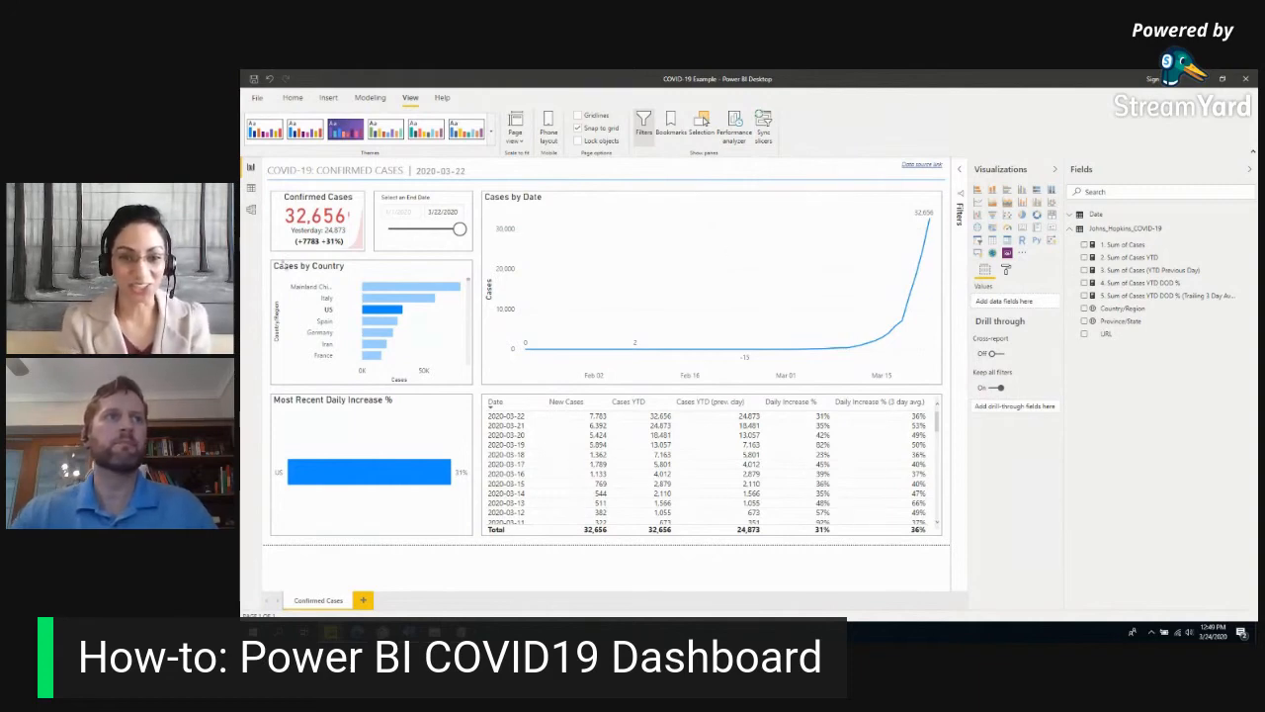
left_click(332, 311)
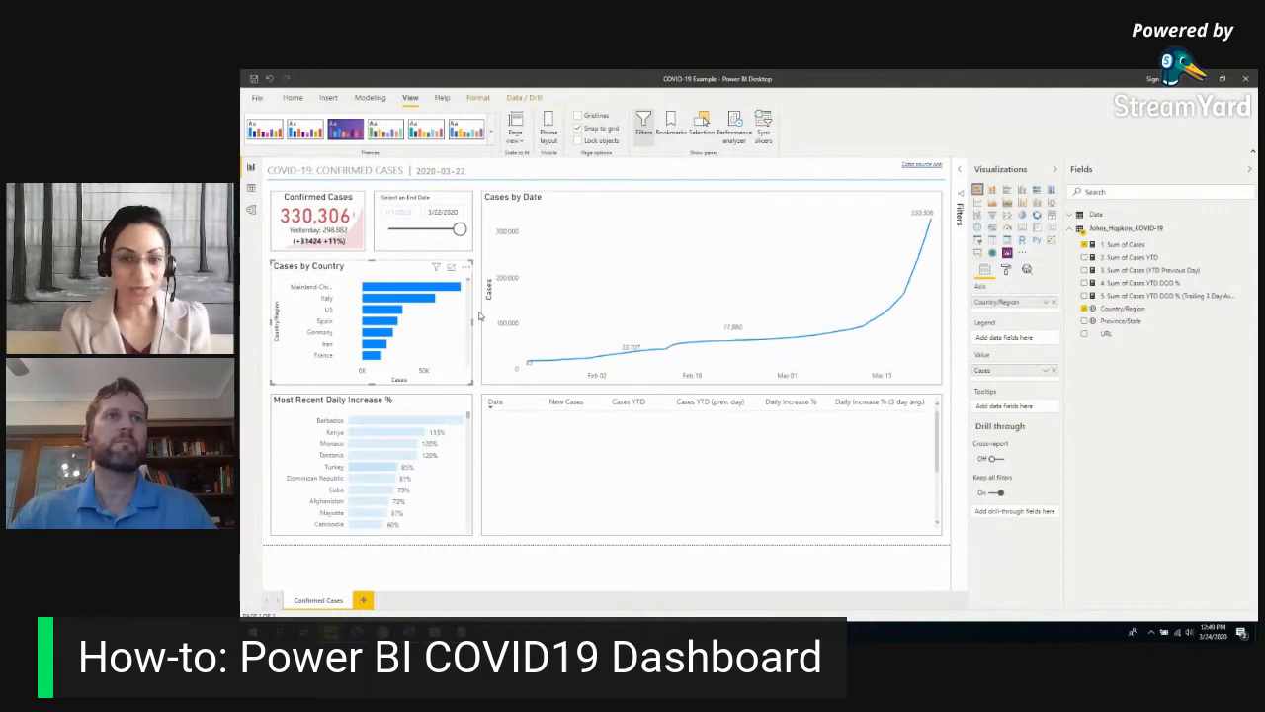